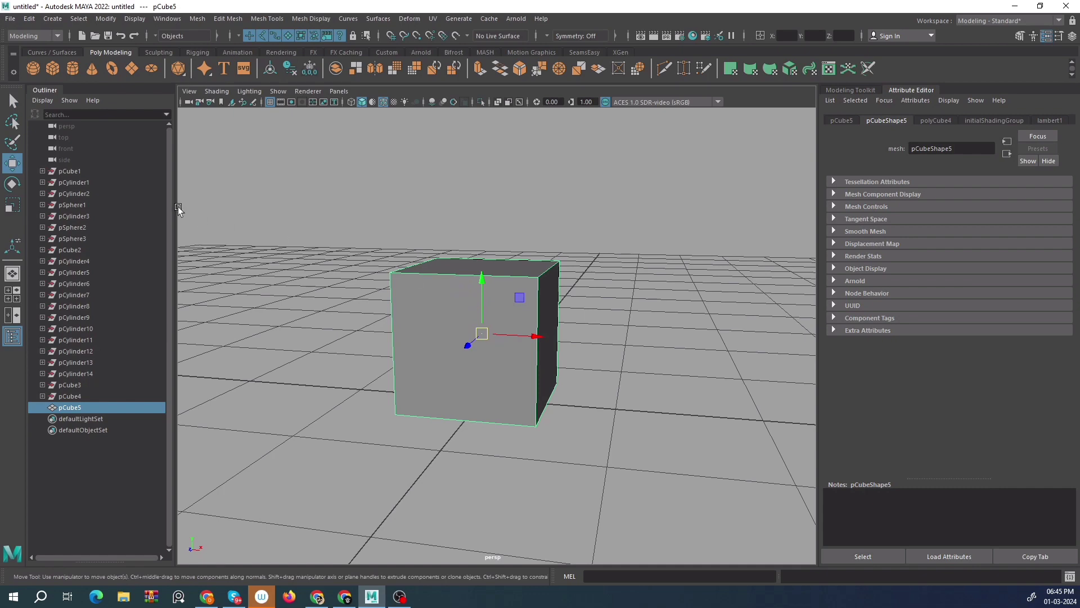
# Create a second polygon cube, move it along X beside the first cube, and raise it slightly.
pyautogui.click(22, 105)
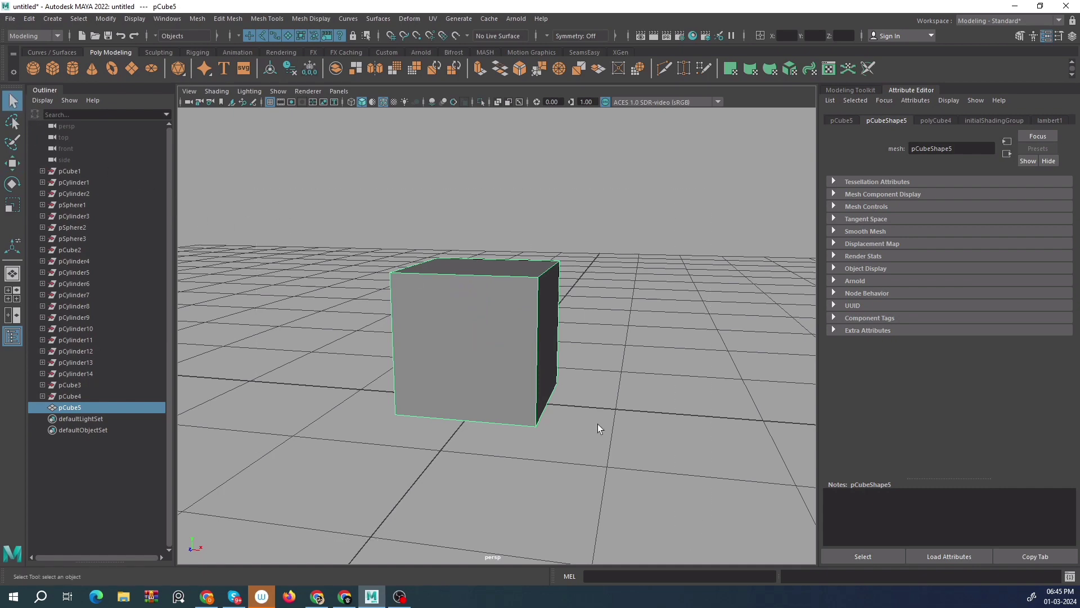
pyautogui.scroll(-5, 448, 215)
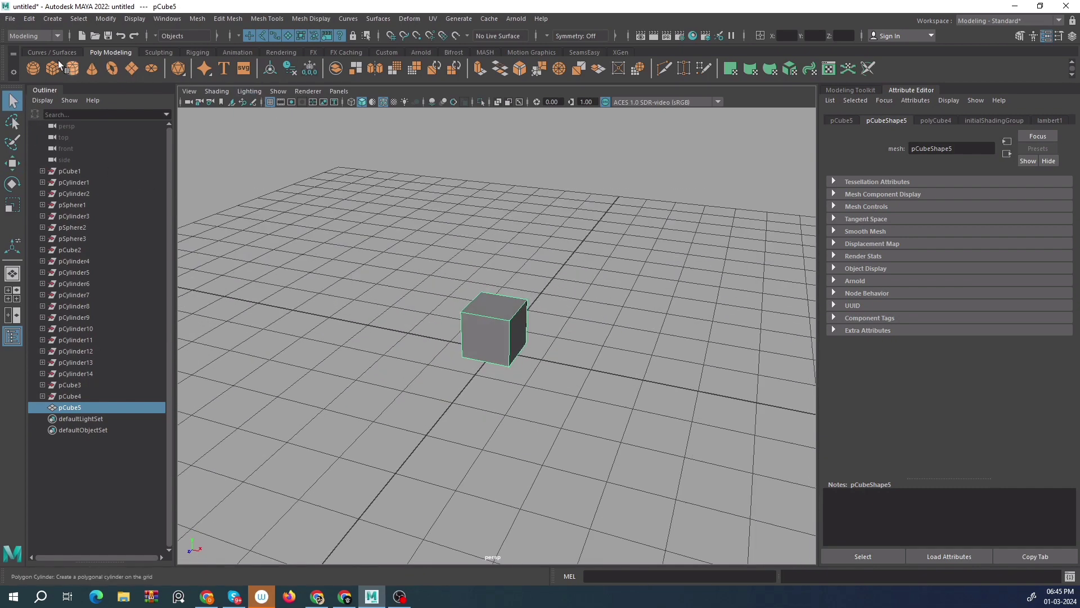
pyautogui.click(54, 63)
pyautogui.press('w')
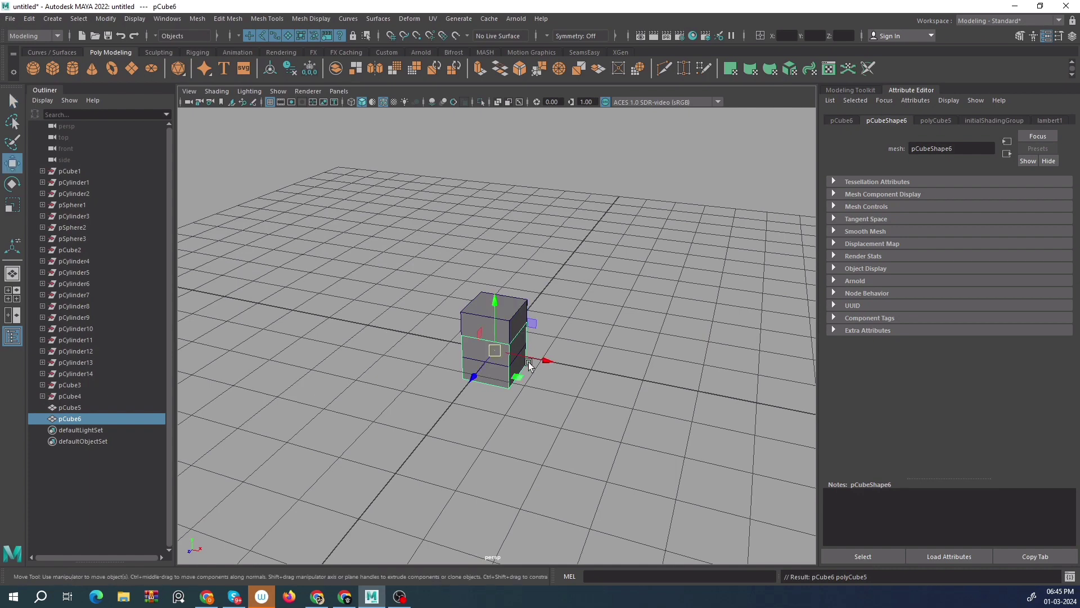
pyautogui.moveTo(543, 362); pyautogui.dragTo(645, 395)
pyautogui.moveTo(602, 334); pyautogui.dragTo(599, 311)
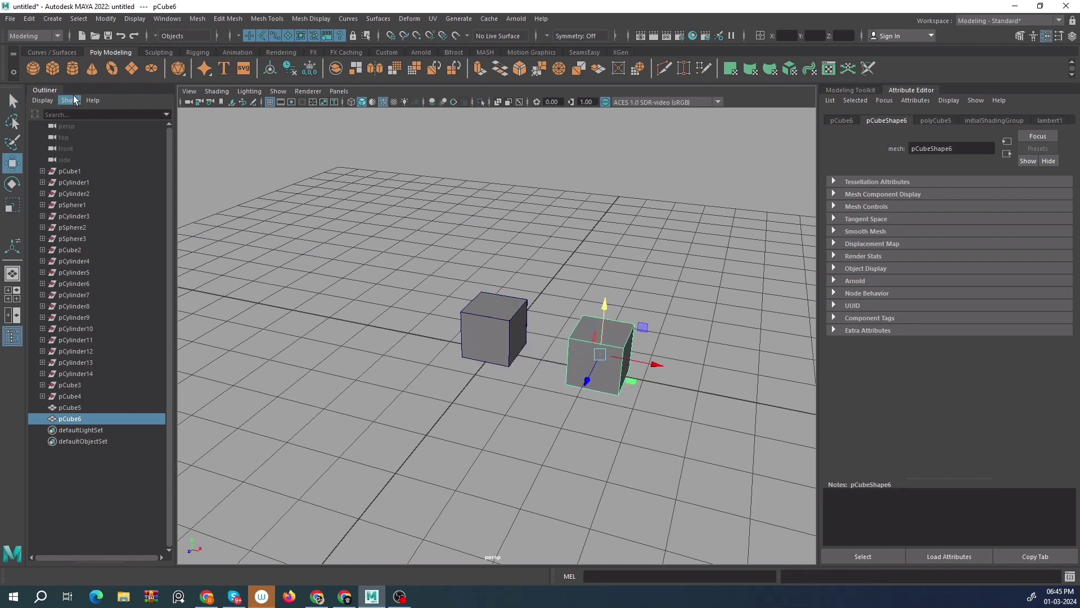
# Create a polygon cylinder, place it on the other side of the first cube along X, and raise it.
pyautogui.click(80, 66)
pyautogui.keyDown('alt'); pyautogui.moveTo(431, 264); pyautogui.dragTo(396, 253); pyautogui.keyUp('alt')
pyautogui.keyDown('alt'); pyautogui.moveTo(396, 251); pyautogui.dragTo(486, 298, button='middle'); pyautogui.keyUp('alt')
pyautogui.keyDown('alt'); pyautogui.moveTo(486, 298); pyautogui.dragTo(455, 292); pyautogui.keyUp('alt')
pyautogui.moveTo(384, 326); pyautogui.dragTo(383, 267)
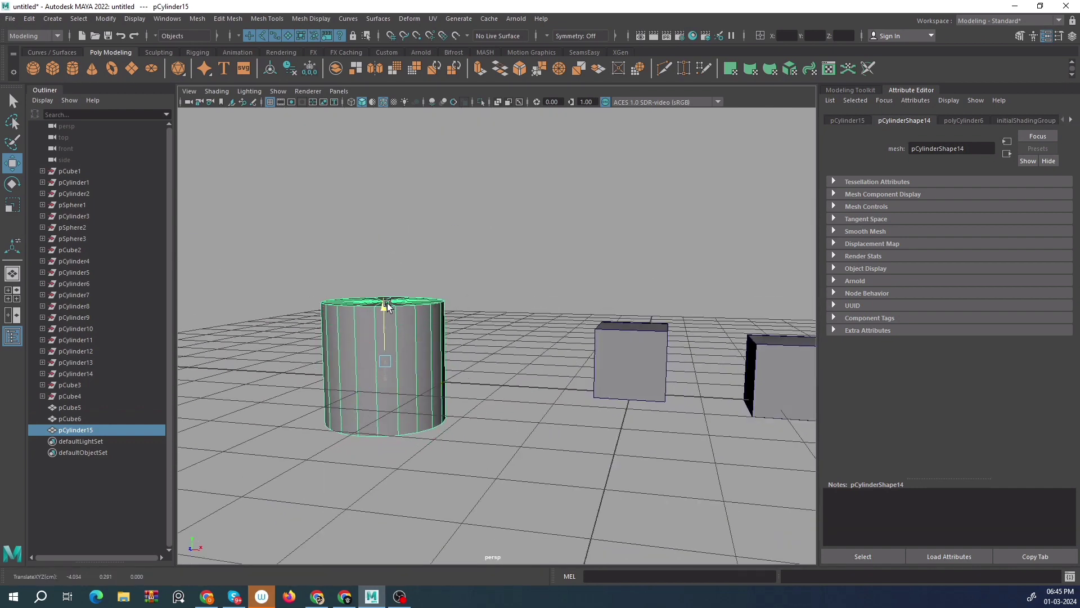
pyautogui.scroll(-4, 484, 340)
pyautogui.keyDown('alt'); pyautogui.moveTo(518, 352); pyautogui.dragTo(508, 346); pyautogui.keyUp('alt')
pyautogui.keyDown('alt'); pyautogui.moveTo(508, 346); pyautogui.dragTo(453, 360, button='middle'); pyautogui.keyUp('alt')
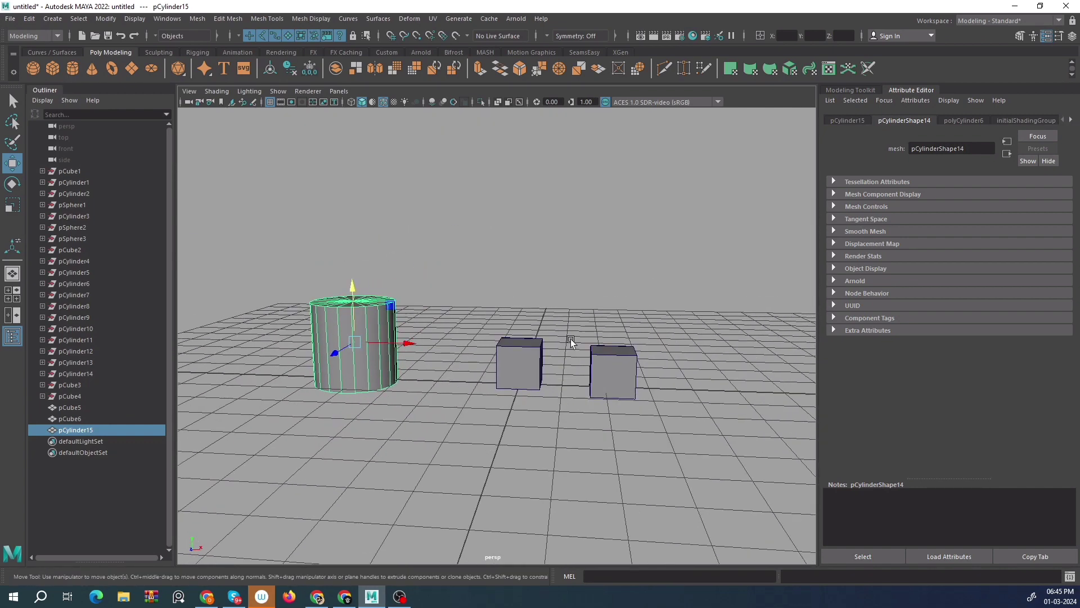
# With the Select Tool, select the middle cube, the outer cube and the cylinder one after another.
pyautogui.click(14, 105)
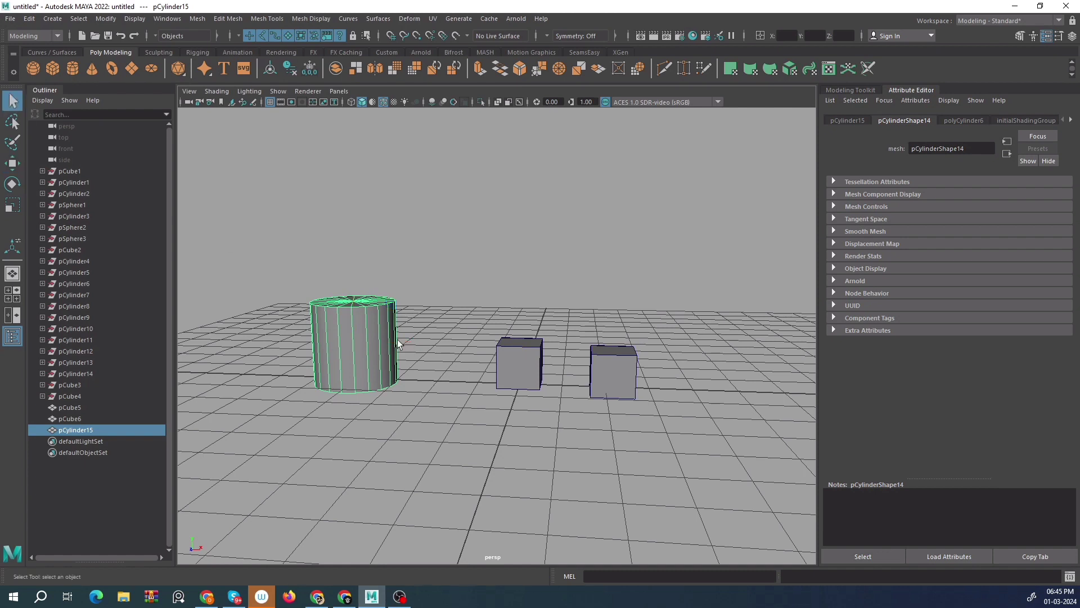
pyautogui.click(539, 368)
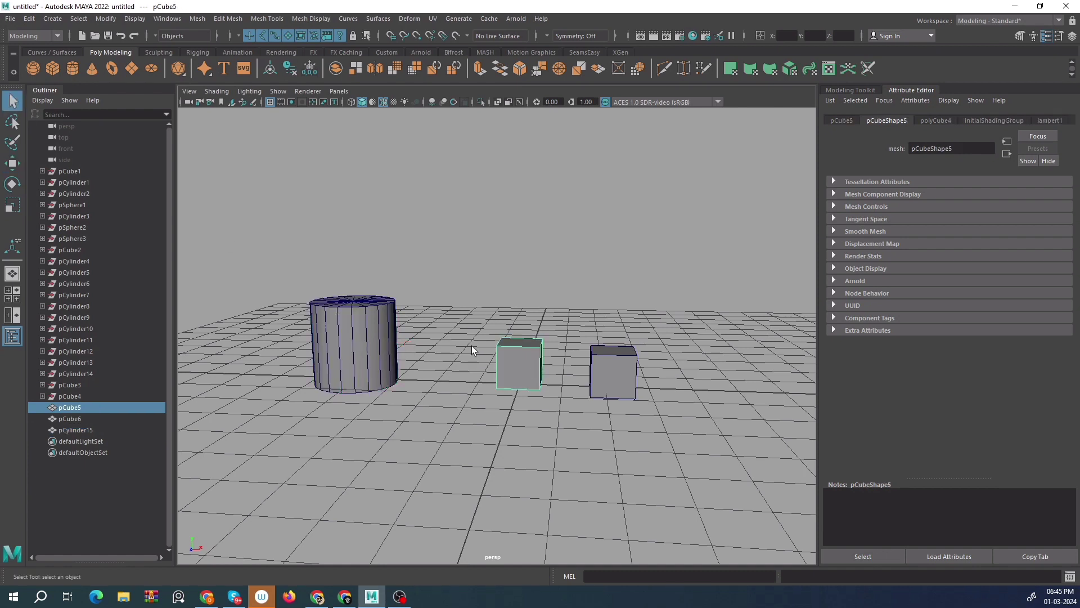
pyautogui.click(636, 364)
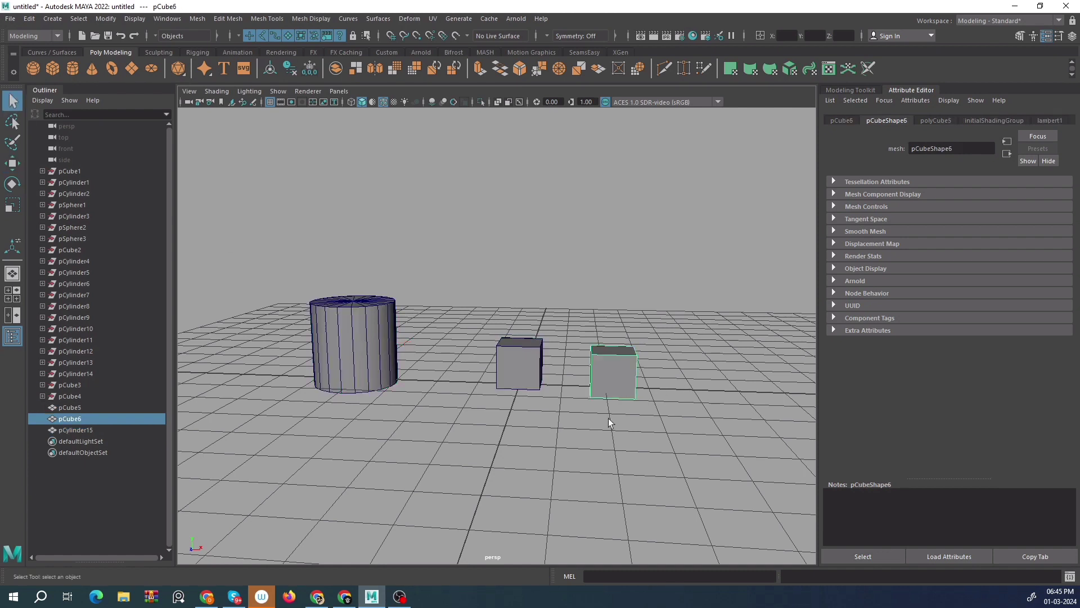
pyautogui.click(356, 333)
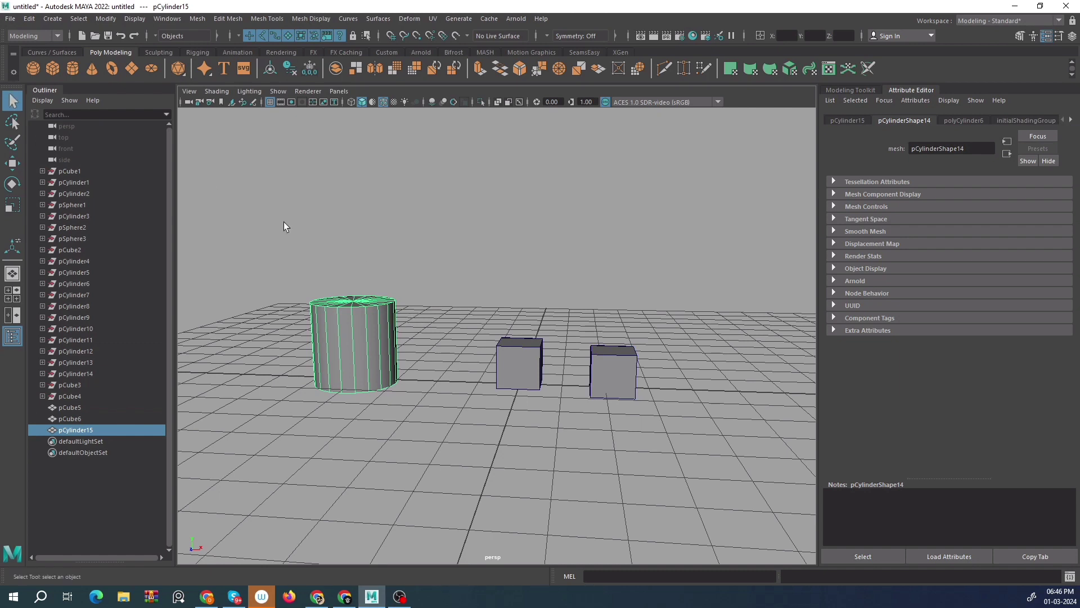
# With the Move Tool active, select the cubes in turn, finishing with the cylinder selected.
pyautogui.press('w')
pyautogui.click(512, 352)
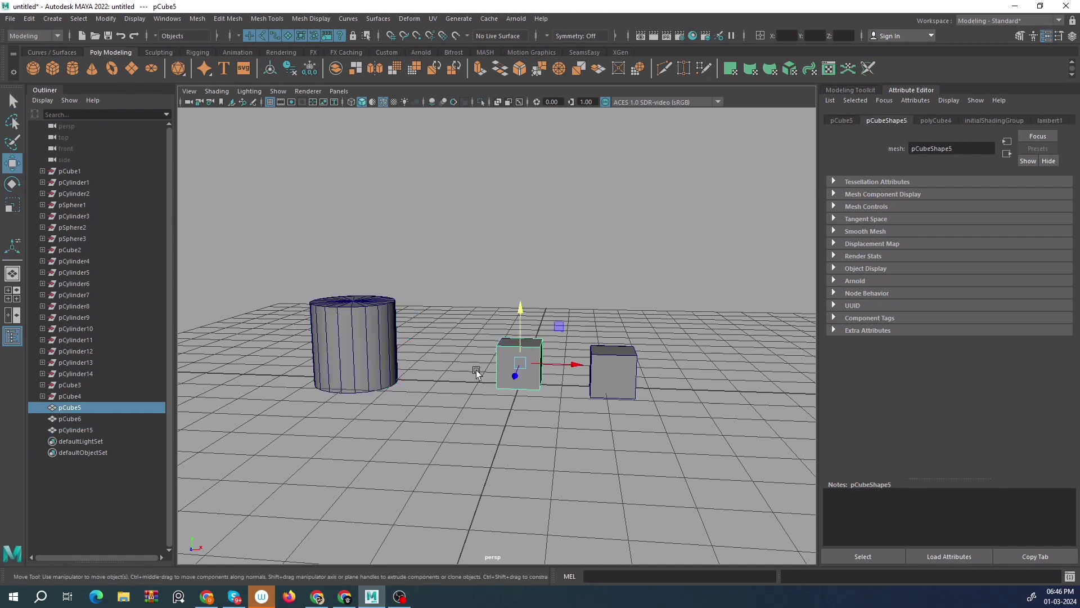
pyautogui.click(625, 365)
pyautogui.click(516, 374)
pyautogui.click(326, 313)
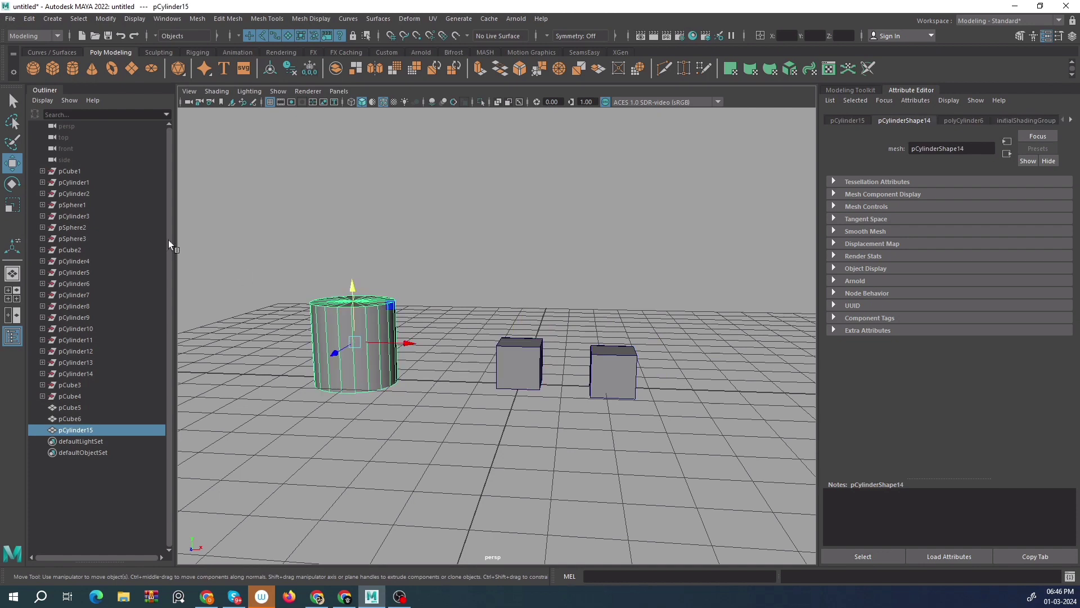
# With the Lasso Tool, encircle the cylinder to select it, then lasso both cubes together.
pyautogui.click(10, 121)
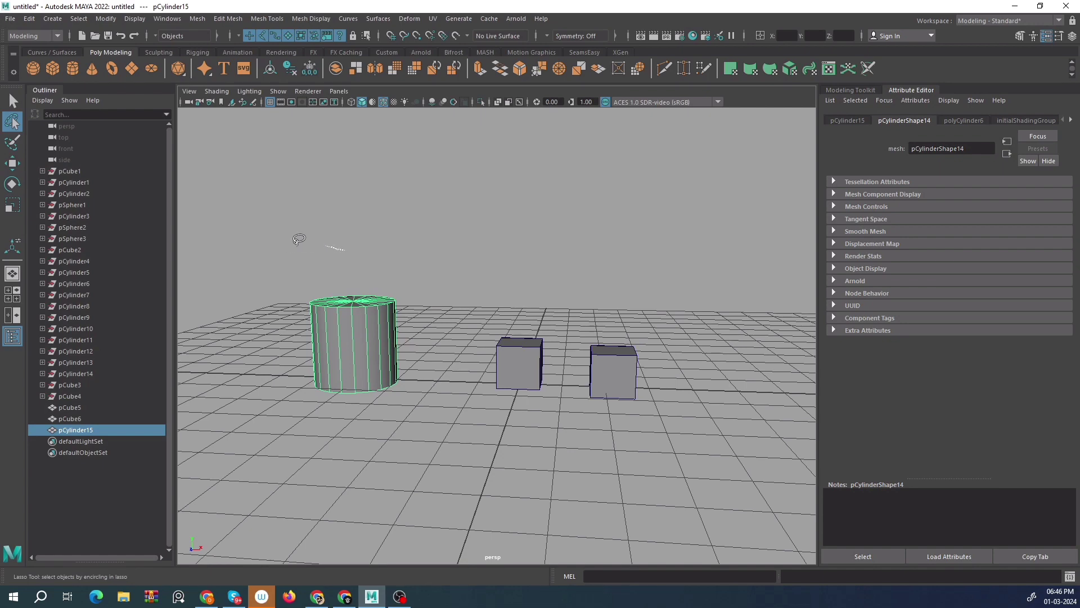
pyautogui.moveTo(285, 355)
pyautogui.mouseDown()
pyautogui.moveTo(368, 421)
pyautogui.moveTo(562, 338)
pyautogui.moveTo(328, 252)
pyautogui.mouseUp()
pyautogui.keyDown('alt'); pyautogui.moveTo(448, 369); pyautogui.dragTo(424, 320); pyautogui.keyUp('alt')
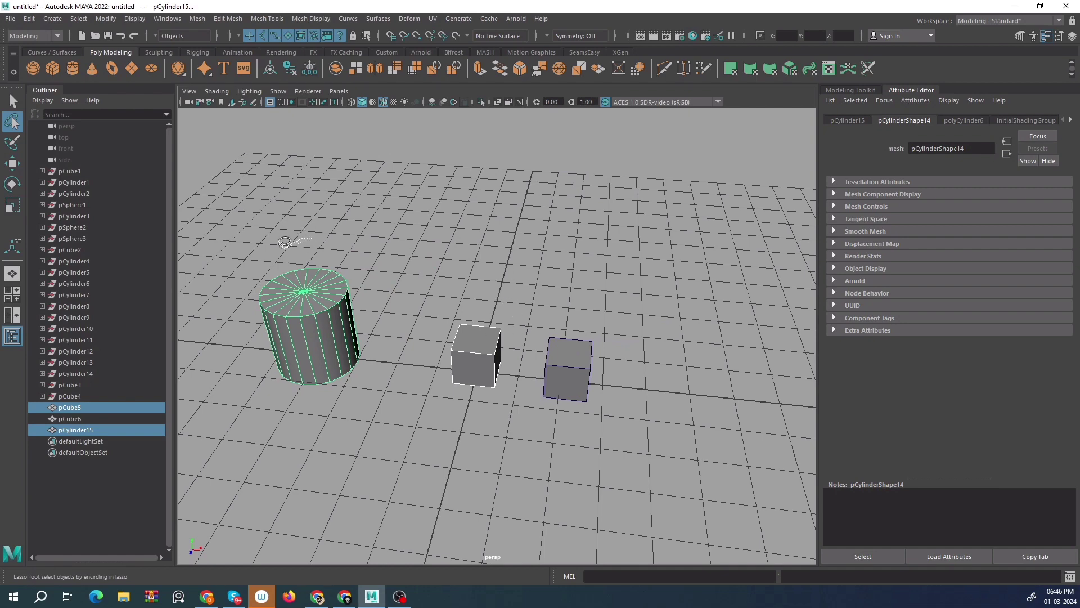
pyautogui.moveTo(284, 242); pyautogui.dragTo(335, 411)
pyautogui.moveTo(402, 346); pyautogui.dragTo(338, 245)
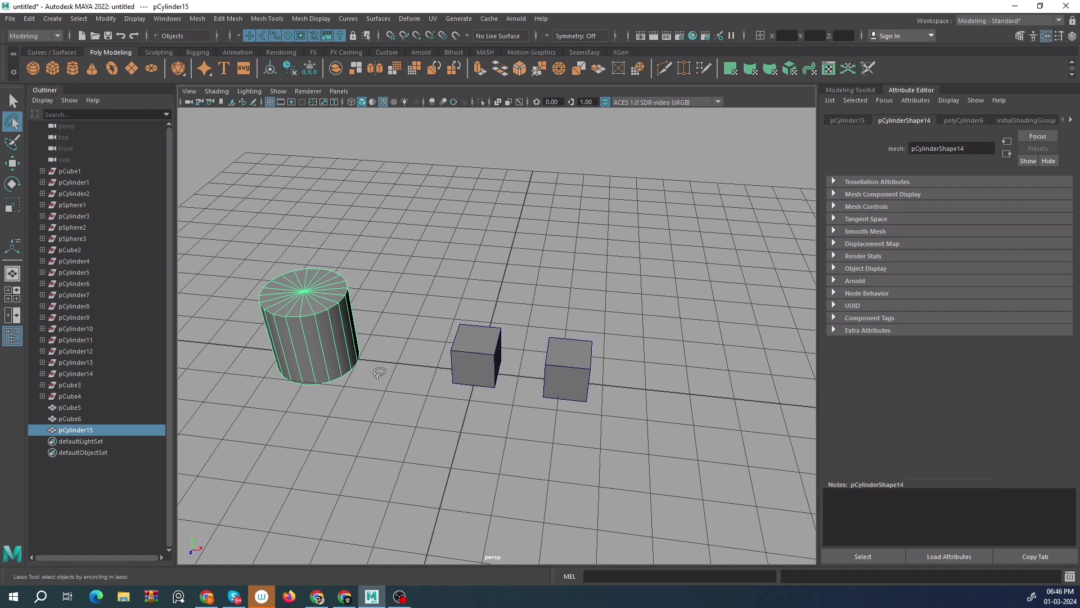
pyautogui.moveTo(378, 374)
pyautogui.keyDown('alt'); pyautogui.mouseDown()
pyautogui.moveTo(641, 315)
pyautogui.moveTo(635, 305)
pyautogui.mouseUp(); pyautogui.keyUp('alt')
pyautogui.moveTo(489, 276)
pyautogui.keyDown('alt'); pyautogui.mouseDown()
pyautogui.moveTo(463, 316)
pyautogui.moveTo(425, 255)
pyautogui.mouseUp(); pyautogui.keyUp('alt')
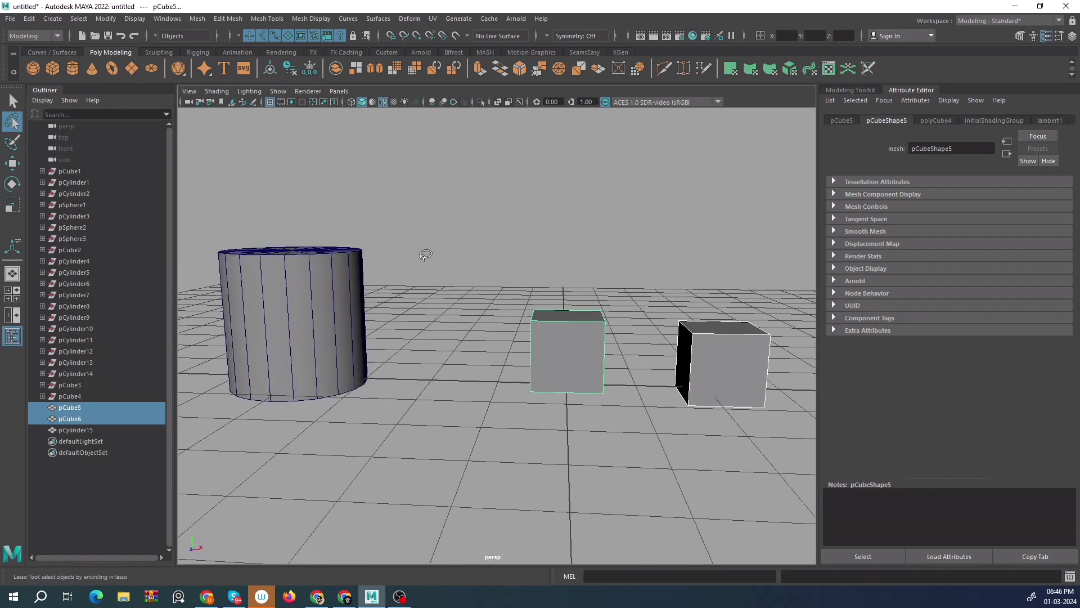
pyautogui.click(14, 144)
pyautogui.moveTo(237, 239)
pyautogui.keyDown('alt'); pyautogui.mouseDown()
pyautogui.moveTo(398, 234)
pyautogui.moveTo(381, 249)
pyautogui.moveTo(389, 267)
pyautogui.mouseUp(); pyautogui.keyUp('alt')
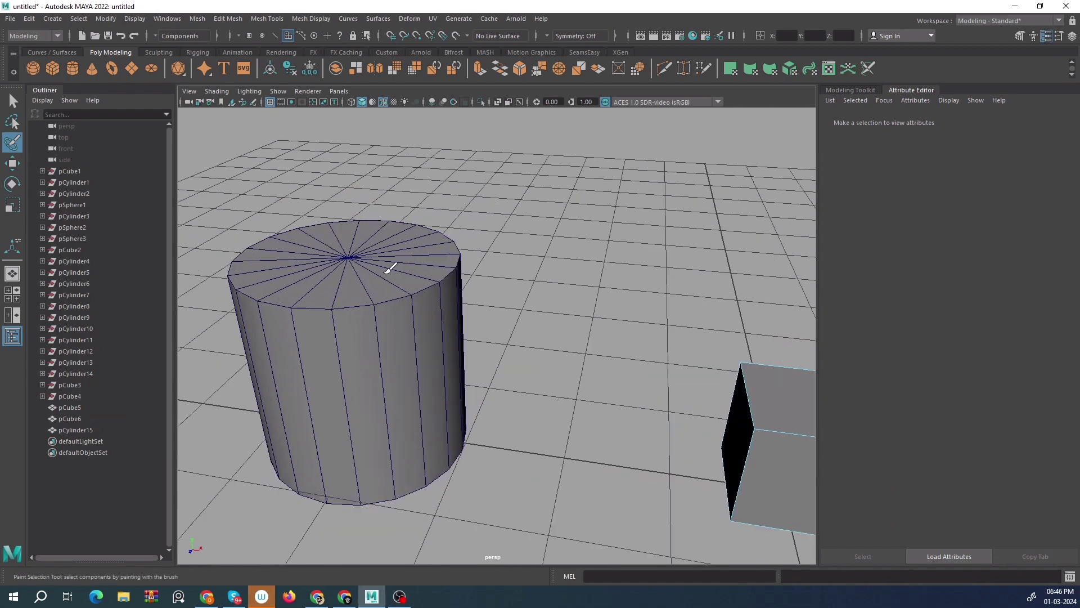
pyautogui.keyDown('alt'); pyautogui.moveTo(390, 268); pyautogui.dragTo(454, 233, button='middle'); pyautogui.keyUp('alt')
pyautogui.scroll(-5, 467, 250)
pyautogui.keyDown('alt'); pyautogui.moveTo(588, 315); pyautogui.dragTo(545, 311, button='middle'); pyautogui.keyUp('alt')
pyautogui.scroll(2, 547, 309)
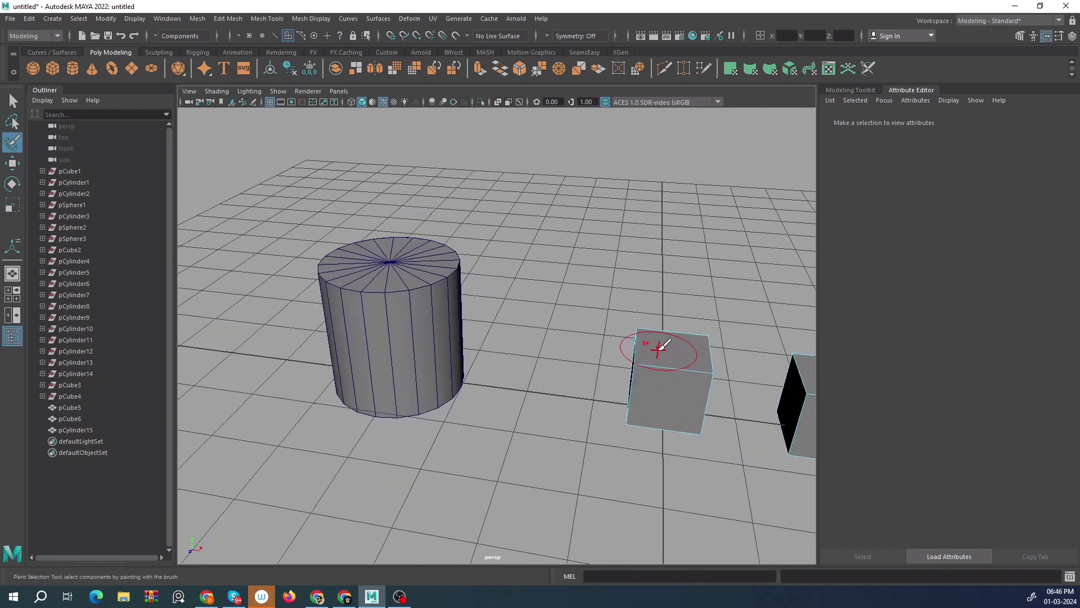
pyautogui.press('w')
pyautogui.moveTo(660, 349); pyautogui.dragTo(703, 281, button='right')
pyautogui.keyDown('alt'); pyautogui.moveTo(656, 281); pyautogui.dragTo(505, 265, button='middle'); pyautogui.keyUp('alt')
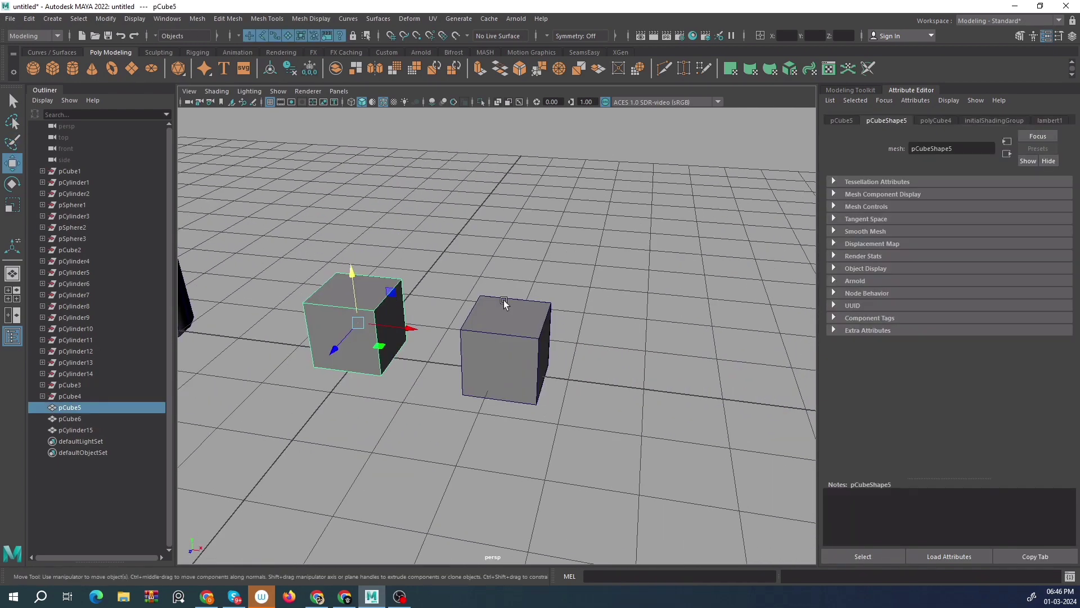
pyautogui.moveTo(503, 302); pyautogui.dragTo(630, 142, button='right')
pyautogui.keyDown('alt'); pyautogui.moveTo(388, 216); pyautogui.dragTo(704, 262, button='middle'); pyautogui.keyUp('alt')
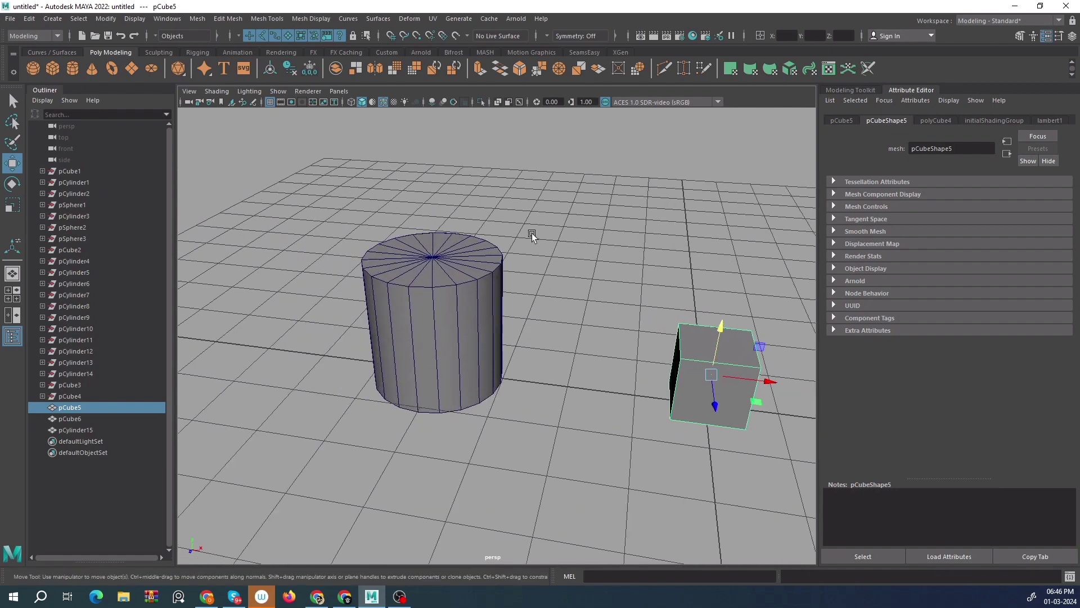
# Switch the cylinder to face component mode and activate the Move Tool.
pyautogui.click(12, 142)
pyautogui.scroll(5, 460, 256)
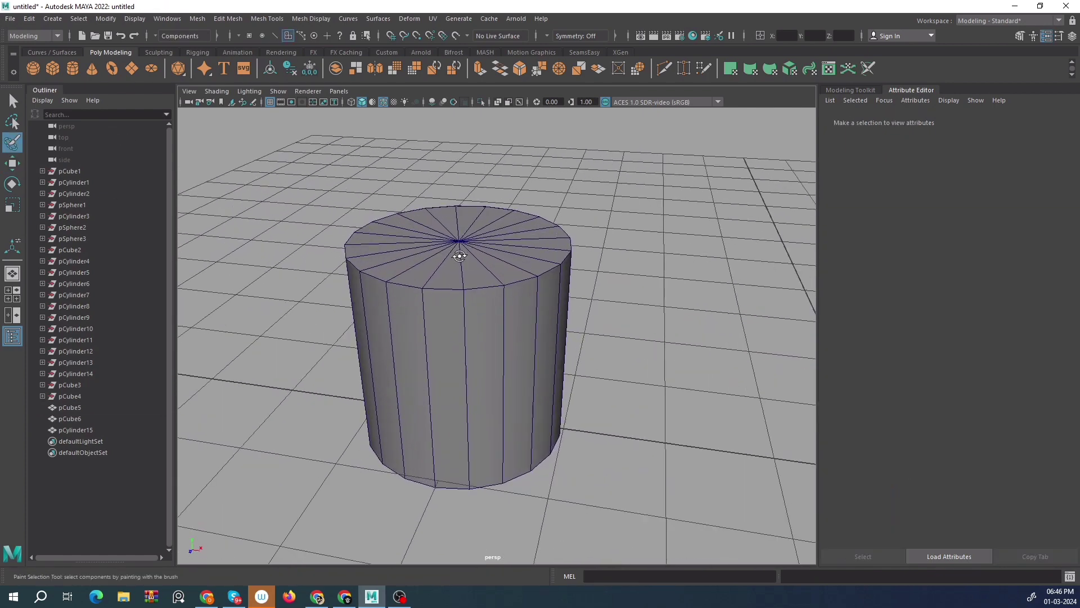
pyautogui.keyDown('alt'); pyautogui.moveTo(459, 256); pyautogui.dragTo(485, 249); pyautogui.keyUp('alt')
pyautogui.moveTo(481, 229); pyautogui.dragTo(489, 260, button='right')
pyautogui.scroll(3, 490, 253)
pyautogui.press('w')
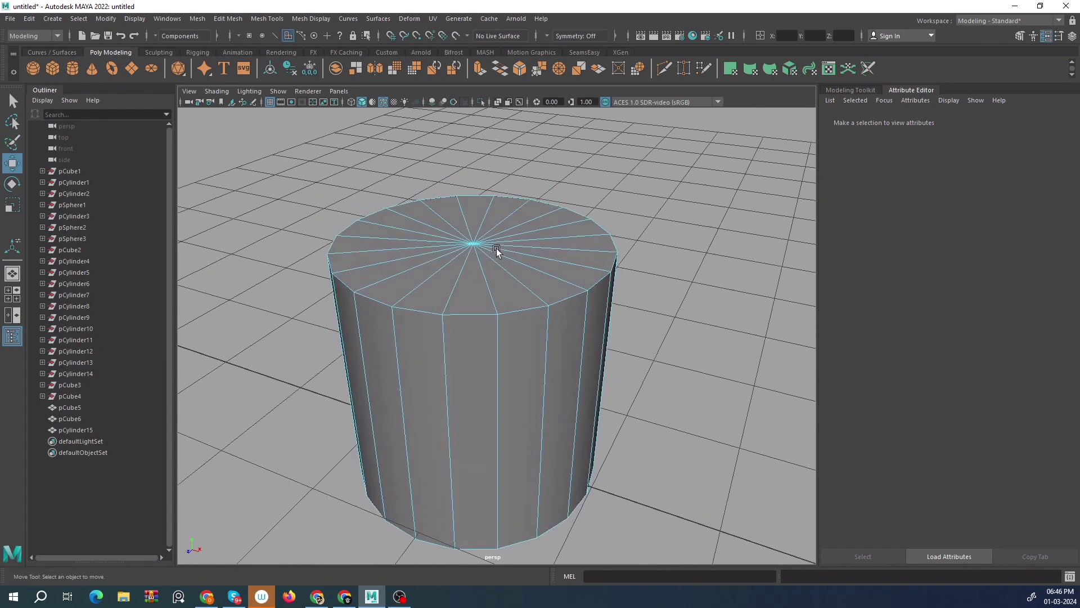
# Pick adjacent wedge faces on the cylinder's top cap individually, adding one to the selection, then clear the selection.
pyautogui.click(511, 270)
pyautogui.click(540, 253)
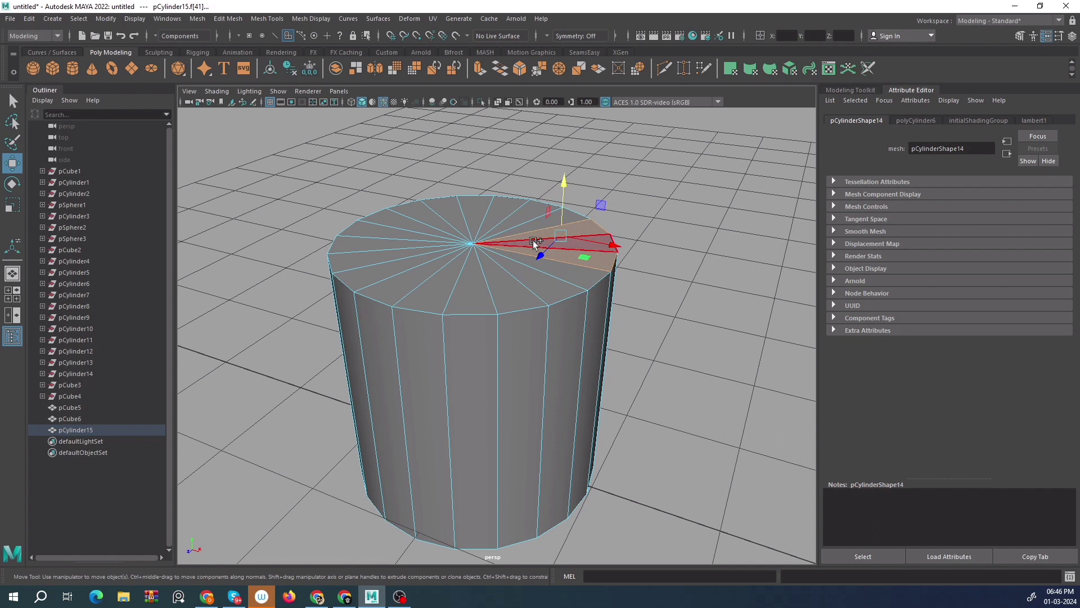
pyautogui.keyDown('shift'); pyautogui.click(532, 241); pyautogui.keyUp('shift')
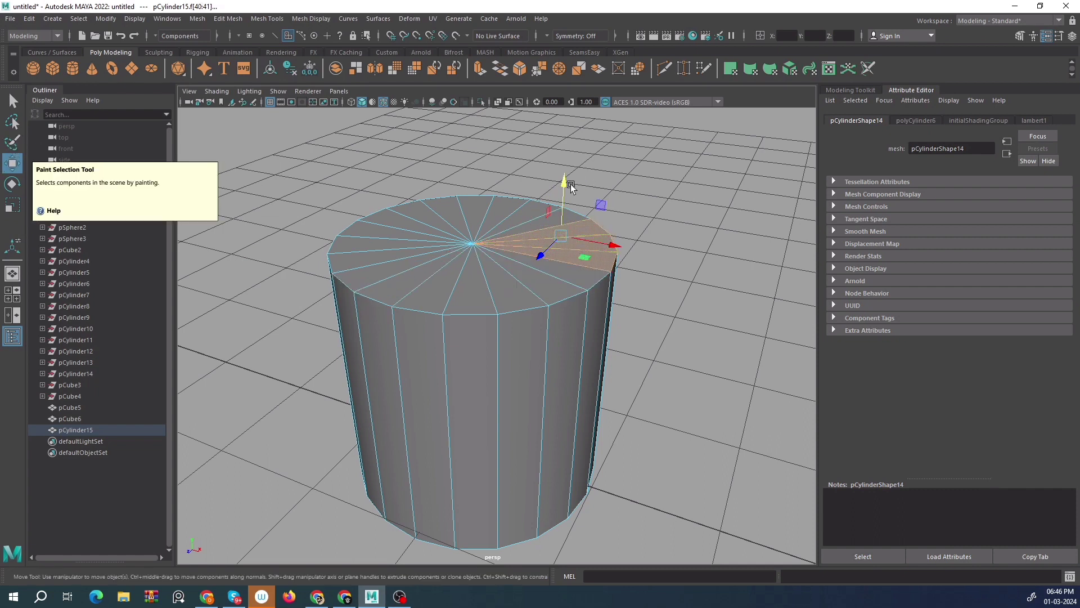
pyautogui.click(608, 181)
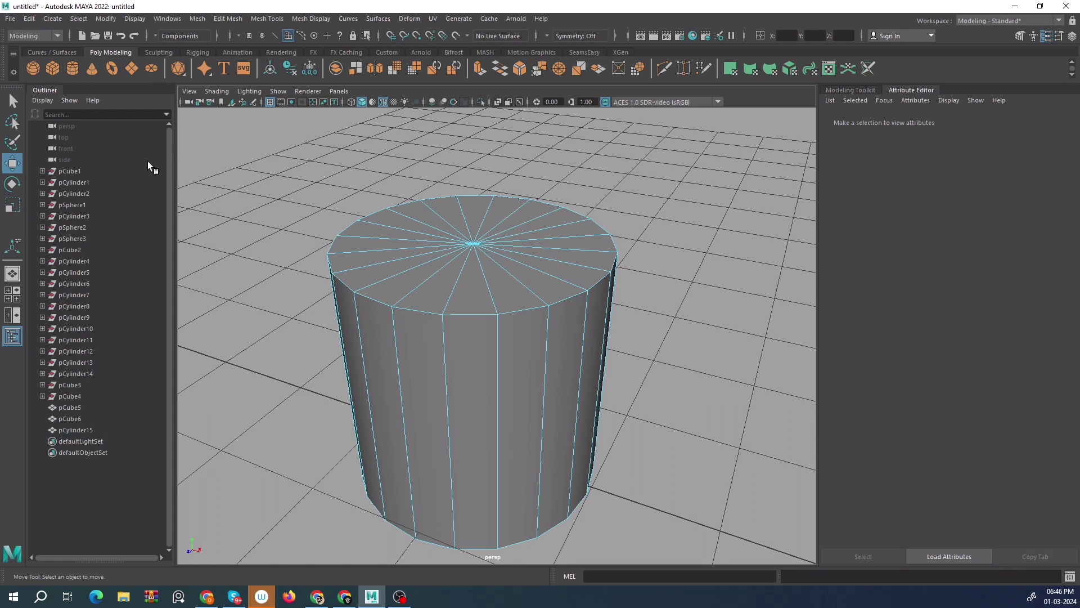
# Select all wedge faces on the cylinder's top and bottom caps with the Paint Selection Tool.
pyautogui.click(13, 143)
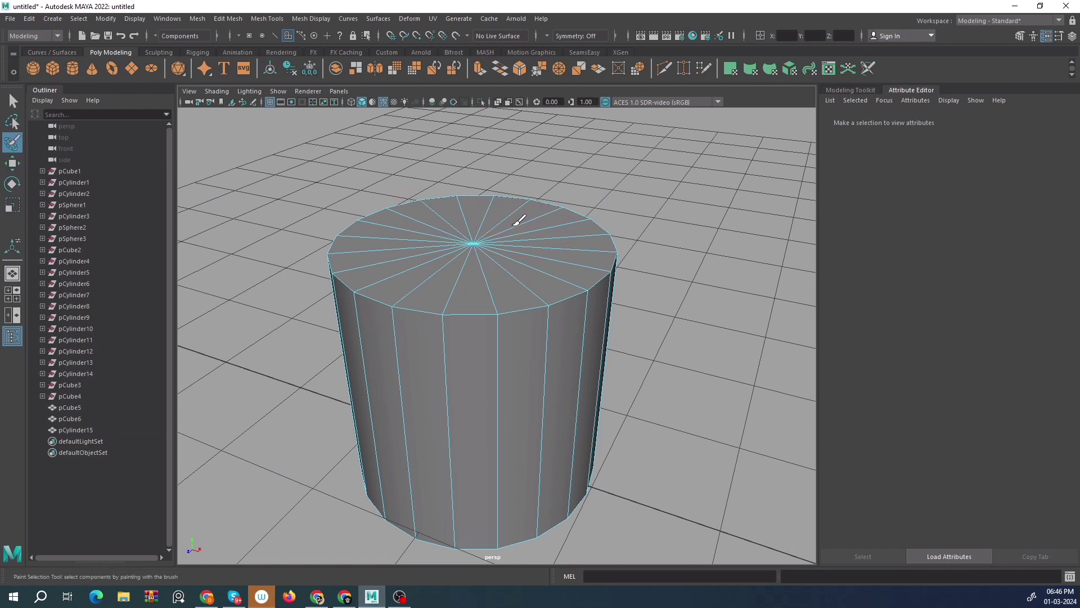
pyautogui.moveTo(515, 222)
pyautogui.mouseDown()
pyautogui.moveTo(447, 203)
pyautogui.moveTo(399, 258)
pyautogui.moveTo(476, 276)
pyautogui.moveTo(545, 243)
pyautogui.moveTo(543, 234)
pyautogui.mouseUp()
pyautogui.scroll(-6, 493, 270)
pyautogui.moveTo(493, 272)
pyautogui.keyDown('alt'); pyautogui.mouseDown()
pyautogui.moveTo(470, 212)
pyautogui.moveTo(319, 254)
pyautogui.moveTo(369, 256)
pyautogui.mouseUp(); pyautogui.keyUp('alt')
pyautogui.scroll(4, 480, 316)
pyautogui.moveTo(482, 366)
pyautogui.keyDown('alt'); pyautogui.mouseDown()
pyautogui.moveTo(514, 253)
pyautogui.moveTo(533, 228)
pyautogui.mouseUp(); pyautogui.keyUp('alt')
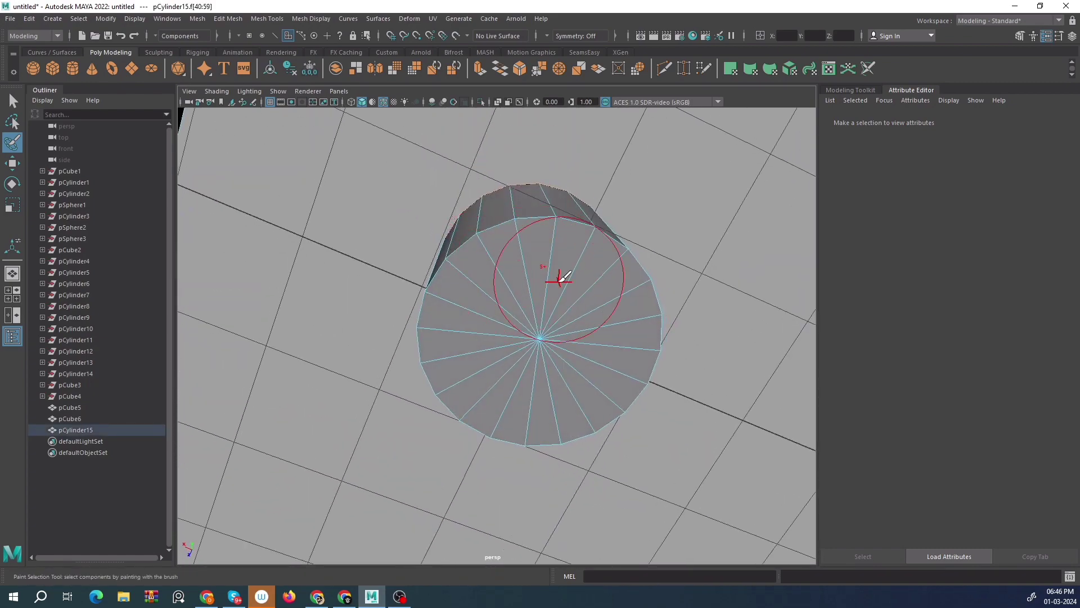
pyautogui.moveTo(560, 279)
pyautogui.mouseDown()
pyautogui.moveTo(494, 321)
pyautogui.moveTo(596, 320)
pyautogui.moveTo(574, 284)
pyautogui.moveTo(597, 293)
pyautogui.moveTo(575, 311)
pyautogui.mouseUp()
# Add the top, back and front faces of the middle cube to the selection by painting over them.
pyautogui.moveTo(555, 241)
pyautogui.keyDown('alt'); pyautogui.mouseDown()
pyautogui.moveTo(540, 270)
pyautogui.moveTo(549, 333)
pyautogui.moveTo(533, 297)
pyautogui.moveTo(574, 279)
pyautogui.moveTo(568, 326)
pyautogui.mouseUp(); pyautogui.keyUp('alt')
pyautogui.keyDown('alt'); pyautogui.moveTo(289, 292); pyautogui.dragTo(495, 294, button='middle'); pyautogui.keyUp('alt')
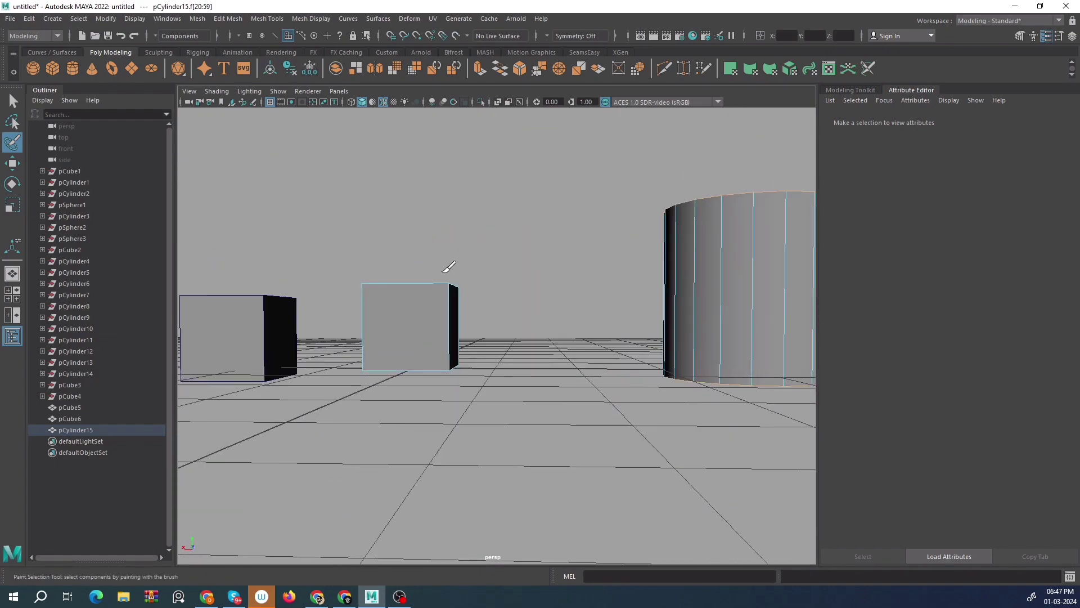
pyautogui.keyDown('alt'); pyautogui.moveTo(478, 281); pyautogui.dragTo(459, 335); pyautogui.keyUp('alt')
pyautogui.moveTo(417, 301)
pyautogui.mouseDown()
pyautogui.moveTo(405, 317)
pyautogui.moveTo(482, 326)
pyautogui.moveTo(422, 326)
pyautogui.moveTo(564, 271)
pyautogui.moveTo(429, 234)
pyautogui.moveTo(425, 203)
pyautogui.mouseUp()
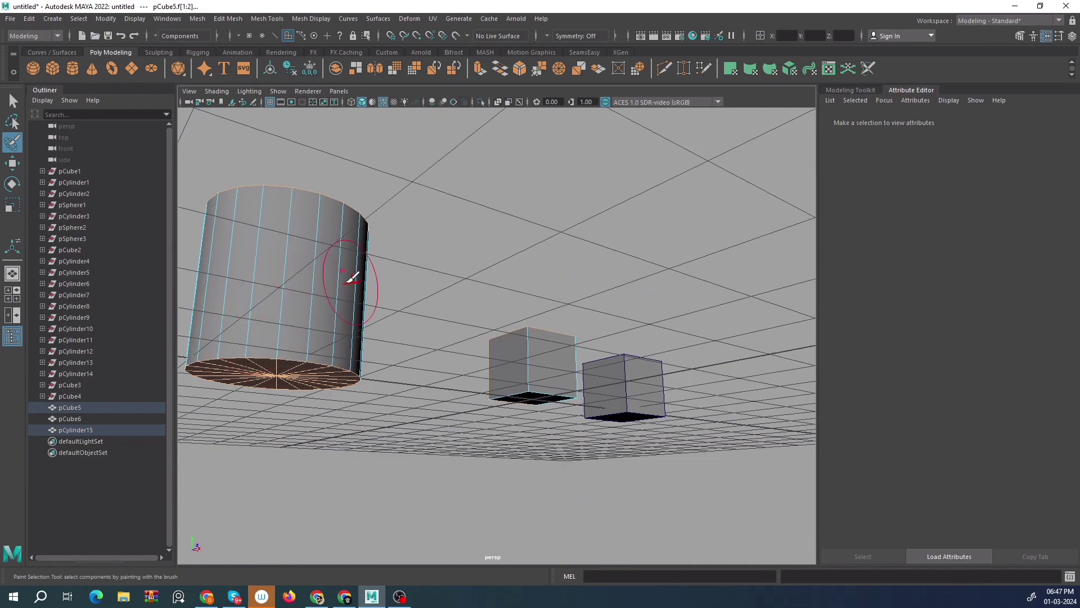
pyautogui.keyDown('alt'); pyautogui.moveTo(354, 277); pyautogui.dragTo(548, 314, button='middle'); pyautogui.keyUp('alt')
pyautogui.keyDown('alt'); pyautogui.moveTo(552, 313); pyautogui.dragTo(405, 335); pyautogui.keyUp('alt')
pyautogui.moveTo(382, 329)
pyautogui.keyDown('alt'); pyautogui.mouseDown(button='middle')
pyautogui.moveTo(465, 315)
pyautogui.moveTo(366, 296)
pyautogui.mouseUp(button='middle'); pyautogui.keyUp('alt')
pyautogui.scroll(2, 505, 310)
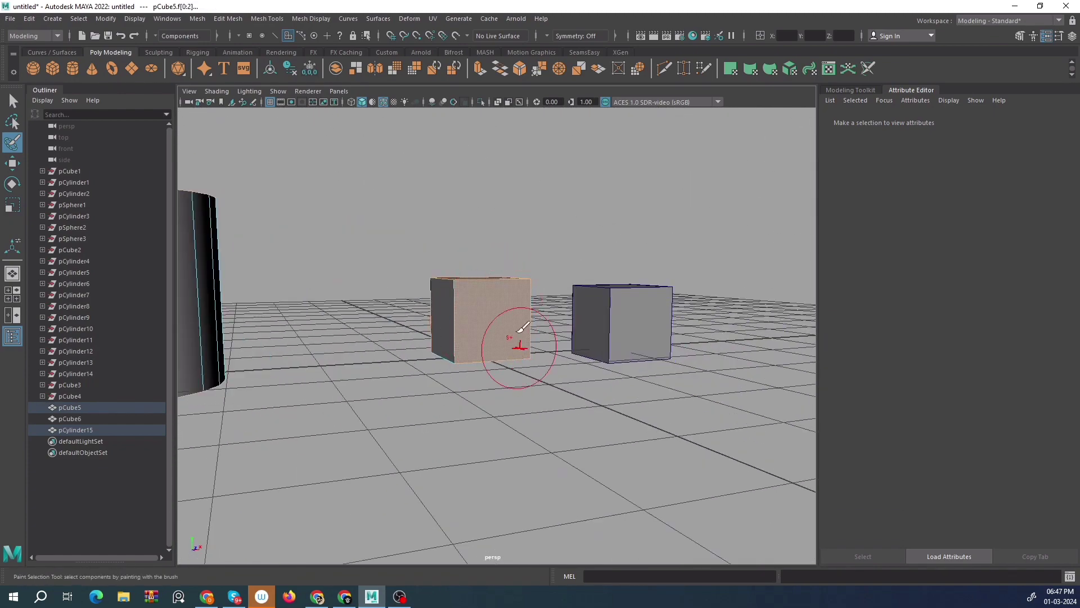
pyautogui.scroll(-3, 519, 348)
pyautogui.keyDown('alt'); pyautogui.moveTo(506, 265); pyautogui.dragTo(492, 289); pyautogui.keyUp('alt')
pyautogui.keyDown('alt'); pyautogui.moveTo(304, 259); pyautogui.dragTo(450, 282, button='middle'); pyautogui.keyUp('alt')
pyautogui.scroll(3, 450, 282)
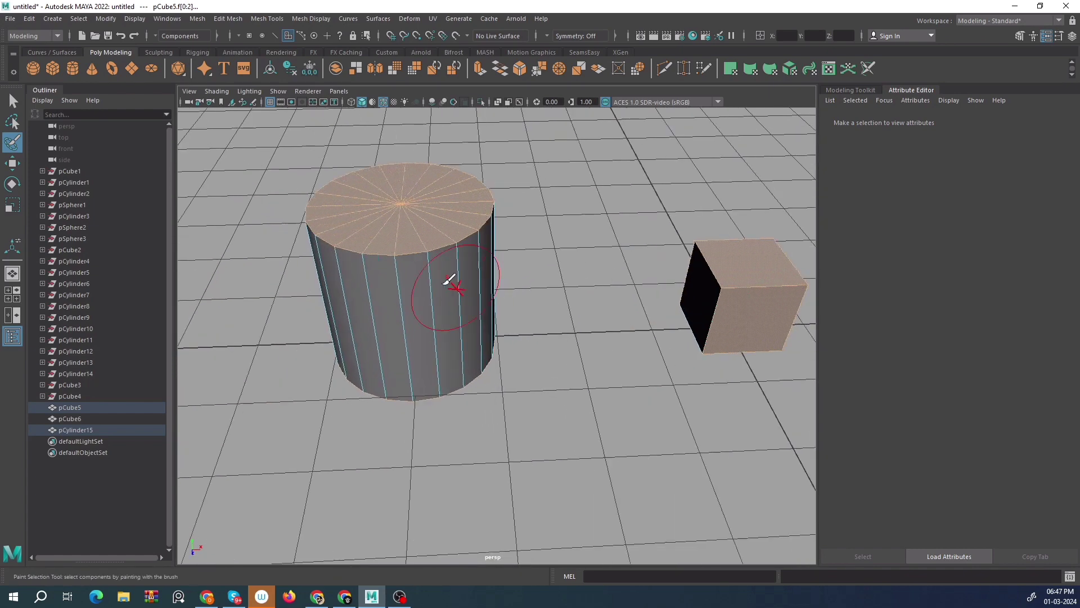
# Remove all the cylinder's top and bottom cap faces from the selection with the Paint Selection Tool.
pyautogui.keyDown('alt'); pyautogui.moveTo(448, 313); pyautogui.dragTo(471, 293); pyautogui.keyUp('alt')
pyautogui.scroll(-3, 475, 284)
pyautogui.keyDown('alt'); pyautogui.moveTo(484, 274); pyautogui.dragTo(476, 296, button='middle'); pyautogui.keyUp('alt')
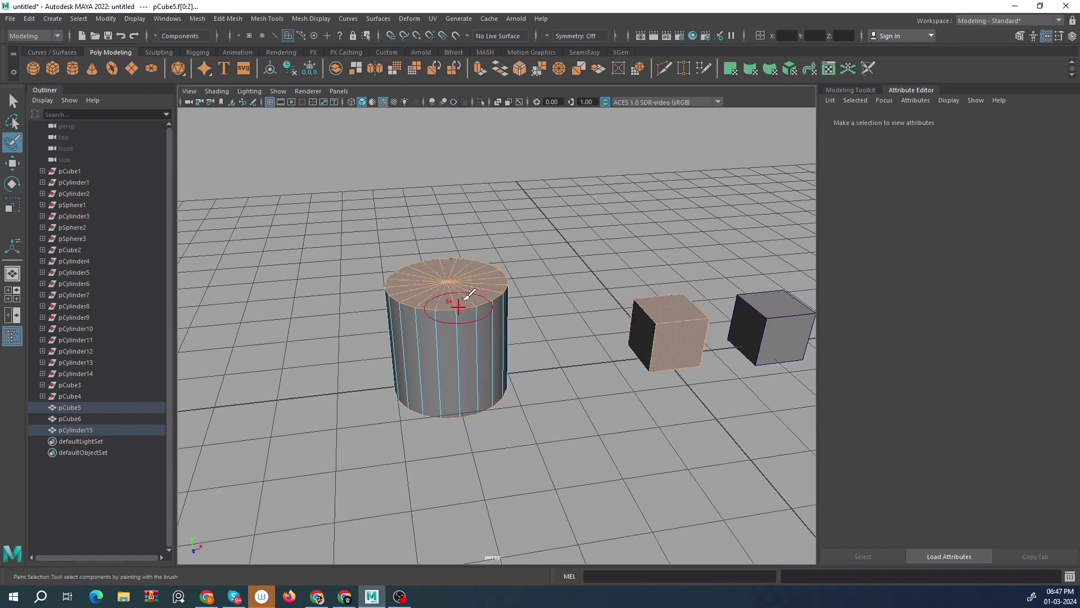
pyautogui.keyDown('alt'); pyautogui.moveTo(468, 294); pyautogui.dragTo(474, 271); pyautogui.keyUp('alt')
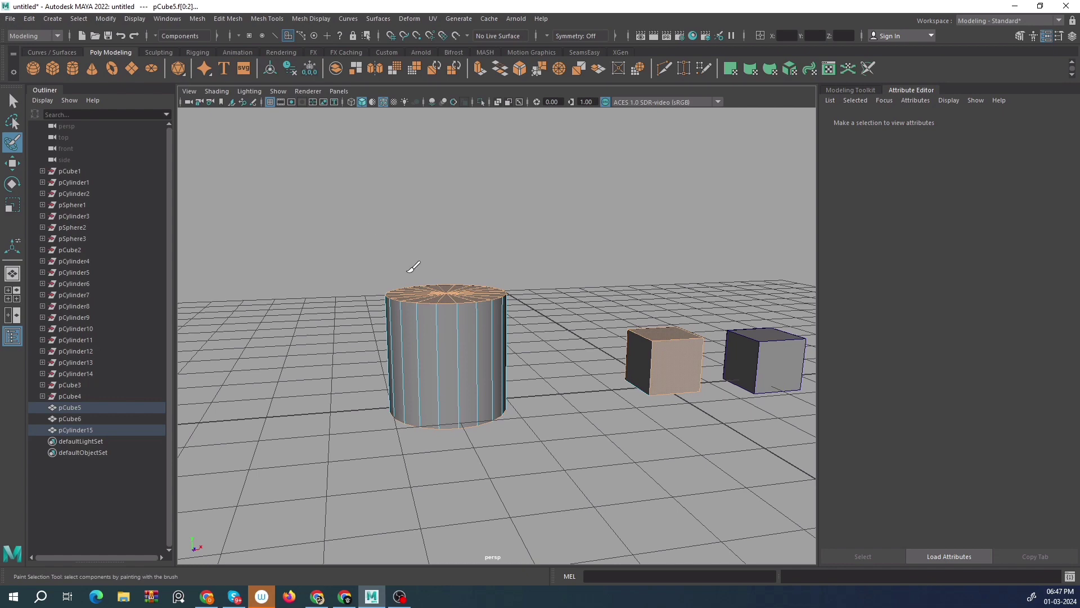
pyautogui.keyDown('alt'); pyautogui.moveTo(516, 226); pyautogui.dragTo(476, 271); pyautogui.keyUp('alt')
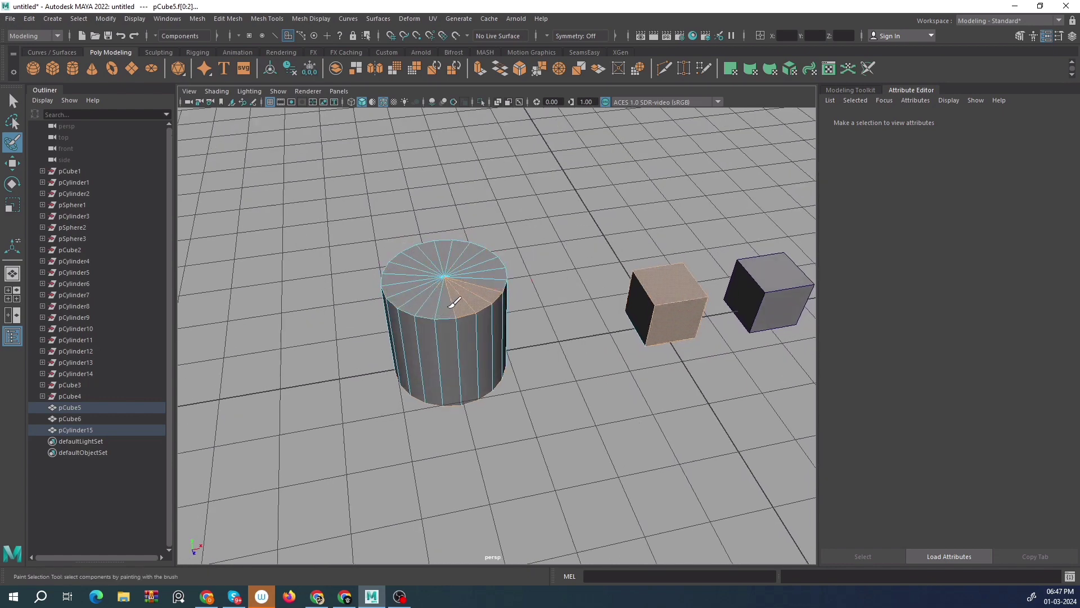
pyautogui.keyDown('alt'); pyautogui.moveTo(477, 344); pyautogui.dragTo(492, 234); pyautogui.keyUp('alt')
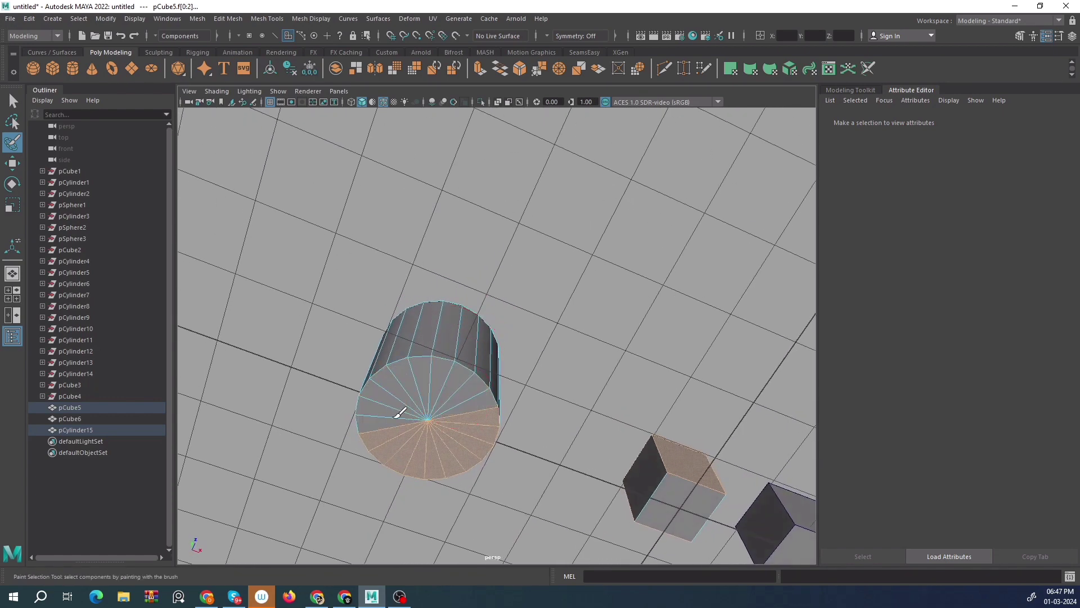
pyautogui.keyDown('alt'); pyautogui.moveTo(469, 402); pyautogui.dragTo(633, 407); pyautogui.keyUp('alt')
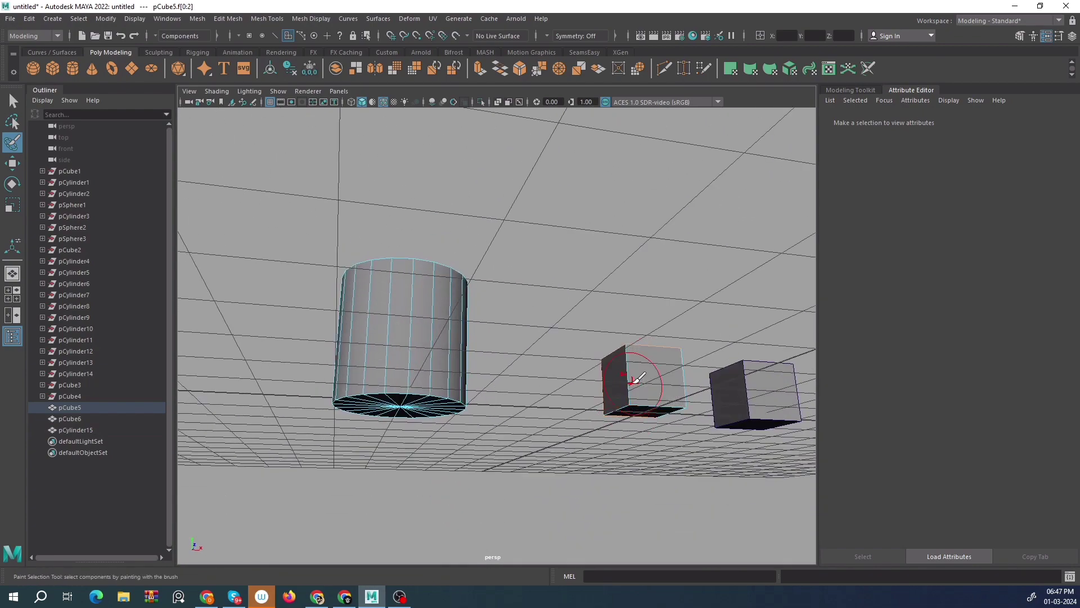
# Deselect the remaining faces of the middle cube by painting over them.
pyautogui.moveTo(649, 300)
pyautogui.keyDown('alt'); pyautogui.mouseDown()
pyautogui.moveTo(641, 361)
pyautogui.moveTo(625, 296)
pyautogui.moveTo(617, 306)
pyautogui.mouseUp(); pyautogui.keyUp('alt')
pyautogui.moveTo(613, 310)
pyautogui.keyDown('alt'); pyautogui.mouseDown()
pyautogui.moveTo(525, 335)
pyautogui.moveTo(520, 306)
pyautogui.moveTo(714, 247)
pyautogui.mouseUp(); pyautogui.keyUp('alt')
pyautogui.scroll(3, 517, 324)
pyautogui.keyDown('alt'); pyautogui.moveTo(338, 426); pyautogui.dragTo(476, 345); pyautogui.keyUp('alt')
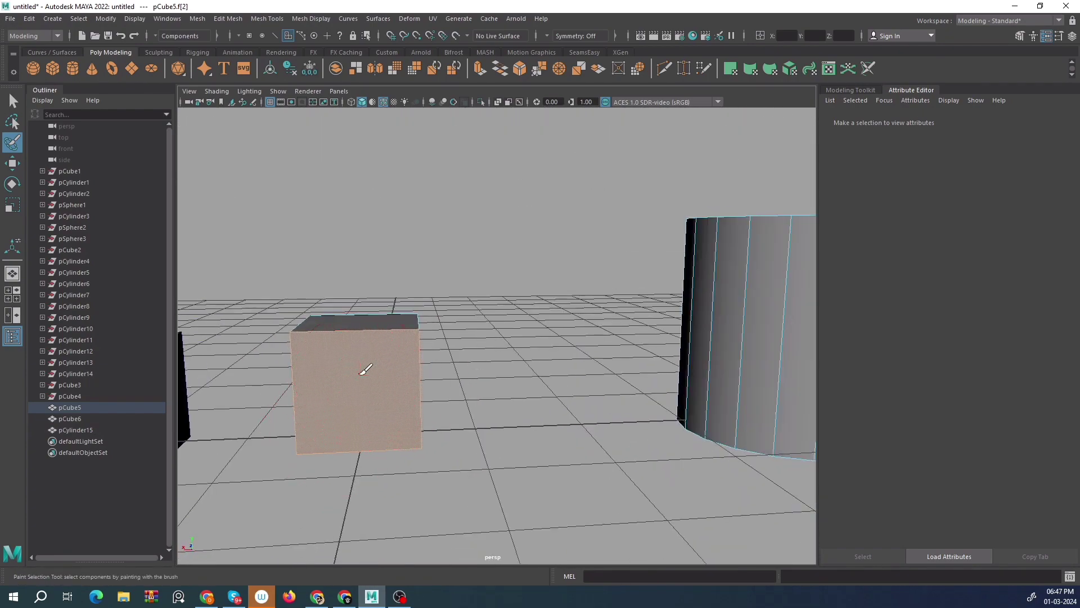
pyautogui.keyDown('ctrl'); pyautogui.moveTo(360, 374); pyautogui.dragTo(439, 326); pyautogui.keyUp('ctrl')
# Try to switch the cylinder back to object mode while the Paint Selection Tool is active.
pyautogui.keyDown('alt'); pyautogui.moveTo(450, 328); pyautogui.dragTo(499, 328, button='middle'); pyautogui.keyUp('alt')
pyautogui.keyDown('alt'); pyautogui.moveTo(726, 250); pyautogui.dragTo(563, 315, button='middle'); pyautogui.keyUp('alt')
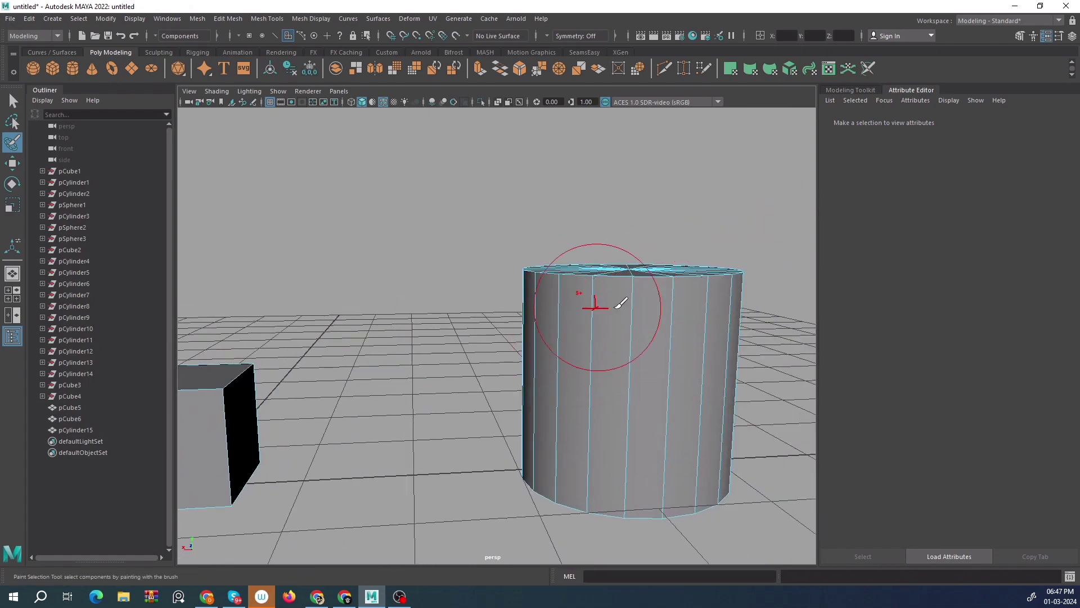
pyautogui.keyDown('alt'); pyautogui.moveTo(332, 360); pyautogui.dragTo(478, 337, button='middle'); pyautogui.keyUp('alt')
pyautogui.scroll(-2, 470, 340)
pyautogui.scroll(2, 467, 342)
pyautogui.keyDown('alt'); pyautogui.moveTo(647, 338); pyautogui.dragTo(557, 336, button='middle'); pyautogui.keyUp('alt')
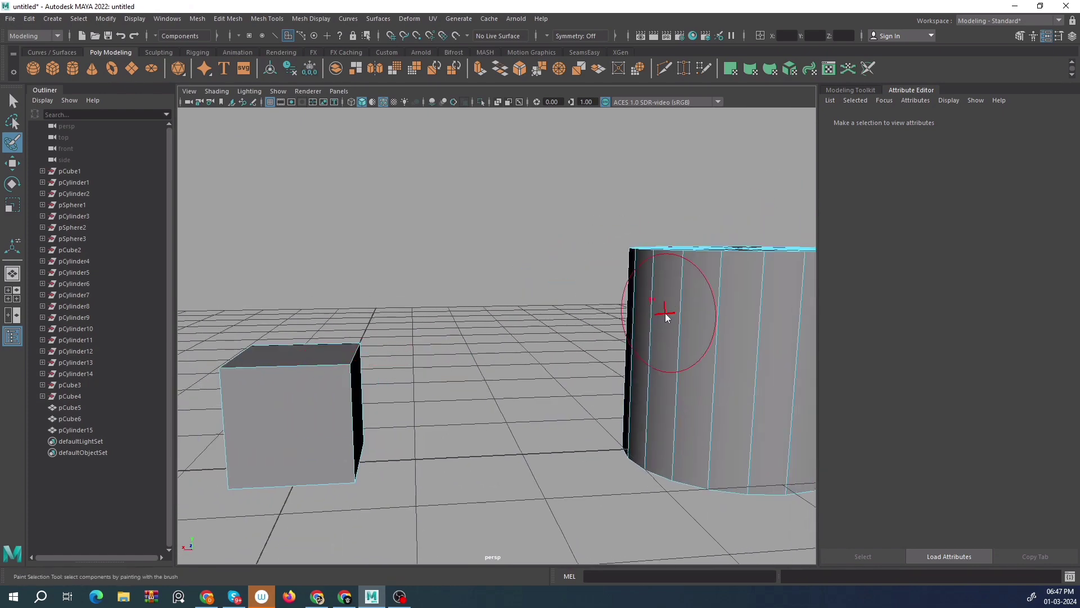
pyautogui.moveTo(665, 287); pyautogui.dragTo(726, 245, button='right')
pyautogui.scroll(-3, 541, 273)
pyautogui.keyDown('alt'); pyautogui.moveTo(529, 277); pyautogui.dragTo(431, 335); pyautogui.keyUp('alt')
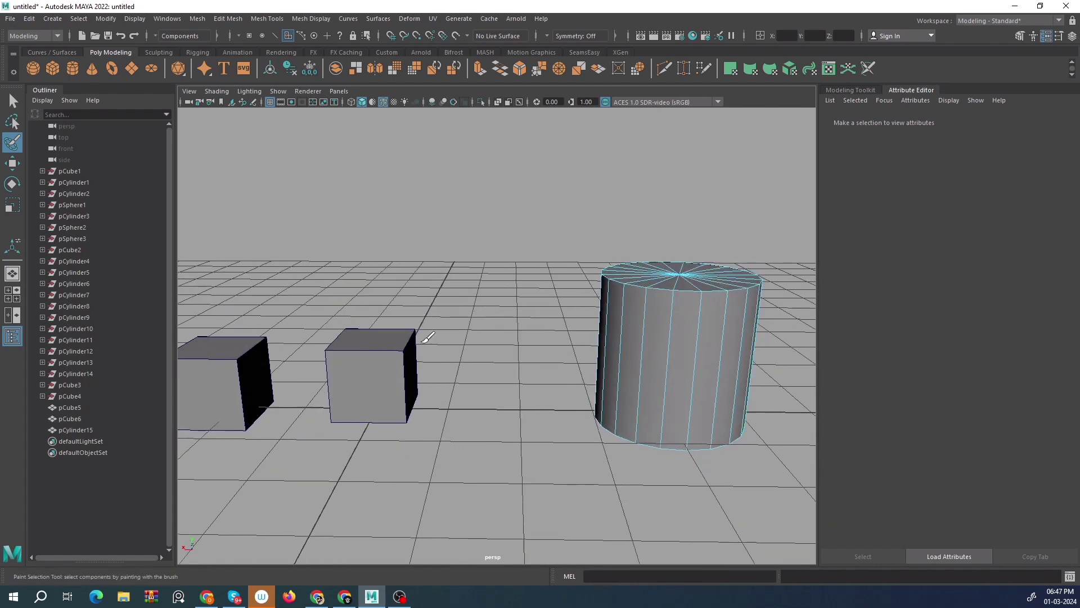
pyautogui.moveTo(623, 320); pyautogui.dragTo(706, 237, button='right')
pyautogui.scroll(-2, 535, 289)
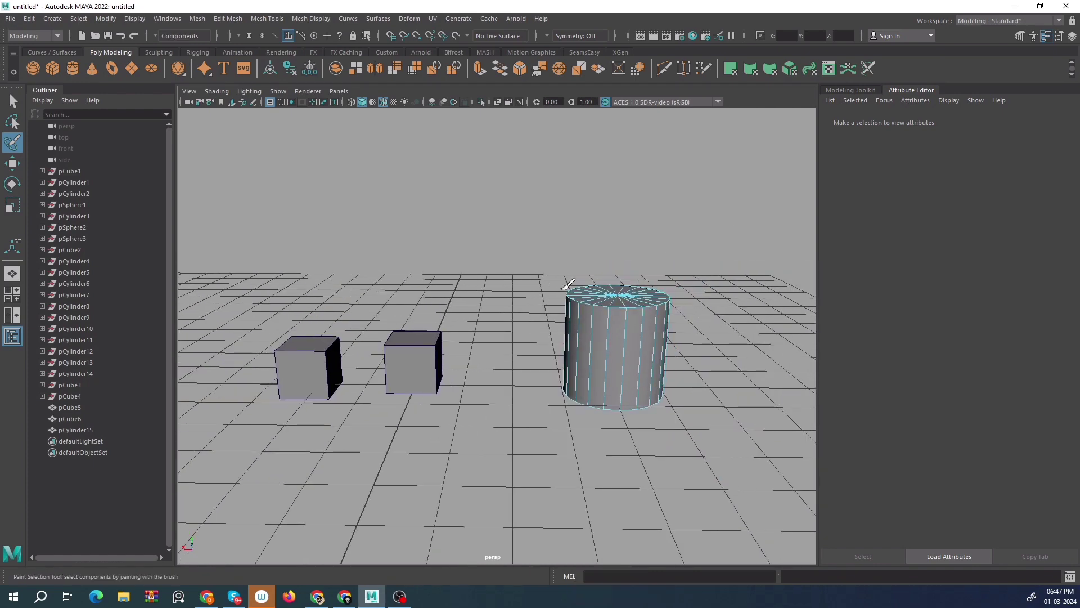
# Activate the Move Tool, return the cylinder to object mode and clear the selection.
pyautogui.press('w')
pyautogui.keyDown('alt'); pyautogui.moveTo(568, 284); pyautogui.dragTo(460, 319); pyautogui.keyUp('alt')
pyautogui.moveTo(495, 315); pyautogui.dragTo(568, 255, button='right')
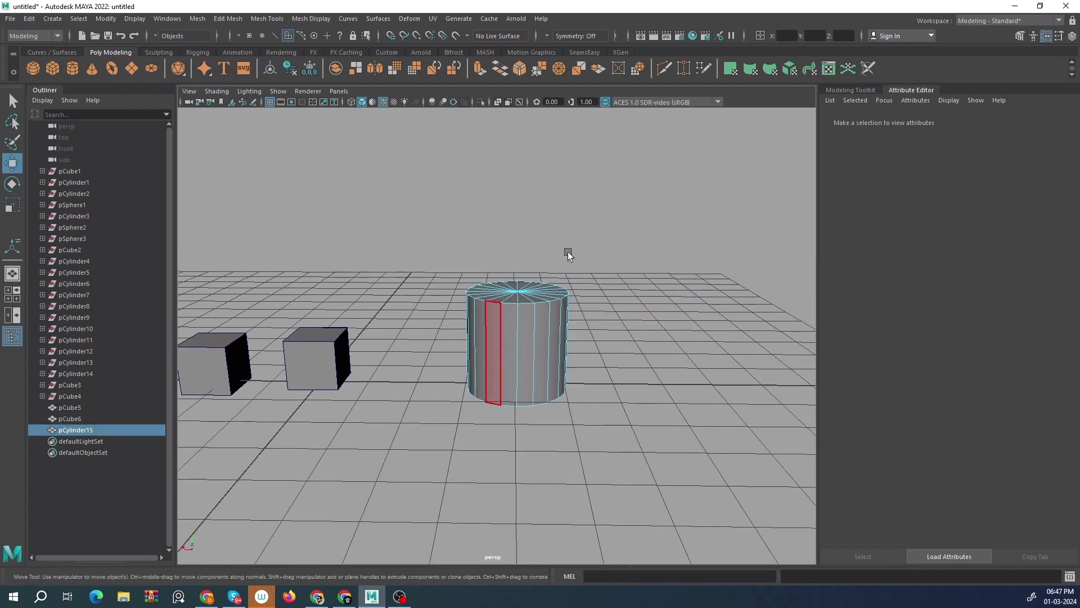
pyautogui.scroll(3, 589, 303)
pyautogui.keyDown('alt'); pyautogui.moveTo(589, 304); pyautogui.dragTo(515, 316); pyautogui.keyUp('alt')
pyautogui.click(651, 234)
# Select the middle cube and the cylinder together with a marquee, then clear the selection.
pyautogui.scroll(-3, 426, 325)
pyautogui.keyDown('alt'); pyautogui.moveTo(426, 325); pyautogui.dragTo(477, 325); pyautogui.keyUp('alt')
pyautogui.keyDown('alt'); pyautogui.moveTo(477, 340); pyautogui.dragTo(625, 339, button='middle'); pyautogui.keyUp('alt')
pyautogui.moveTo(518, 238); pyautogui.dragTo(742, 368)
pyautogui.keyDown('alt'); pyautogui.moveTo(698, 367); pyautogui.dragTo(644, 367, button='middle'); pyautogui.keyUp('alt')
pyautogui.scroll(4, 644, 367)
pyautogui.keyDown('alt'); pyautogui.moveTo(677, 328); pyautogui.dragTo(675, 336); pyautogui.keyUp('alt')
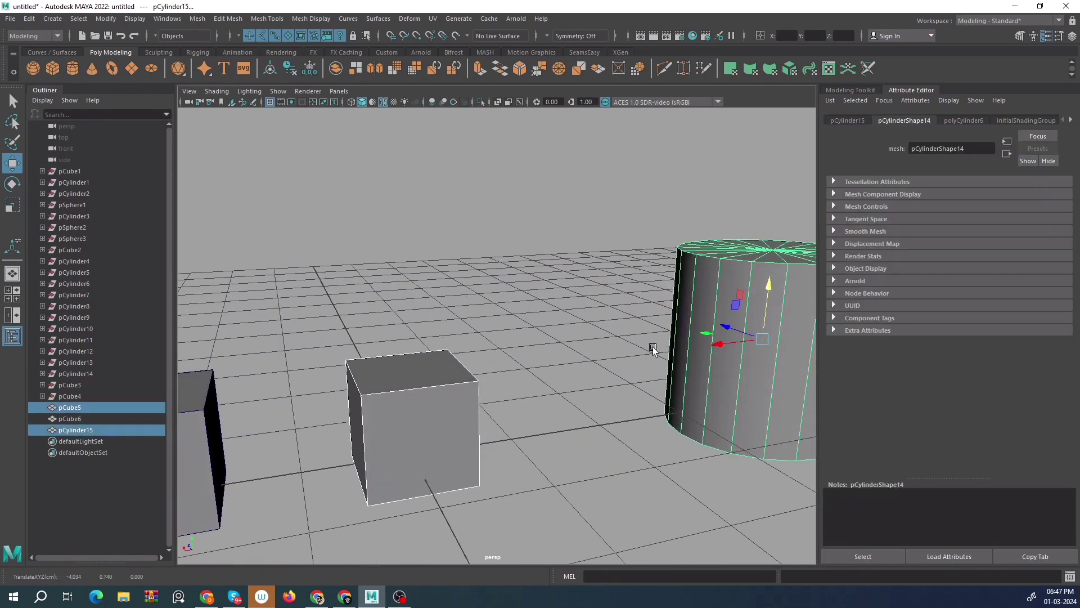
pyautogui.keyDown('alt'); pyautogui.moveTo(653, 350); pyautogui.dragTo(535, 330, button='middle'); pyautogui.keyUp('alt')
pyautogui.keyDown('alt'); pyautogui.moveTo(535, 330); pyautogui.dragTo(583, 285); pyautogui.keyUp('alt')
pyautogui.click(461, 313)
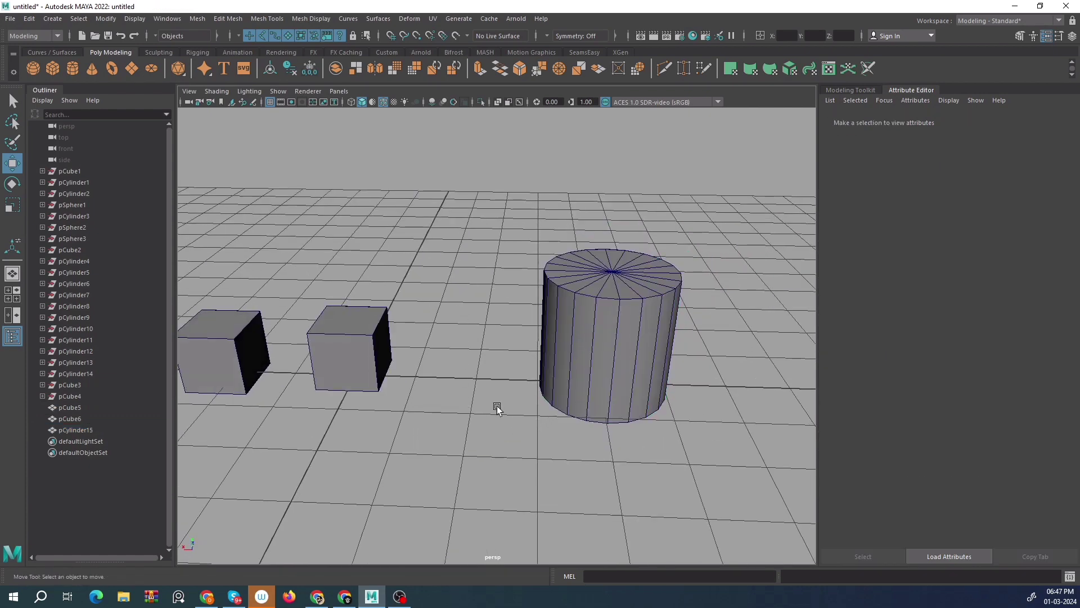
# Select the middle cube, the outer cube, the middle cube again and the cylinder one after another as whole objects.
pyautogui.click(349, 354)
pyautogui.keyDown('alt'); pyautogui.moveTo(350, 353); pyautogui.dragTo(579, 351, button='middle'); pyautogui.keyUp('alt')
pyautogui.click(425, 369)
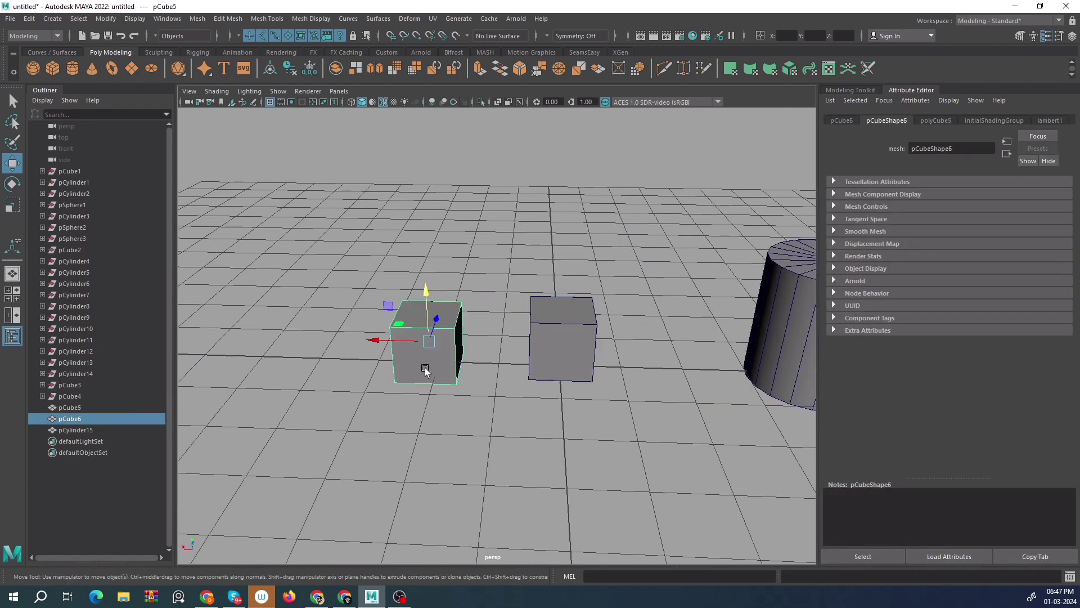
pyautogui.click(543, 345)
pyautogui.click(775, 292)
pyautogui.keyDown('alt'); pyautogui.moveTo(775, 292); pyautogui.dragTo(524, 309); pyautogui.keyUp('alt')
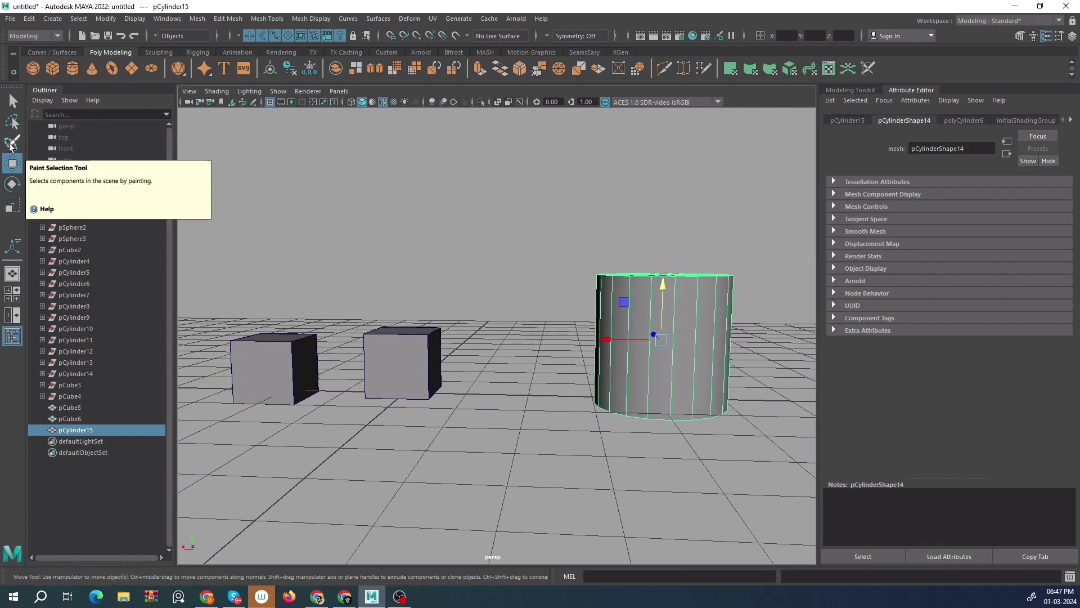
# Paint-select the wedge faces on roughly half of the cylinder's top cap with the Paint Selection Tool.
pyautogui.click(10, 148)
pyautogui.keyDown('alt'); pyautogui.moveTo(322, 322); pyautogui.dragTo(518, 347); pyautogui.keyUp('alt')
pyautogui.keyDown('alt'); pyautogui.moveTo(517, 348); pyautogui.dragTo(217, 339, button='middle'); pyautogui.keyUp('alt')
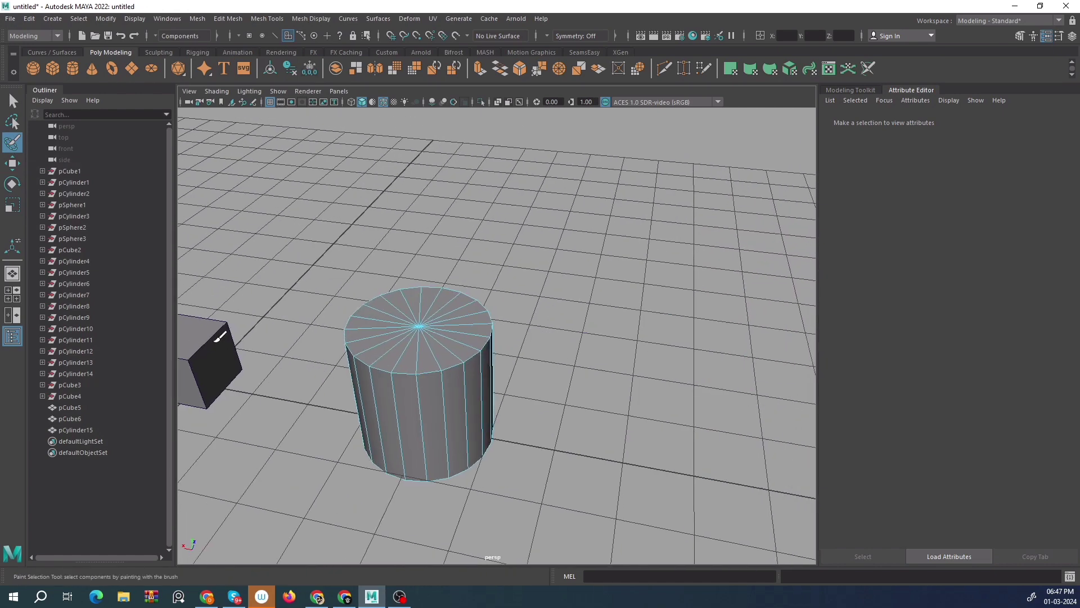
pyautogui.keyDown('alt'); pyautogui.moveTo(215, 341); pyautogui.dragTo(429, 349, button='right'); pyautogui.keyUp('alt')
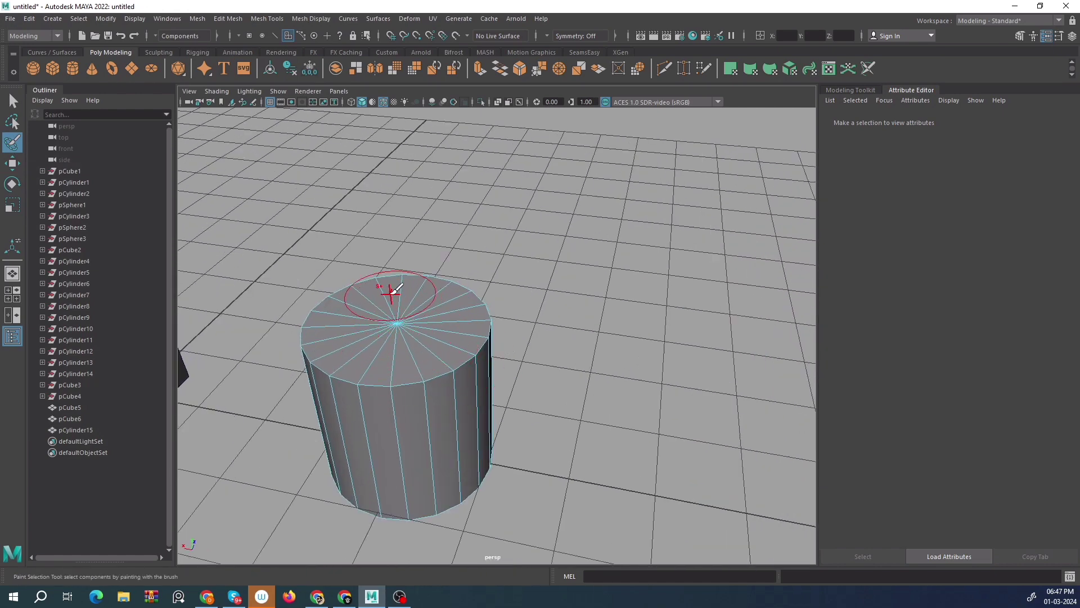
pyautogui.moveTo(392, 291)
pyautogui.mouseDown()
pyautogui.moveTo(360, 294)
pyautogui.moveTo(350, 319)
pyautogui.moveTo(378, 350)
pyautogui.mouseUp()
# Paint over the selected wedge faces on the cylinder's top cap to deselect them.
pyautogui.keyDown('alt'); pyautogui.moveTo(378, 351); pyautogui.dragTo(451, 352, button='middle'); pyautogui.keyUp('alt')
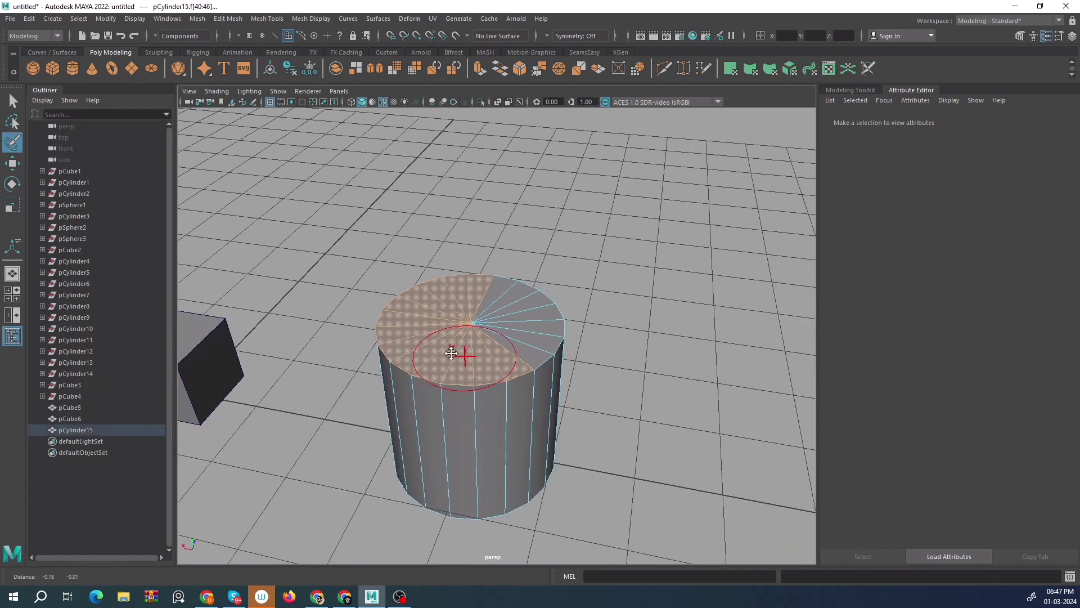
pyautogui.moveTo(451, 352)
pyautogui.keyDown('alt'); pyautogui.mouseDown()
pyautogui.moveTo(448, 253)
pyautogui.moveTo(429, 352)
pyautogui.moveTo(436, 337)
pyautogui.mouseUp(); pyautogui.keyUp('alt')
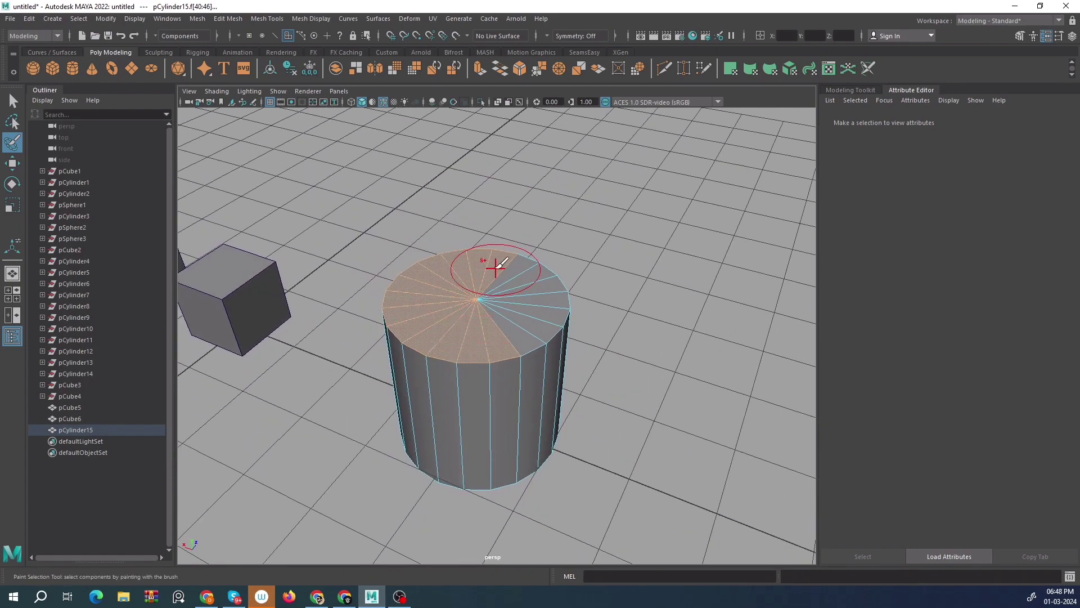
pyautogui.moveTo(496, 269)
pyautogui.keyDown('ctrl'); pyautogui.mouseDown()
pyautogui.moveTo(481, 266)
pyautogui.moveTo(449, 327)
pyautogui.moveTo(475, 343)
pyautogui.mouseUp(); pyautogui.keyUp('ctrl')
pyautogui.keyDown('alt'); pyautogui.moveTo(439, 353); pyautogui.dragTo(446, 345, button='right'); pyautogui.keyUp('alt')
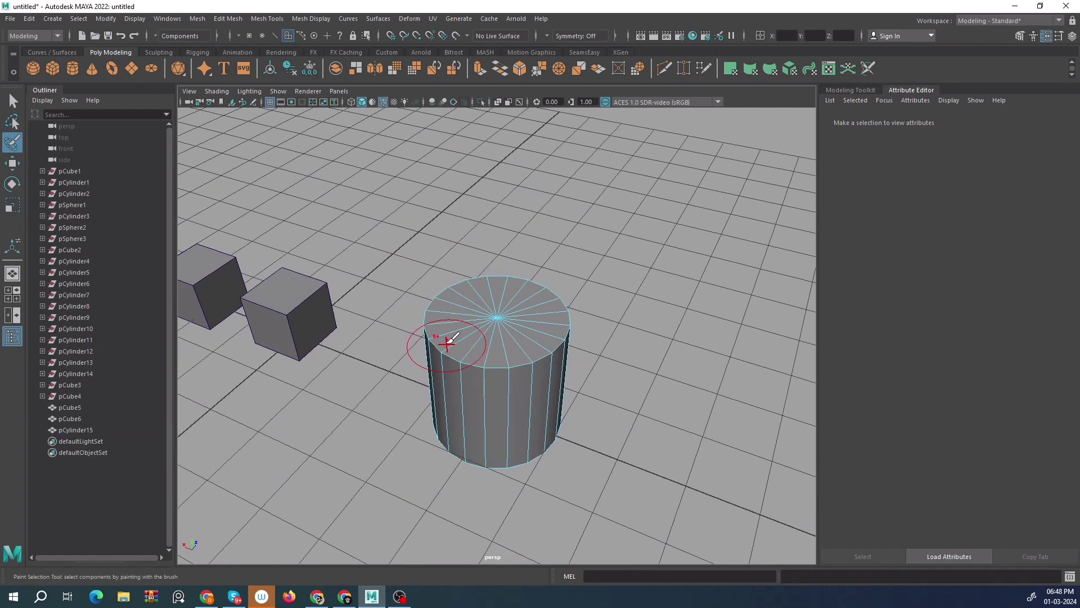
pyautogui.keyDown('alt'); pyautogui.moveTo(450, 341); pyautogui.dragTo(451, 306); pyautogui.keyUp('alt')
pyautogui.keyDown('alt'); pyautogui.moveTo(451, 306); pyautogui.dragTo(433, 322, button='right'); pyautogui.keyUp('alt')
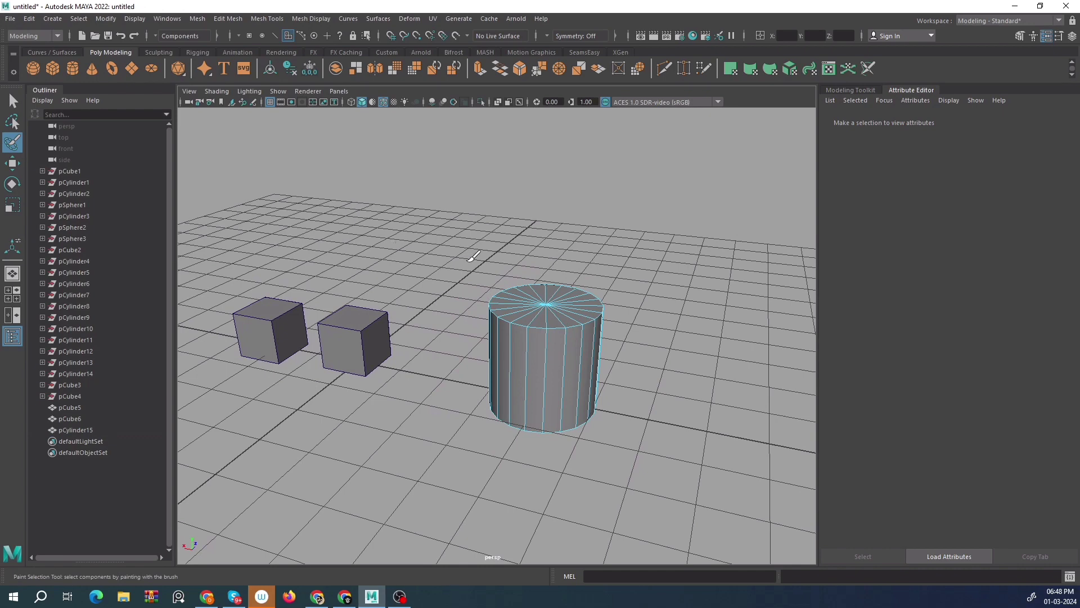
# Activate the Move Tool, switch the cylinder back to object mode and clear the selection.
pyautogui.press('w')
pyautogui.moveTo(507, 304); pyautogui.dragTo(514, 310, button='right')
pyautogui.keyDown('alt'); pyautogui.moveTo(514, 310); pyautogui.dragTo(475, 318); pyautogui.keyUp('alt')
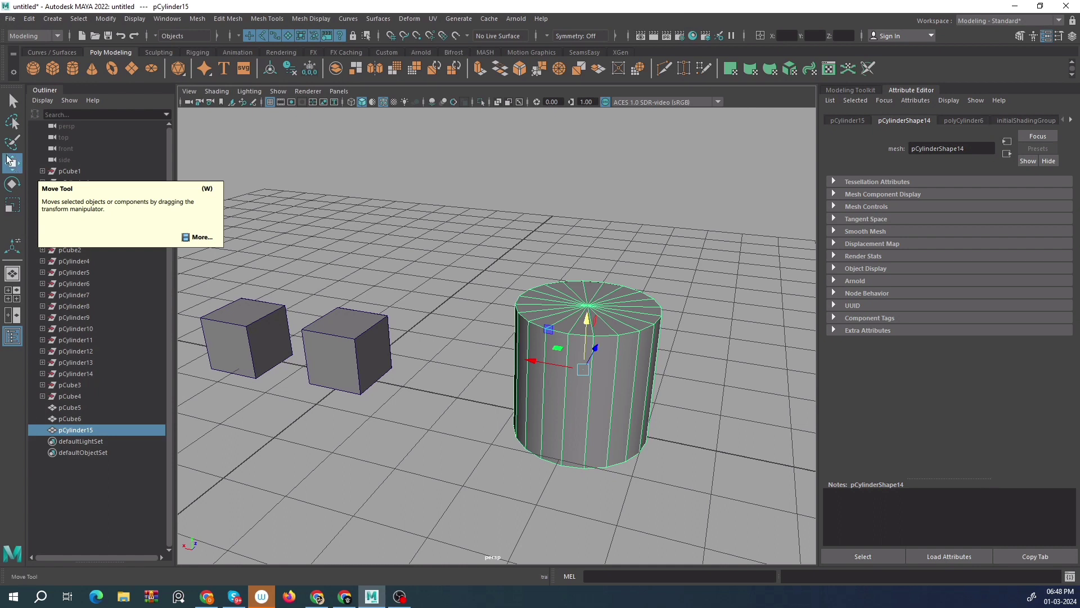
pyautogui.click(401, 276)
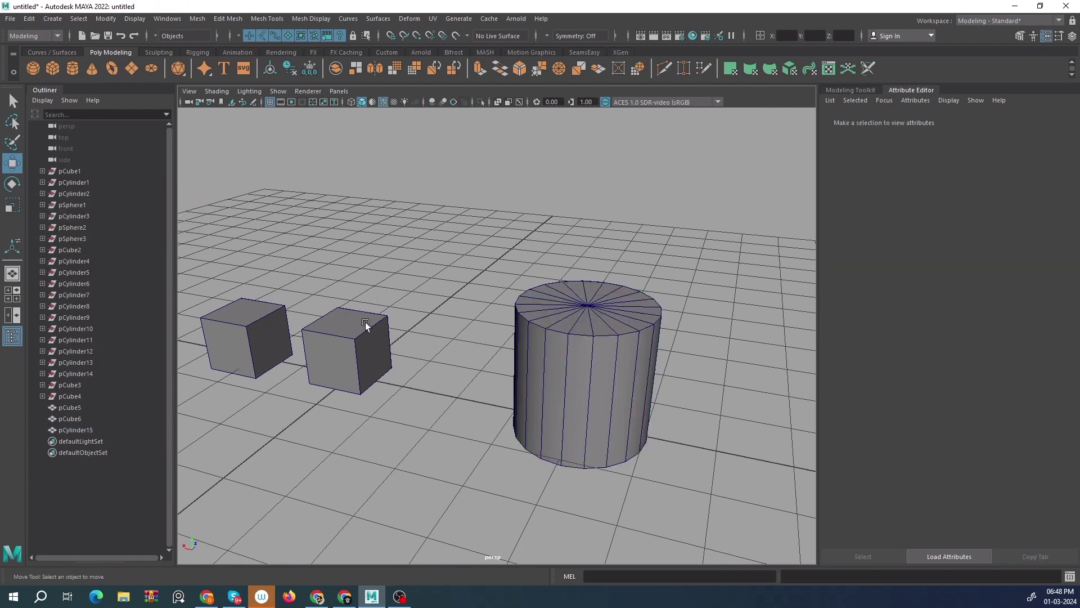
# Select the middle cube and cycle its manipulator through the Rotate, Scale and Move tools, ending on Scale.
pyautogui.click(365, 319)
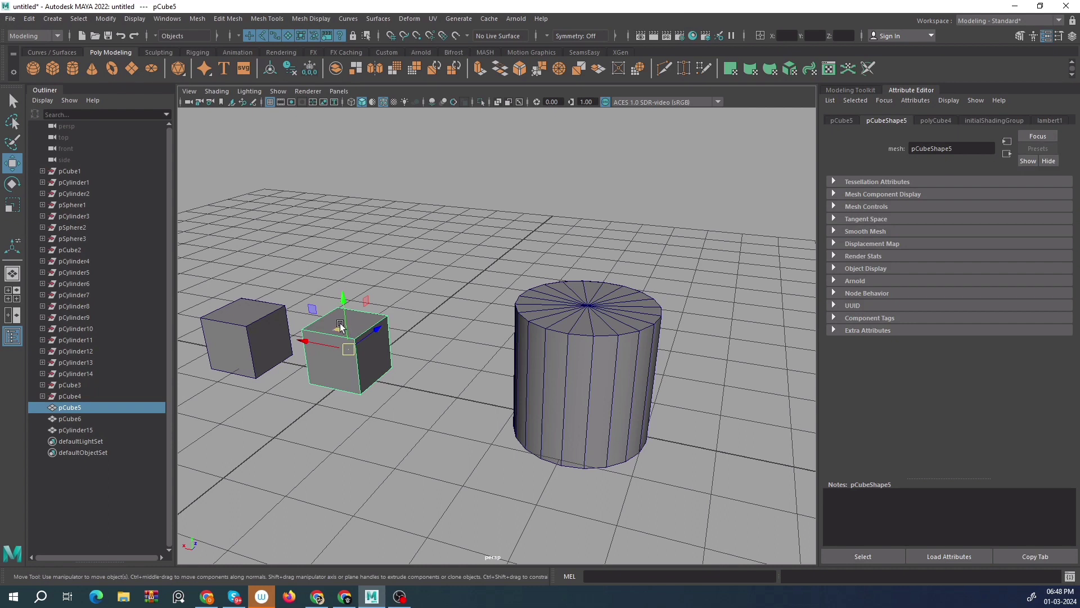
pyautogui.click(17, 183)
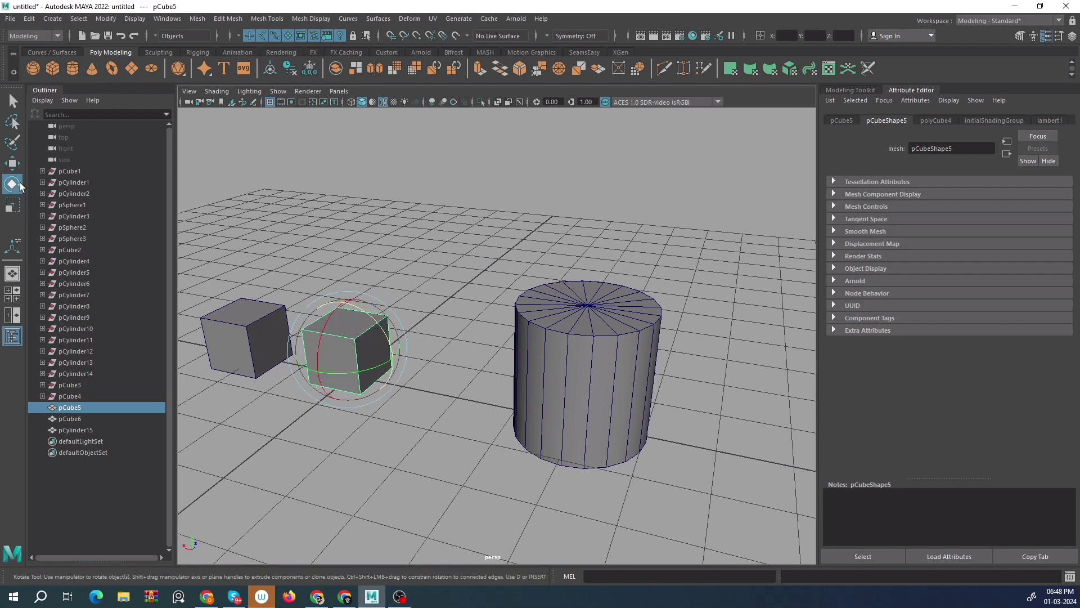
pyautogui.click(17, 203)
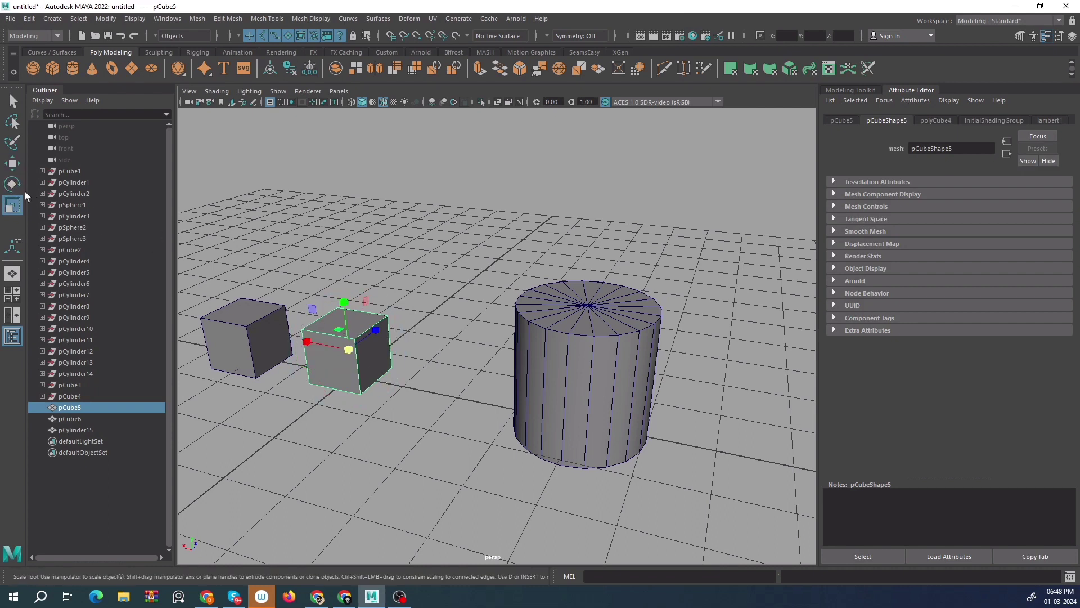
pyautogui.click(13, 184)
pyautogui.click(12, 163)
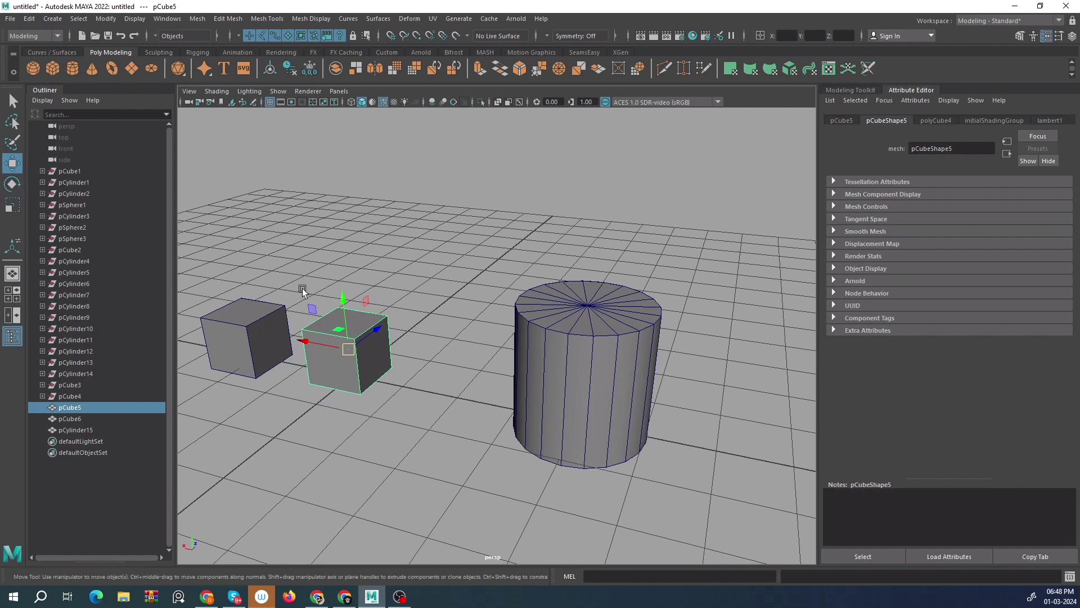
pyautogui.press('e')
pyautogui.press('r')
# Activate the Move Tool for the middle cube and open its tool settings.
pyautogui.keyDown('alt'); pyautogui.moveTo(383, 325); pyautogui.dragTo(383, 301); pyautogui.keyUp('alt')
pyautogui.keyDown('alt'); pyautogui.moveTo(332, 299); pyautogui.dragTo(386, 321, button='middle'); pyautogui.keyUp('alt')
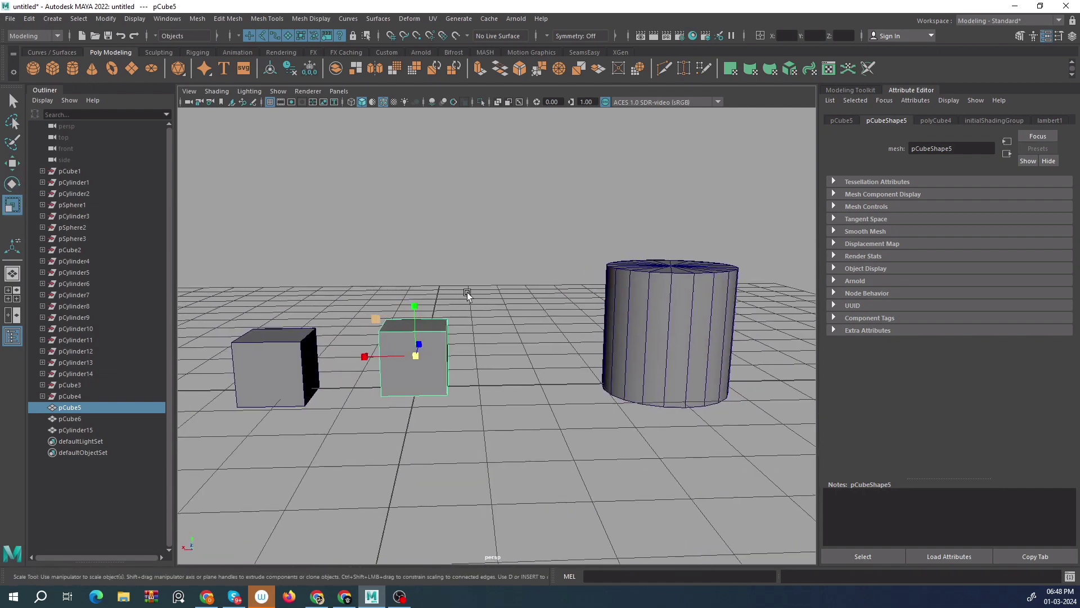
pyautogui.keyDown('alt'); pyautogui.moveTo(467, 292); pyautogui.dragTo(83, 198); pyautogui.keyUp('alt')
pyautogui.click(6, 166)
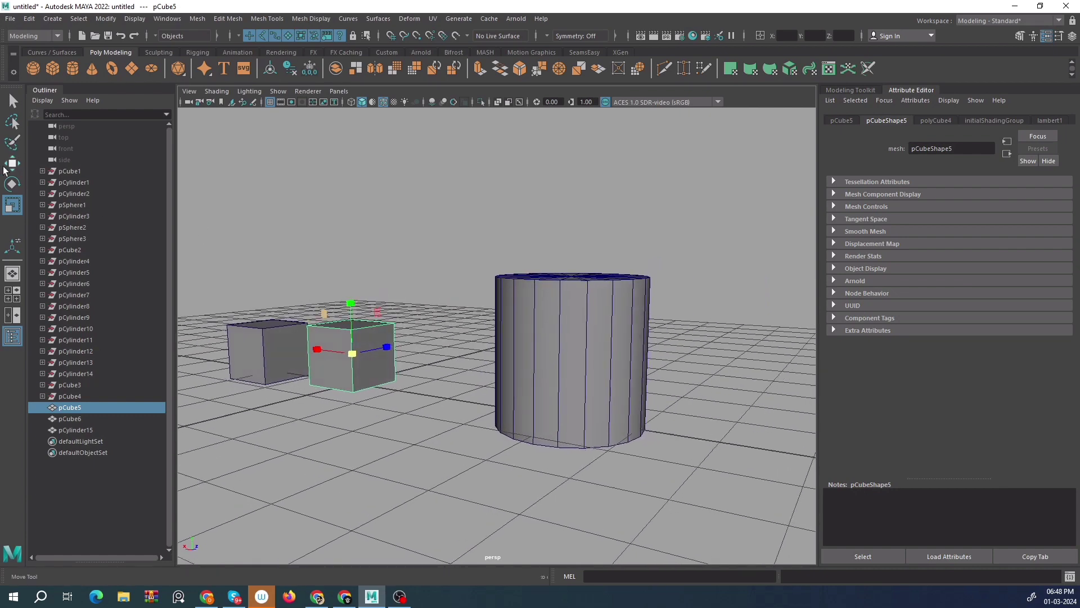
pyautogui.doubleClick(17, 163)
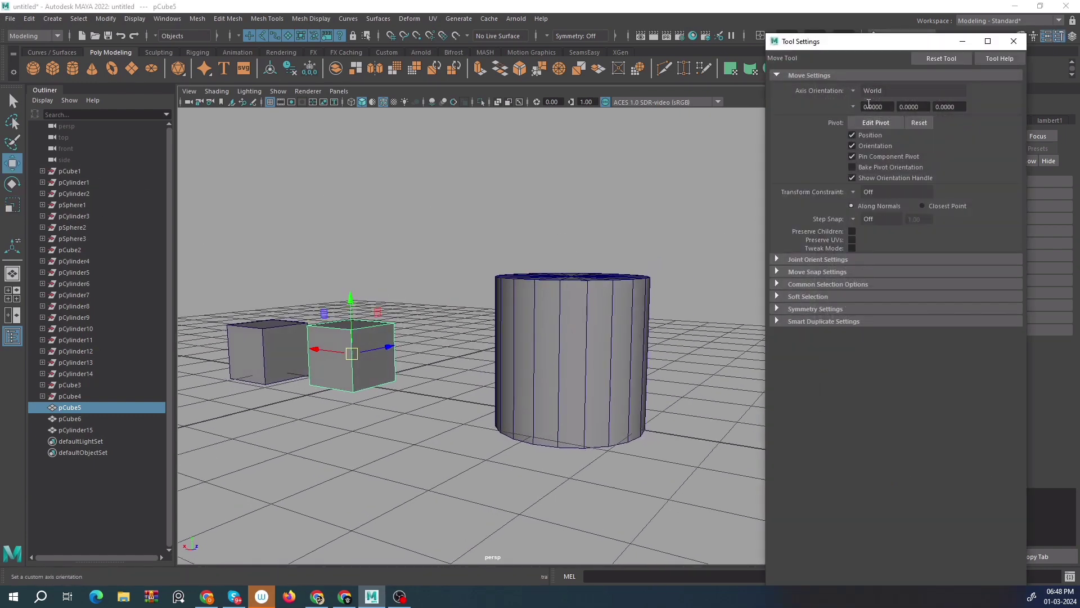
pyautogui.keyDown('alt'); pyautogui.moveTo(329, 254); pyautogui.dragTo(409, 272, button='right'); pyautogui.keyUp('alt')
pyautogui.keyDown('alt'); pyautogui.moveTo(408, 272); pyautogui.dragTo(411, 272, button='middle'); pyautogui.keyUp('alt')
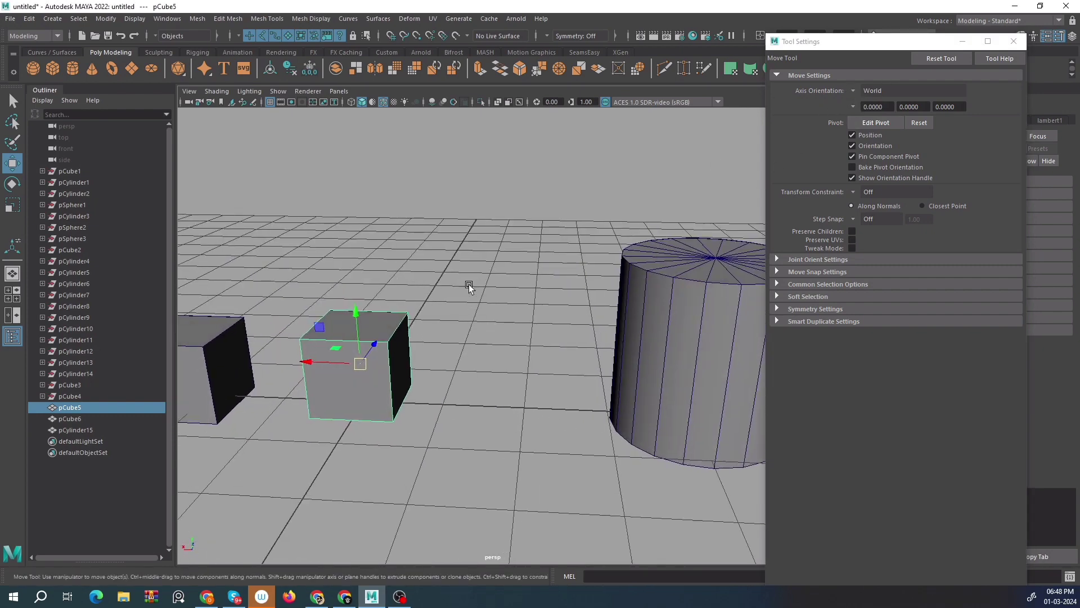
pyautogui.keyDown('alt'); pyautogui.moveTo(469, 286); pyautogui.dragTo(421, 285, button='right'); pyautogui.keyUp('alt')
pyautogui.keyDown('alt'); pyautogui.moveTo(421, 286); pyautogui.dragTo(450, 270); pyautogui.keyUp('alt')
pyautogui.keyDown('alt'); pyautogui.moveTo(450, 270); pyautogui.dragTo(478, 269, button='right'); pyautogui.keyUp('alt')
pyautogui.keyDown('alt'); pyautogui.moveTo(478, 269); pyautogui.dragTo(573, 247, button='middle'); pyautogui.keyUp('alt')
pyautogui.keyDown('alt'); pyautogui.moveTo(574, 248); pyautogui.dragTo(545, 248, button='right'); pyautogui.keyUp('alt')
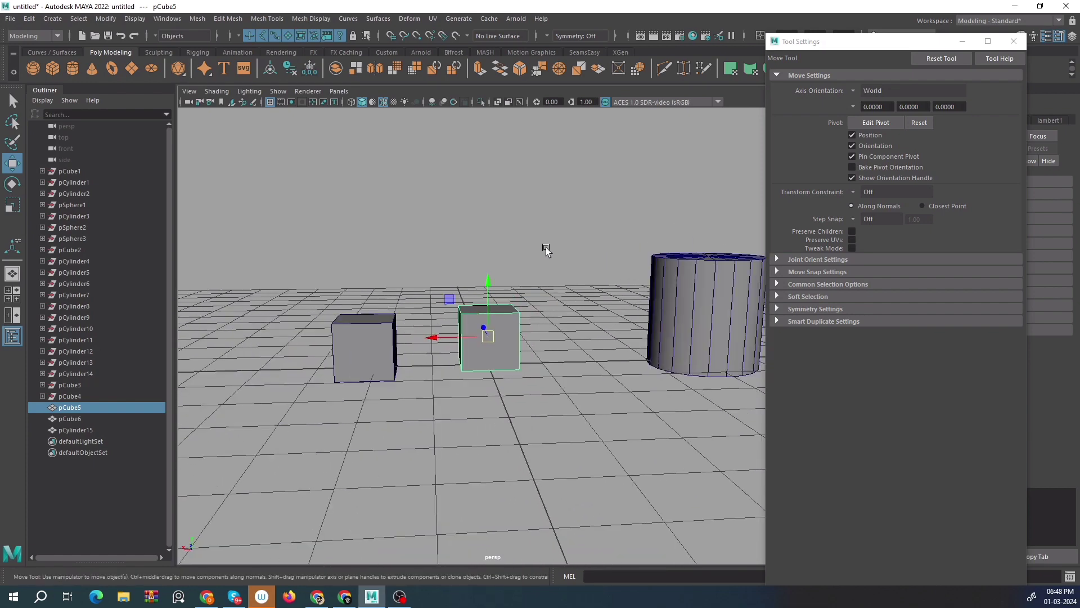
pyautogui.scroll(5, 484, 307)
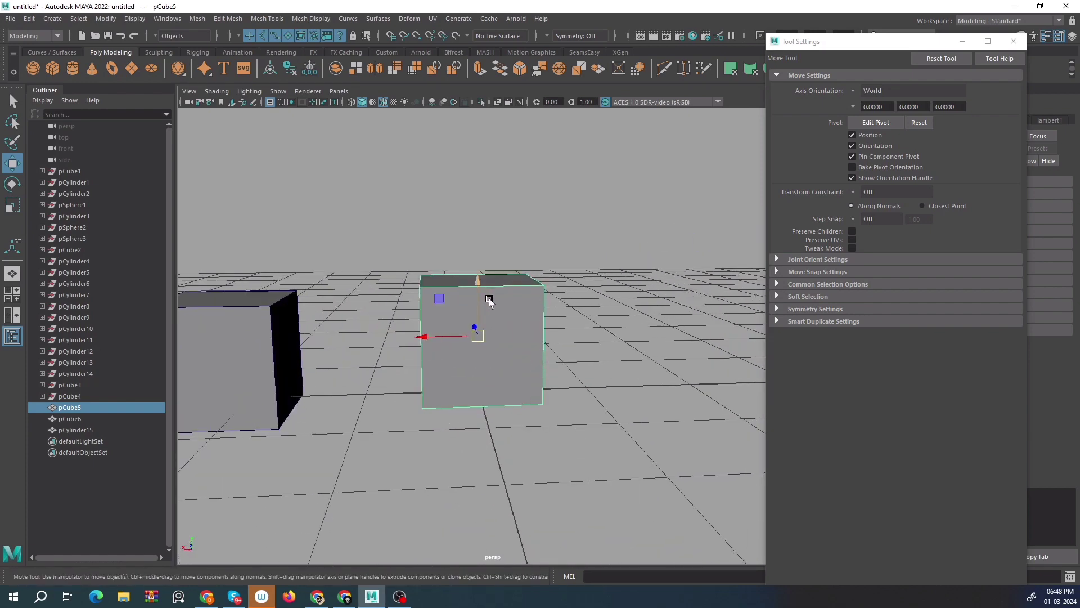
# Select the outer cube and rotate it about 38 degrees around the Z axis with the Rotate Tool.
pyautogui.scroll(-4, 506, 301)
pyautogui.scroll(-3, 337, 337)
pyautogui.click(398, 341)
pyautogui.moveTo(393, 289); pyautogui.dragTo(444, 302)
pyautogui.press('e')
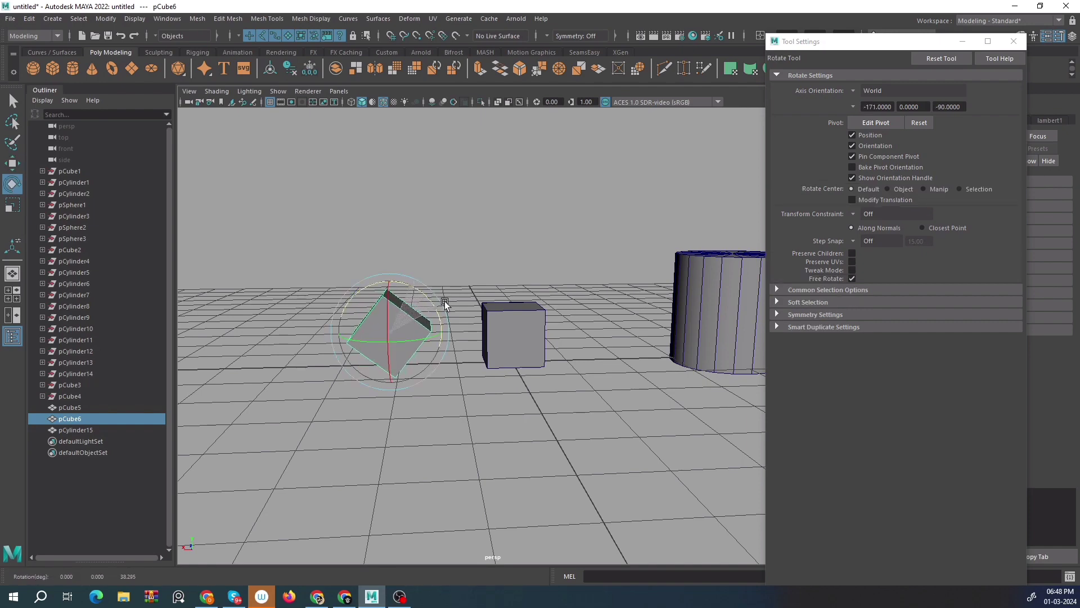
# Clear the selection and select the middle cube with the Rotate Tool active.
pyautogui.keyDown('alt'); pyautogui.moveTo(484, 296); pyautogui.dragTo(431, 304, button='middle'); pyautogui.keyUp('alt')
pyautogui.click(481, 258)
pyautogui.click(419, 343)
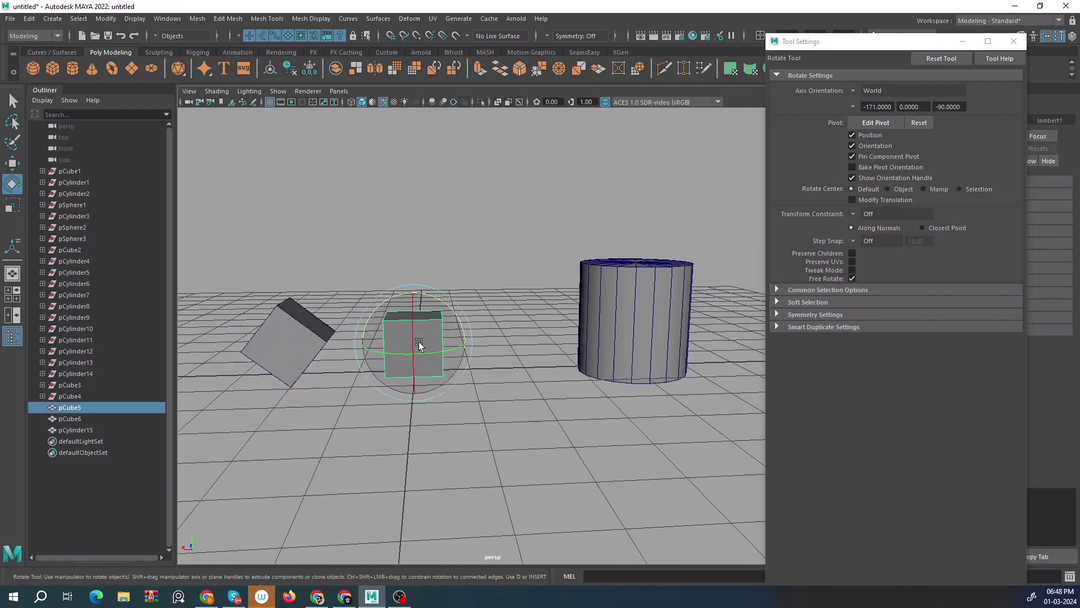
# Activate the Move Tool for the middle cube and examine its axis handles from several angles.
pyautogui.scroll(2, 420, 345)
pyautogui.keyDown('alt'); pyautogui.moveTo(417, 346); pyautogui.dragTo(445, 268, button='middle'); pyautogui.keyUp('alt')
pyautogui.press('w')
pyautogui.scroll(2, 441, 358)
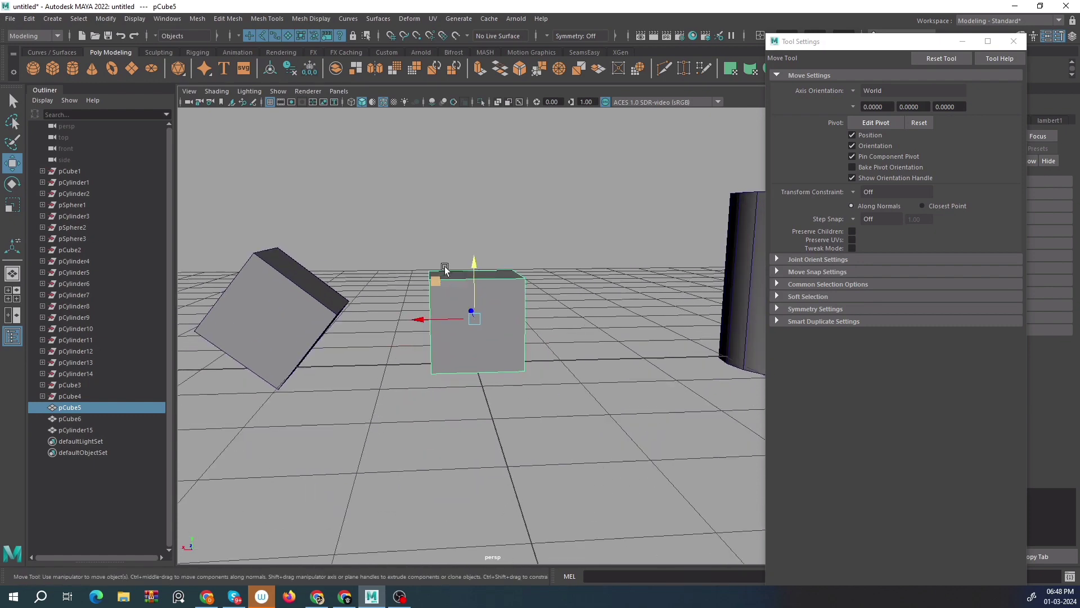
pyautogui.keyDown('alt'); pyautogui.moveTo(452, 283); pyautogui.dragTo(492, 284); pyautogui.keyUp('alt')
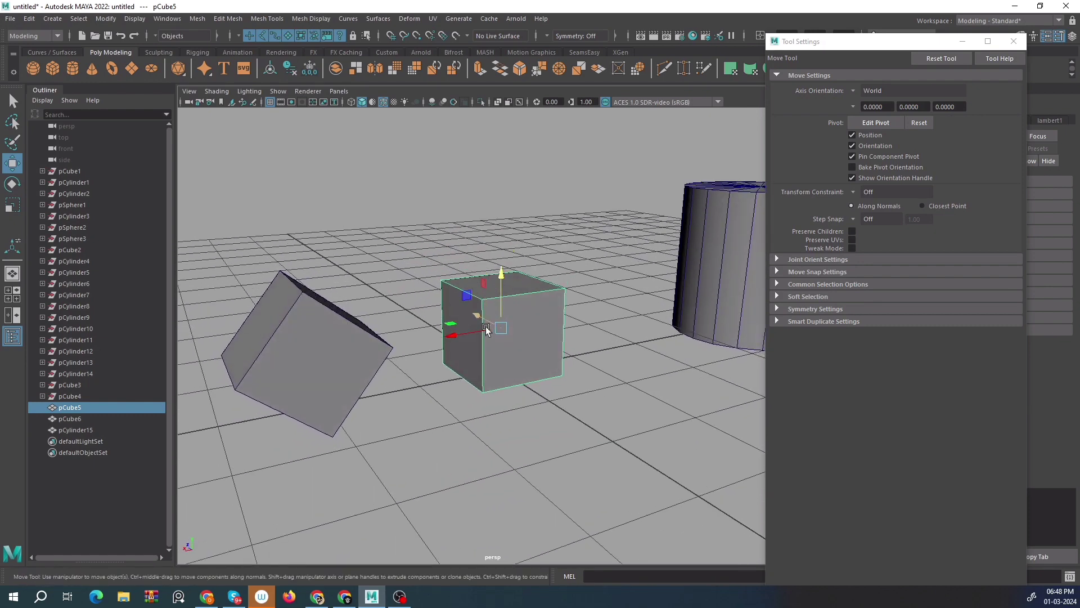
pyautogui.keyDown('alt'); pyautogui.moveTo(499, 323); pyautogui.dragTo(492, 325); pyautogui.keyUp('alt')
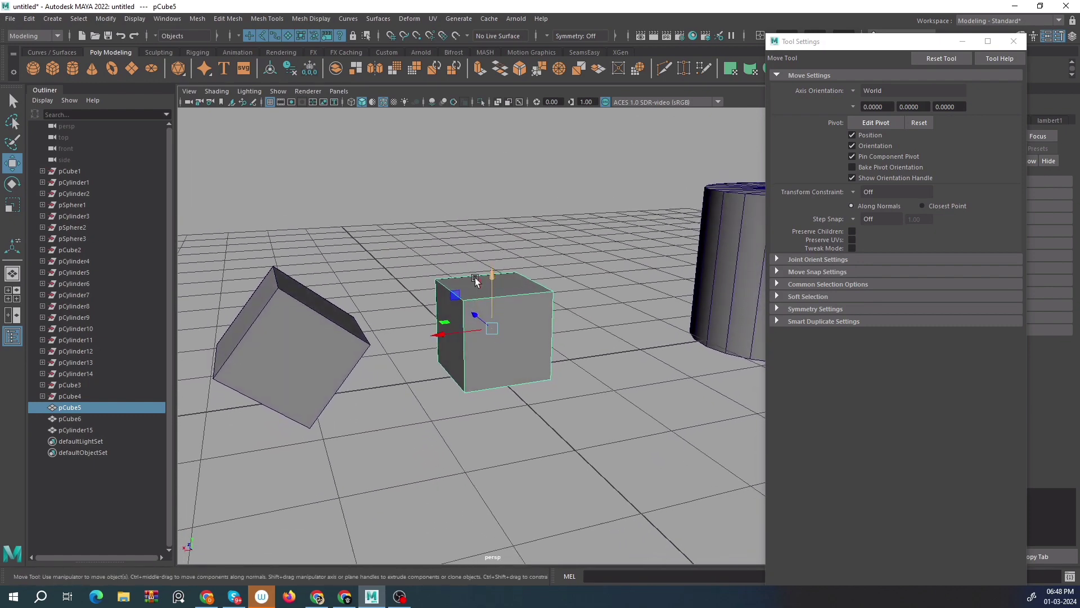
pyautogui.keyDown('alt'); pyautogui.moveTo(476, 281); pyautogui.dragTo(470, 256); pyautogui.keyUp('alt')
# Select the tilted outer cube and set the Move Tool's axis orientation to Object.
pyautogui.click(296, 273)
pyautogui.keyDown('alt'); pyautogui.moveTo(380, 211); pyautogui.dragTo(370, 229); pyautogui.keyUp('alt')
pyautogui.scroll(2, 370, 242)
pyautogui.keyDown('alt'); pyautogui.moveTo(366, 250); pyautogui.dragTo(418, 270, button='middle'); pyautogui.keyUp('alt')
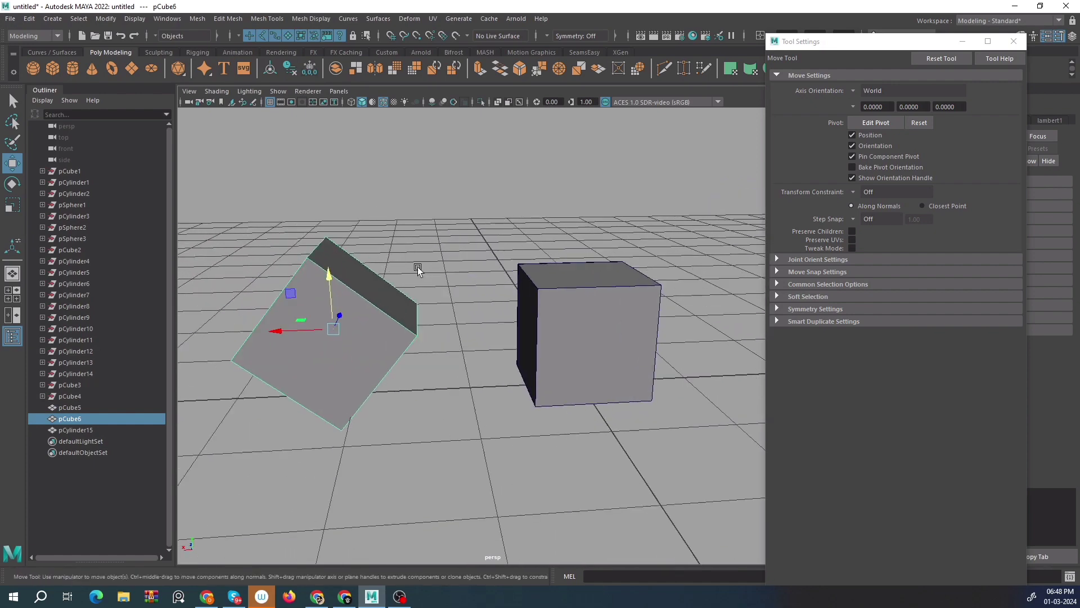
pyautogui.click(330, 293)
pyautogui.moveTo(446, 287)
pyautogui.keyDown('alt'); pyautogui.mouseDown()
pyautogui.moveTo(434, 273)
pyautogui.moveTo(434, 290)
pyautogui.mouseUp(); pyautogui.keyUp('alt')
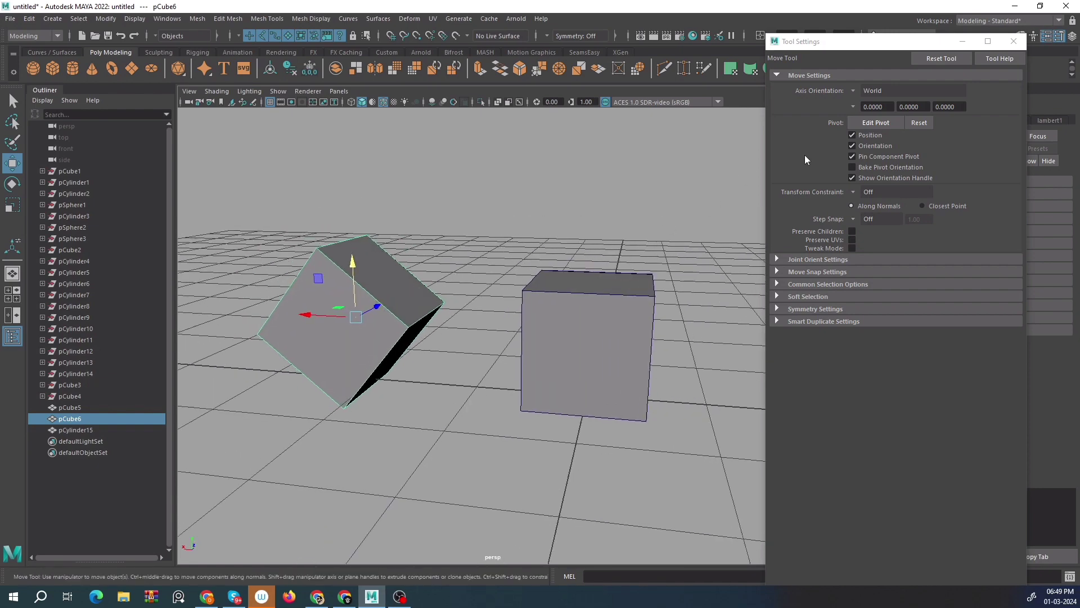
pyautogui.click(852, 91)
pyautogui.click(877, 103)
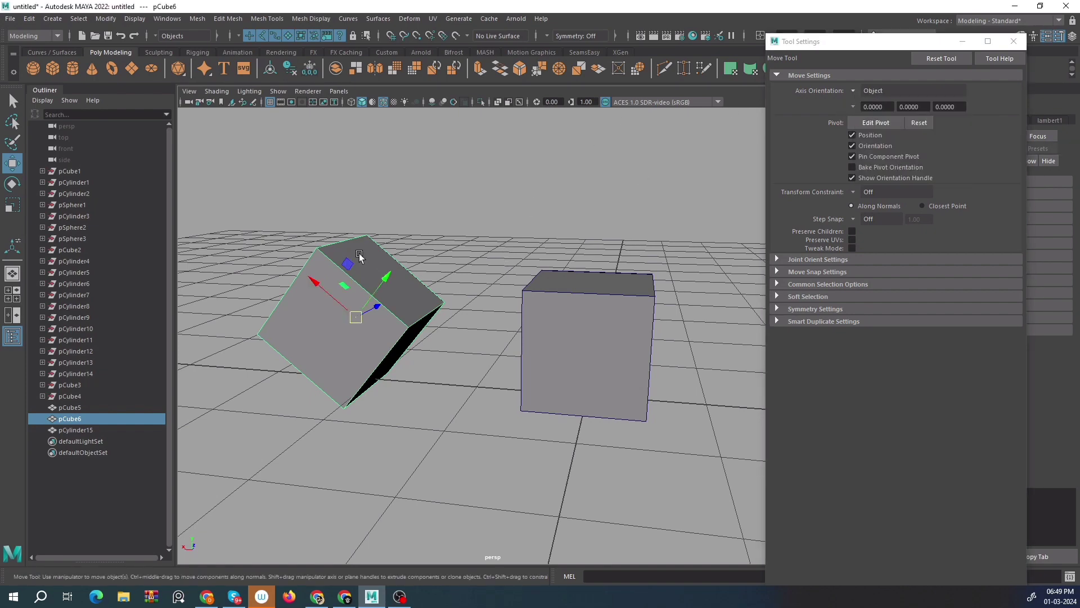
# Move the tilted cube along its own Y axis and inspect its object-aligned handles from several angles.
pyautogui.keyDown('alt'); pyautogui.moveTo(359, 256); pyautogui.dragTo(370, 233); pyautogui.keyUp('alt')
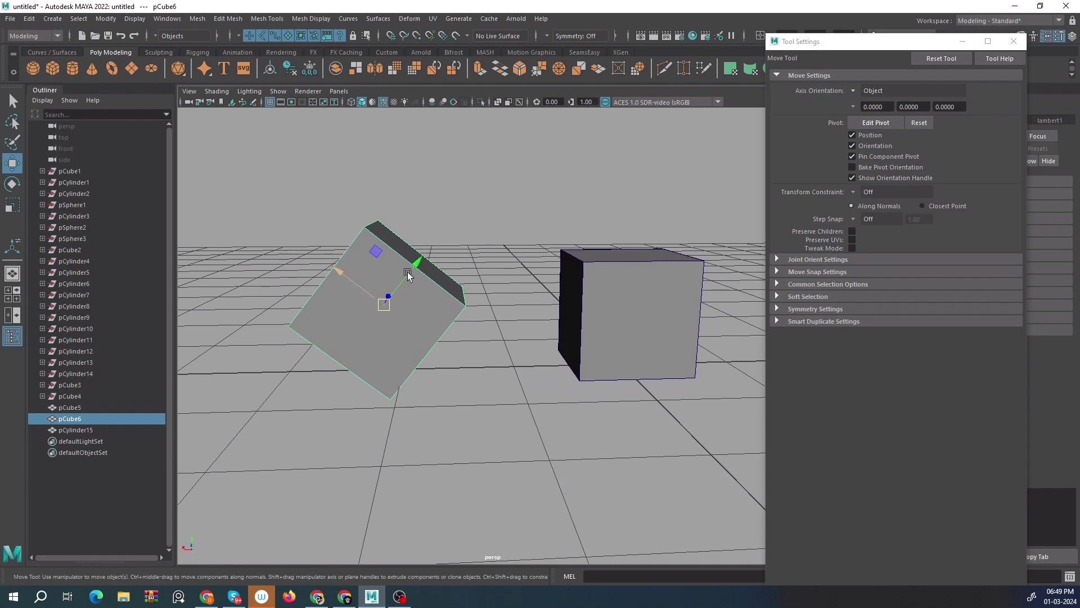
pyautogui.keyDown('alt'); pyautogui.moveTo(415, 252); pyautogui.dragTo(441, 241); pyautogui.keyUp('alt')
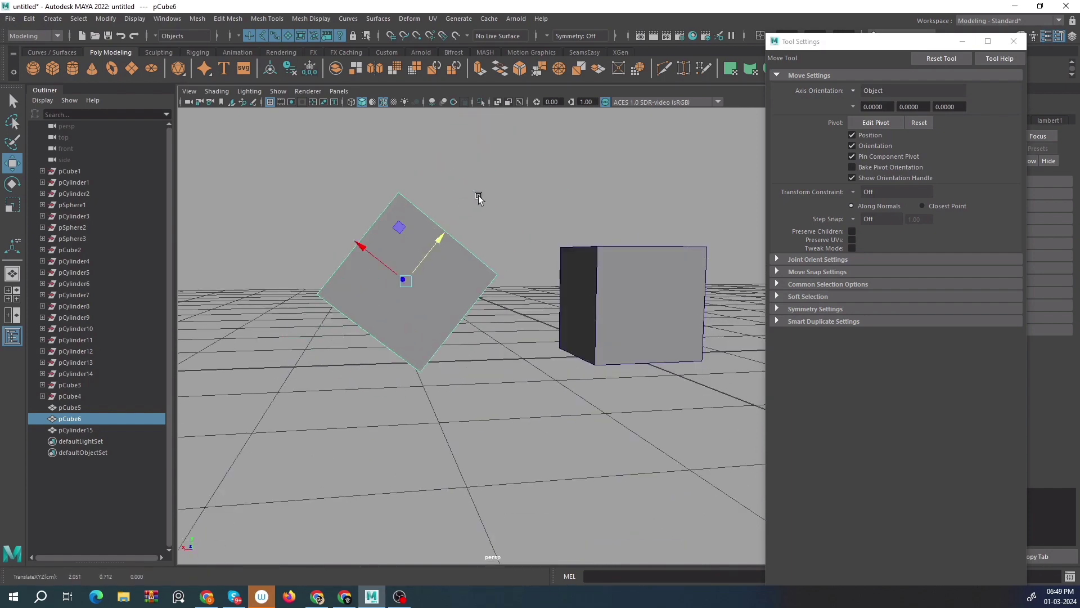
pyautogui.keyDown('alt'); pyautogui.moveTo(478, 197); pyautogui.dragTo(413, 270); pyautogui.keyUp('alt')
pyautogui.keyDown('alt'); pyautogui.moveTo(470, 206); pyautogui.dragTo(449, 227); pyautogui.keyUp('alt')
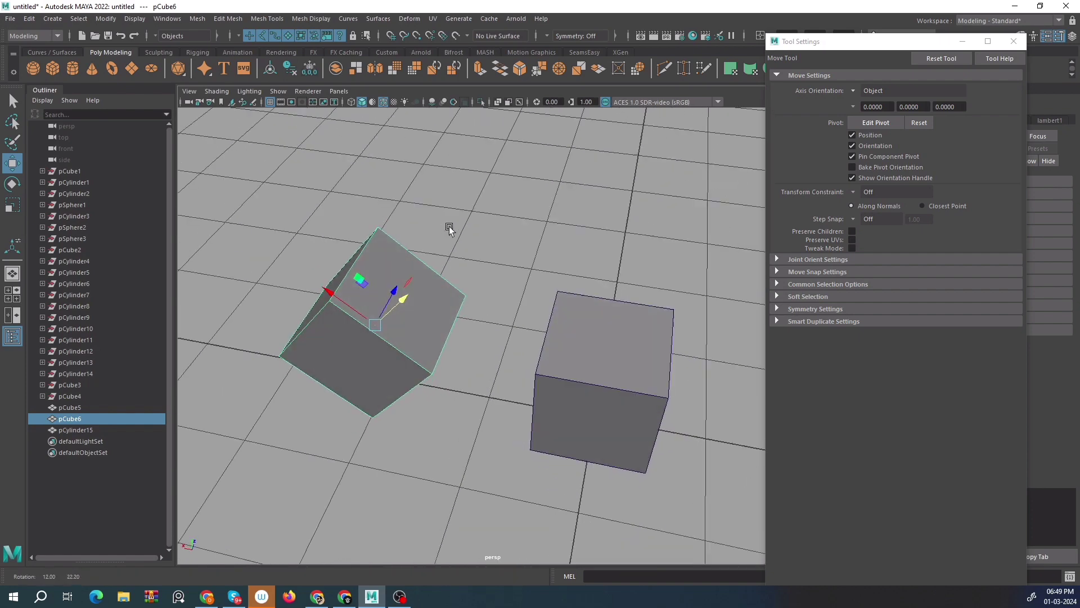
pyautogui.keyDown('alt'); pyautogui.moveTo(429, 321); pyautogui.dragTo(449, 251); pyautogui.keyUp('alt')
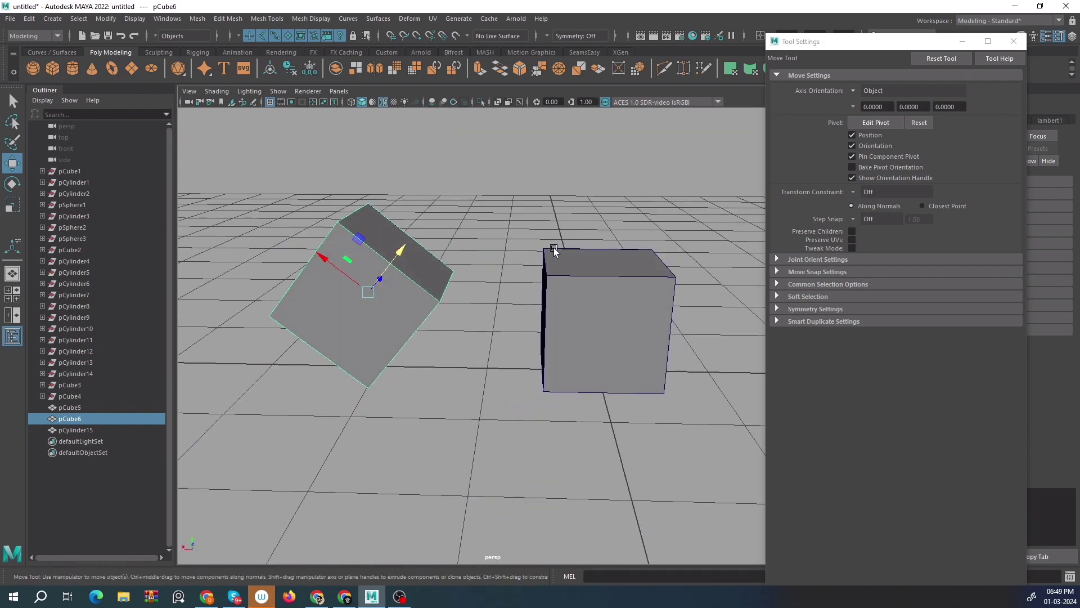
# Select the middle cube, rotate it about 46 degrees around the Z axis, and return to the Move Tool.
pyautogui.click(554, 268)
pyautogui.keyDown('alt'); pyautogui.moveTo(554, 267); pyautogui.dragTo(518, 266); pyautogui.keyUp('alt')
pyautogui.click(519, 264)
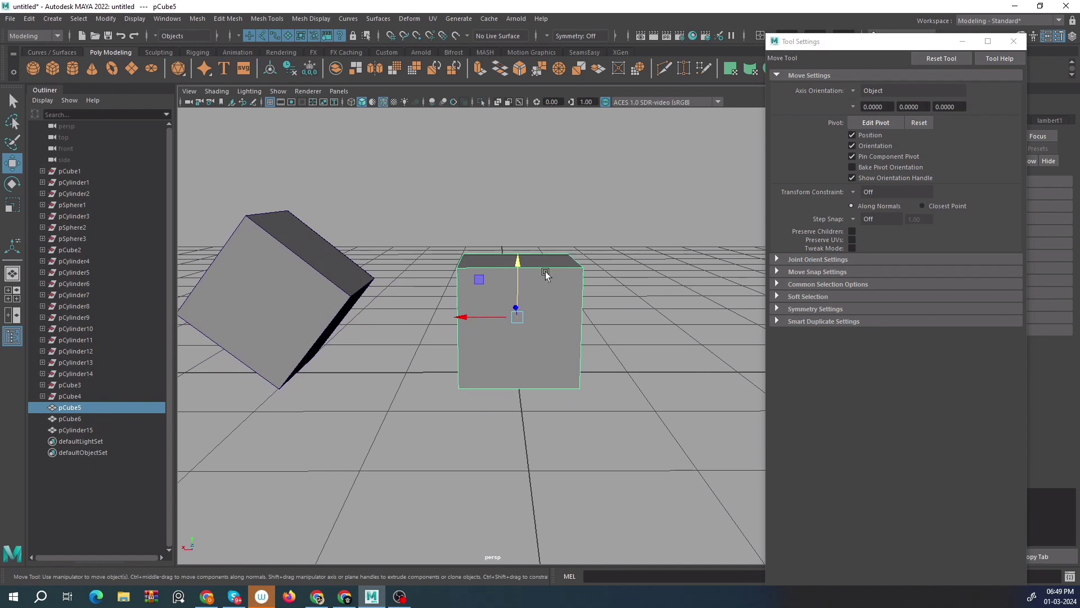
pyautogui.press('e')
pyautogui.moveTo(535, 270); pyautogui.dragTo(575, 294)
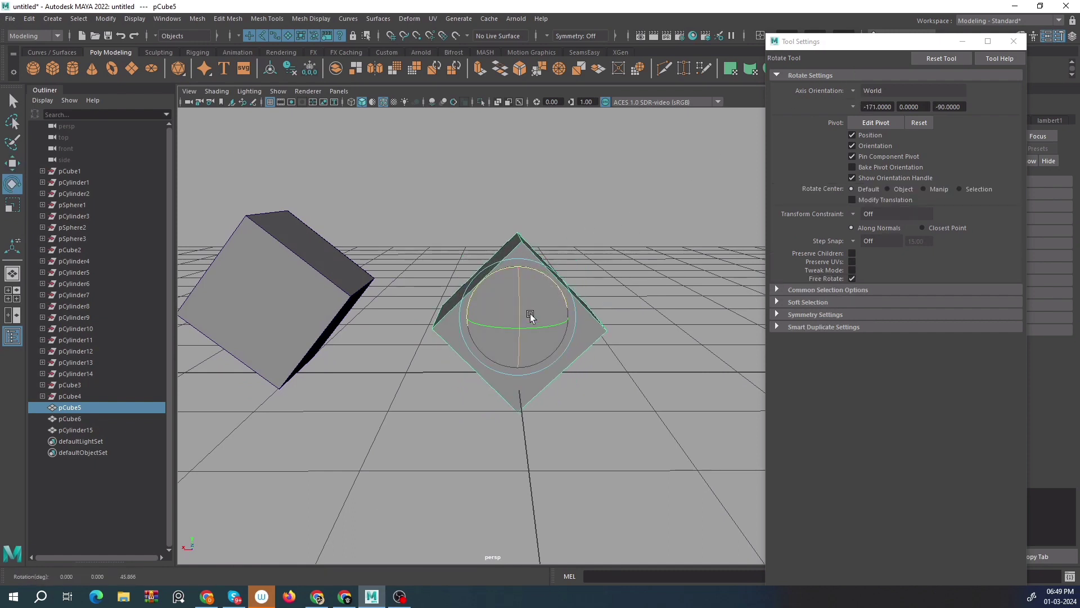
pyautogui.press('w')
pyautogui.scroll(3, 544, 326)
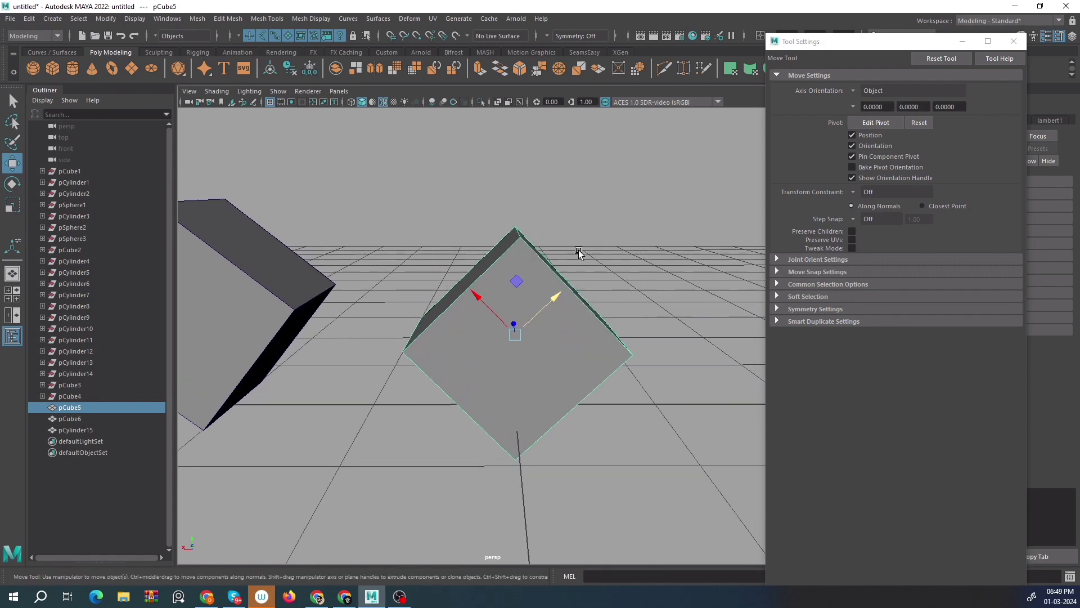
# Set the Move Tool's axis orientation to World for the rotated middle cube and examine its handles.
pyautogui.click(865, 92)
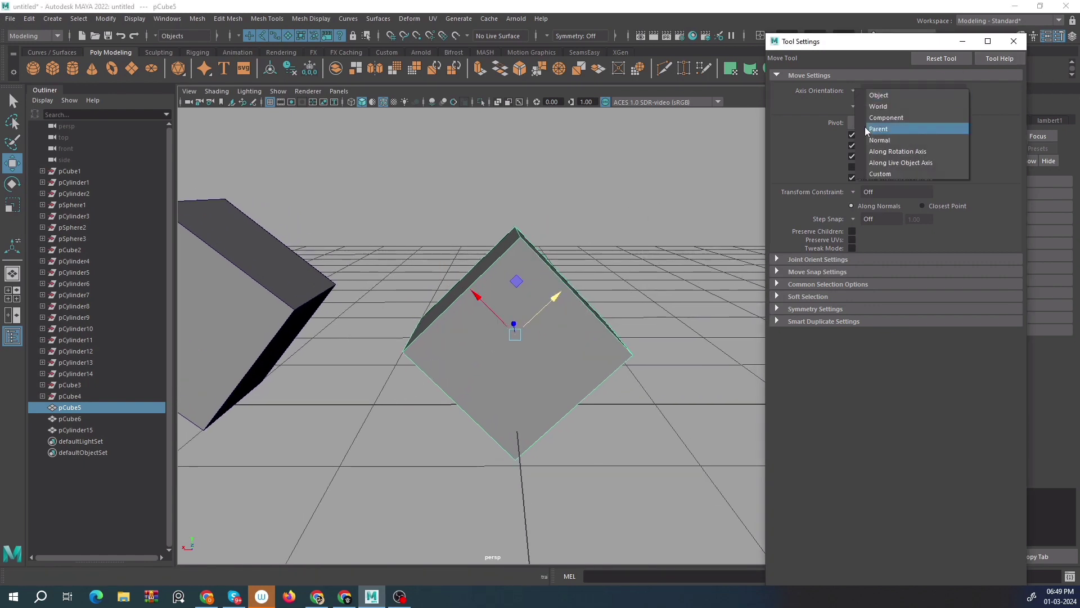
pyautogui.click(876, 108)
pyautogui.scroll(-4, 601, 281)
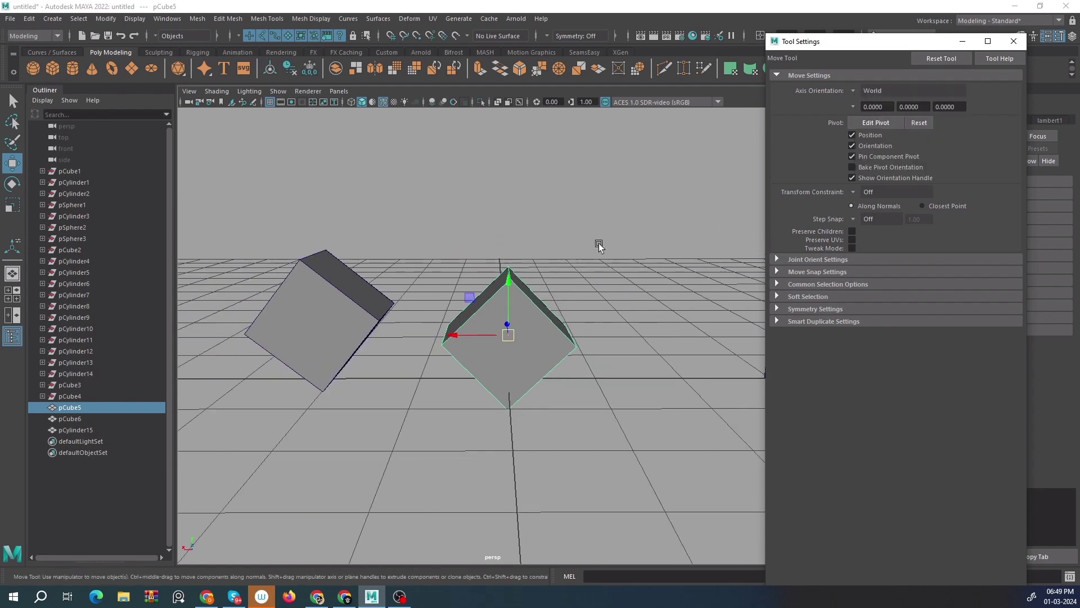
pyautogui.scroll(1, 562, 270)
pyautogui.keyDown('alt'); pyautogui.moveTo(495, 309); pyautogui.dragTo(444, 322); pyautogui.keyUp('alt')
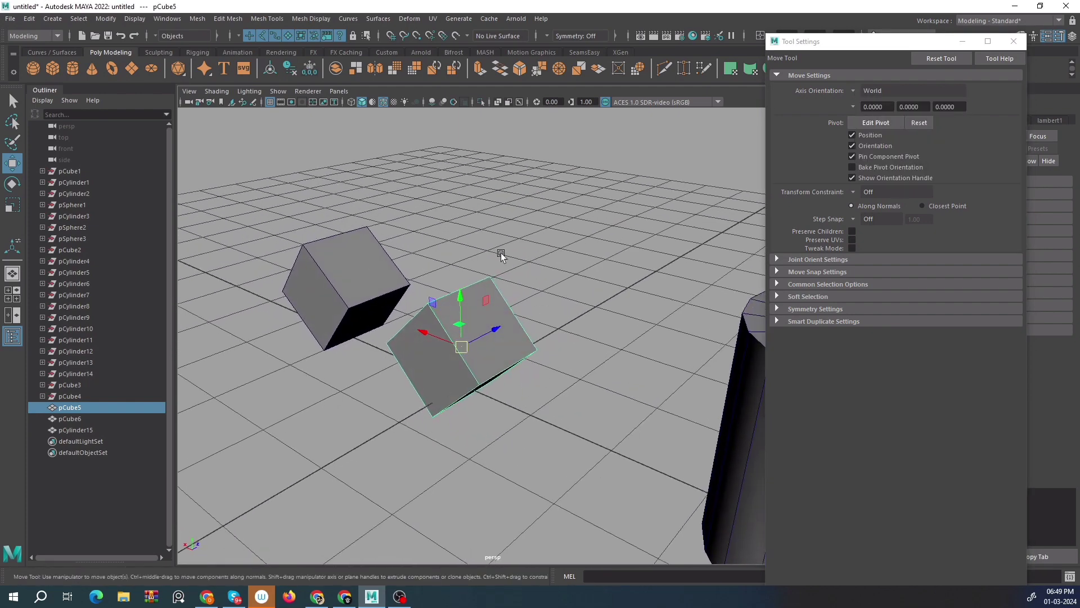
pyautogui.keyDown('alt'); pyautogui.moveTo(481, 187); pyautogui.dragTo(502, 260); pyautogui.keyUp('alt')
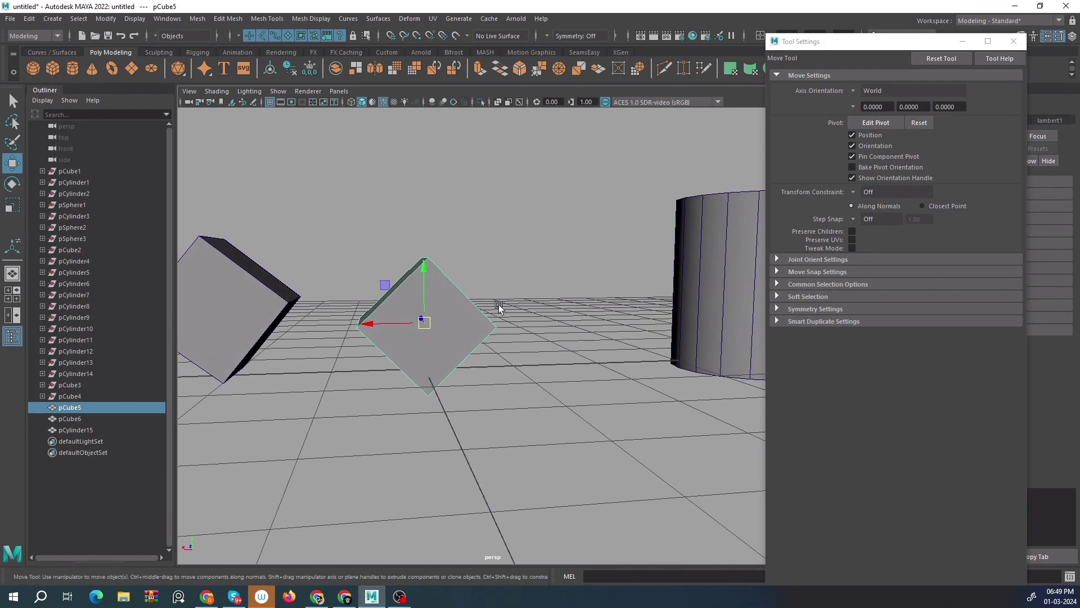
# Select the cylinder, rotate it onto its side with the Rotate Tool, and return to the Move Tool.
pyautogui.keyDown('alt'); pyautogui.moveTo(497, 306); pyautogui.dragTo(521, 242); pyautogui.keyUp('alt')
pyautogui.click(521, 241)
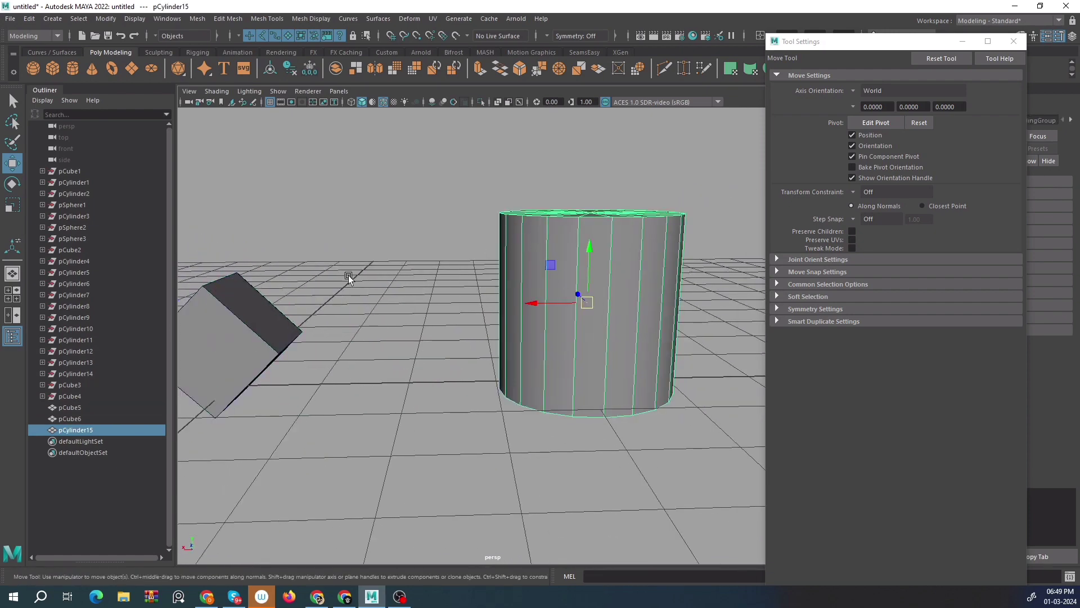
pyautogui.keyDown('alt'); pyautogui.moveTo(352, 272); pyautogui.dragTo(435, 306); pyautogui.keyUp('alt')
pyautogui.press('e')
pyautogui.press('w')
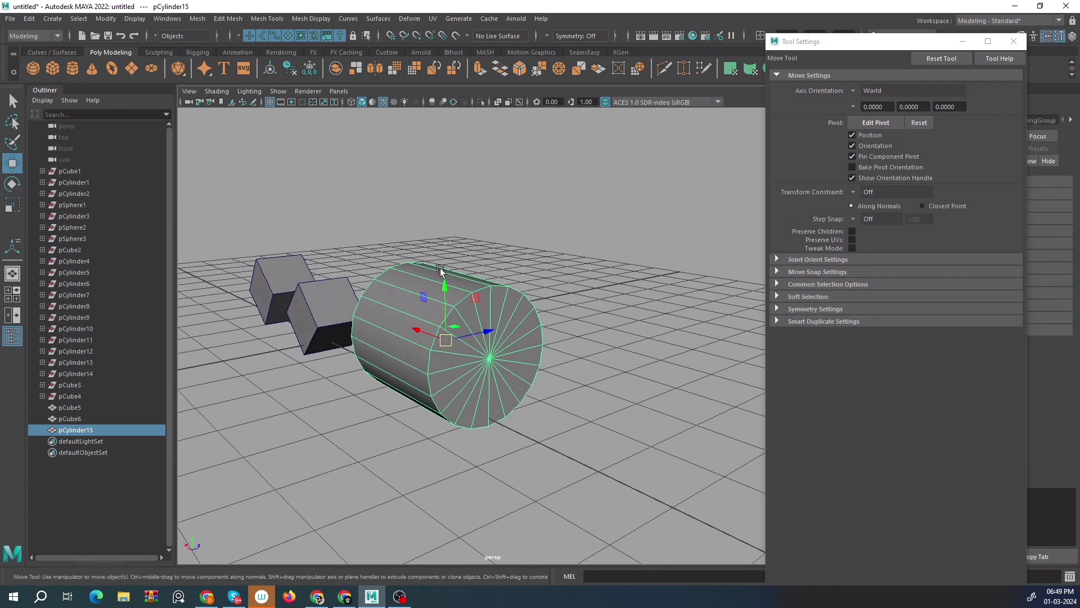
pyautogui.keyDown('alt'); pyautogui.moveTo(477, 339); pyautogui.dragTo(495, 323); pyautogui.keyUp('alt')
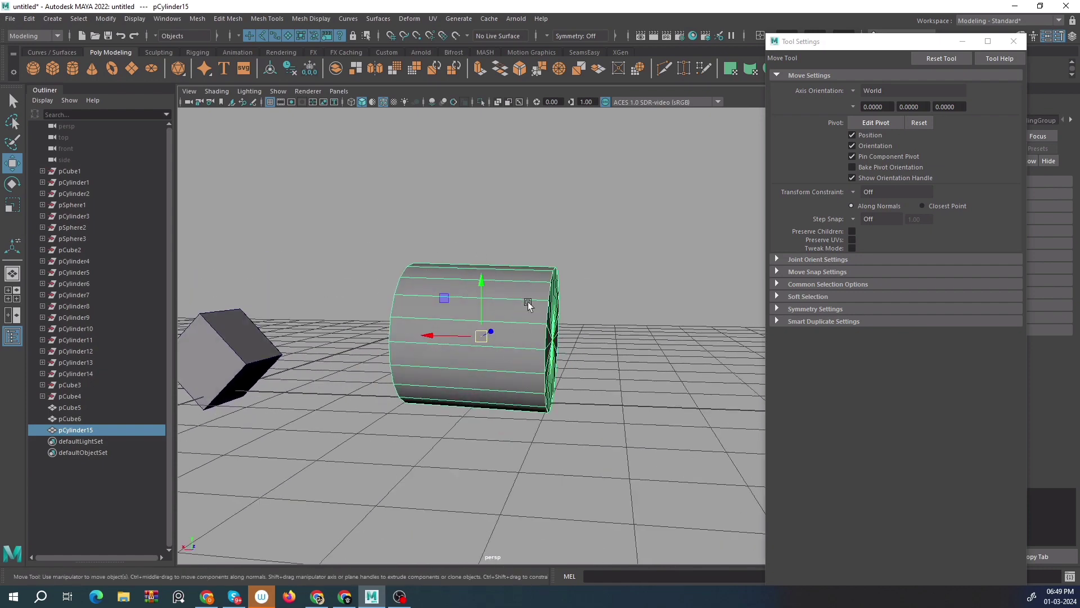
pyautogui.scroll(-4, 528, 302)
pyautogui.keyDown('alt'); pyautogui.moveTo(422, 296); pyautogui.dragTo(513, 310, button='middle'); pyautogui.keyUp('alt')
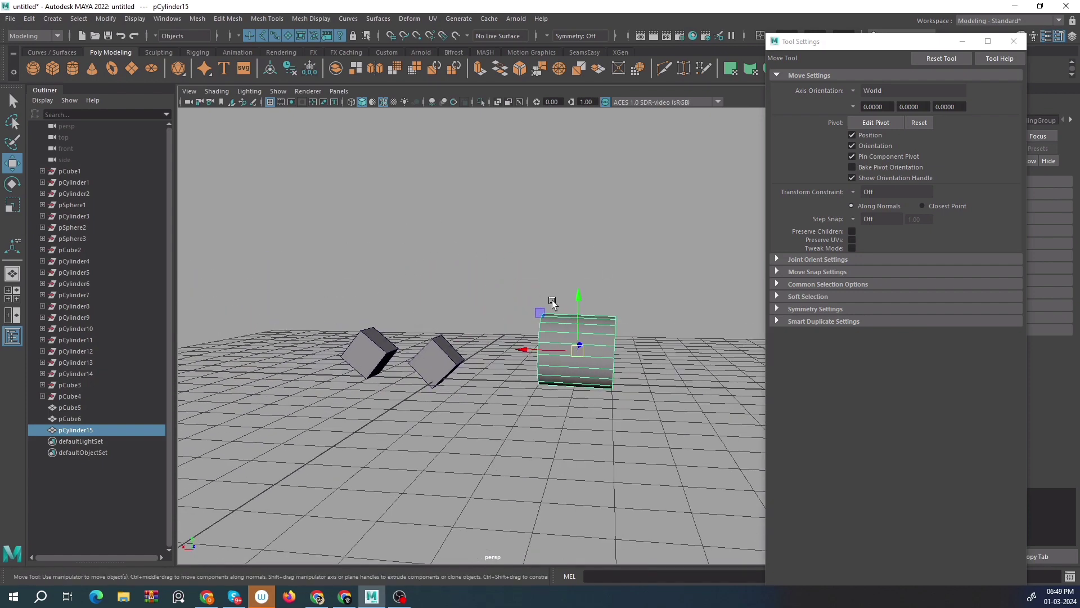
pyautogui.keyDown('alt'); pyautogui.moveTo(552, 298); pyautogui.dragTo(490, 344); pyautogui.keyUp('alt')
pyautogui.scroll(3, 498, 315)
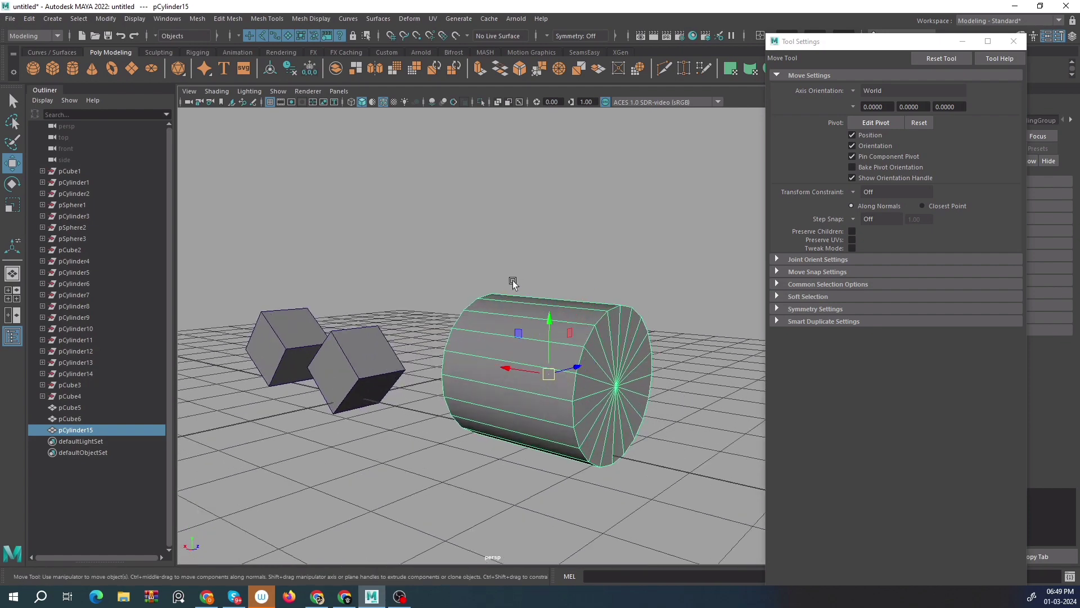
# Set the Move Tool's axis orientation to Object for the cylinder lying on its side.
pyautogui.click(853, 90)
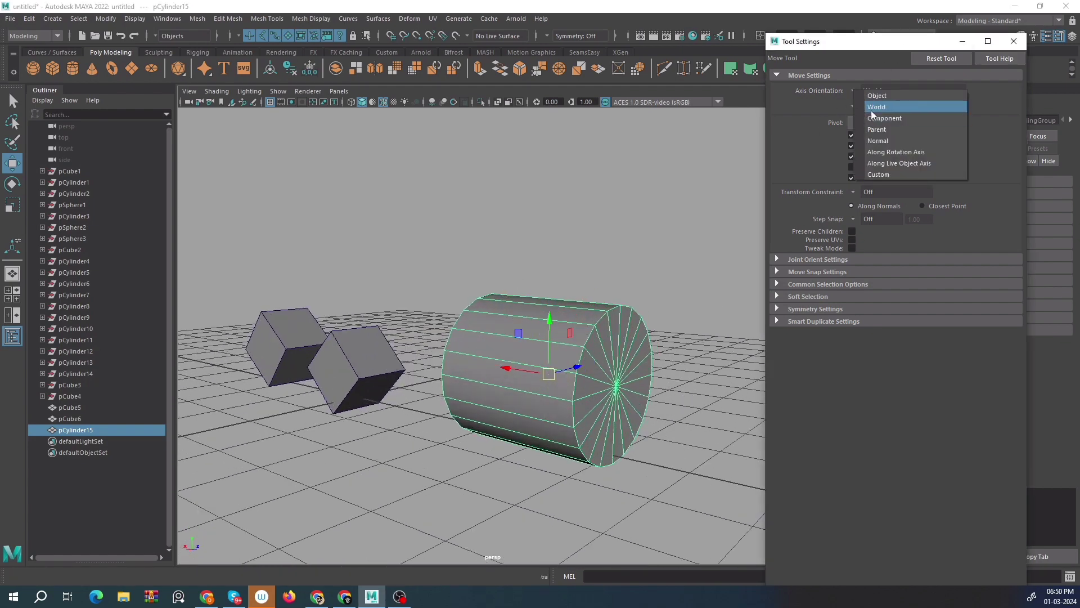
pyautogui.click(877, 102)
pyautogui.keyDown('alt'); pyautogui.moveTo(562, 271); pyautogui.dragTo(509, 235, button='middle'); pyautogui.keyUp('alt')
pyautogui.keyDown('alt'); pyautogui.moveTo(509, 234); pyautogui.dragTo(514, 329); pyautogui.keyUp('alt')
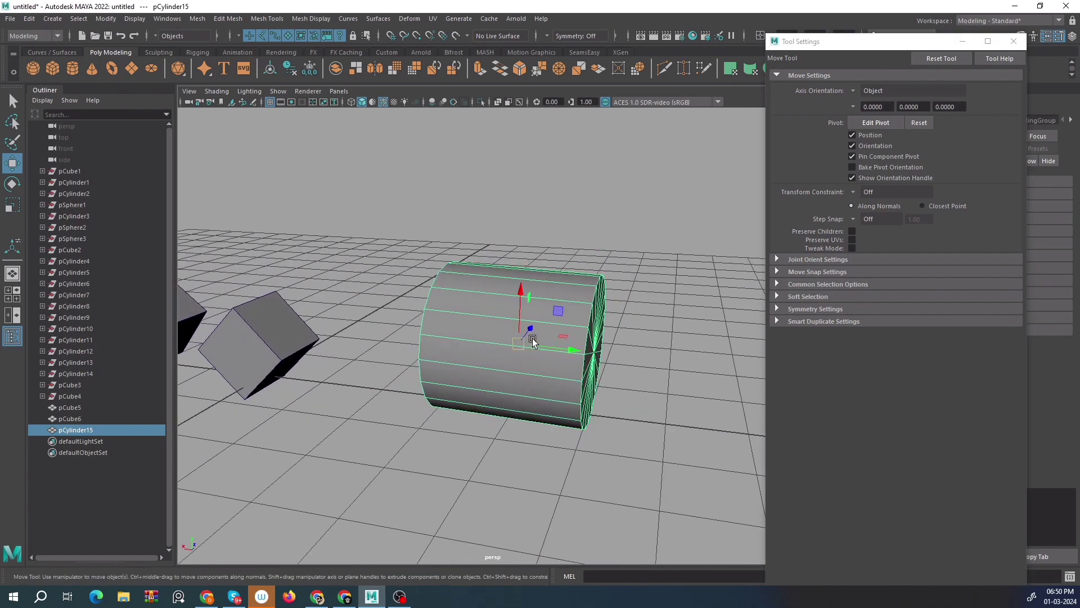
# Tilt the cylinder around the Z axis with the Rotate Tool and reactivate the Move Tool.
pyautogui.press('e')
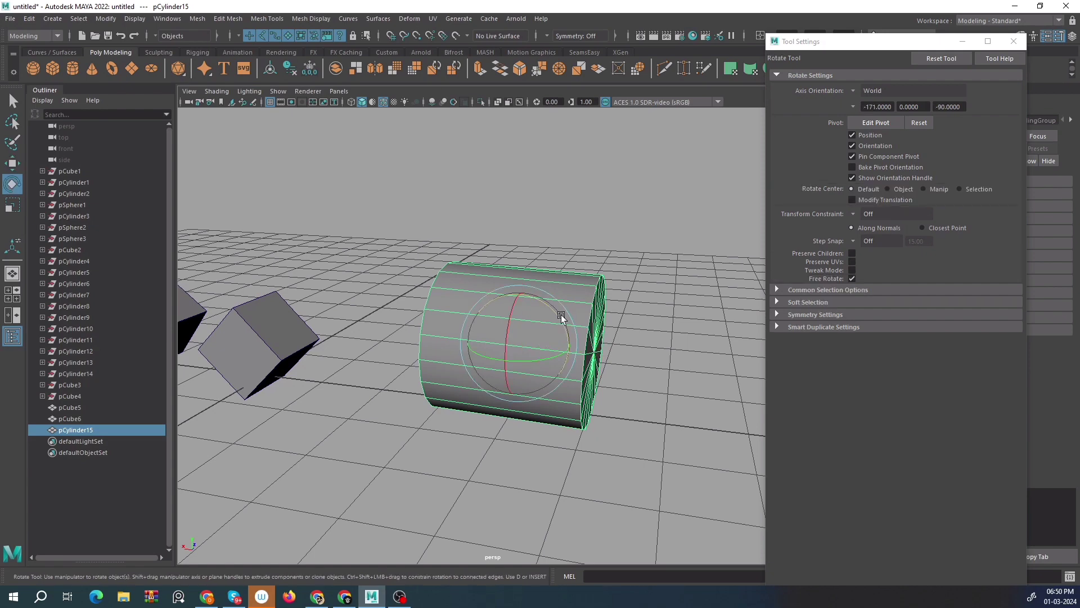
pyautogui.moveTo(559, 313); pyautogui.dragTo(521, 329)
pyautogui.press('w')
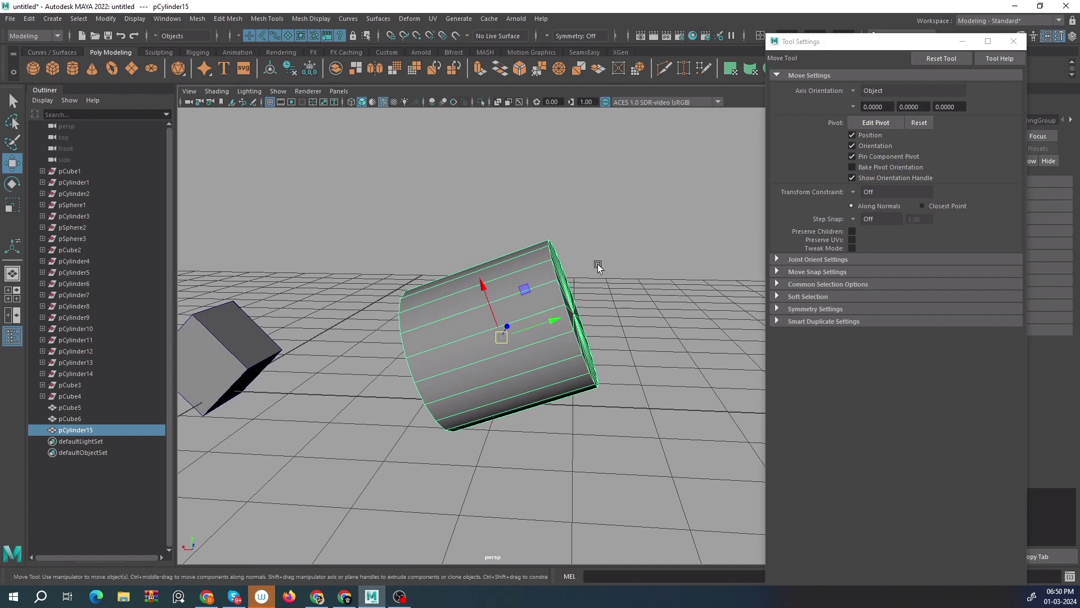
pyautogui.keyDown('alt'); pyautogui.moveTo(595, 293); pyautogui.dragTo(567, 282); pyautogui.keyUp('alt')
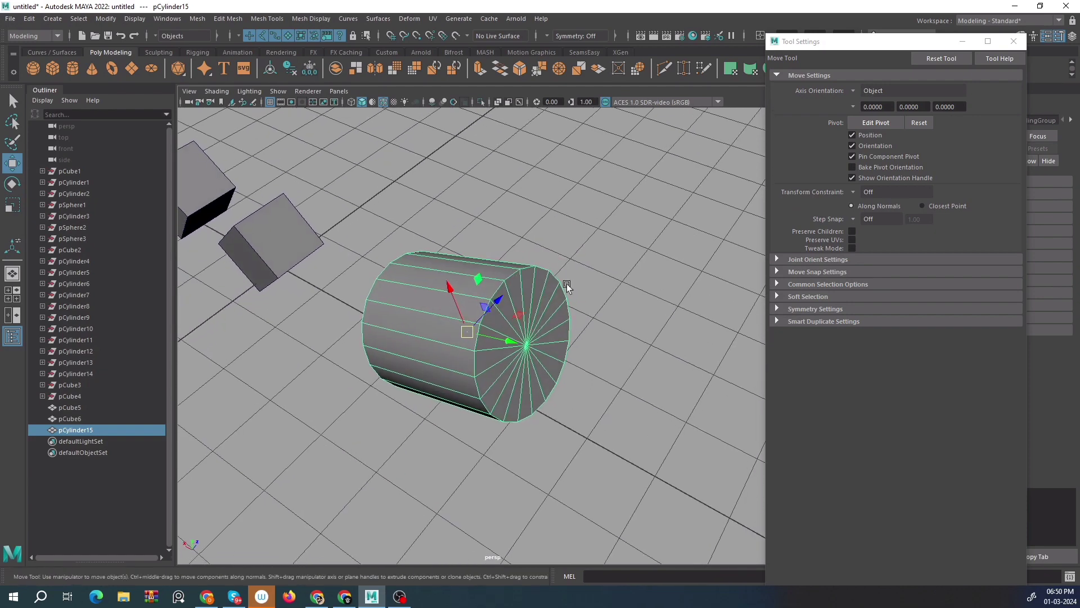
# Compare the tilted cylinder's handles in Object orientation, and set the Move Tool's axis orientation to World.
pyautogui.click(853, 90)
pyautogui.click(873, 99)
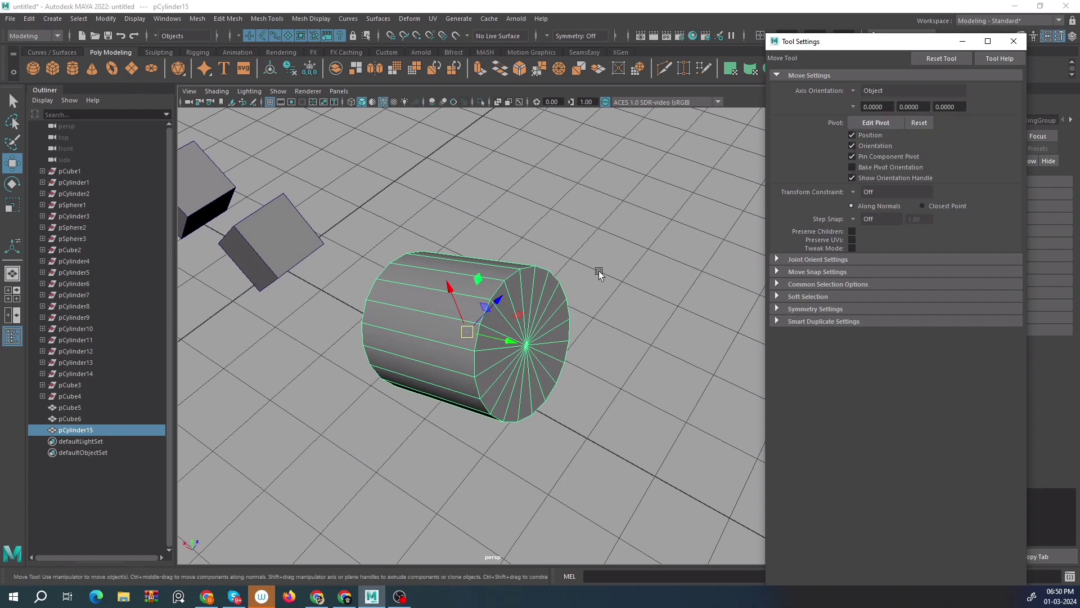
pyautogui.keyDown('alt'); pyautogui.moveTo(598, 271); pyautogui.dragTo(506, 352); pyautogui.keyUp('alt')
pyautogui.click(857, 91)
pyautogui.click(878, 109)
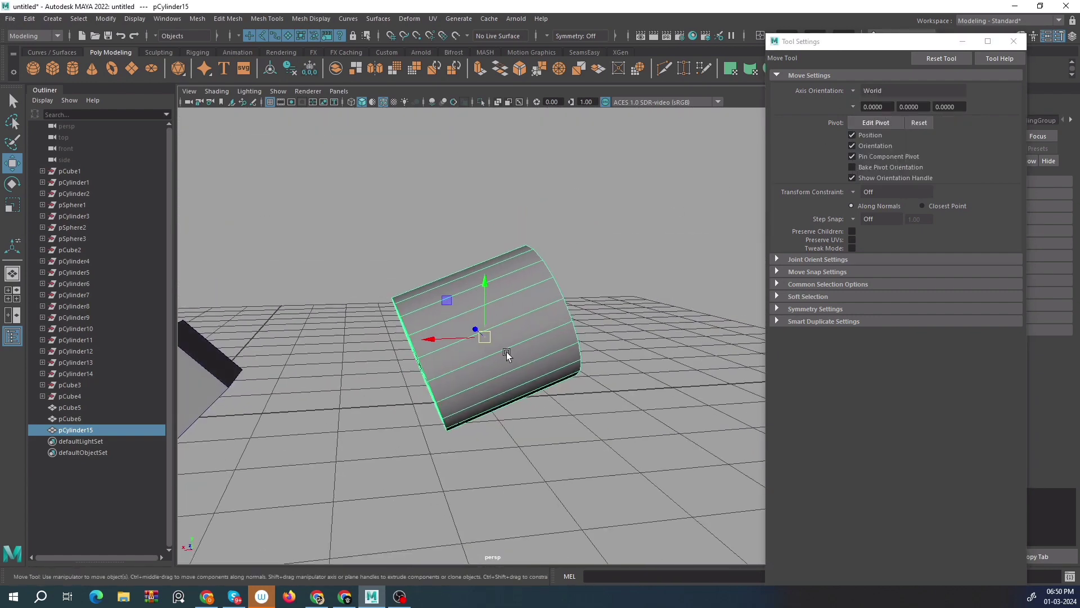
pyautogui.keyDown('alt'); pyautogui.moveTo(559, 219); pyautogui.dragTo(478, 323); pyautogui.keyUp('alt')
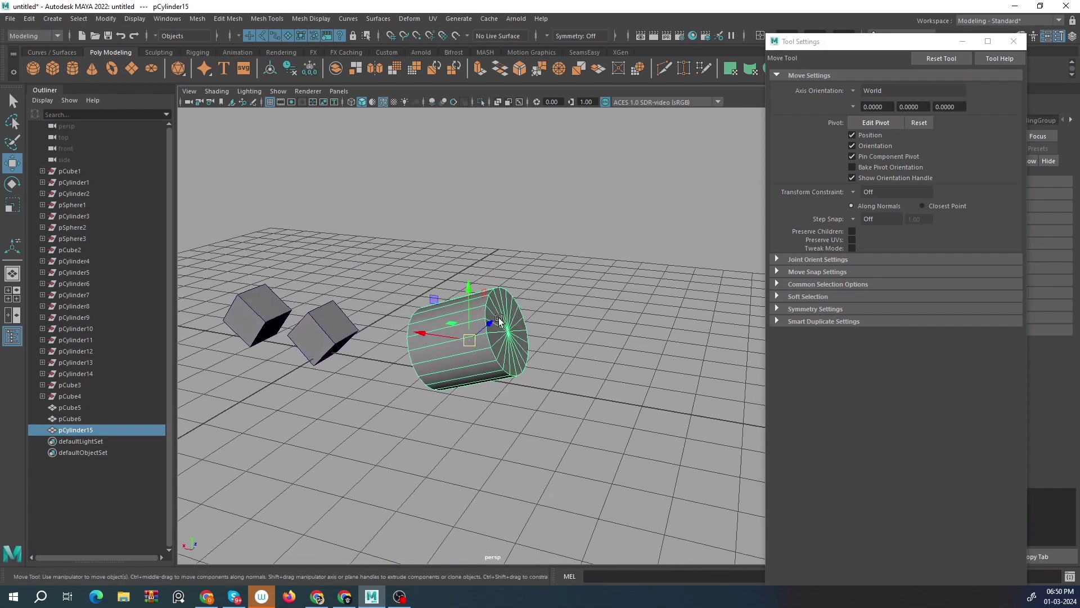
pyautogui.scroll(5, 499, 322)
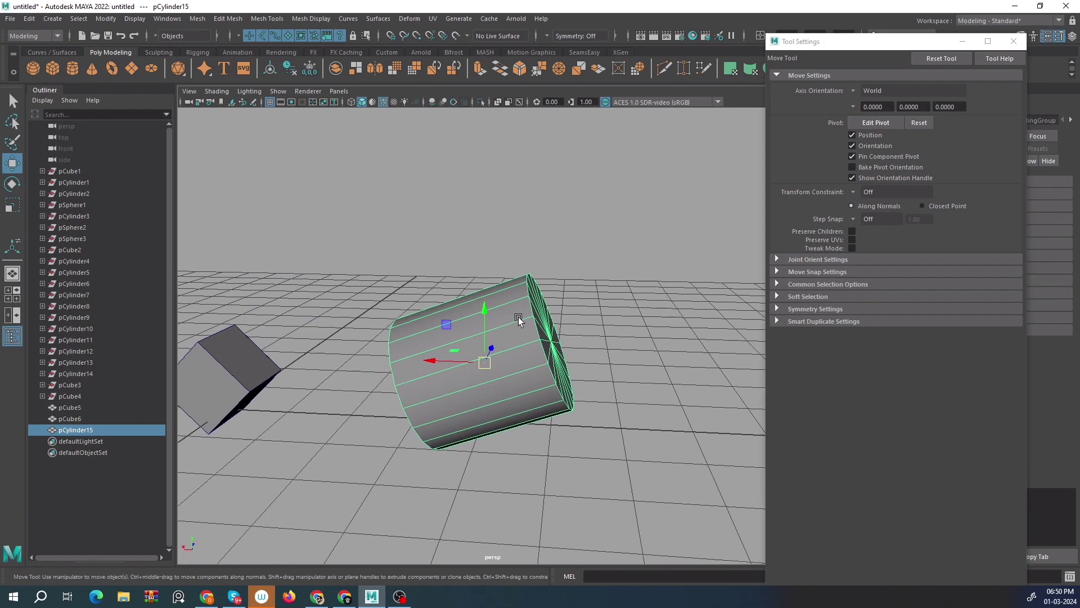
# Activate the Scale Tool on the tilted cylinder and set its axis orientation to World.
pyautogui.press('r')
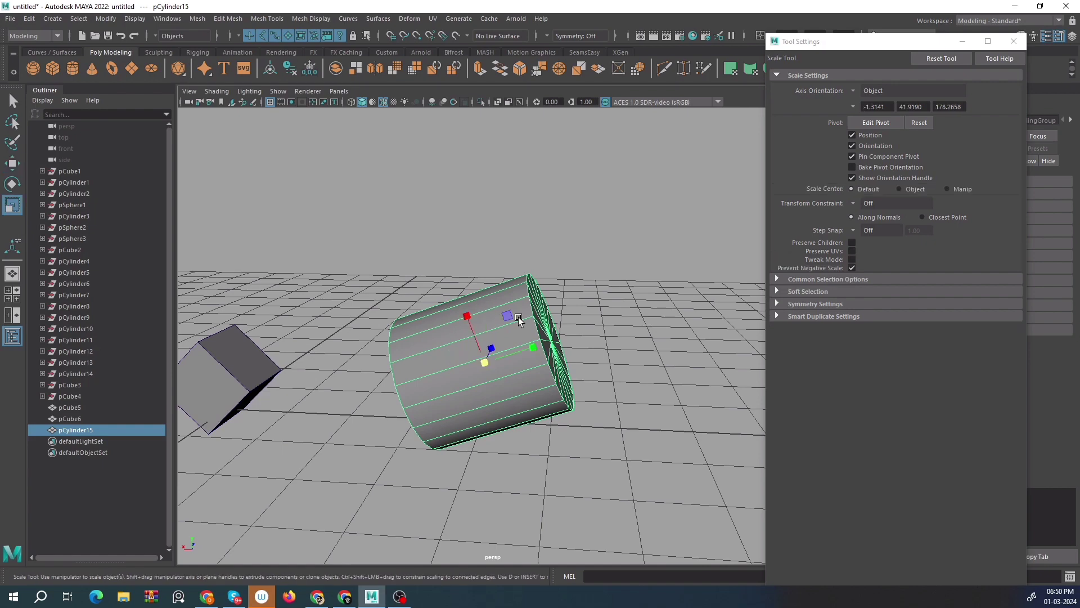
pyautogui.scroll(-4, 531, 332)
pyautogui.scroll(4, 531, 334)
pyautogui.keyDown('alt'); pyautogui.moveTo(557, 331); pyautogui.dragTo(531, 333); pyautogui.keyUp('alt')
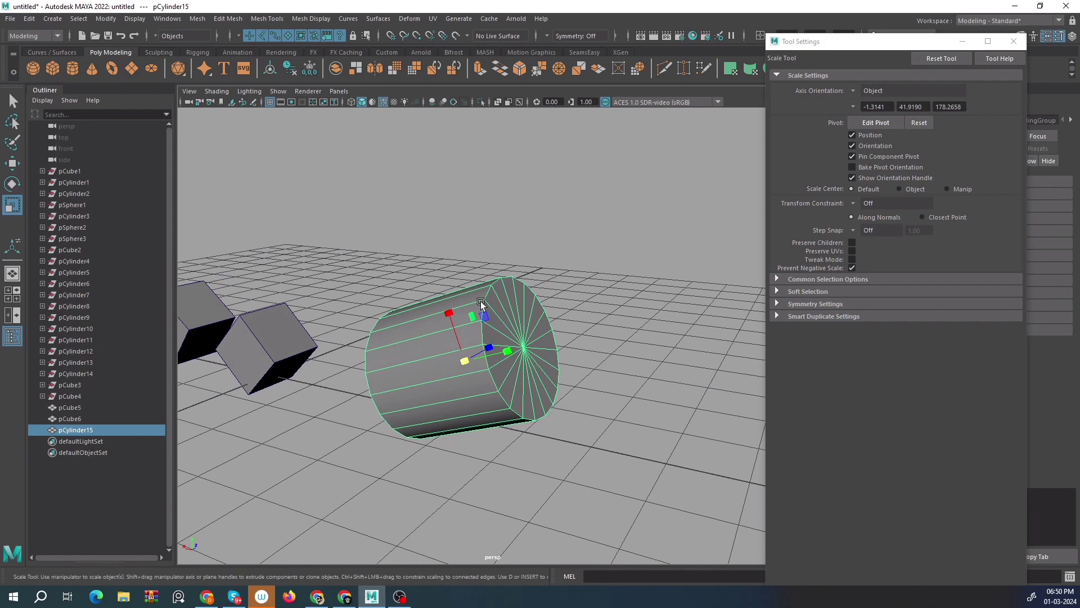
pyautogui.keyDown('alt'); pyautogui.moveTo(529, 346); pyautogui.dragTo(509, 349); pyautogui.keyUp('alt')
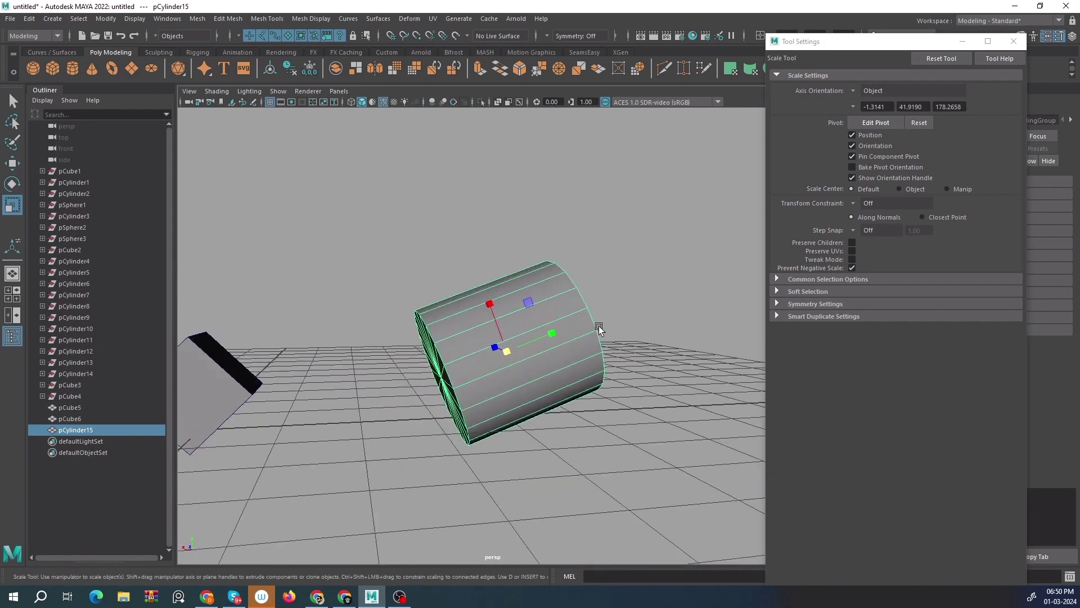
pyautogui.click(857, 90)
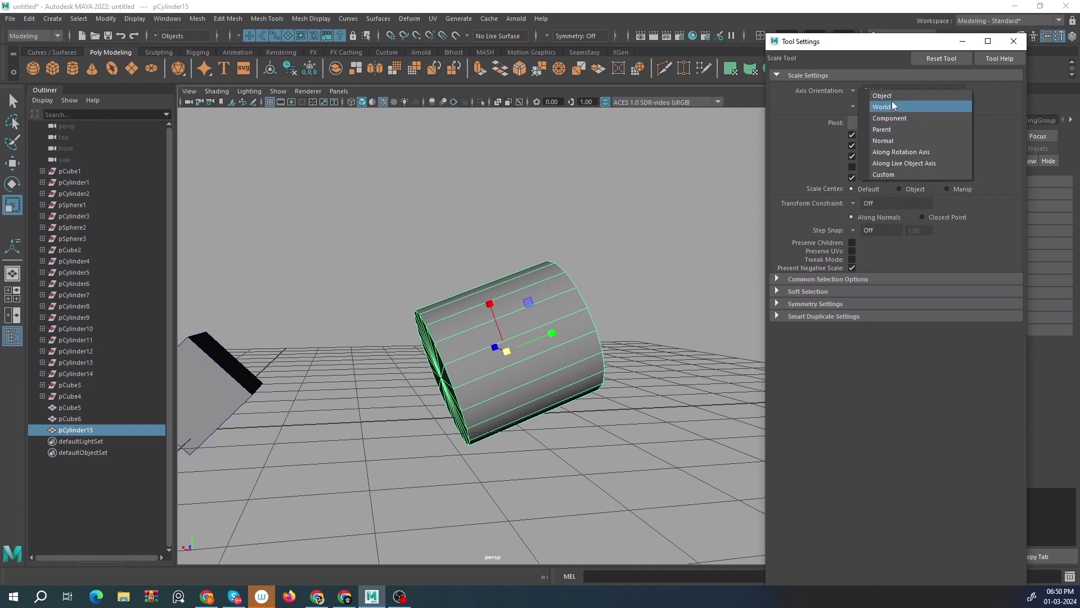
pyautogui.click(889, 104)
pyautogui.keyDown('alt'); pyautogui.moveTo(702, 241); pyautogui.dragTo(506, 295); pyautogui.keyUp('alt')
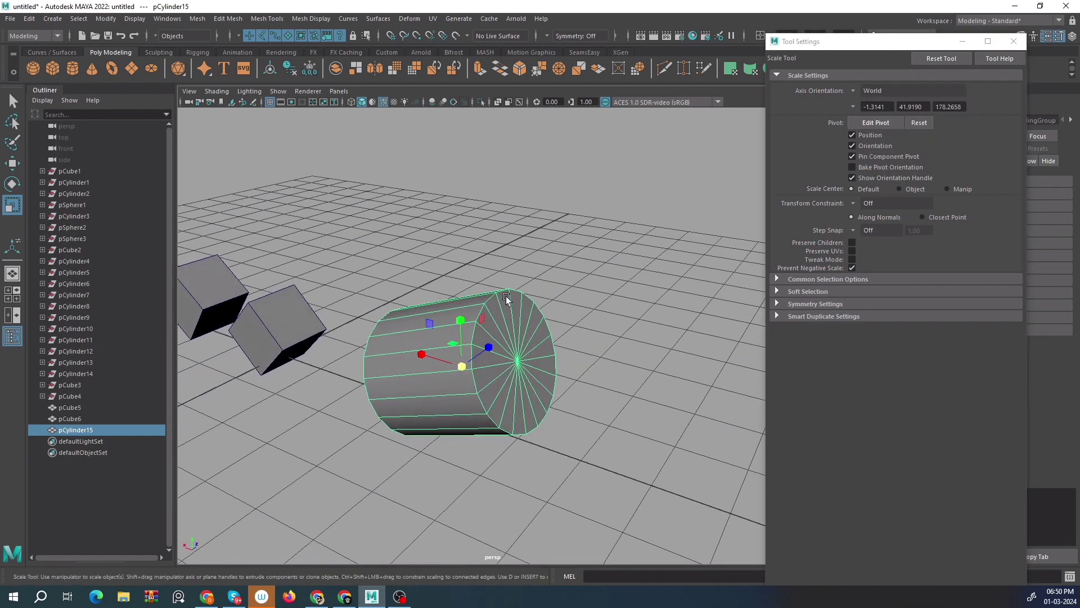
# Rotate the cylinder to a steeper tilt with the Rotate Tool and return to the Scale Tool.
pyautogui.press('e')
pyautogui.moveTo(478, 327); pyautogui.dragTo(491, 380)
pyautogui.press('r')
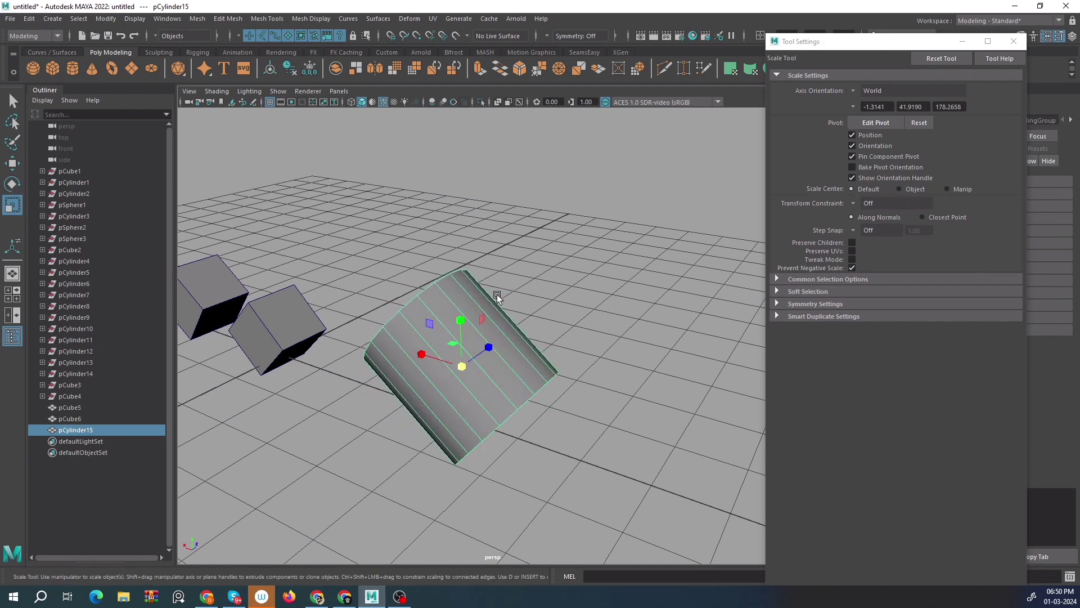
# Examine the tilted cylinder's World-oriented scale handles from several viewing angles.
pyautogui.scroll(2, 478, 315)
pyautogui.keyDown('alt'); pyautogui.moveTo(441, 329); pyautogui.dragTo(468, 295); pyautogui.keyUp('alt')
pyautogui.scroll(4, 462, 344)
pyautogui.keyDown('alt'); pyautogui.moveTo(389, 348); pyautogui.dragTo(556, 287, button='middle'); pyautogui.keyUp('alt')
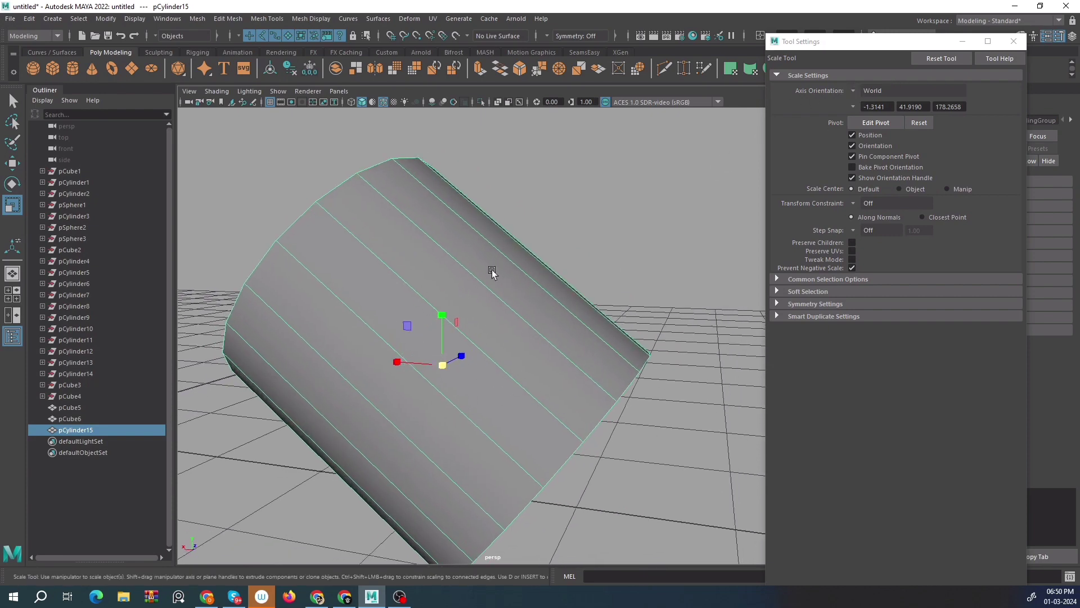
pyautogui.scroll(-5, 481, 350)
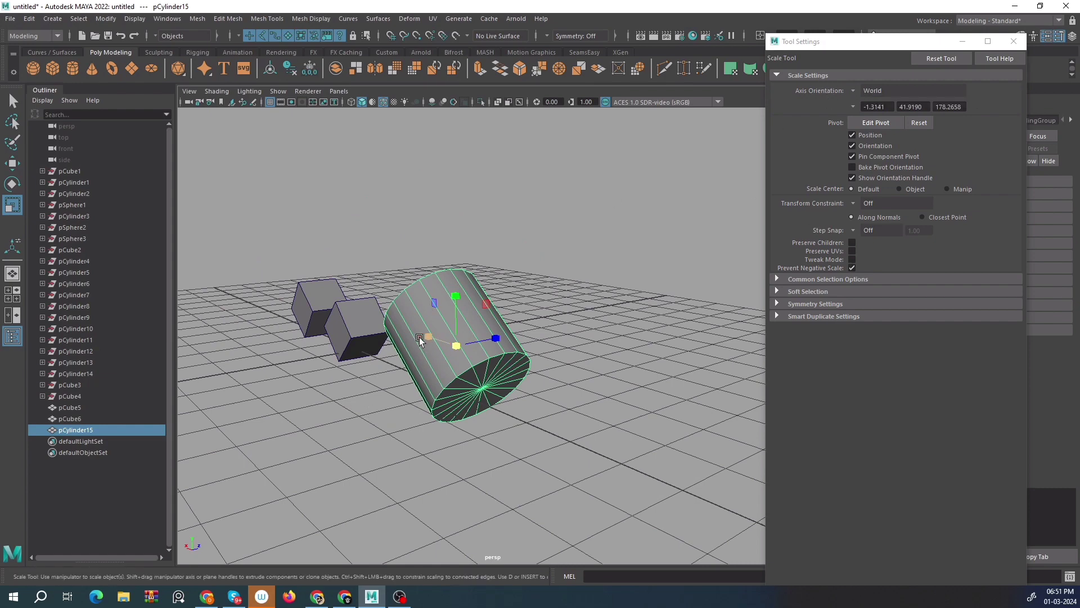
pyautogui.keyDown('alt'); pyautogui.moveTo(420, 338); pyautogui.dragTo(474, 323); pyautogui.keyUp('alt')
pyautogui.scroll(3, 474, 324)
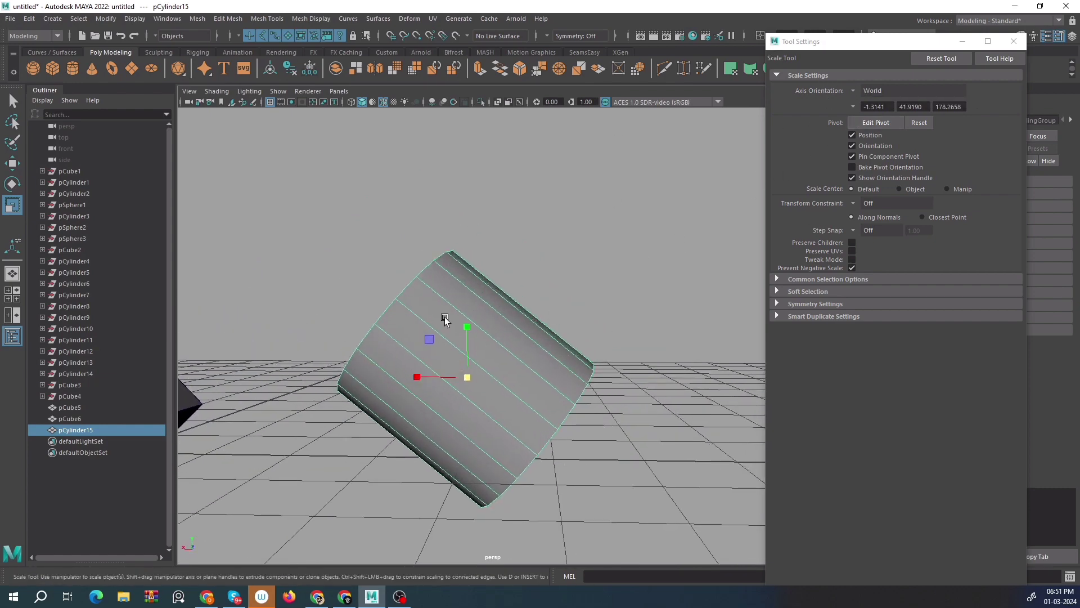
pyautogui.scroll(-4, 463, 345)
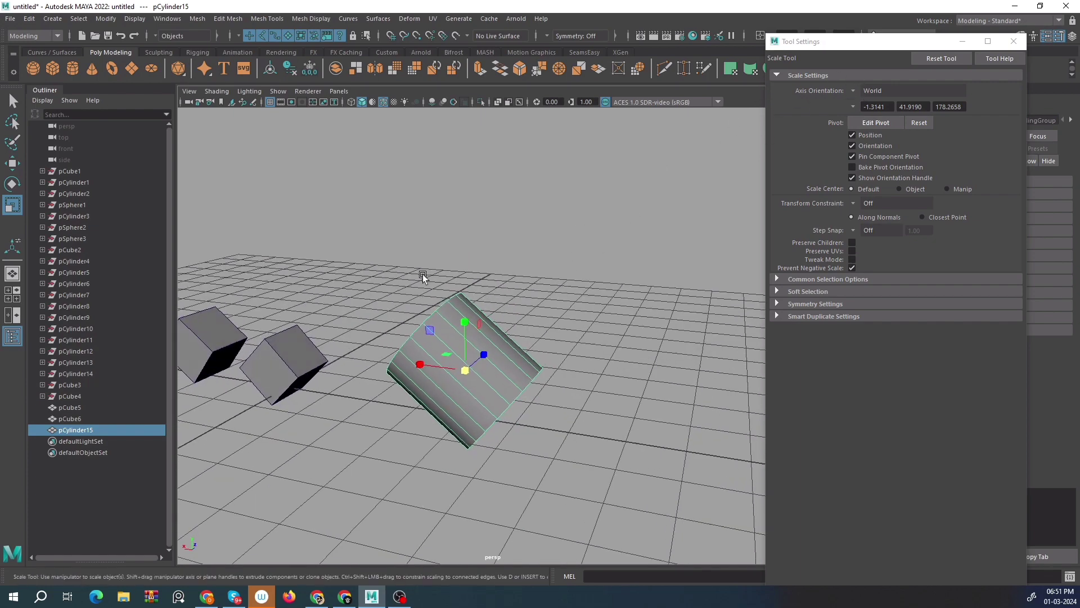
pyautogui.keyDown('alt'); pyautogui.moveTo(423, 276); pyautogui.dragTo(482, 242); pyautogui.keyUp('alt')
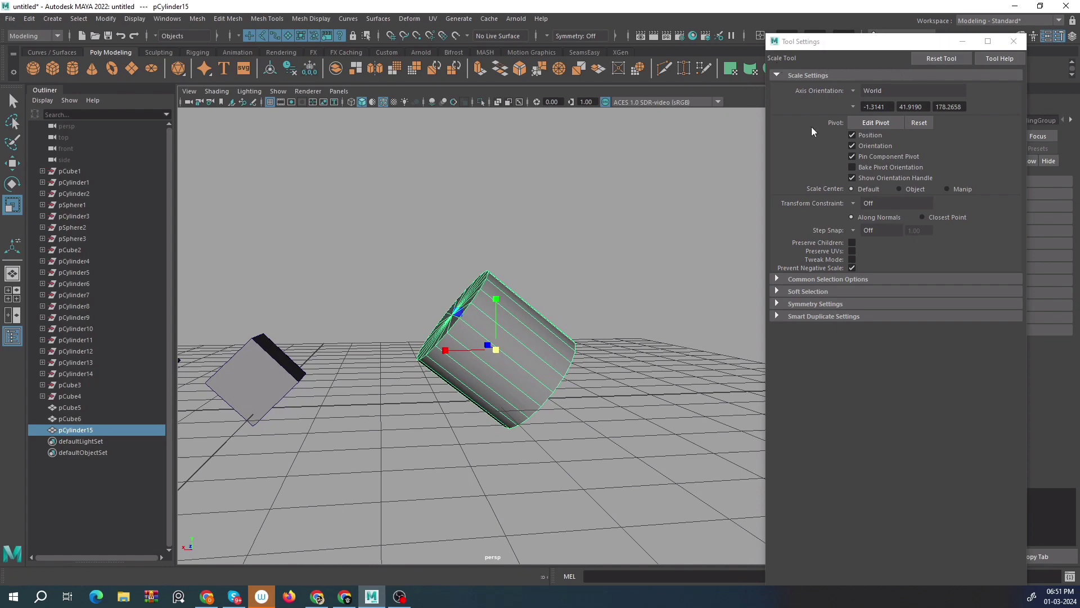
pyautogui.keyDown('alt'); pyautogui.moveTo(549, 238); pyautogui.dragTo(489, 314); pyautogui.keyUp('alt')
# Switch to the Move Tool and reset its settings to the defaults.
pyautogui.press('w')
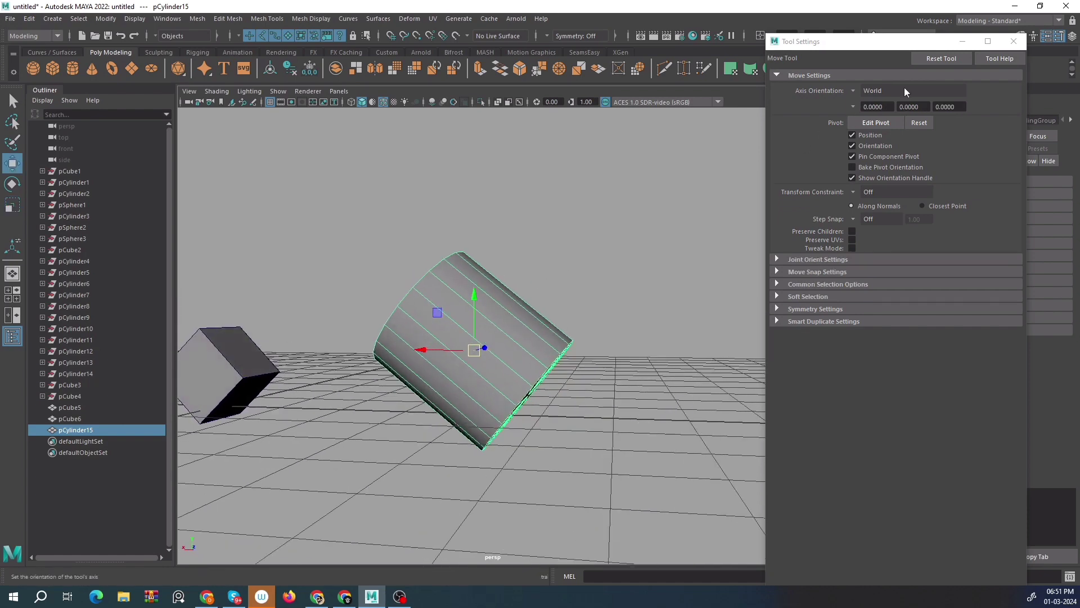
pyautogui.click(941, 59)
pyautogui.keyDown('alt'); pyautogui.moveTo(595, 289); pyautogui.dragTo(508, 298); pyautogui.keyUp('alt')
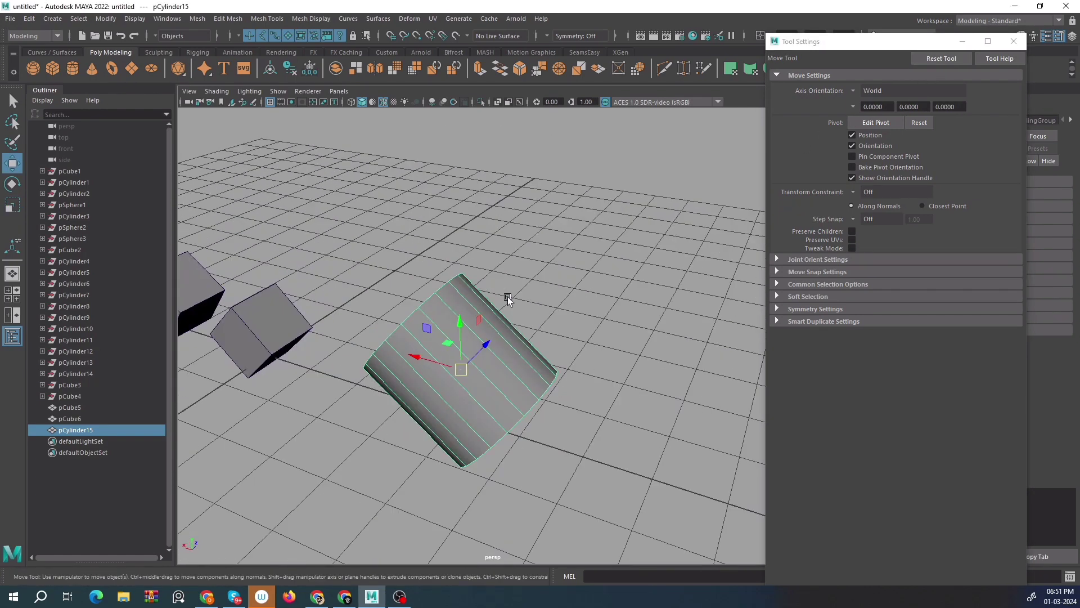
# Select both cubes and the tilted cylinder together and delete them from the scene.
pyautogui.scroll(-5, 426, 343)
pyautogui.keyDown('alt'); pyautogui.moveTo(418, 344); pyautogui.dragTo(497, 297); pyautogui.keyUp('alt')
pyautogui.moveTo(525, 414); pyautogui.dragTo(585, 328)
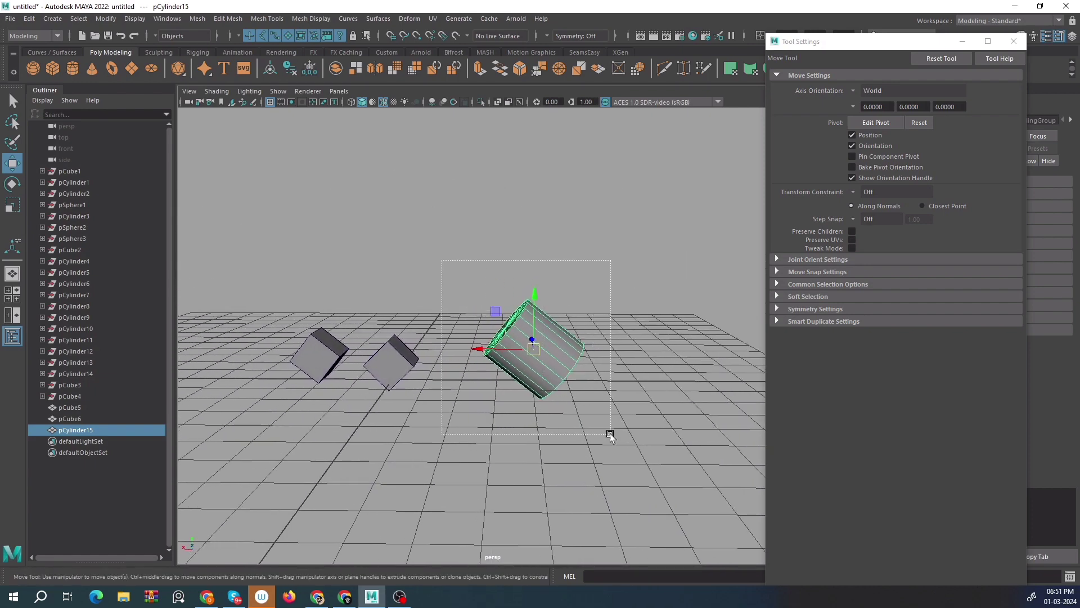
pyautogui.moveTo(611, 433); pyautogui.dragTo(608, 431)
pyautogui.keyDown('alt'); pyautogui.moveTo(567, 391); pyautogui.dragTo(545, 420, button='middle'); pyautogui.keyUp('alt')
pyautogui.scroll(3, 544, 416)
pyautogui.keyDown('alt'); pyautogui.moveTo(552, 366); pyautogui.dragTo(531, 382); pyautogui.keyUp('alt')
pyautogui.keyDown('alt'); pyautogui.moveTo(503, 391); pyautogui.dragTo(513, 353, button='middle'); pyautogui.keyUp('alt')
pyautogui.scroll(-4, 457, 353)
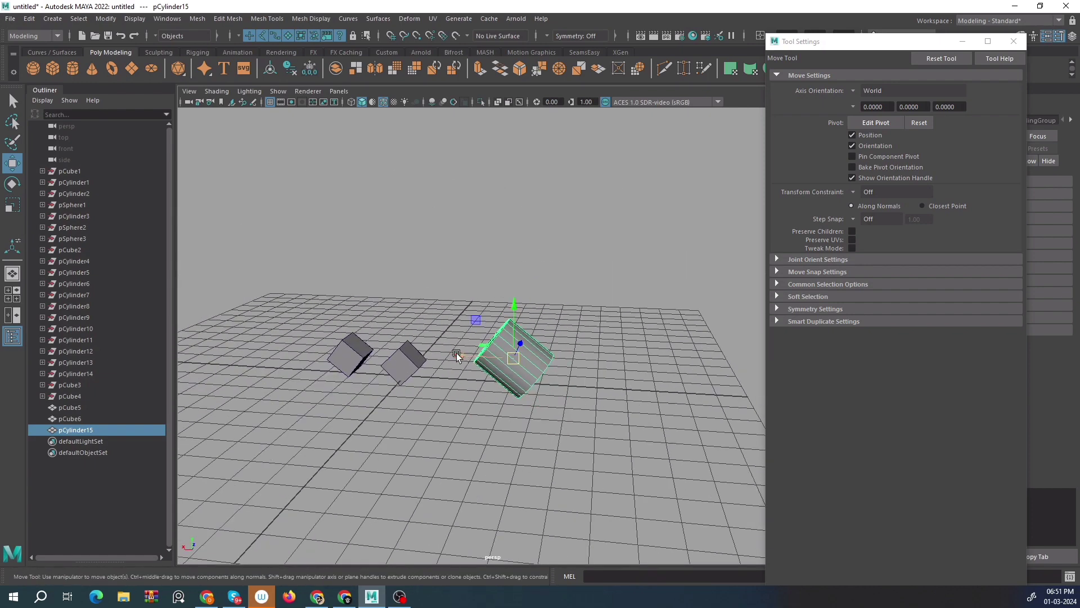
pyautogui.moveTo(303, 285); pyautogui.dragTo(554, 403)
pyautogui.press('Delete')
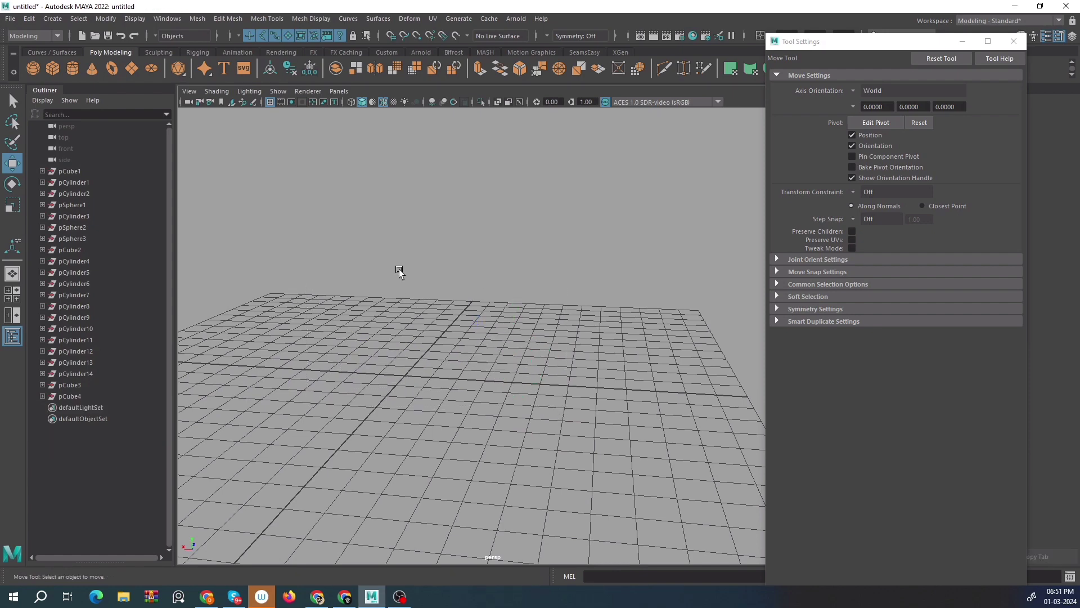
# Create a polygon cylinder at the origin and raise it along Y with the Move Tool.
pyautogui.click(72, 68)
pyautogui.keyDown('alt'); pyautogui.moveTo(458, 313); pyautogui.dragTo(468, 314, button='middle'); pyautogui.keyUp('alt')
pyautogui.moveTo(416, 313); pyautogui.dragTo(425, 287)
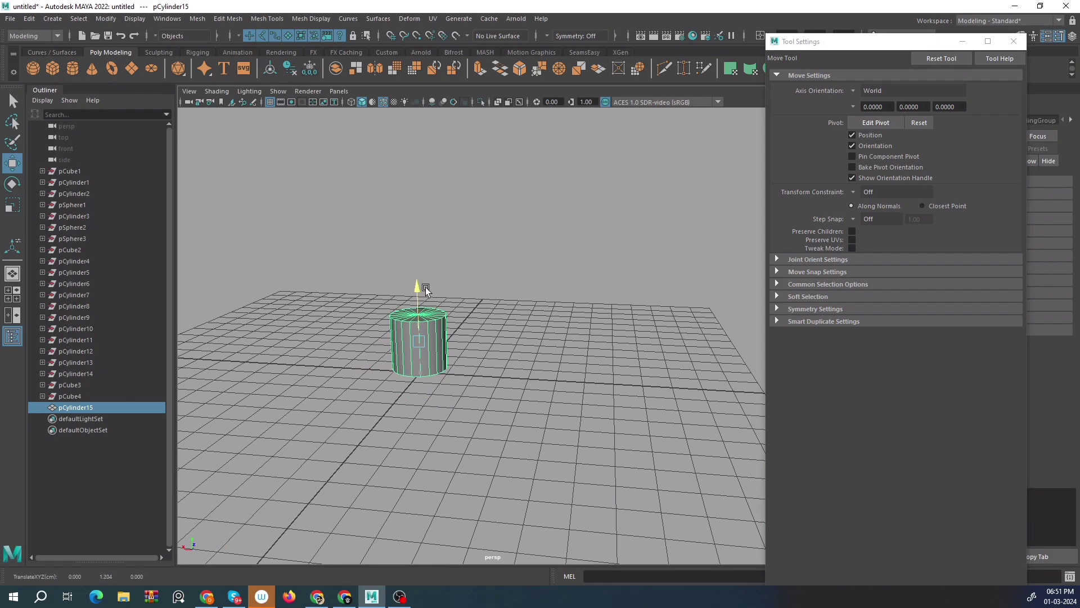
# Undo the latest vertical move of the cylinder and adjust its height along Y again.
pyautogui.scroll(10, 416, 319)
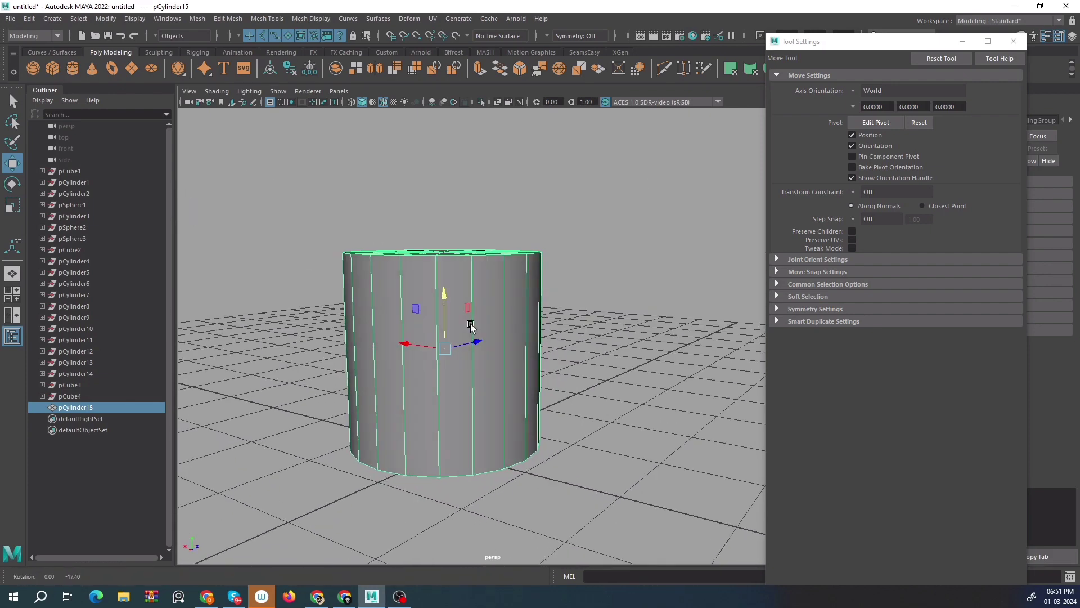
pyautogui.keyDown('alt'); pyautogui.moveTo(470, 326); pyautogui.dragTo(448, 214); pyautogui.keyUp('alt')
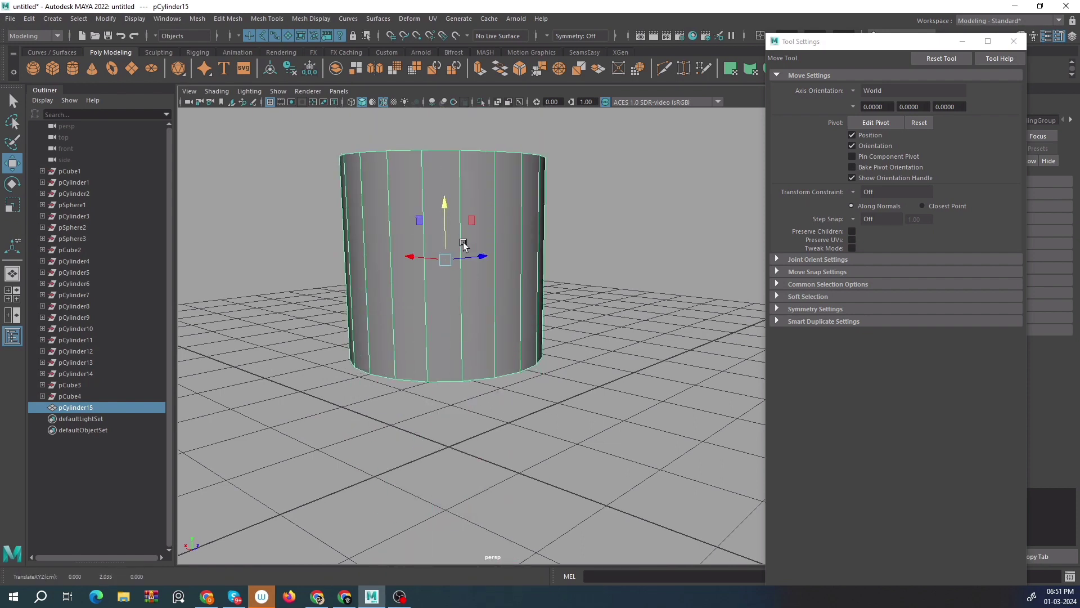
pyautogui.hotkey('ctrl', 'z')
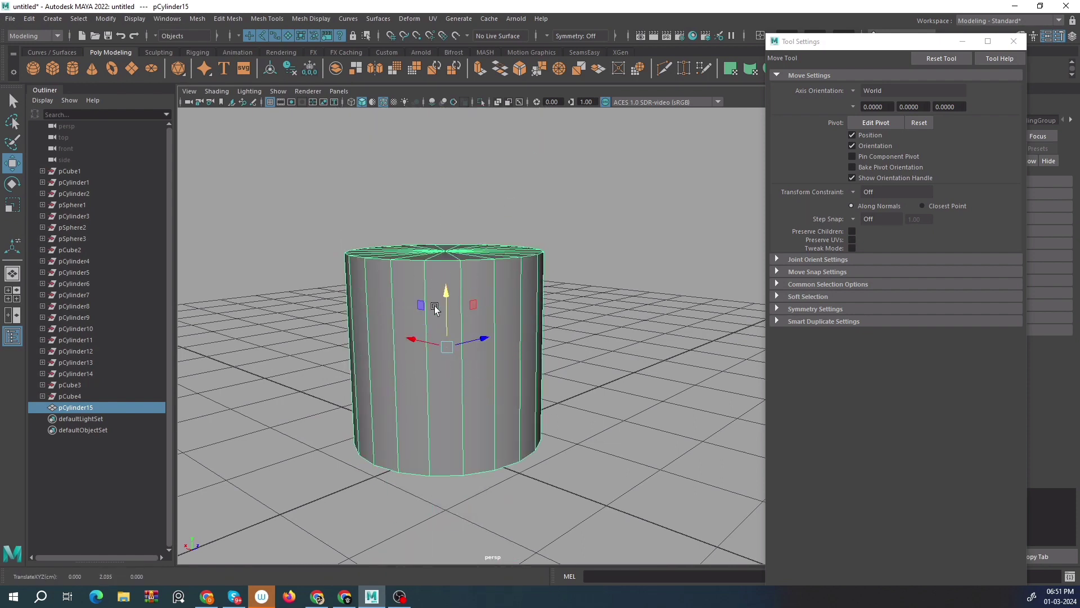
pyautogui.moveTo(435, 307)
pyautogui.mouseDown()
pyautogui.moveTo(441, 229)
pyautogui.moveTo(436, 301)
pyautogui.moveTo(448, 271)
pyautogui.moveTo(447, 294)
pyautogui.mouseUp()
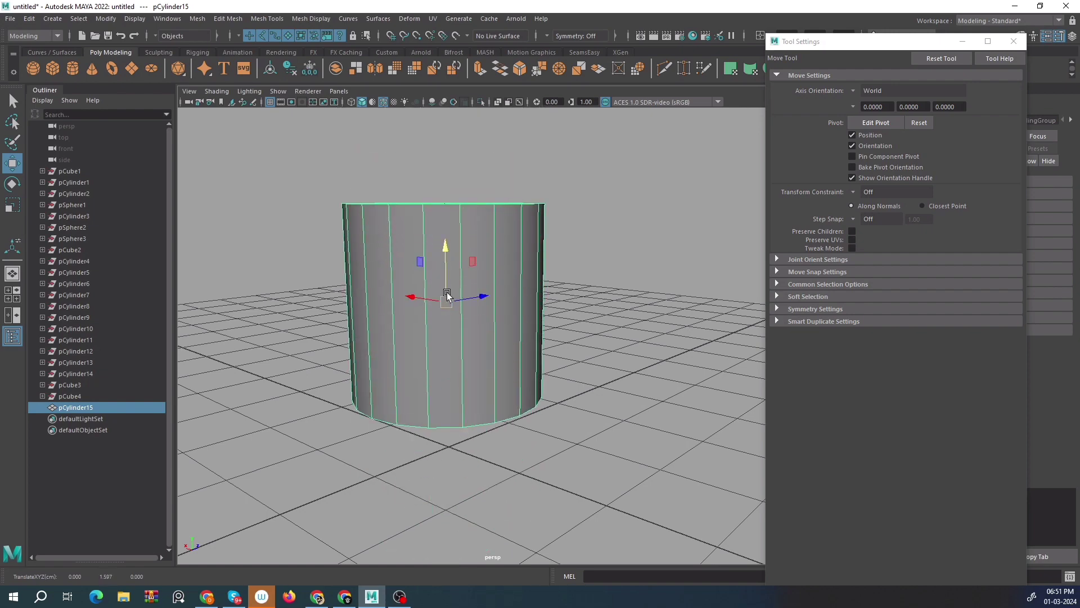
pyautogui.scroll(-5, 448, 295)
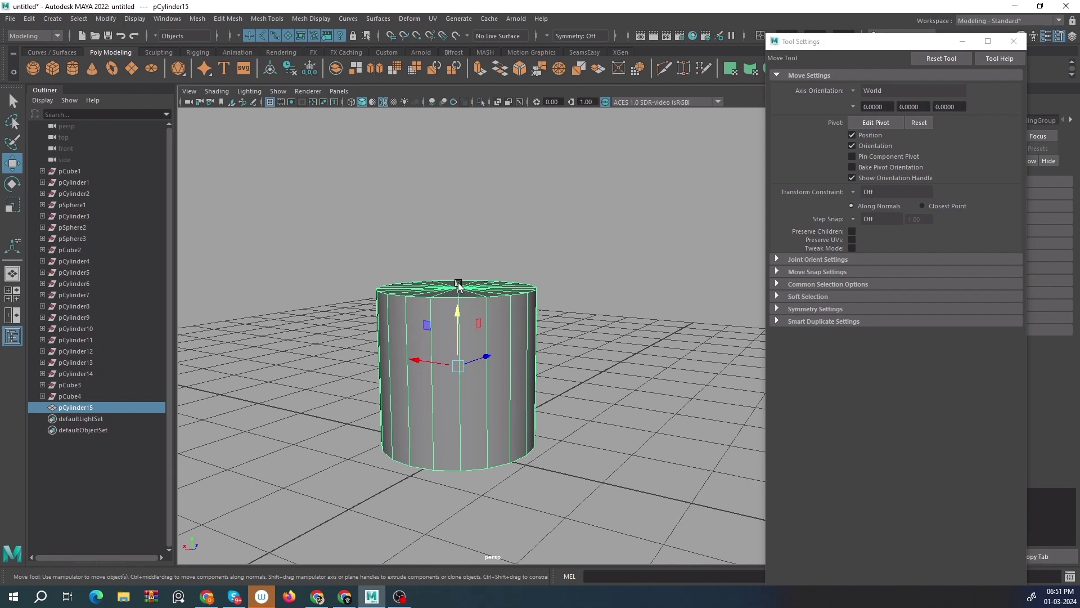
pyautogui.keyDown('alt'); pyautogui.moveTo(445, 405); pyautogui.dragTo(483, 337); pyautogui.keyUp('alt')
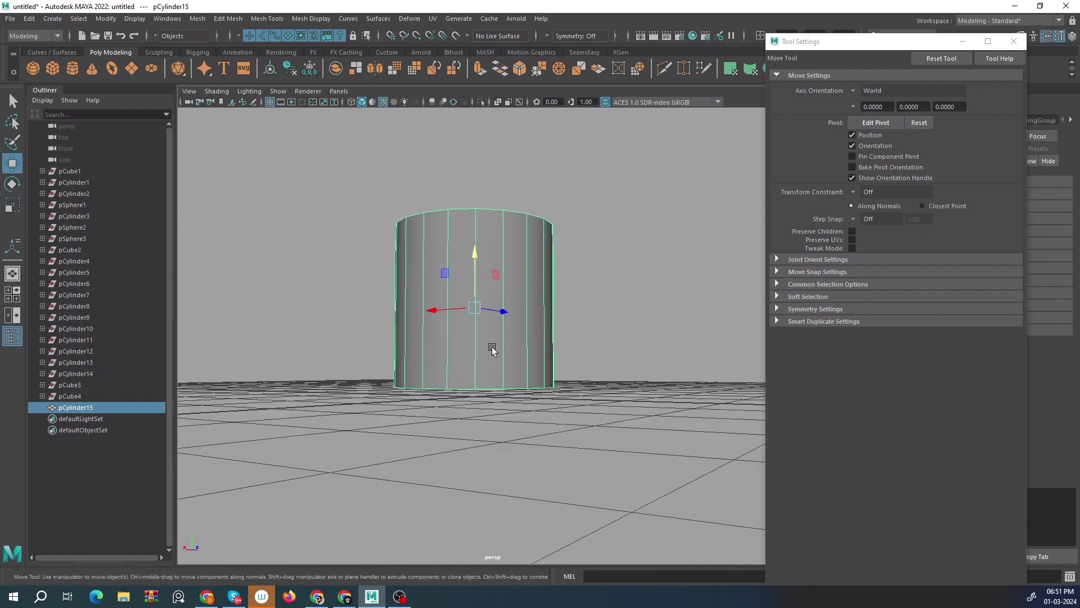
# Enter pivot editing, lower the cylinder's pivot along Y to its base, and leave pivot editing.
pyautogui.press('d')
pyautogui.keyDown('alt'); pyautogui.moveTo(495, 340); pyautogui.dragTo(447, 383); pyautogui.keyUp('alt')
pyautogui.scroll(2, 473, 347)
pyautogui.scroll(2, 473, 347)
pyautogui.moveTo(488, 292)
pyautogui.mouseDown()
pyautogui.moveTo(493, 164)
pyautogui.moveTo(482, 306)
pyautogui.mouseUp()
pyautogui.keyDown('alt'); pyautogui.moveTo(473, 339); pyautogui.dragTo(476, 275, button='middle'); pyautogui.keyUp('alt')
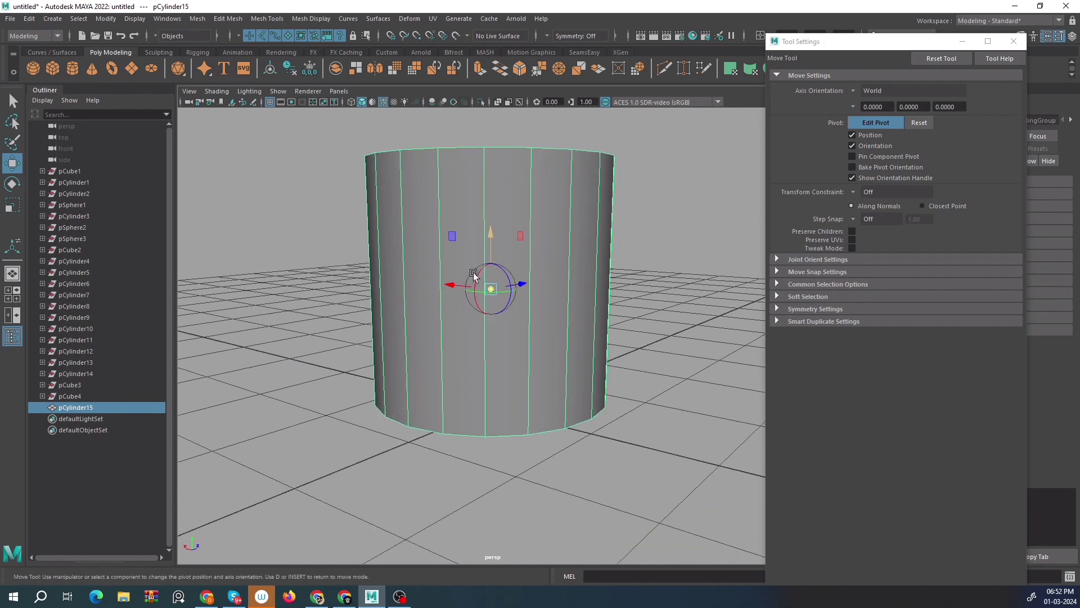
pyautogui.moveTo(495, 253); pyautogui.dragTo(488, 358)
pyautogui.moveTo(488, 357)
pyautogui.keyDown('alt'); pyautogui.mouseDown()
pyautogui.moveTo(501, 300)
pyautogui.moveTo(488, 351)
pyautogui.mouseUp(); pyautogui.keyUp('alt')
pyautogui.keyDown('alt'); pyautogui.moveTo(543, 247); pyautogui.dragTo(499, 295); pyautogui.keyUp('alt')
pyautogui.keyDown('alt'); pyautogui.moveTo(495, 335); pyautogui.dragTo(487, 285); pyautogui.keyUp('alt')
pyautogui.scroll(-3, 486, 284)
pyautogui.scroll(5, 478, 306)
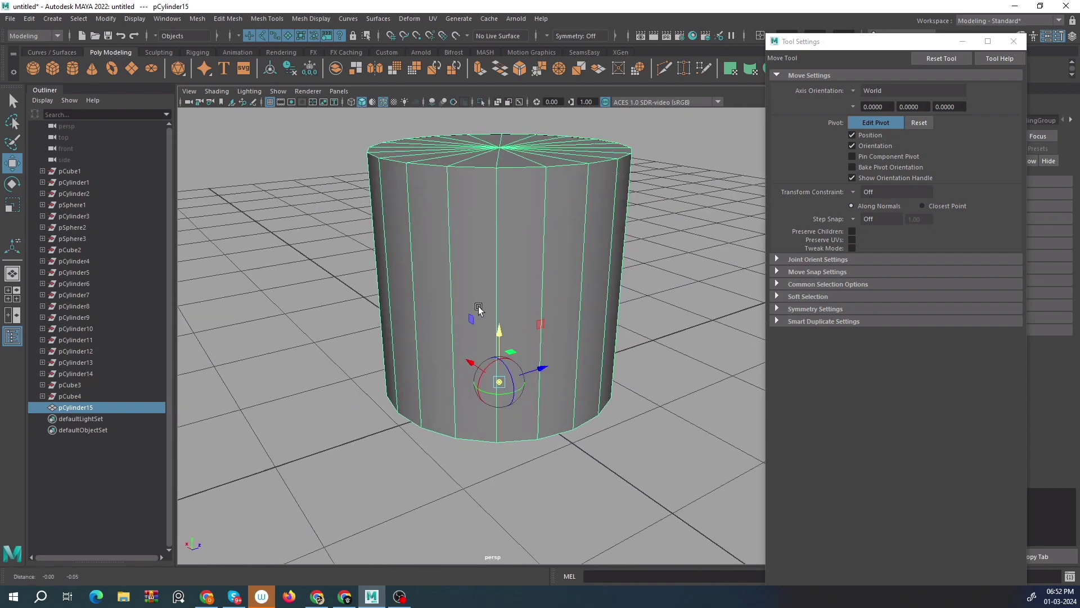
pyautogui.press('d')
# Check the pivot at the cylinder's base and test moving the cylinder up and down along Y.
pyautogui.scroll(-3, 523, 379)
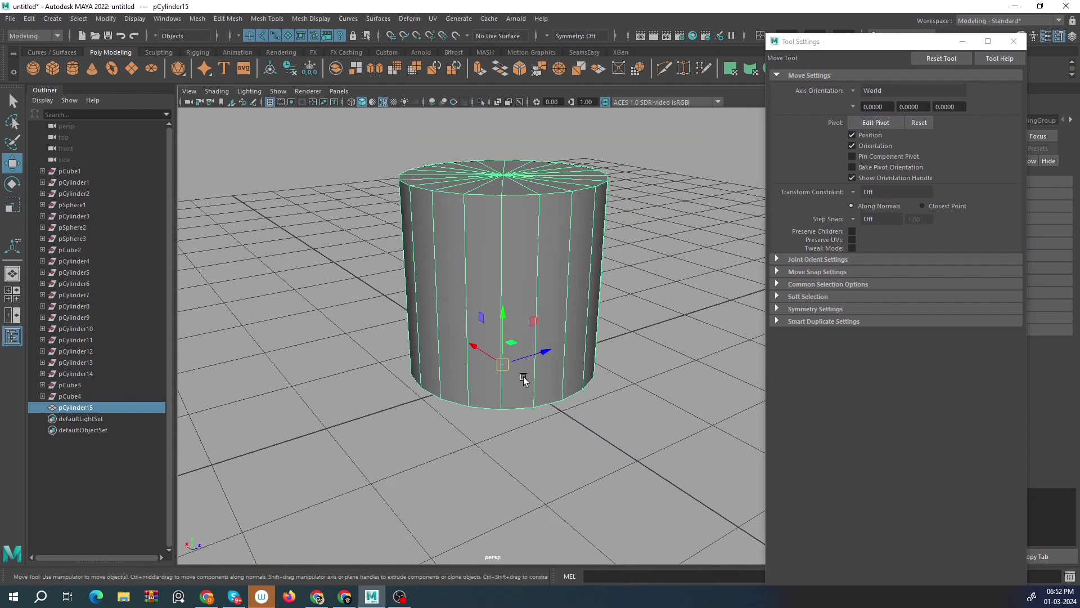
pyautogui.keyDown('alt'); pyautogui.moveTo(523, 378); pyautogui.dragTo(489, 406); pyautogui.keyUp('alt')
pyautogui.scroll(4, 508, 358)
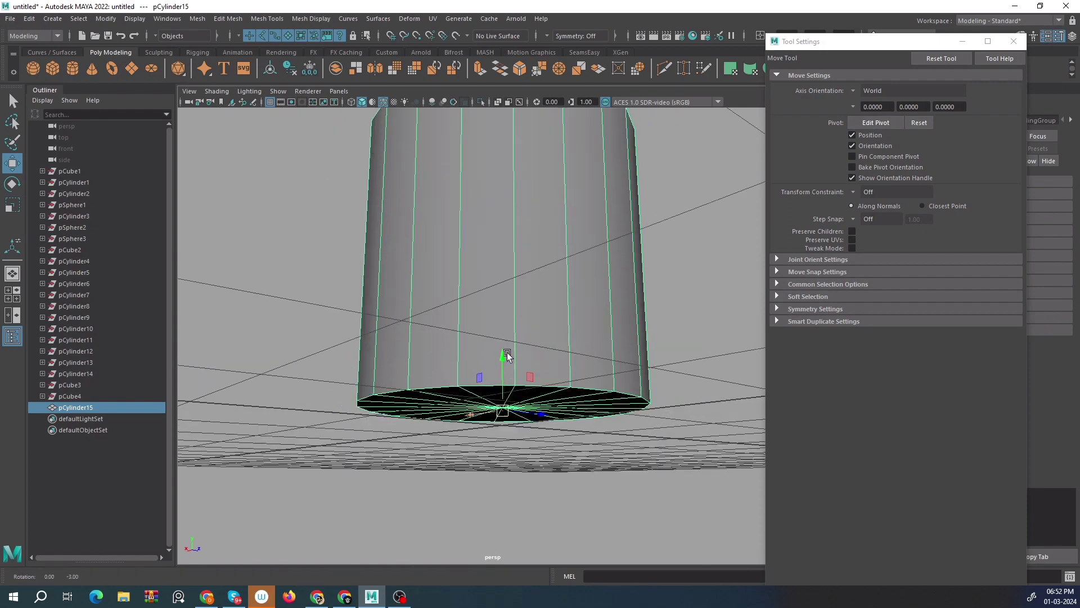
pyautogui.keyDown('alt'); pyautogui.moveTo(508, 358); pyautogui.dragTo(531, 373); pyautogui.keyUp('alt')
pyautogui.scroll(-5, 524, 374)
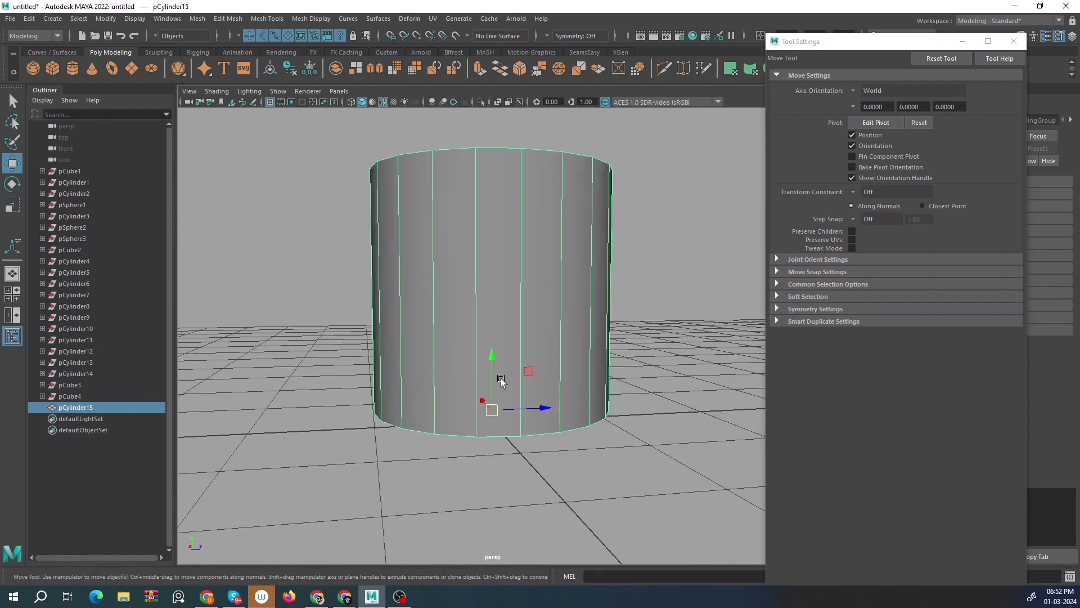
pyautogui.moveTo(487, 337); pyautogui.dragTo(504, 170)
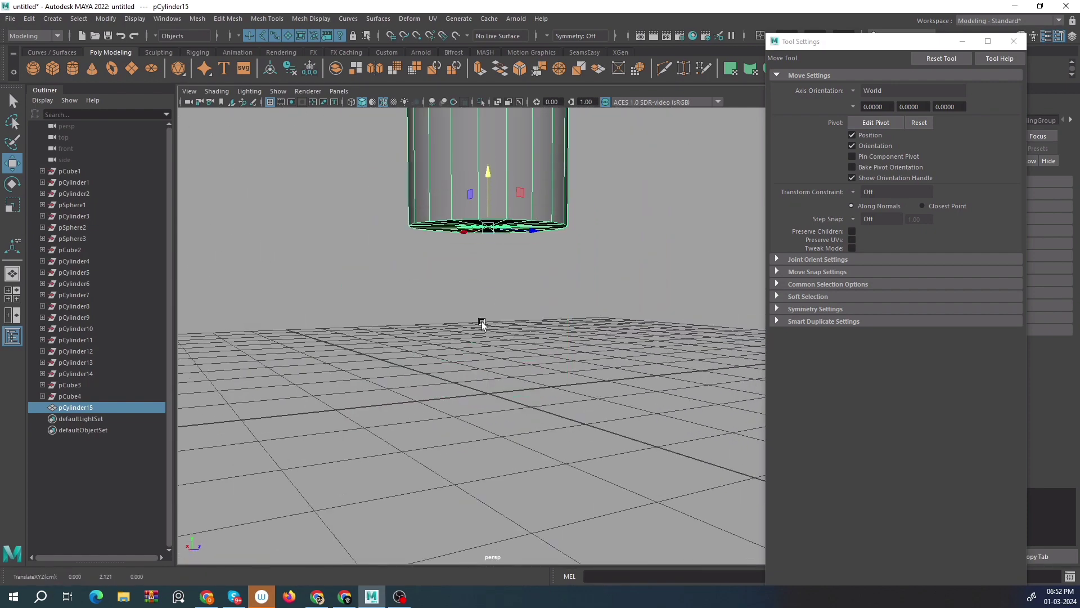
pyautogui.keyDown('alt'); pyautogui.moveTo(482, 325); pyautogui.dragTo(487, 347); pyautogui.keyUp('alt')
pyautogui.keyDown('alt'); pyautogui.moveTo(474, 261); pyautogui.dragTo(495, 297); pyautogui.keyUp('alt')
pyautogui.moveTo(493, 313)
pyautogui.keyDown('alt'); pyautogui.mouseDown()
pyautogui.moveTo(536, 295)
pyautogui.moveTo(500, 328)
pyautogui.moveTo(483, 385)
pyautogui.moveTo(482, 308)
pyautogui.mouseUp(); pyautogui.keyUp('alt')
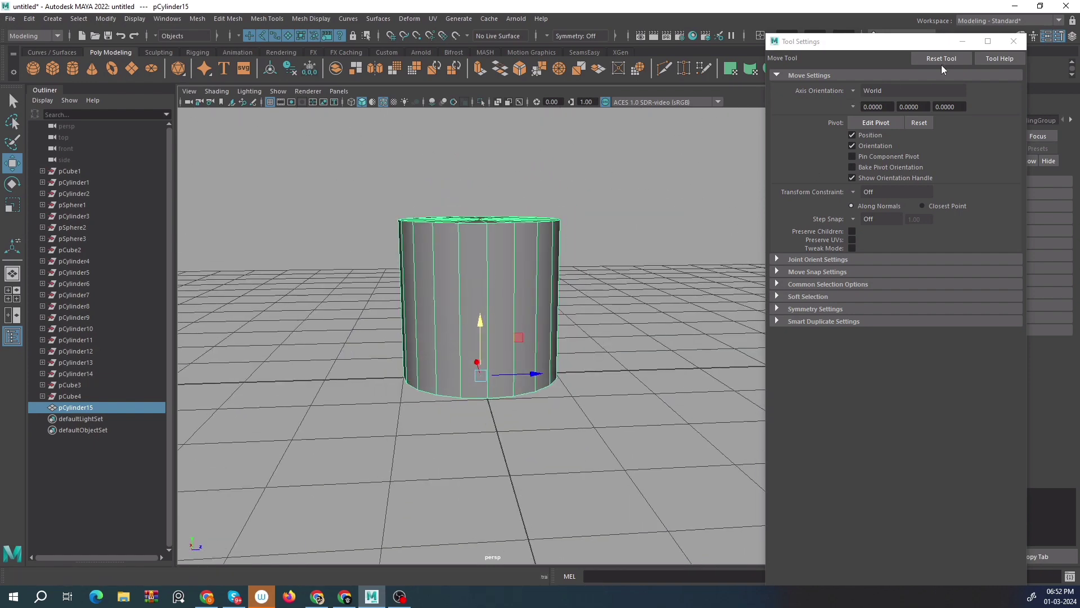
# Reset the Move Tool settings and return the cylinder's pivot to its centre with Center Pivot.
pyautogui.click(957, 58)
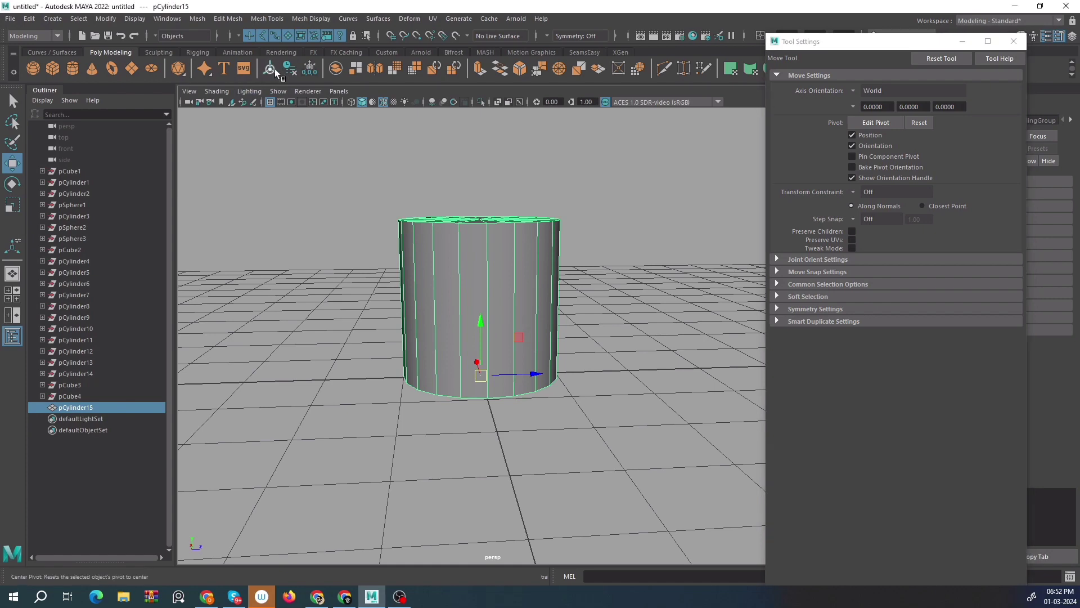
pyautogui.click(270, 69)
pyautogui.keyDown('alt'); pyautogui.moveTo(443, 262); pyautogui.dragTo(426, 294); pyautogui.keyUp('alt')
pyautogui.click(609, 204)
pyautogui.click(557, 247)
pyautogui.keyDown('alt'); pyautogui.moveTo(557, 247); pyautogui.dragTo(480, 292); pyautogui.keyUp('alt')
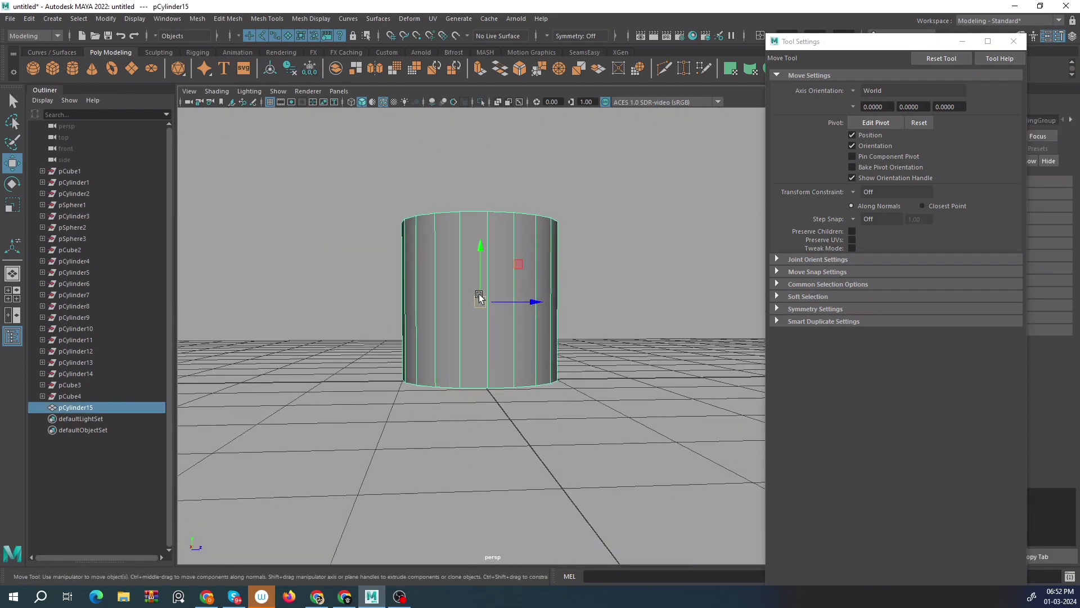
# Edit the cylinder's pivot, moving it outside the mesh along the Z axis, and leave pivot editing.
pyautogui.press('d')
pyautogui.moveTo(480, 245)
pyautogui.mouseDown()
pyautogui.moveTo(482, 180)
pyautogui.moveTo(482, 281)
pyautogui.moveTo(494, 239)
pyautogui.mouseUp()
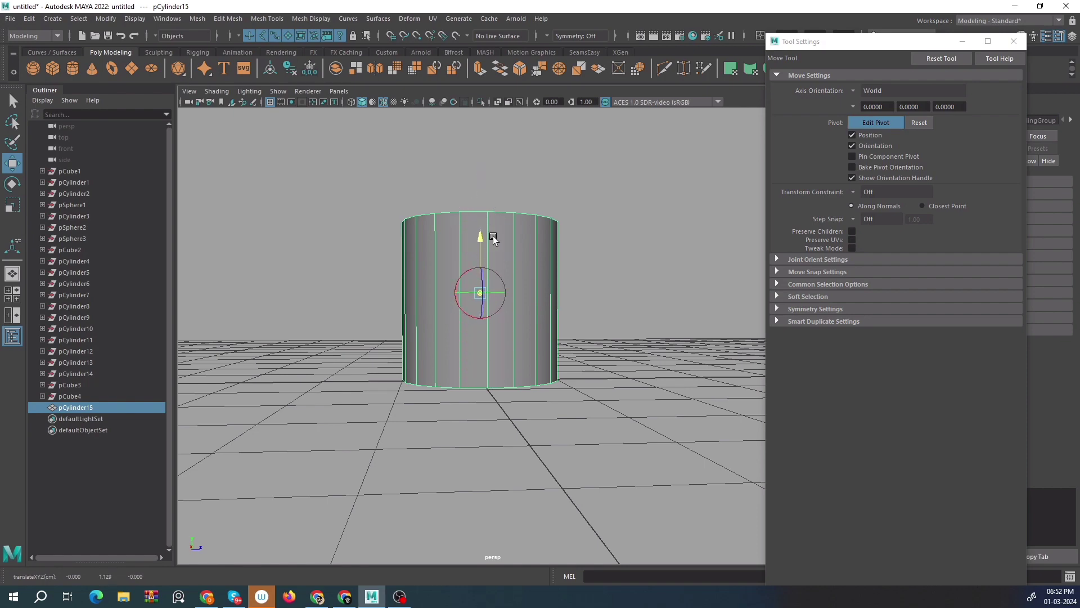
pyautogui.moveTo(536, 294); pyautogui.dragTo(453, 338)
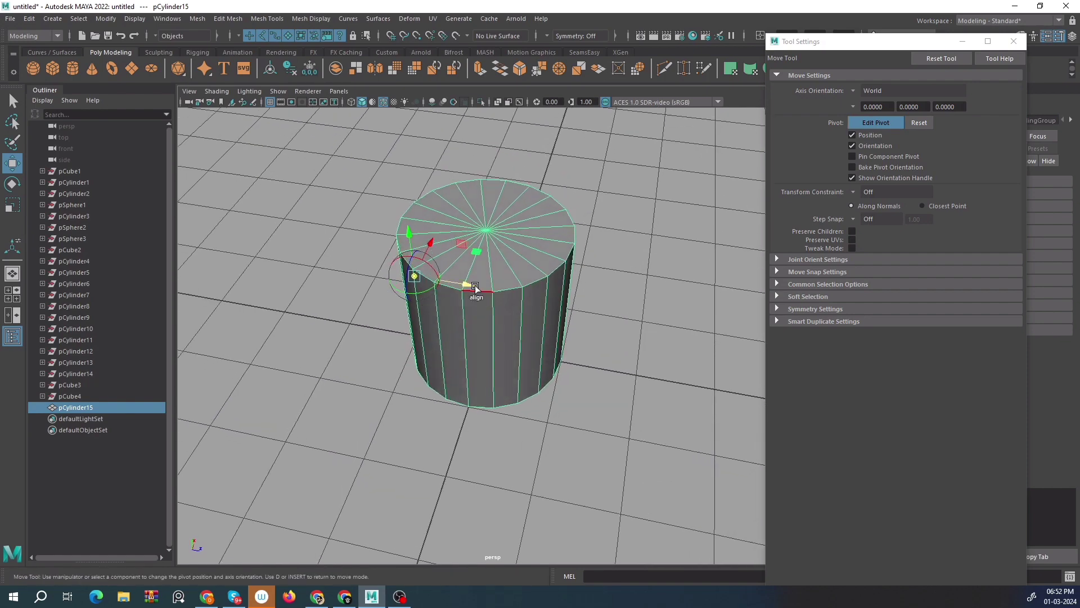
pyautogui.moveTo(475, 288); pyautogui.dragTo(723, 322)
pyautogui.keyDown('alt'); pyautogui.moveTo(631, 320); pyautogui.dragTo(617, 230); pyautogui.keyUp('alt')
pyautogui.press('d')
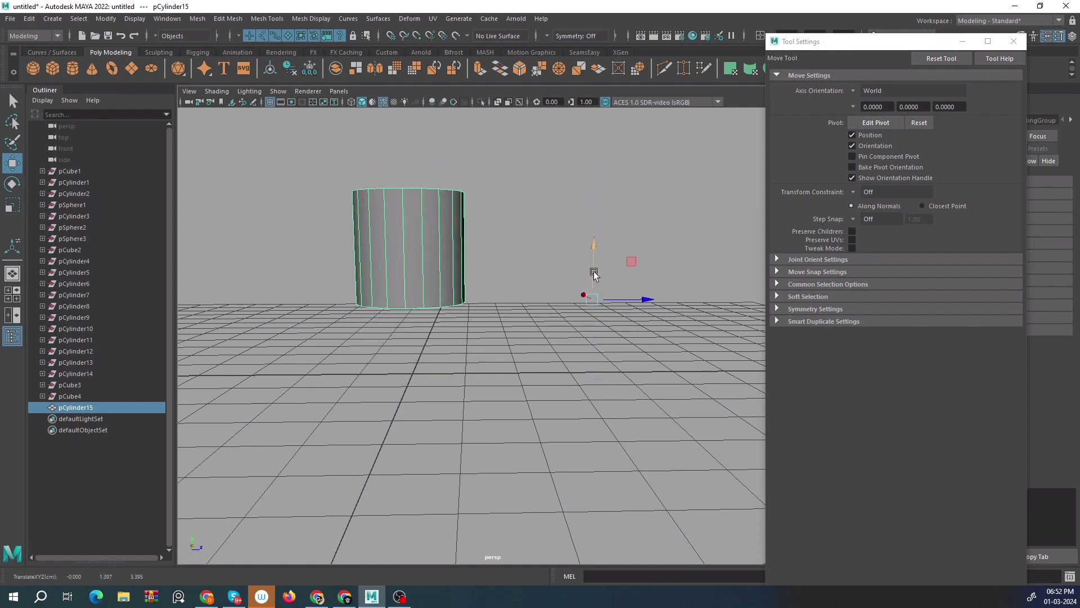
# Test moving the cylinder down along the Y axis with its pivot outside the mesh, and undo the move.
pyautogui.moveTo(594, 274); pyautogui.dragTo(593, 319)
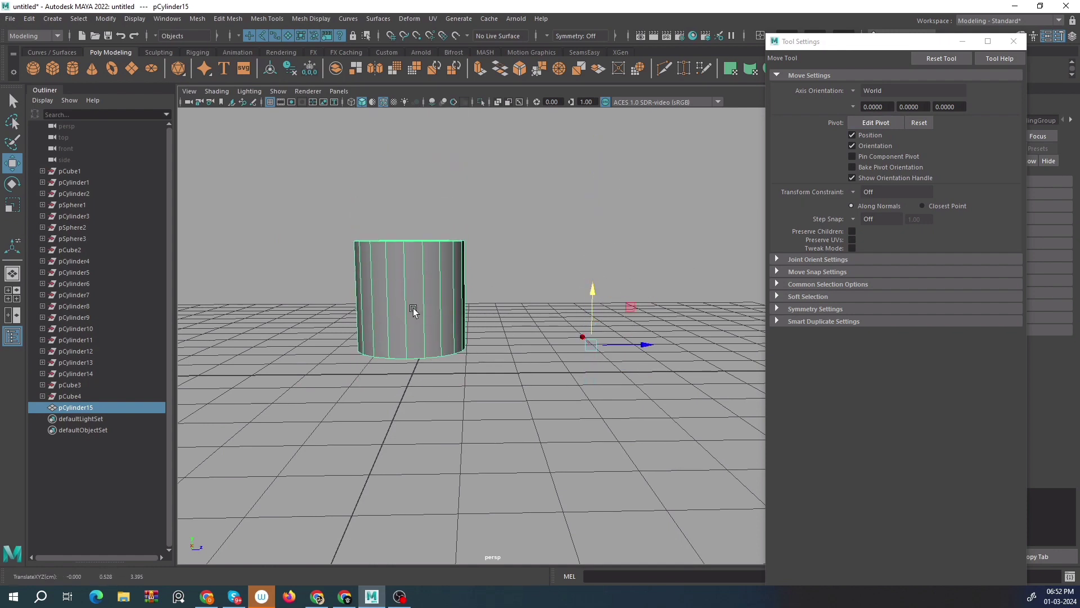
pyautogui.keyDown('alt'); pyautogui.moveTo(438, 358); pyautogui.dragTo(479, 368); pyautogui.keyUp('alt')
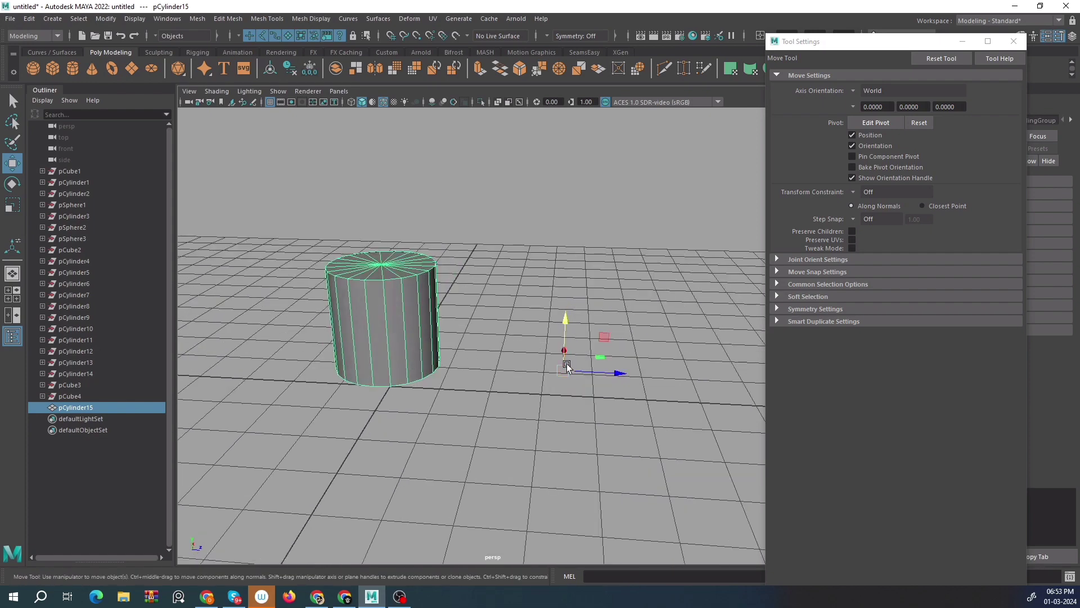
pyautogui.hotkey('ctrl', 'z')
pyautogui.hotkey('ctrl', 'z')
pyautogui.keyDown('alt'); pyautogui.moveTo(494, 404); pyautogui.dragTo(556, 367); pyautogui.keyUp('alt')
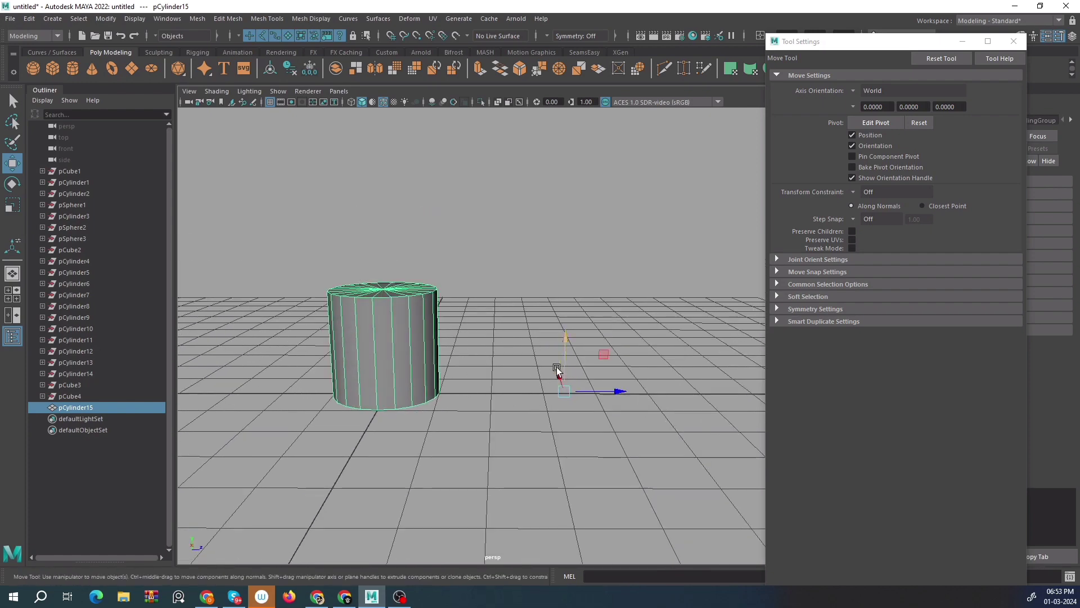
# Return the cylinder's pivot to the middle of the mesh with Center Pivot and inspect it.
pyautogui.click(272, 73)
pyautogui.keyDown('alt'); pyautogui.moveTo(389, 307); pyautogui.dragTo(400, 318, button='middle'); pyautogui.keyUp('alt')
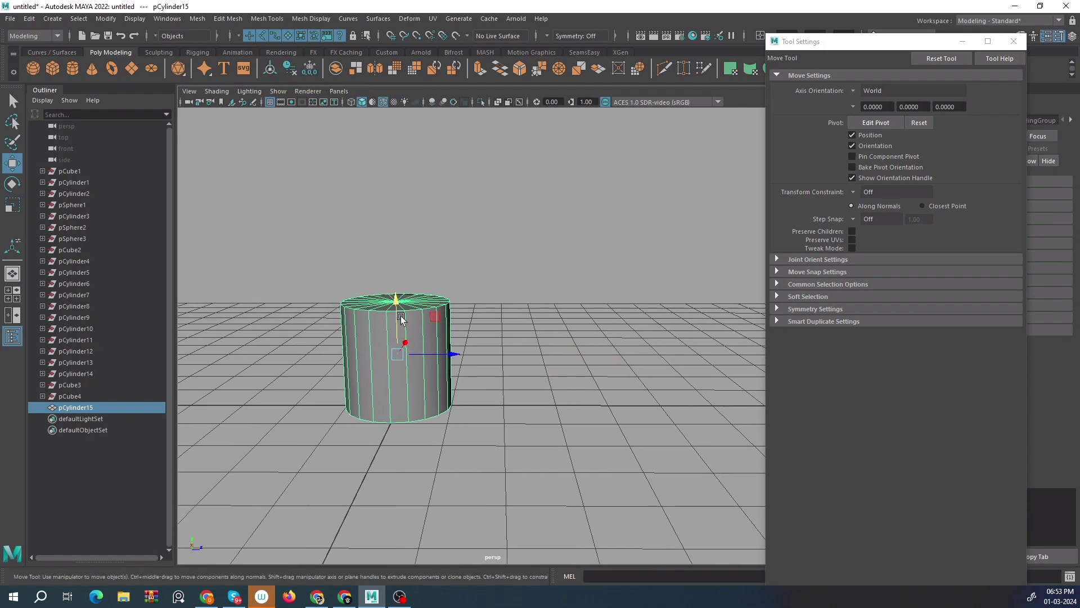
pyautogui.keyDown('alt'); pyautogui.moveTo(400, 318); pyautogui.dragTo(279, 355); pyautogui.keyUp('alt')
pyautogui.scroll(5, 427, 331)
pyautogui.scroll(-3, 347, 333)
pyautogui.keyDown('alt'); pyautogui.moveTo(347, 333); pyautogui.dragTo(413, 322); pyautogui.keyUp('alt')
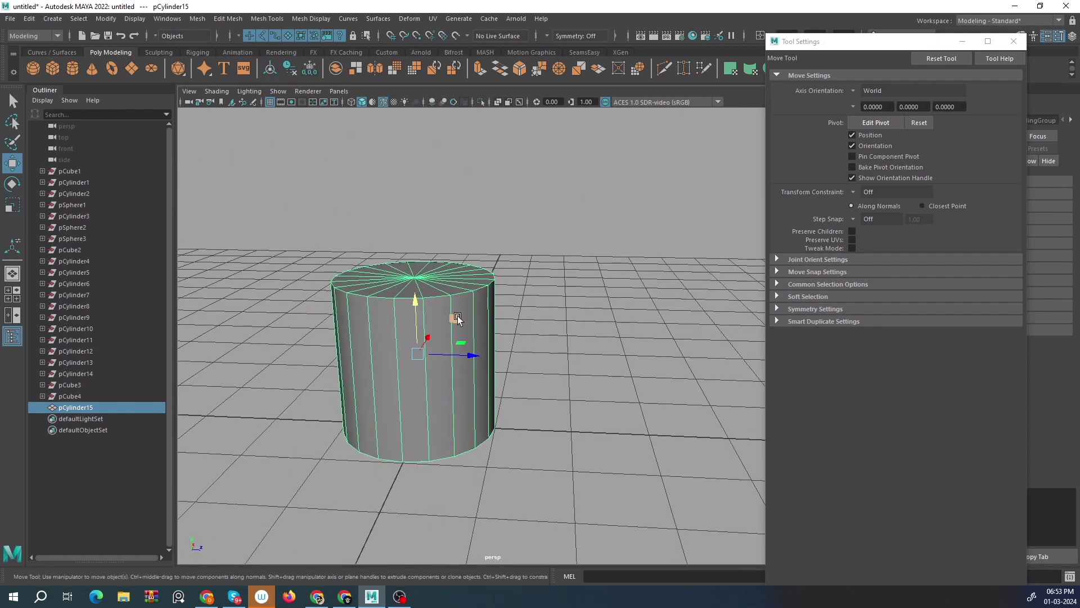
# Delete the cylinder and create a new polygon cube at the centre of the grid.
pyautogui.press('Delete')
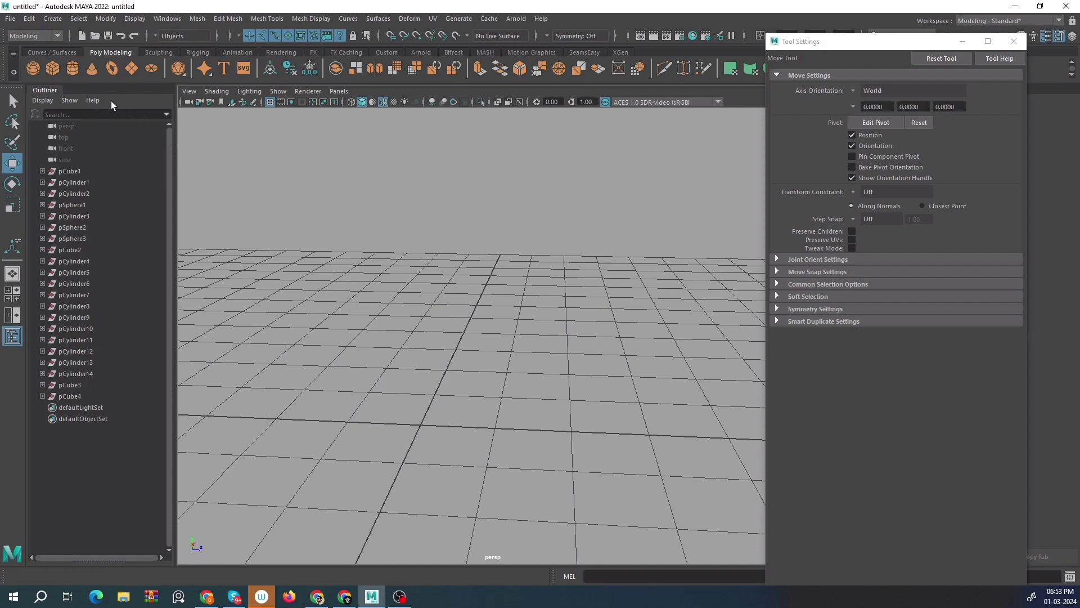
pyautogui.click(55, 69)
pyautogui.keyDown('alt'); pyautogui.moveTo(434, 324); pyautogui.dragTo(437, 258, button='middle'); pyautogui.keyUp('alt')
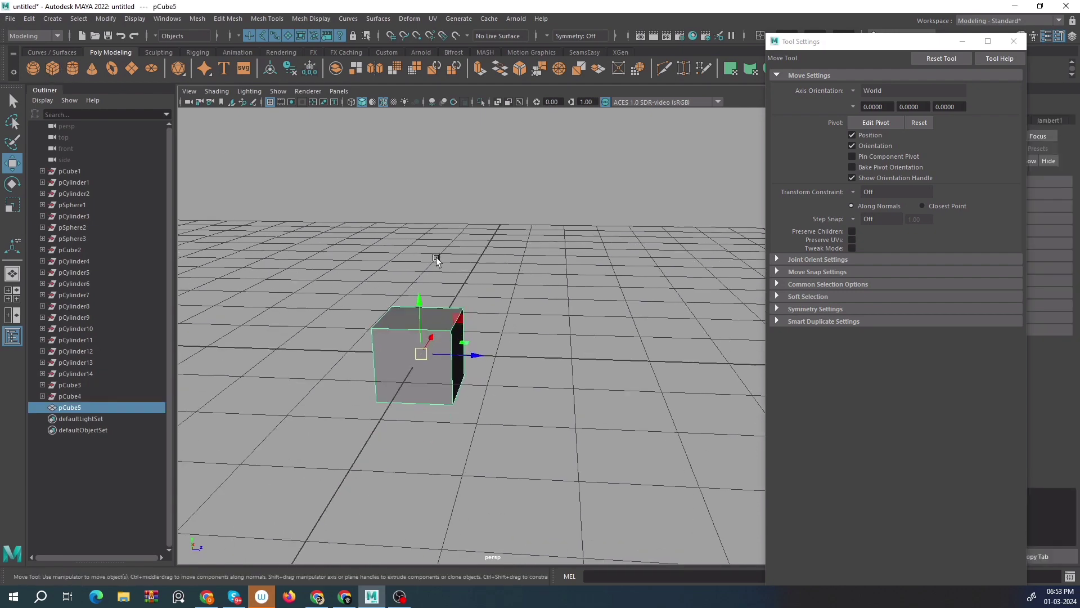
# Move the new cube up along the Y axis so it sits above the grid.
pyautogui.keyDown('alt'); pyautogui.moveTo(397, 332); pyautogui.dragTo(414, 321); pyautogui.keyUp('alt')
pyautogui.keyDown('alt'); pyautogui.moveTo(414, 320); pyautogui.dragTo(463, 319, button='middle'); pyautogui.keyUp('alt')
pyautogui.scroll(3, 459, 315)
pyautogui.moveTo(457, 313); pyautogui.dragTo(468, 245)
# Edit the cube's pivot, snapping it to a bottom corner vertex of the front face, and leave pivot editing.
pyautogui.scroll(-2, 470, 262)
pyautogui.keyDown('alt'); pyautogui.moveTo(537, 264); pyautogui.dragTo(463, 298); pyautogui.keyUp('alt')
pyautogui.scroll(5, 506, 321)
pyautogui.keyDown('alt'); pyautogui.moveTo(531, 330); pyautogui.dragTo(480, 333); pyautogui.keyUp('alt')
pyautogui.scroll(4, 480, 338)
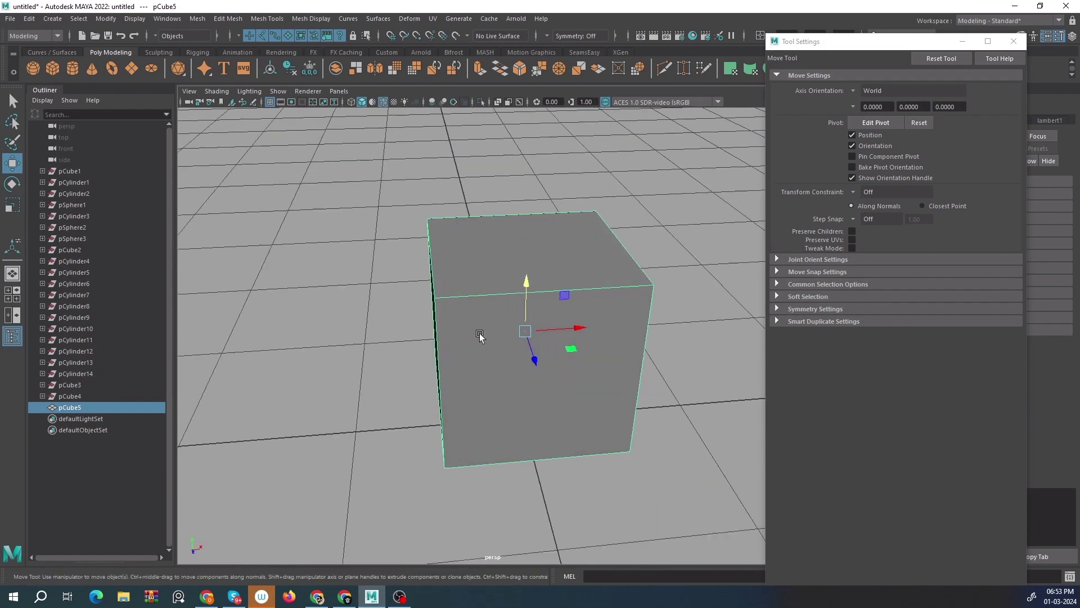
pyautogui.keyDown('alt'); pyautogui.moveTo(495, 337); pyautogui.dragTo(508, 270, button='middle'); pyautogui.keyUp('alt')
pyautogui.keyDown('alt'); pyautogui.moveTo(508, 269); pyautogui.dragTo(503, 269); pyautogui.keyUp('alt')
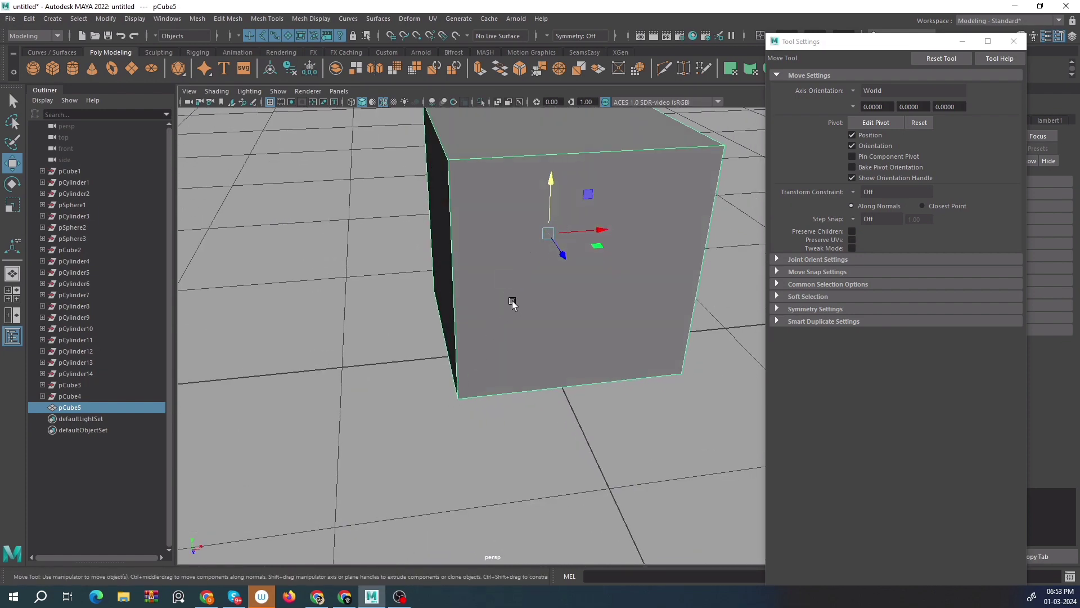
pyautogui.press('d')
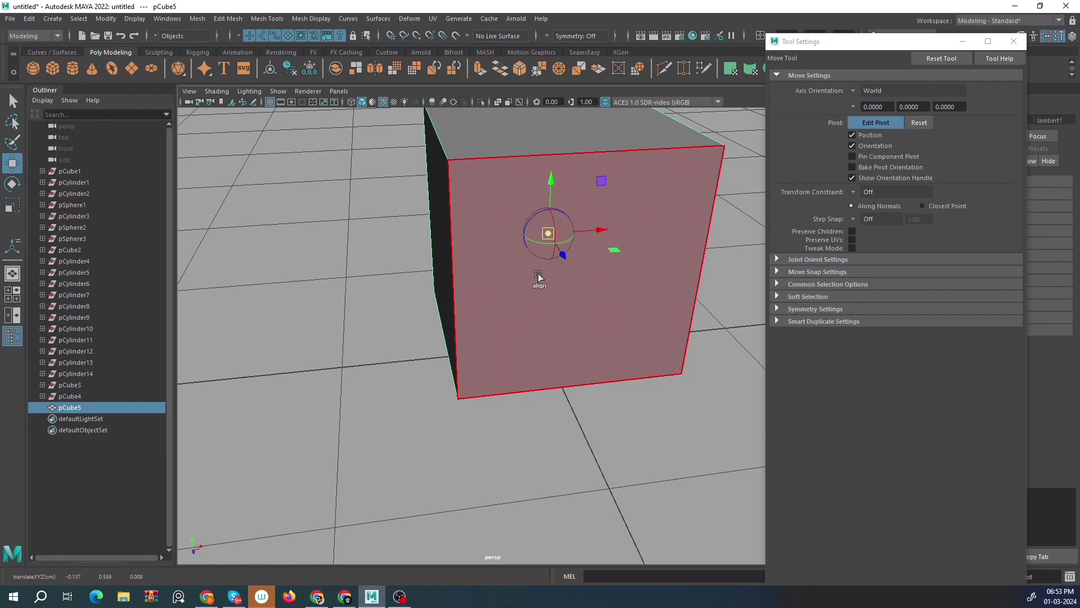
pyautogui.keyDown('alt'); pyautogui.moveTo(539, 276); pyautogui.dragTo(560, 235); pyautogui.keyUp('alt')
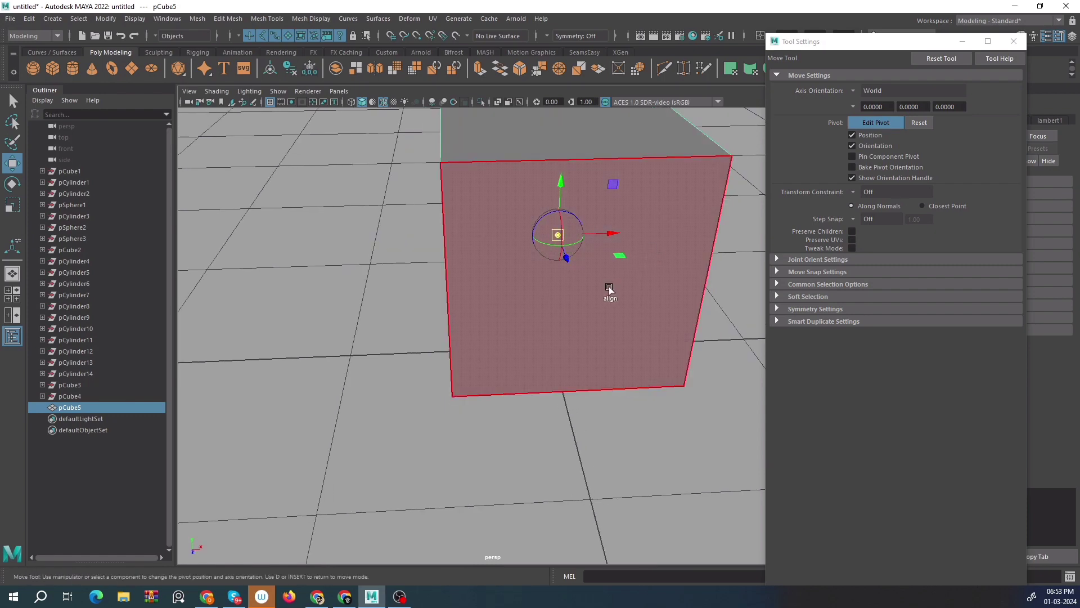
pyautogui.keyDown('alt'); pyautogui.moveTo(607, 285); pyautogui.dragTo(546, 288); pyautogui.keyUp('alt')
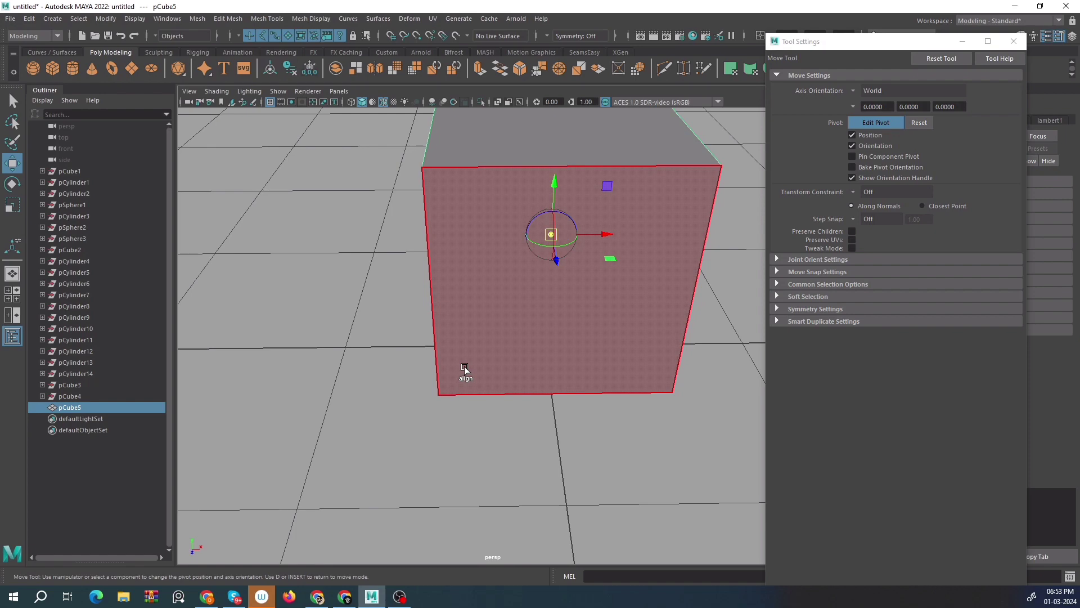
pyautogui.press('v')
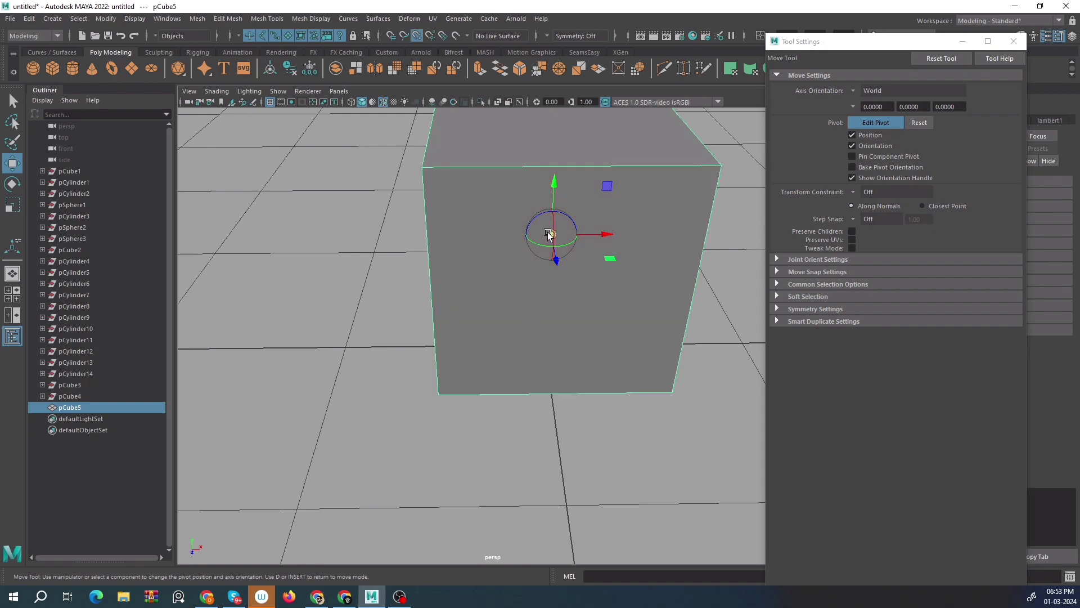
pyautogui.moveTo(549, 234); pyautogui.dragTo(476, 313)
pyautogui.moveTo(462, 334); pyautogui.dragTo(449, 368, button='middle')
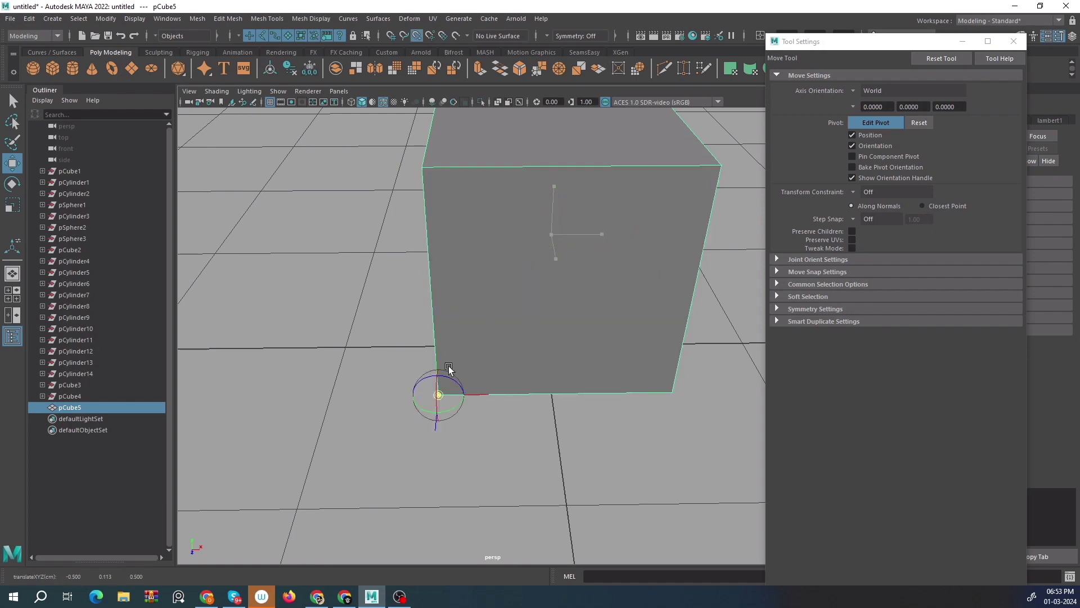
pyautogui.moveTo(453, 330); pyautogui.dragTo(405, 429, button='middle')
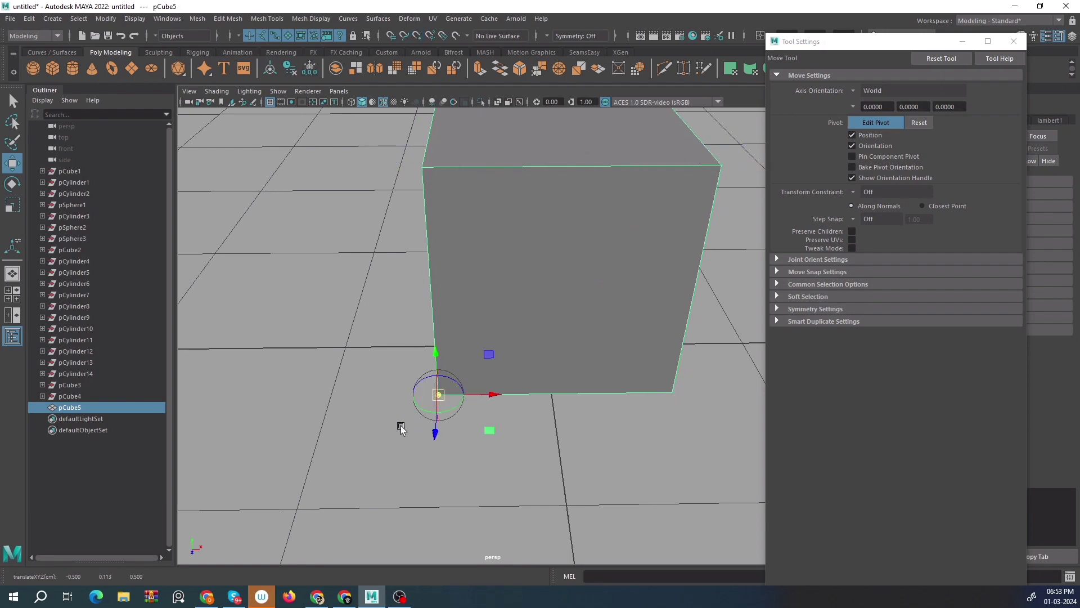
pyautogui.keyDown('alt'); pyautogui.moveTo(393, 415); pyautogui.dragTo(443, 339); pyautogui.keyUp('alt')
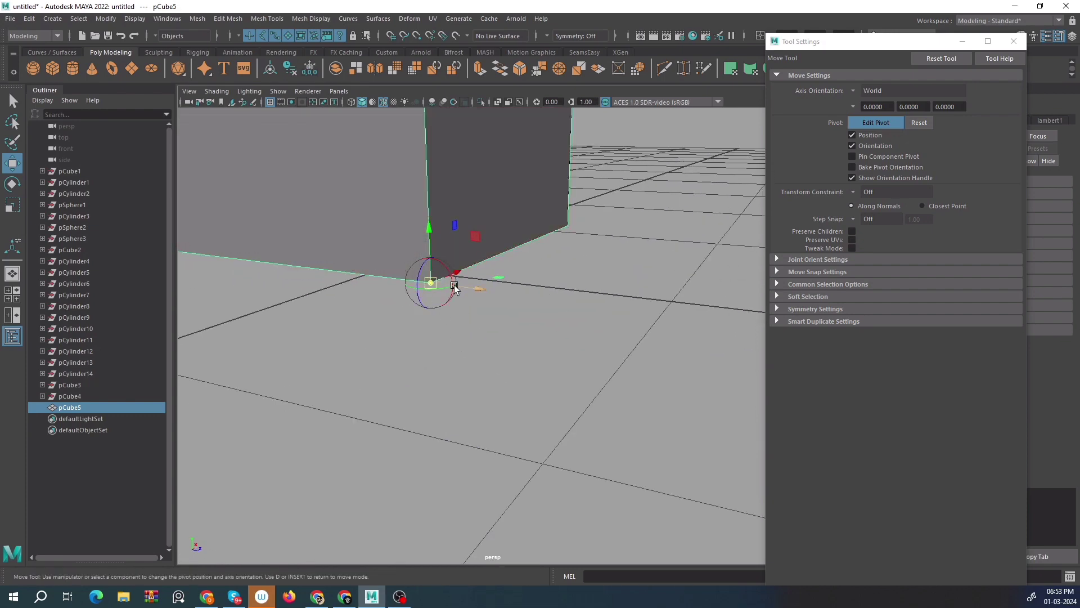
pyautogui.press('d')
# Rotate the cube around its corner pivot with the Rotate tool so that it stands tilted.
pyautogui.keyDown('alt'); pyautogui.moveTo(455, 292); pyautogui.dragTo(447, 367); pyautogui.keyUp('alt')
pyautogui.press('e')
pyautogui.moveTo(404, 317); pyautogui.dragTo(482, 270)
pyautogui.scroll(-5, 476, 313)
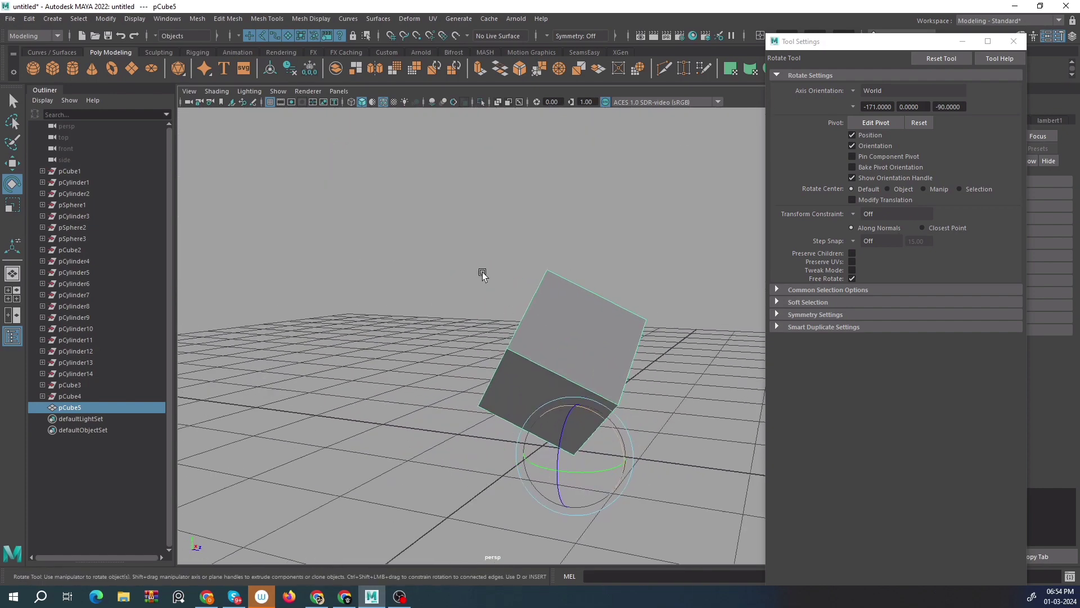
# Duplicate the tilted cube and move the copy clear of the original, with its pivot centred.
pyautogui.hotkey('ctrl', 'd')
pyautogui.keyDown('alt'); pyautogui.moveTo(223, 212); pyautogui.dragTo(491, 358); pyautogui.keyUp('alt')
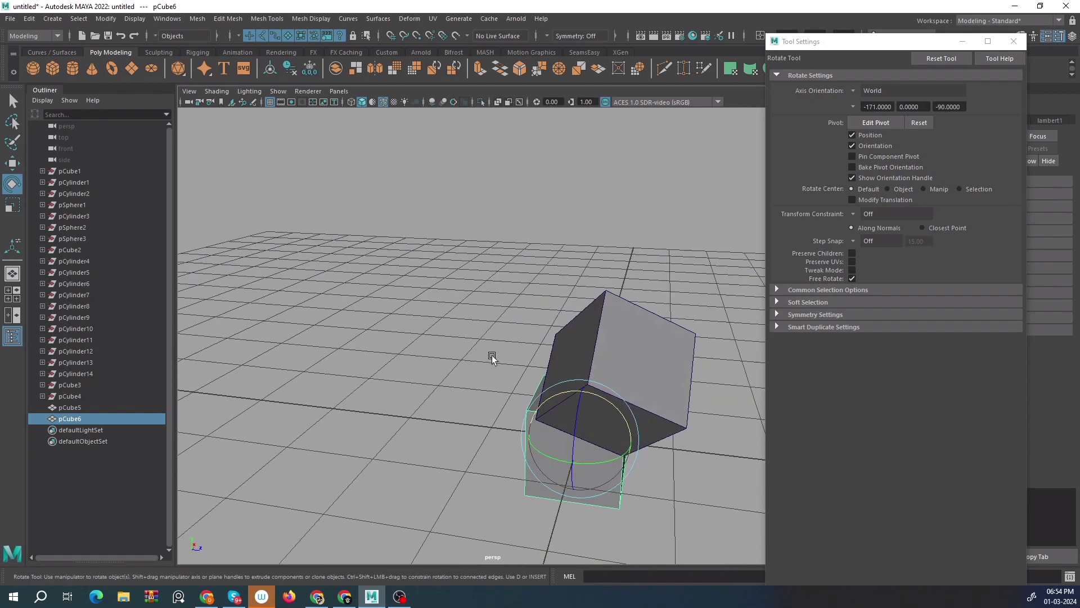
pyautogui.press('w')
pyautogui.moveTo(615, 443); pyautogui.dragTo(486, 343)
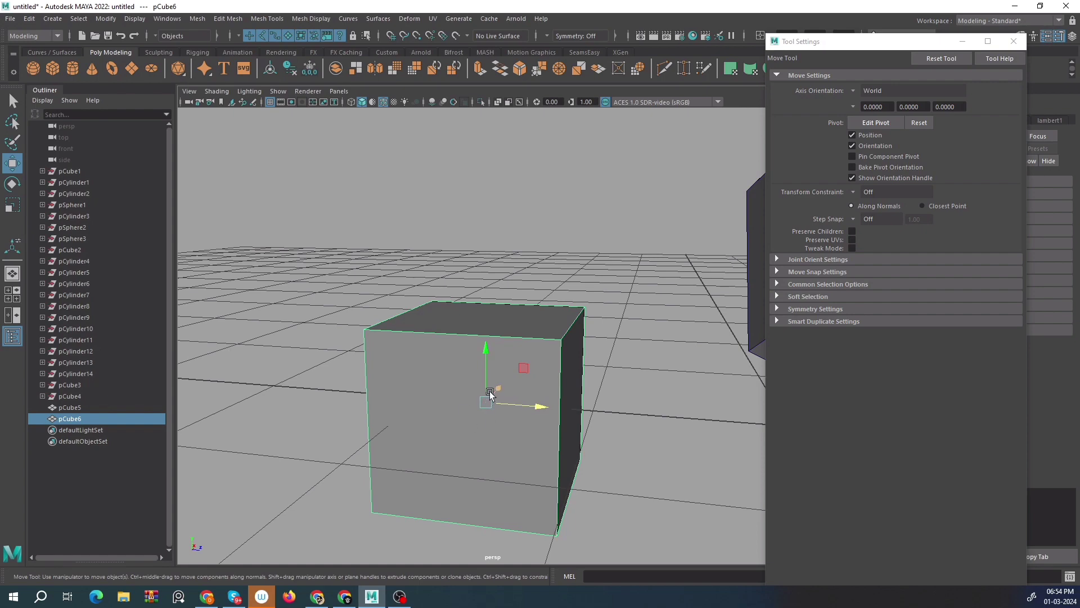
# Rotate the duplicate cube about its centred pivot, and reselect the original cube for comparison.
pyautogui.press('e')
pyautogui.keyDown('alt'); pyautogui.moveTo(489, 394); pyautogui.dragTo(562, 437); pyautogui.keyUp('alt')
pyautogui.click(568, 391)
pyautogui.keyDown('alt'); pyautogui.moveTo(617, 386); pyautogui.dragTo(539, 432); pyautogui.keyUp('alt')
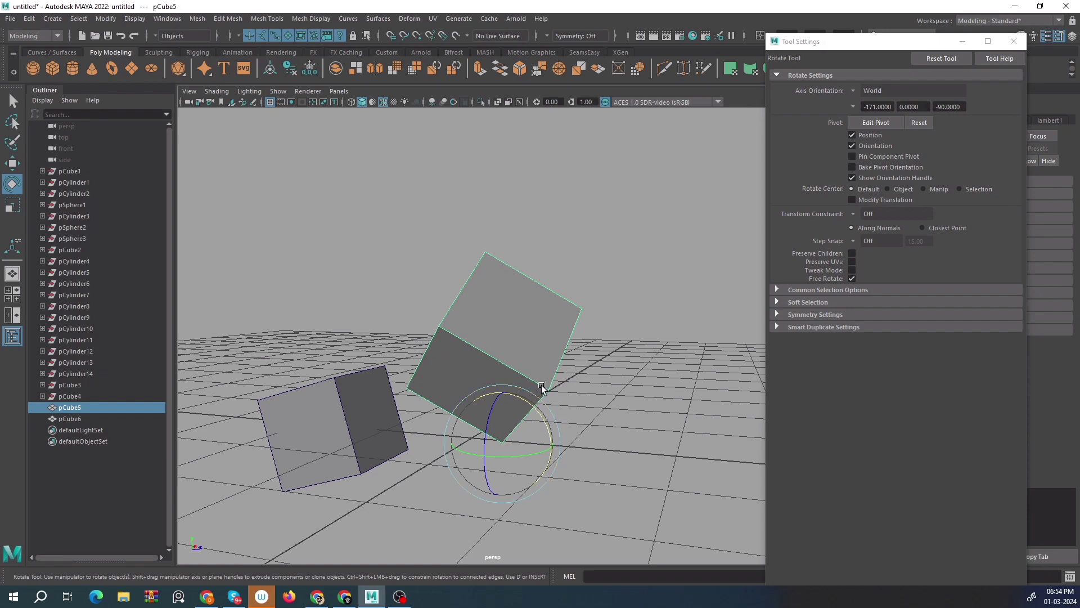
# Reset the Move Tool settings and centre the original cube's pivot with Center Pivot.
pyautogui.press('w')
pyautogui.keyDown('alt'); pyautogui.moveTo(541, 388); pyautogui.dragTo(492, 325); pyautogui.keyUp('alt')
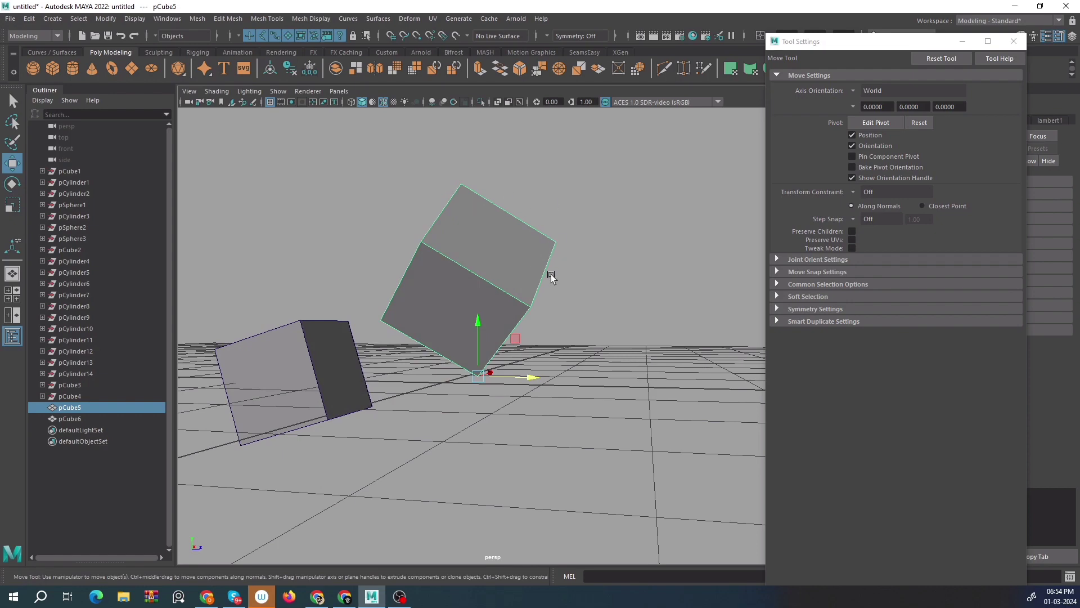
pyautogui.keyDown('alt'); pyautogui.moveTo(551, 276); pyautogui.dragTo(499, 336); pyautogui.keyUp('alt')
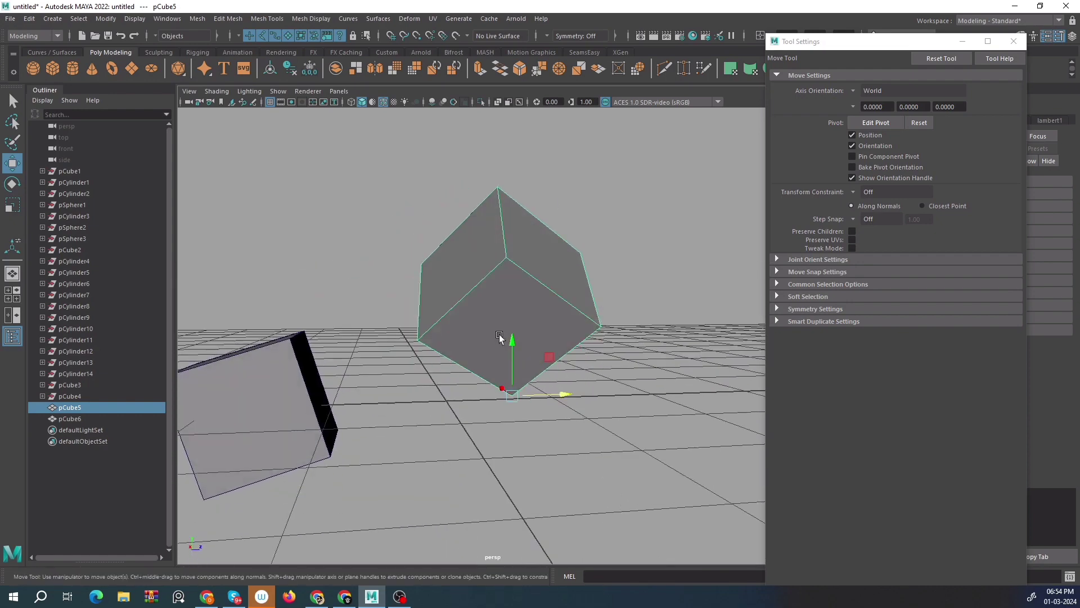
pyautogui.click(957, 57)
pyautogui.keyDown('alt'); pyautogui.moveTo(540, 301); pyautogui.dragTo(488, 315); pyautogui.keyUp('alt')
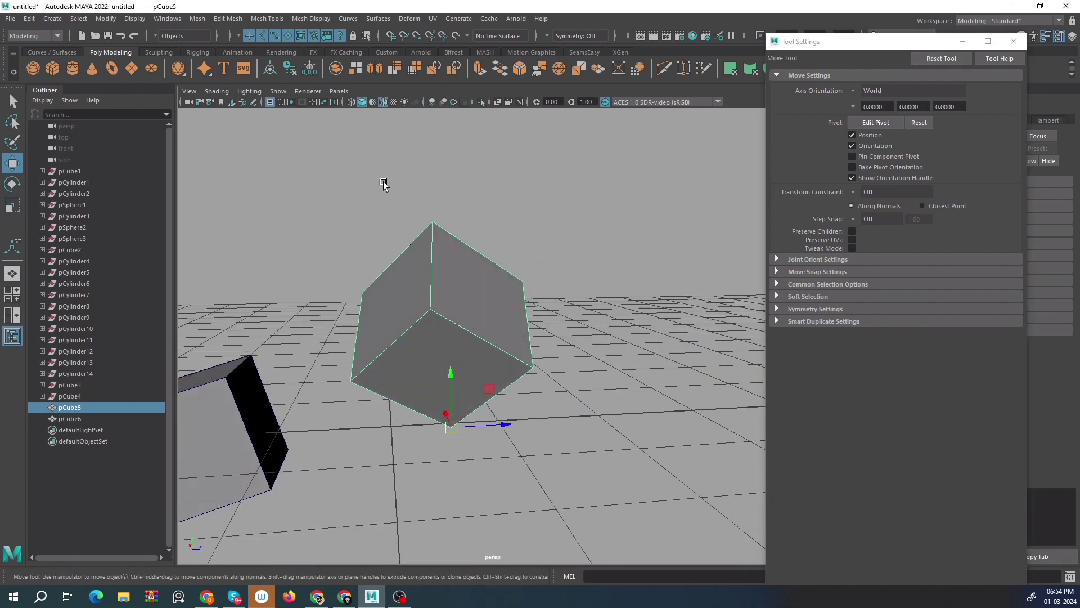
pyautogui.keyDown('alt'); pyautogui.moveTo(394, 292); pyautogui.dragTo(512, 325); pyautogui.keyUp('alt')
pyautogui.scroll(5, 509, 326)
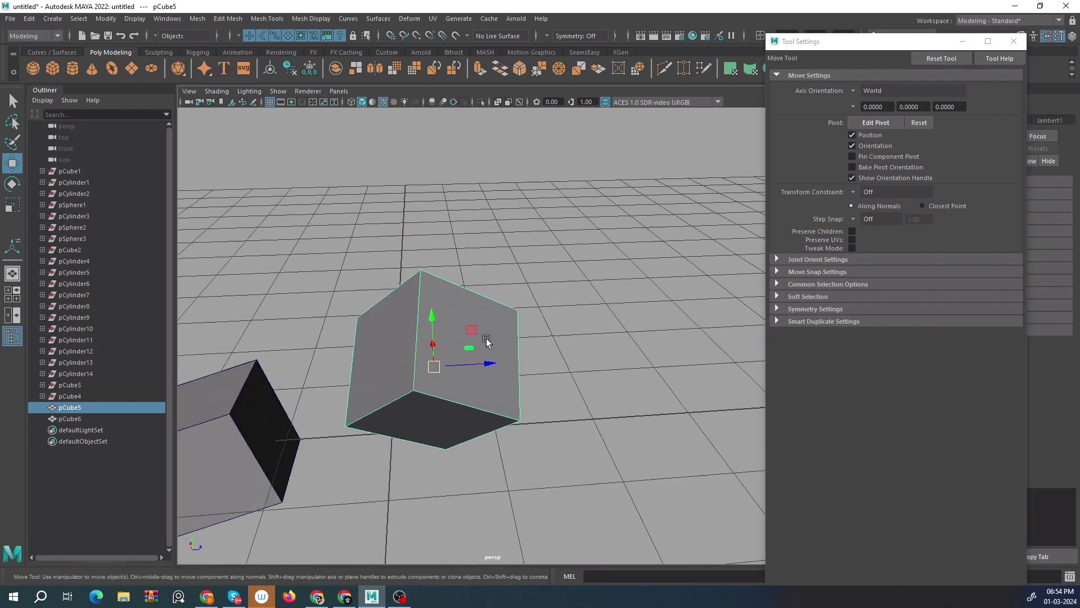
# Set the Move Tool's axis orientation to Object and check the manipulator against the tilted cube.
pyautogui.click(859, 87)
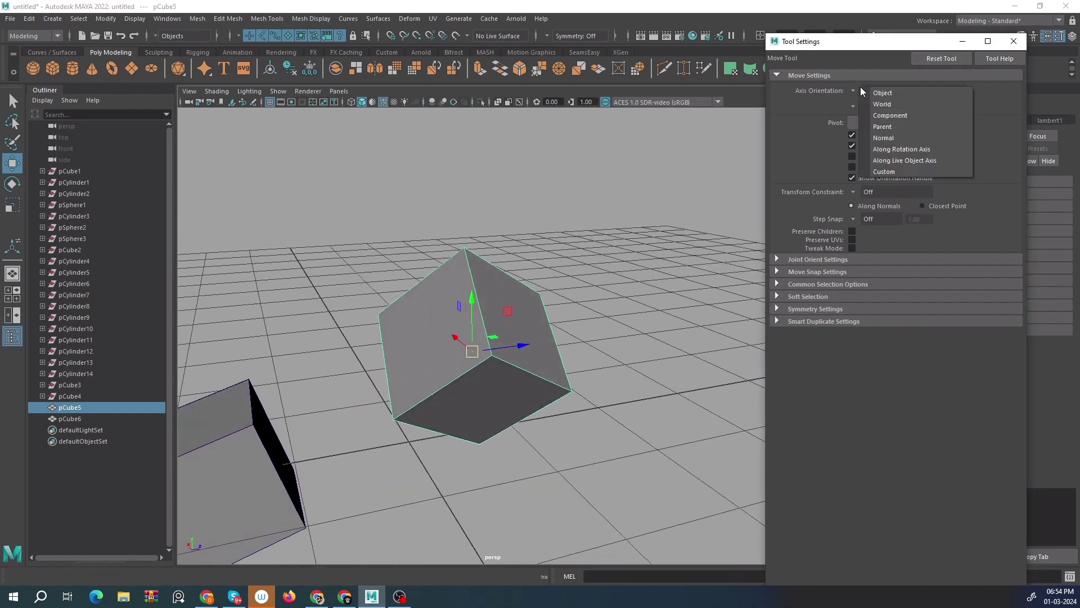
pyautogui.click(892, 92)
pyautogui.scroll(-4, 322, 316)
pyautogui.keyDown('alt'); pyautogui.moveTo(322, 316); pyautogui.dragTo(454, 316); pyautogui.keyUp('alt')
pyautogui.scroll(-5, 501, 321)
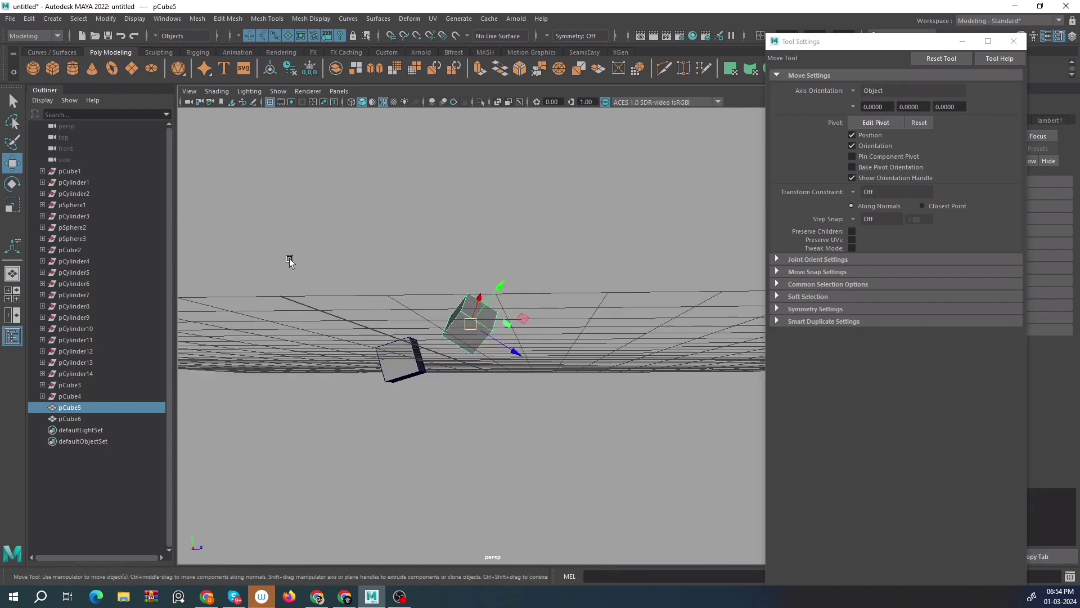
# Select both tilted cubes together and delete them from the scene.
pyautogui.moveTo(289, 258); pyautogui.dragTo(480, 385)
pyautogui.scroll(4, 481, 383)
pyautogui.moveTo(485, 332)
pyautogui.keyDown('alt'); pyautogui.mouseDown()
pyautogui.moveTo(465, 361)
pyautogui.moveTo(427, 373)
pyautogui.moveTo(466, 315)
pyautogui.moveTo(479, 319)
pyautogui.mouseUp(); pyautogui.keyUp('alt')
pyautogui.press('Delete')
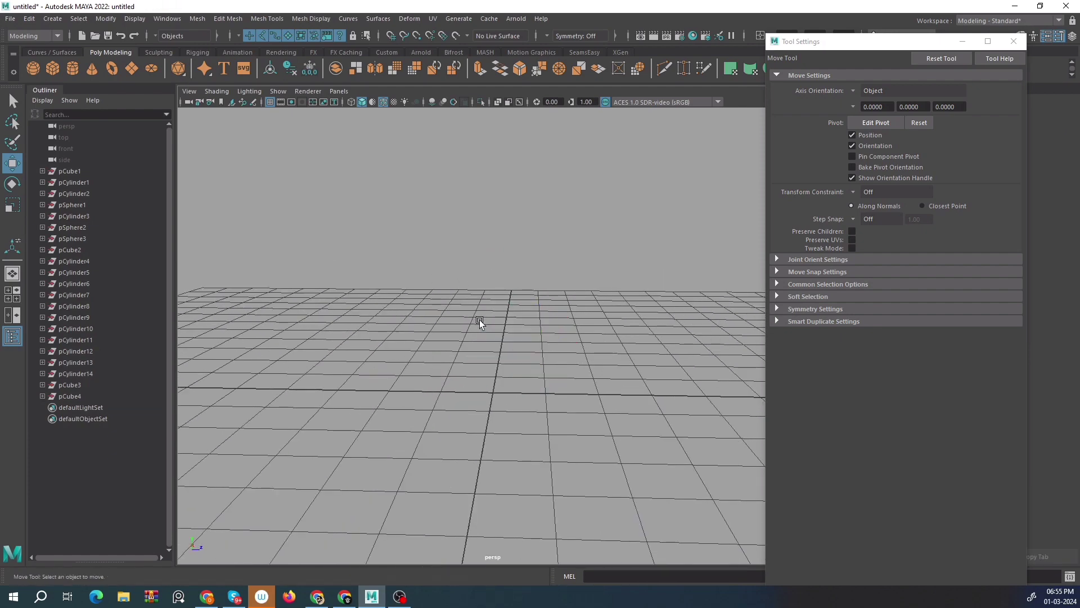
pyautogui.keyDown('alt'); pyautogui.moveTo(445, 348); pyautogui.dragTo(526, 270); pyautogui.keyUp('alt')
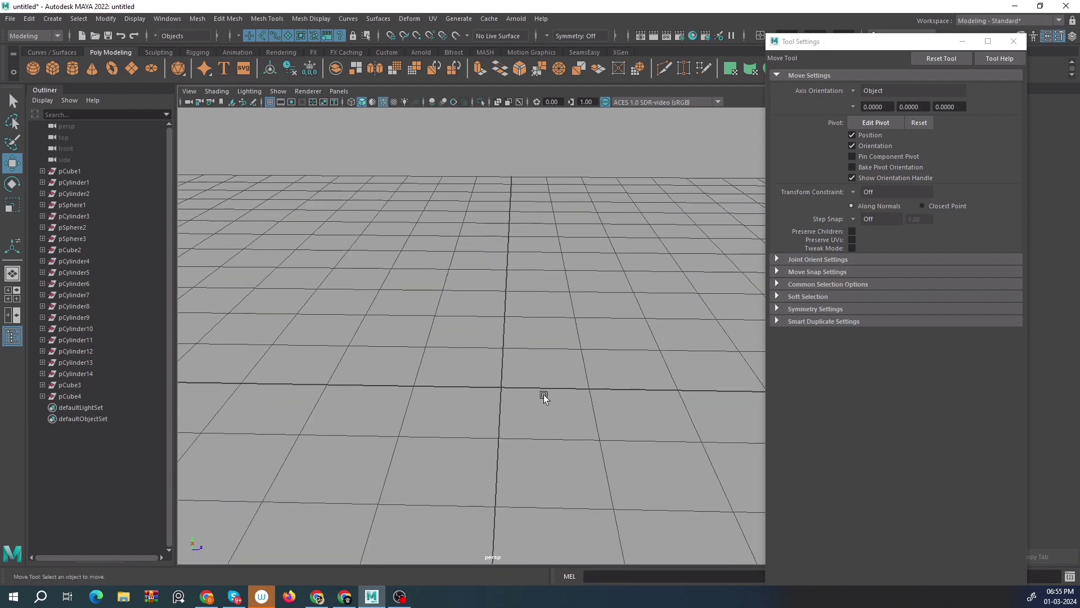
pyautogui.keyDown('alt'); pyautogui.moveTo(514, 307); pyautogui.dragTo(470, 302); pyautogui.keyUp('alt')
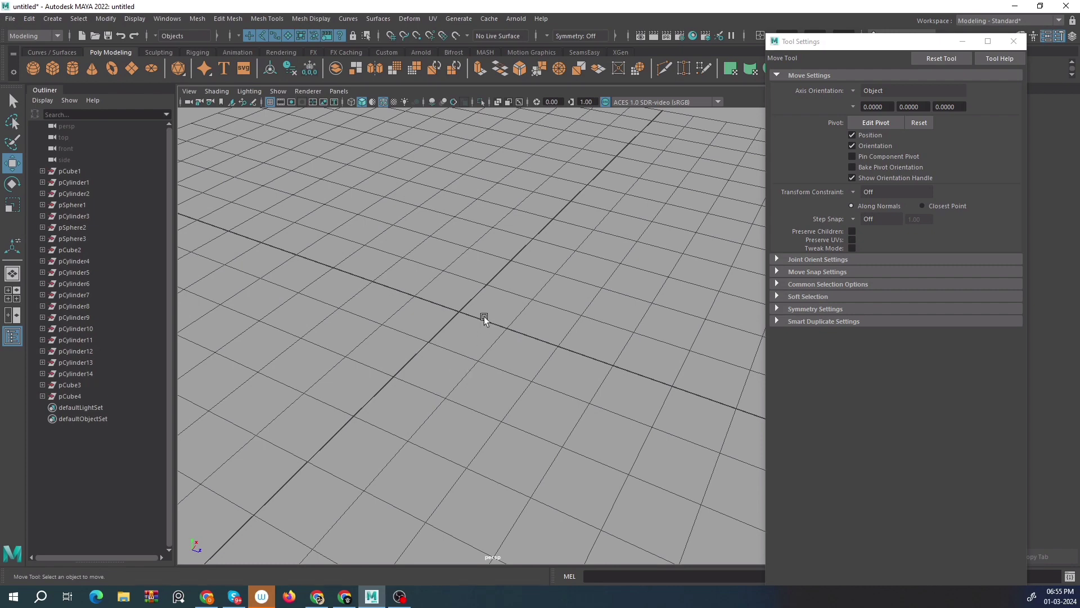
pyautogui.keyDown('alt'); pyautogui.moveTo(461, 301); pyautogui.dragTo(500, 338); pyautogui.keyUp('alt')
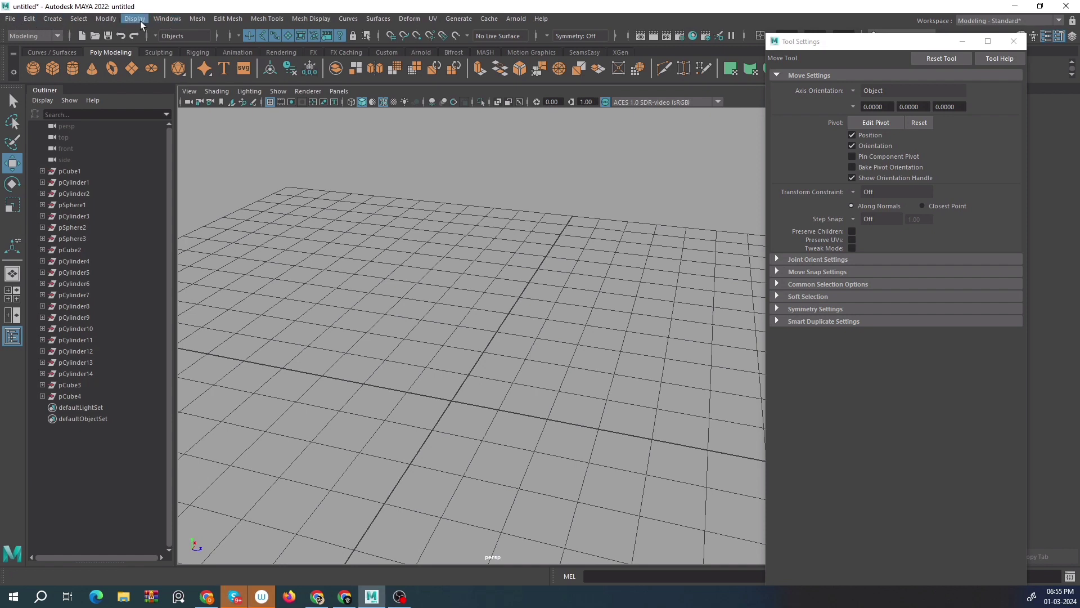
# View the Rigging and Animation menu sets, and return to the Modeling menu set.
pyautogui.click(55, 37)
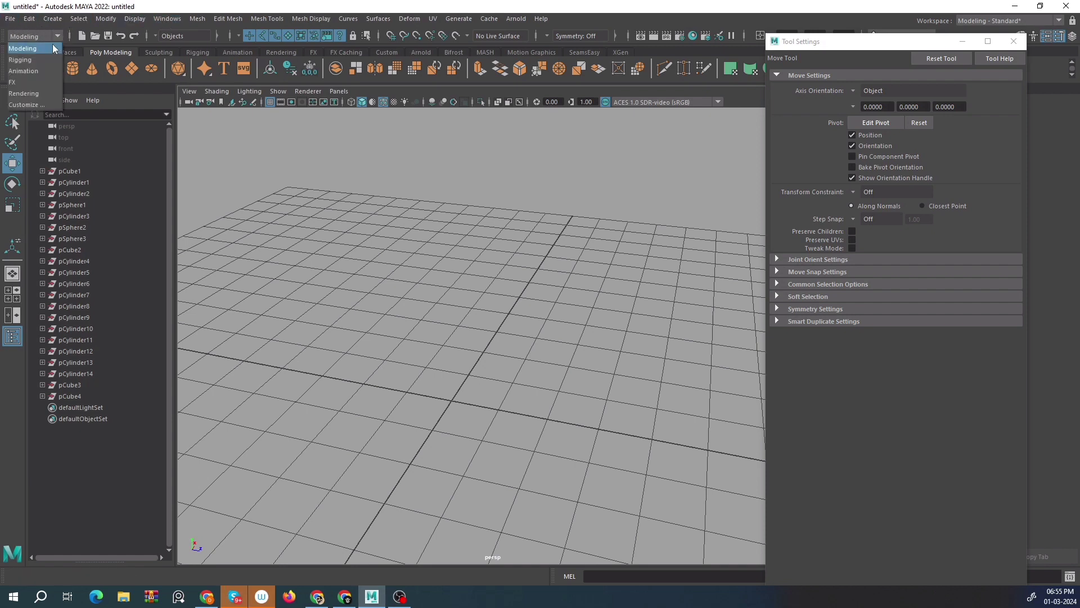
pyautogui.click(27, 60)
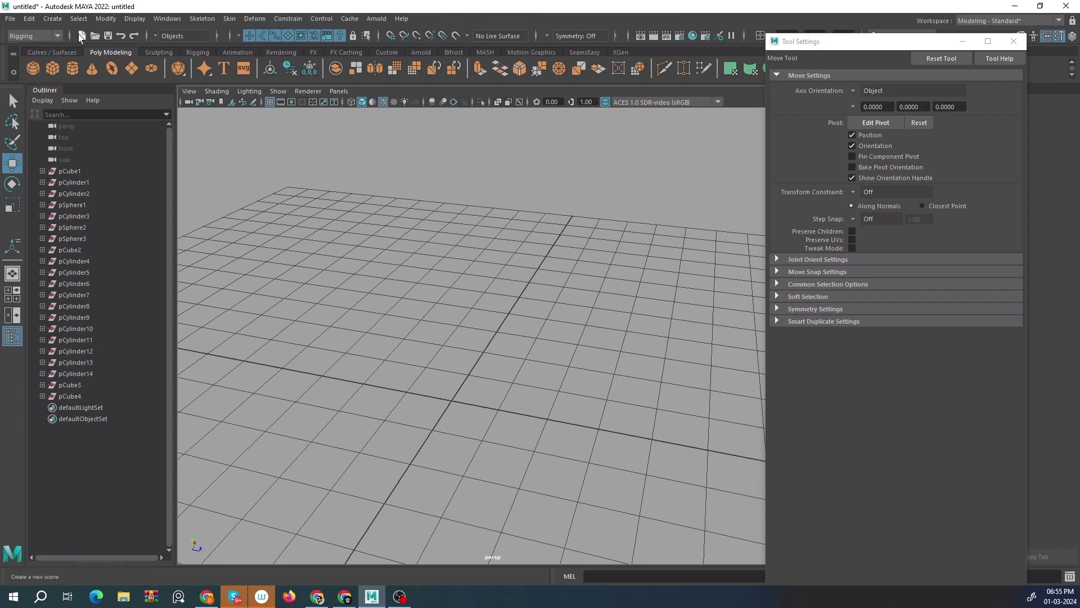
pyautogui.click(57, 36)
pyautogui.click(49, 73)
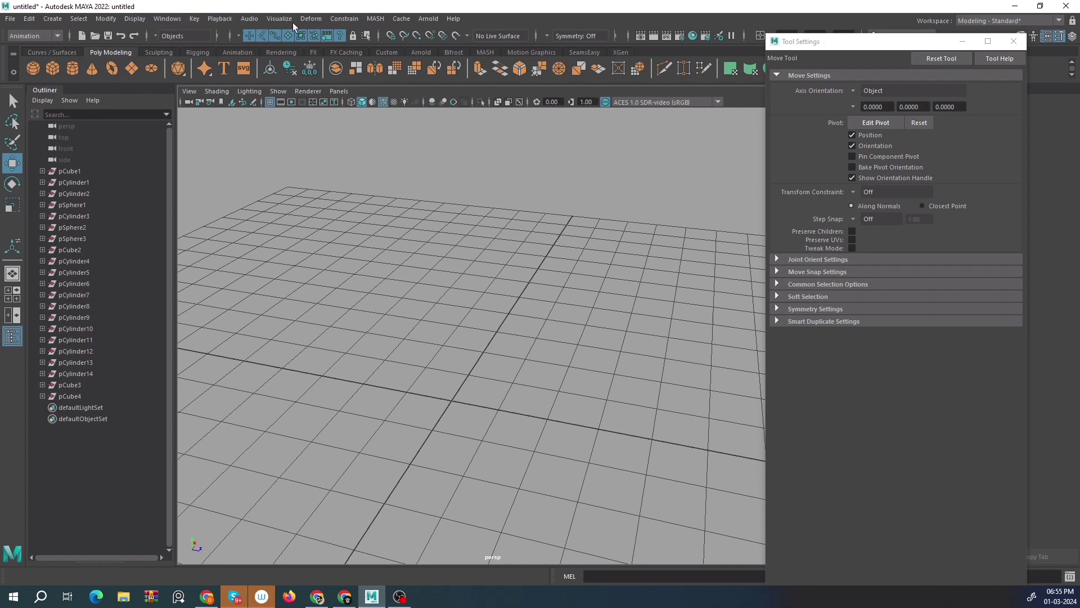
pyautogui.click(58, 36)
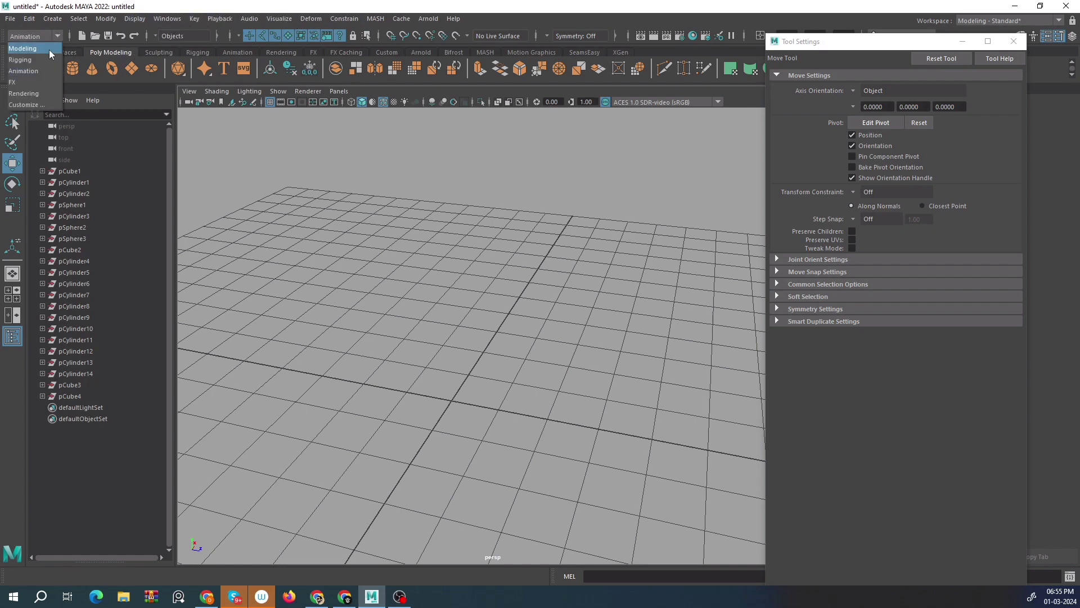
pyautogui.click(47, 50)
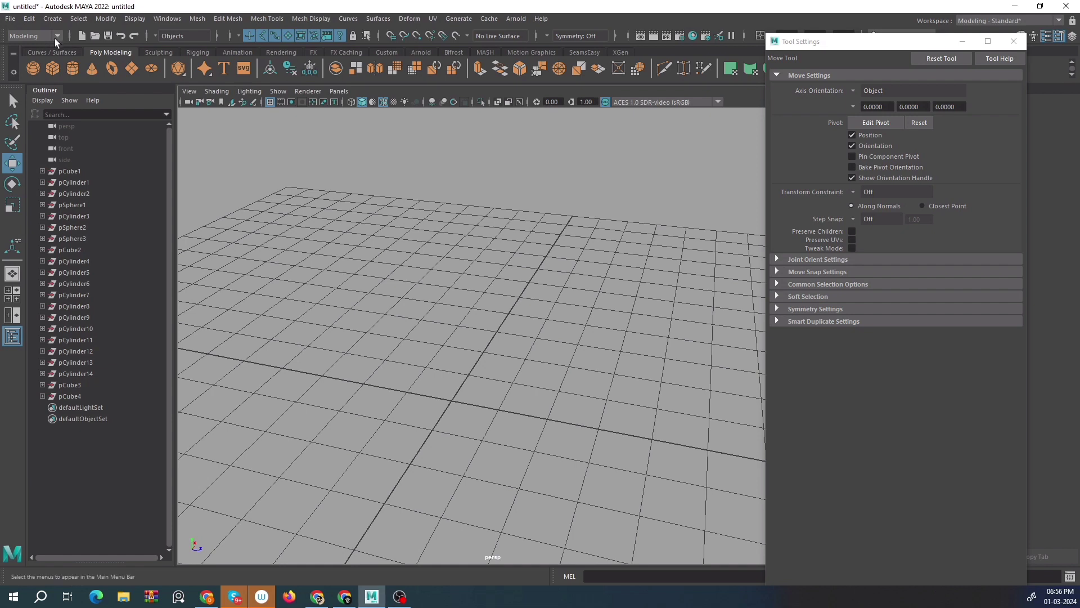
# Detach the Mesh commands as a floating window, close the Tool Settings, and place the Mesh window over the Attribute Editor.
pyautogui.click(200, 20)
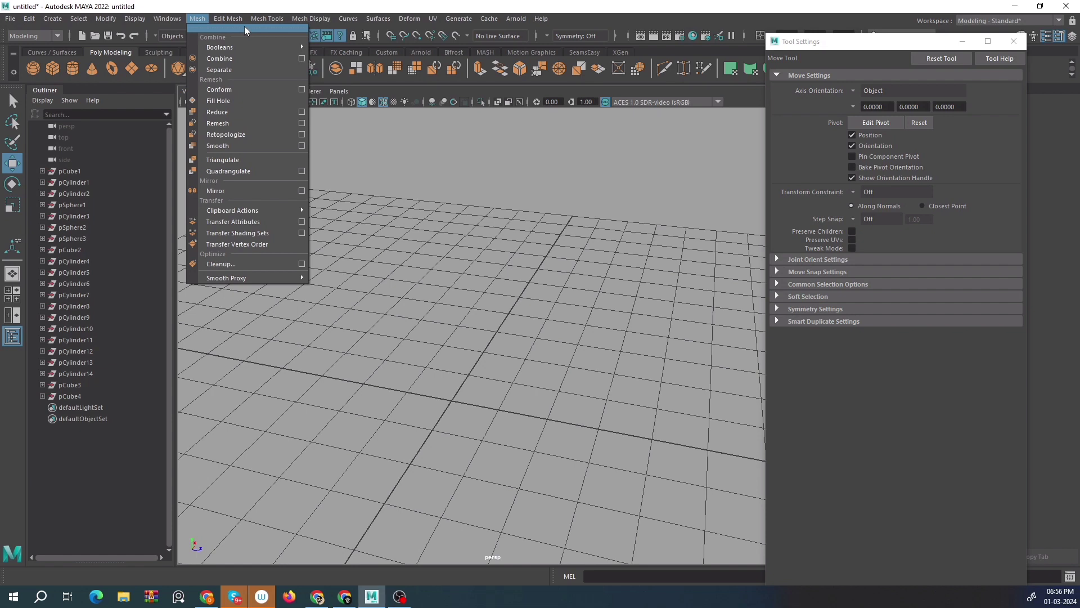
pyautogui.click(192, 22)
pyautogui.click(200, 22)
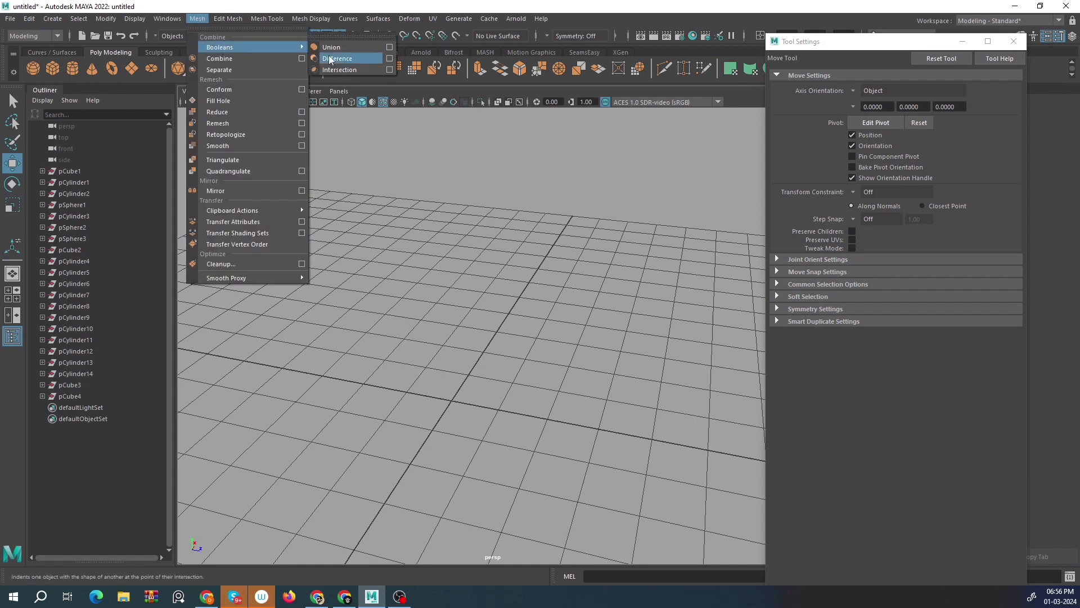
pyautogui.click(205, 27)
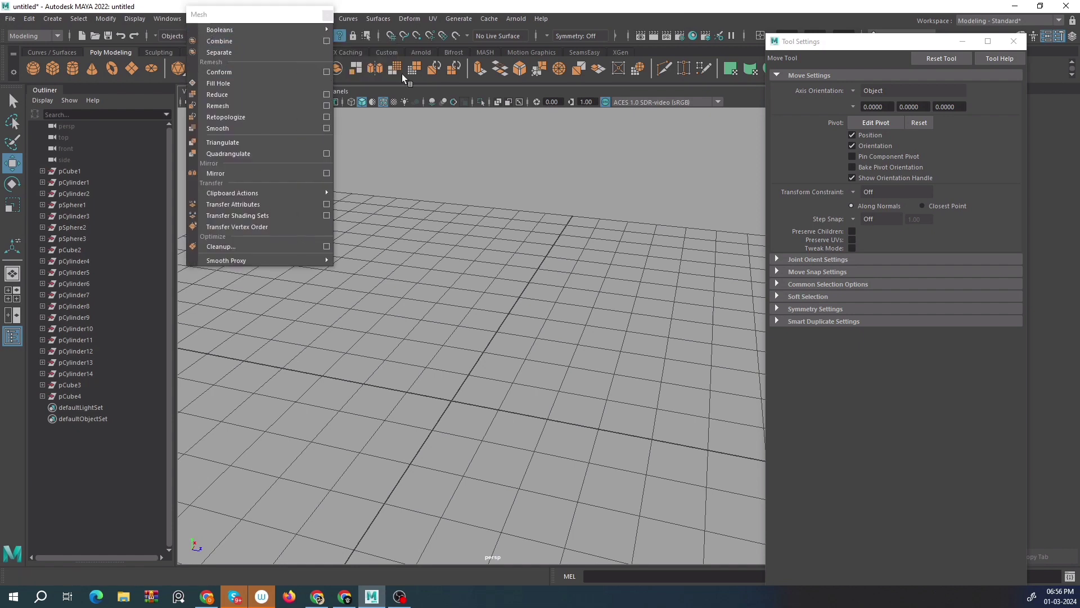
pyautogui.moveTo(264, 21); pyautogui.dragTo(914, 300)
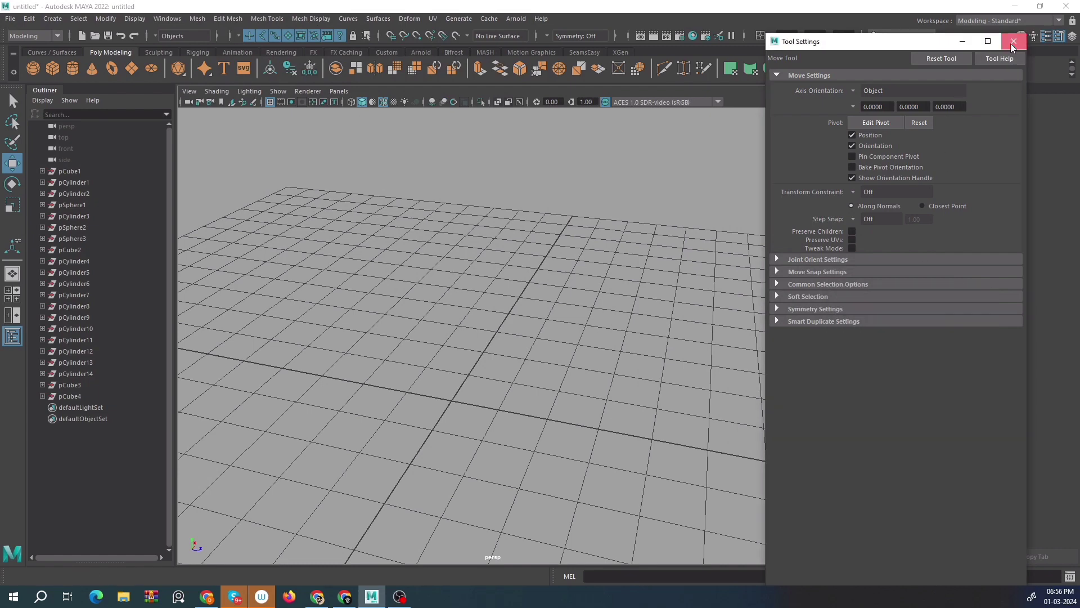
pyautogui.click(1013, 41)
pyautogui.moveTo(896, 293); pyautogui.dragTo(924, 209)
# Create a polygon sphere at the origin and raise it about 1.1 units above the grid.
pyautogui.keyDown('alt'); pyautogui.moveTo(505, 280); pyautogui.dragTo(517, 326); pyautogui.keyUp('alt')
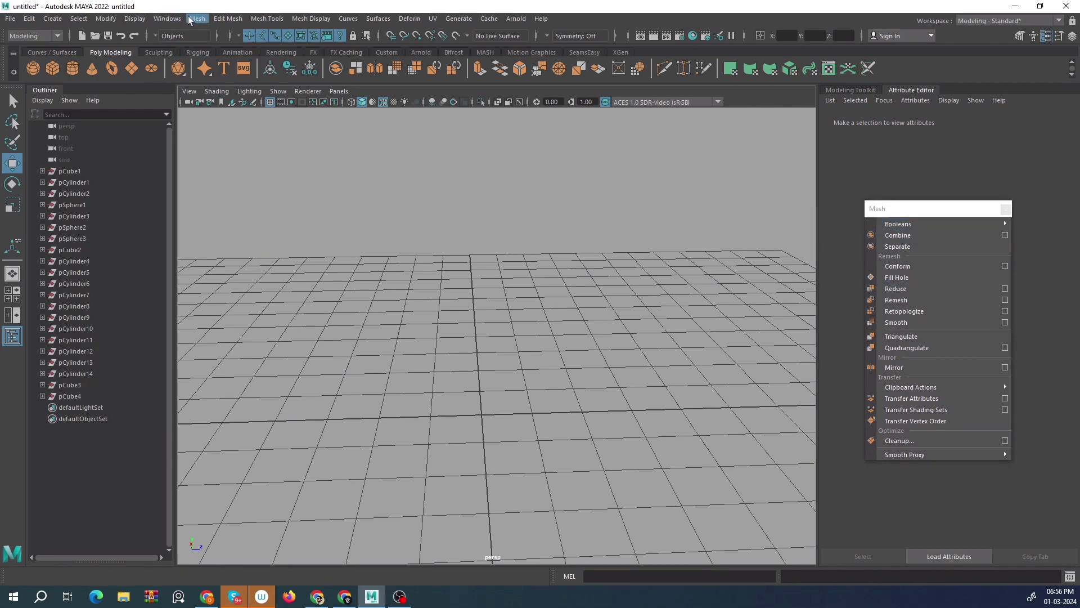
pyautogui.keyDown('alt'); pyautogui.moveTo(459, 229); pyautogui.dragTo(529, 268); pyautogui.keyUp('alt')
pyautogui.moveTo(901, 225)
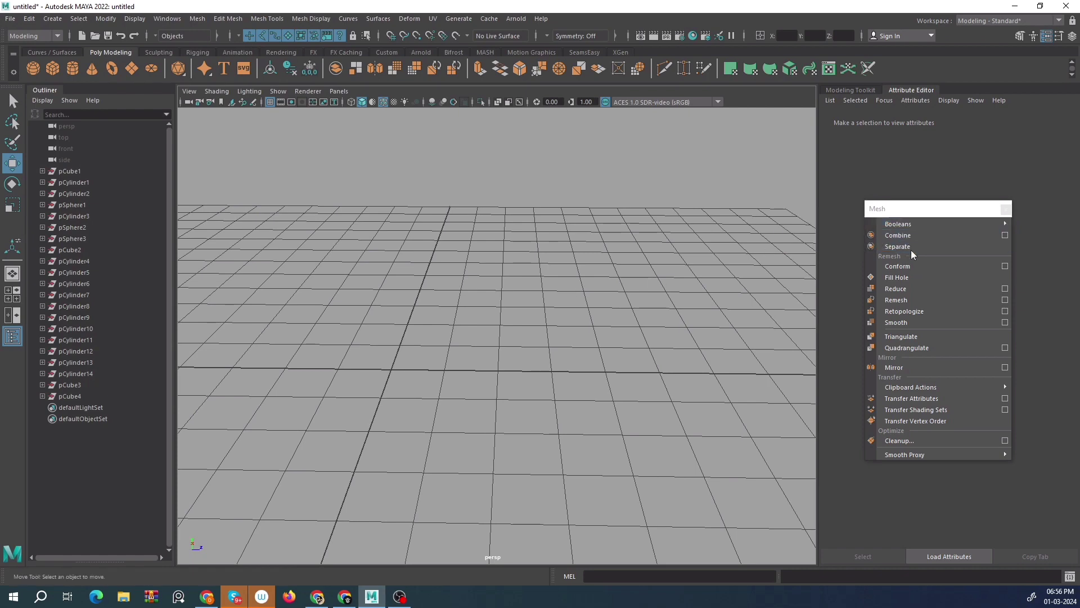
pyautogui.keyDown('alt'); pyautogui.moveTo(425, 252); pyautogui.dragTo(414, 231); pyautogui.keyUp('alt')
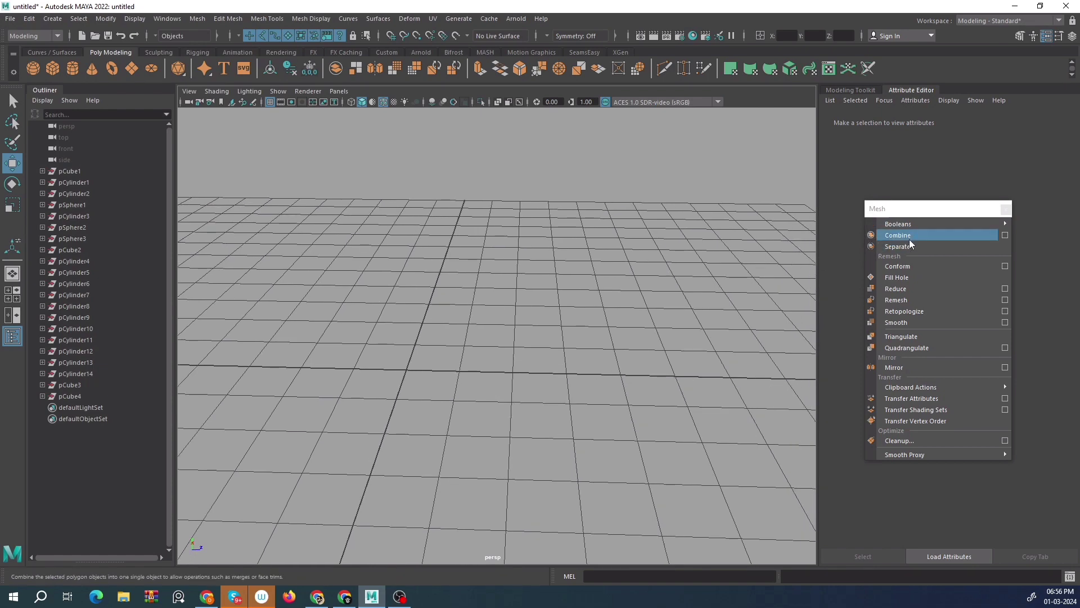
pyautogui.keyDown('alt'); pyautogui.moveTo(371, 270); pyautogui.dragTo(283, 212); pyautogui.keyUp('alt')
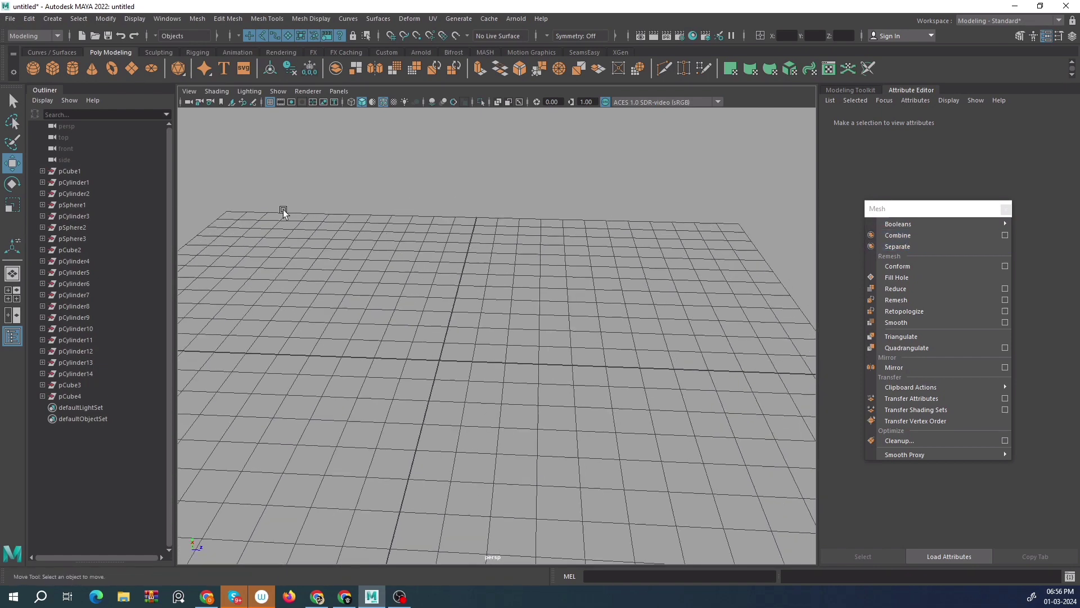
pyautogui.click(32, 69)
pyautogui.scroll(5, 403, 332)
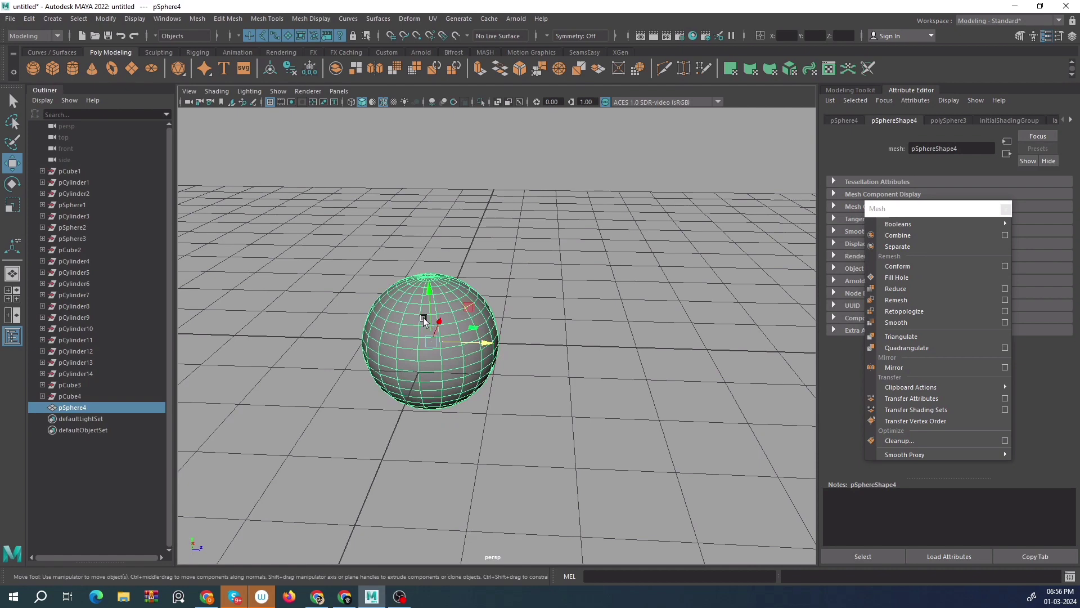
pyautogui.moveTo(438, 304); pyautogui.dragTo(427, 217)
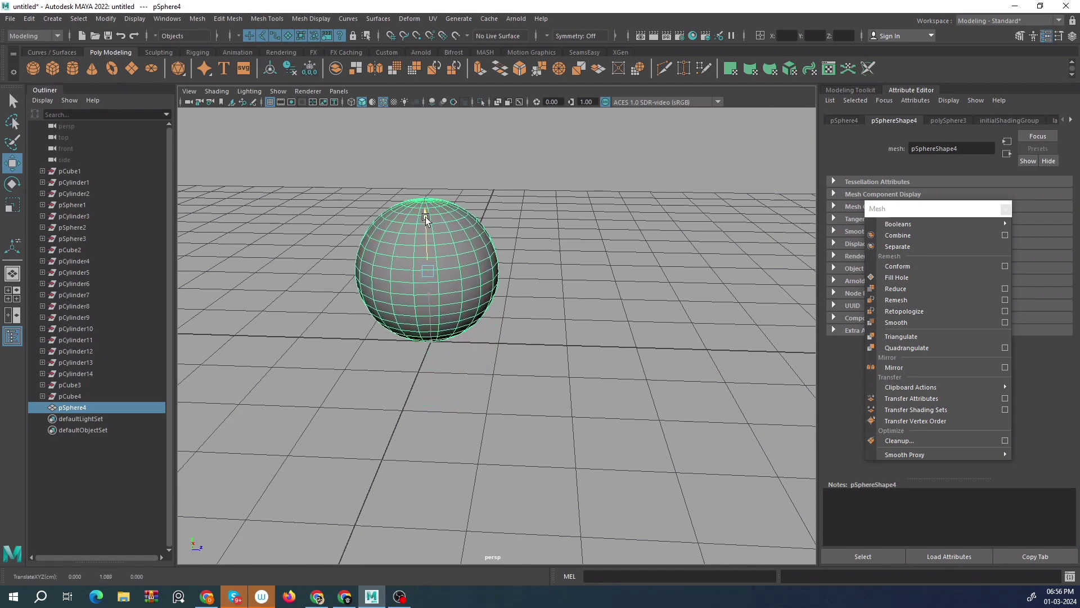
# Create a second polygon sphere, move it beside the first along Z, and raise it to a similar height.
pyautogui.scroll(-2, 414, 253)
pyautogui.scroll(-5, 413, 253)
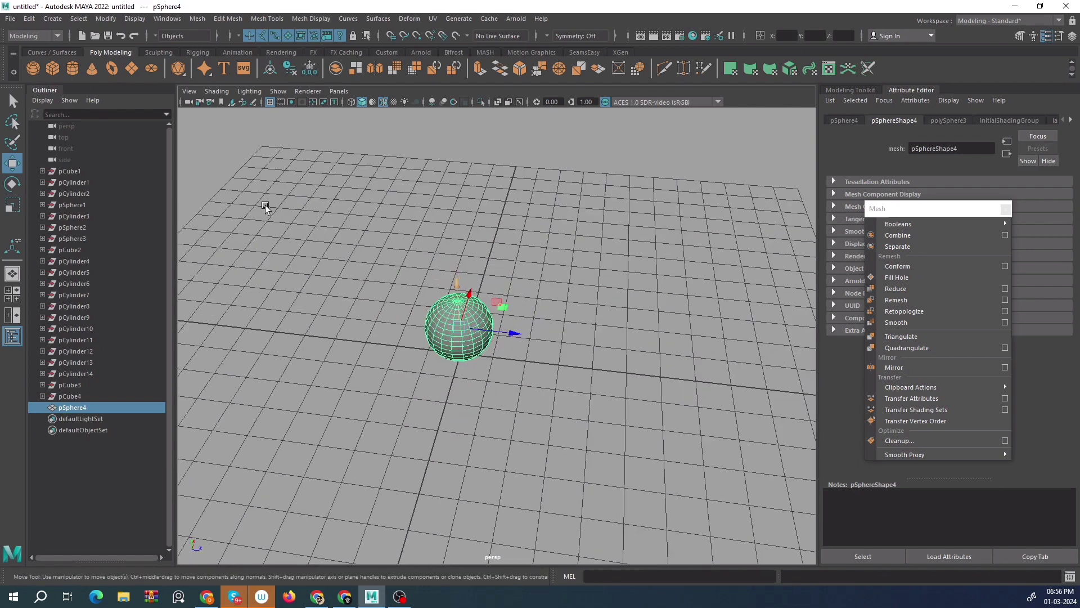
pyautogui.click(33, 70)
pyautogui.scroll(5, 435, 360)
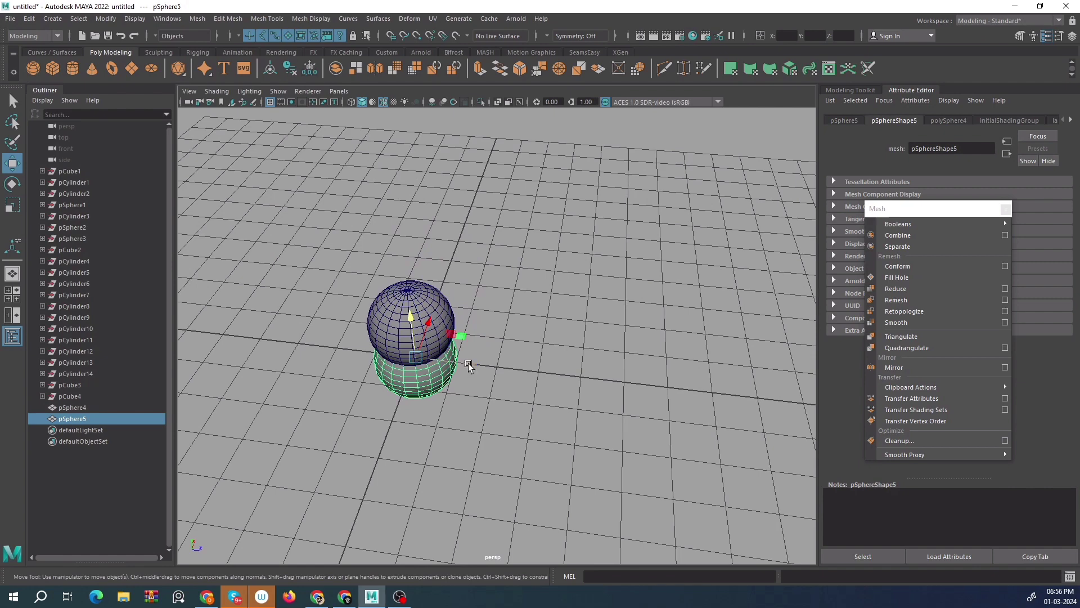
pyautogui.moveTo(469, 366); pyautogui.dragTo(617, 377)
pyautogui.moveTo(568, 327); pyautogui.dragTo(451, 389)
pyautogui.moveTo(549, 265); pyautogui.dragTo(448, 326)
# Select the two spheres in turn to check whether they behave as separate objects.
pyautogui.moveTo(326, 266); pyautogui.dragTo(532, 219)
pyautogui.hotkey('ctrl', 'z')
pyautogui.click(399, 313)
pyautogui.click(560, 333)
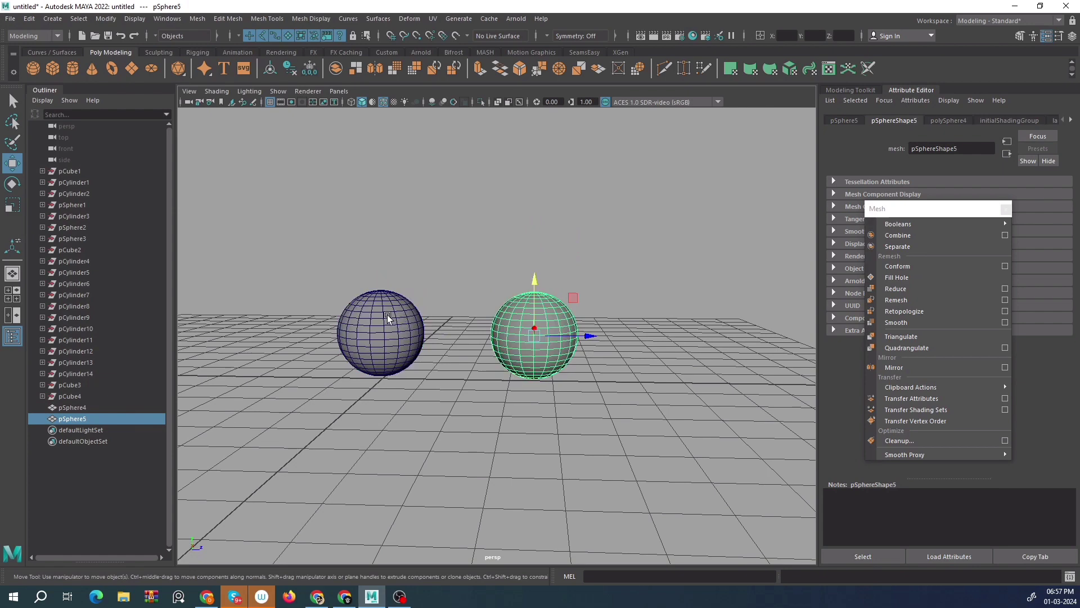
pyautogui.click(387, 318)
pyautogui.click(562, 322)
pyautogui.click(392, 323)
pyautogui.click(538, 319)
pyautogui.keyDown('alt'); pyautogui.moveTo(477, 371); pyautogui.dragTo(429, 373, button='middle'); pyautogui.keyUp('alt')
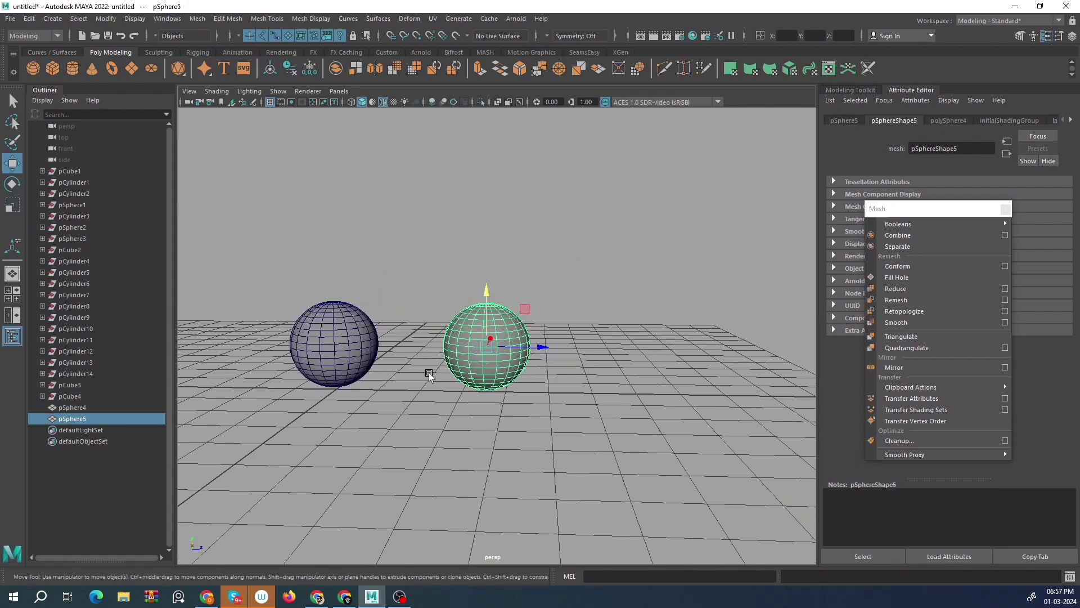
pyautogui.keyDown('alt'); pyautogui.moveTo(429, 373); pyautogui.dragTo(412, 363); pyautogui.keyUp('alt')
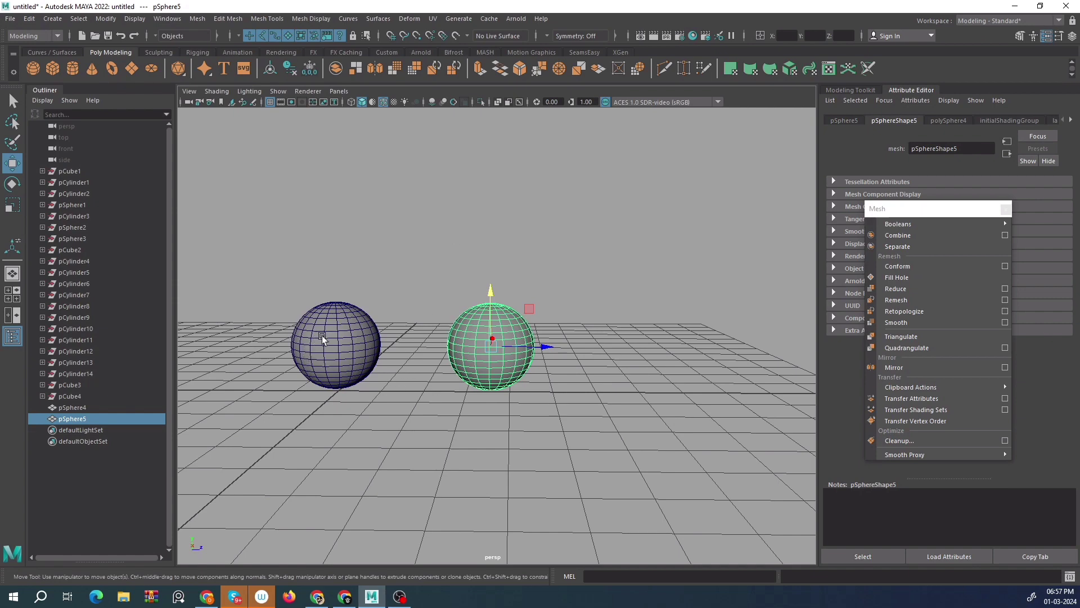
# Select both spheres and merge them into a single mesh with Combine.
pyautogui.click(332, 360)
pyautogui.keyDown('shift'); pyautogui.click(485, 346); pyautogui.keyUp('shift')
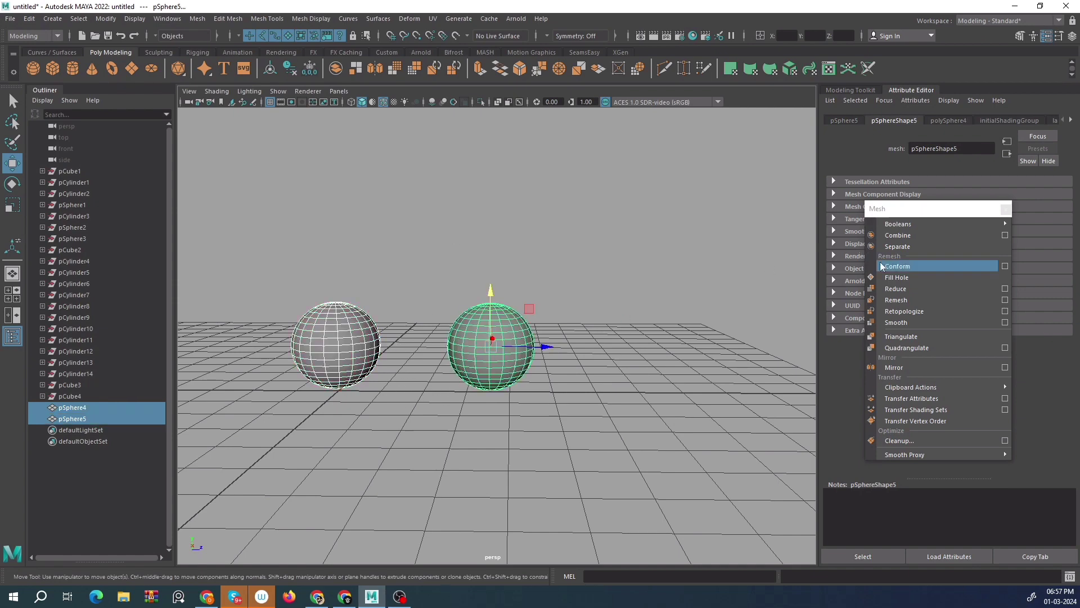
pyautogui.click(906, 240)
# Reselect the combined spheres, try raising them as one object, and undo each move.
pyautogui.keyDown('alt'); pyautogui.moveTo(511, 277); pyautogui.dragTo(417, 310); pyautogui.keyUp('alt')
pyautogui.click(520, 242)
pyautogui.click(487, 322)
pyautogui.moveTo(425, 256); pyautogui.dragTo(454, 188)
pyautogui.hotkey('ctrl', 'z')
pyautogui.moveTo(430, 257); pyautogui.dragTo(448, 183)
pyautogui.hotkey('ctrl', 'z')
# Duplicate the combined sphere pair and move the copy about 4.75 units along X.
pyautogui.keyDown('alt'); pyautogui.moveTo(594, 271); pyautogui.dragTo(551, 278, button='middle'); pyautogui.keyUp('alt')
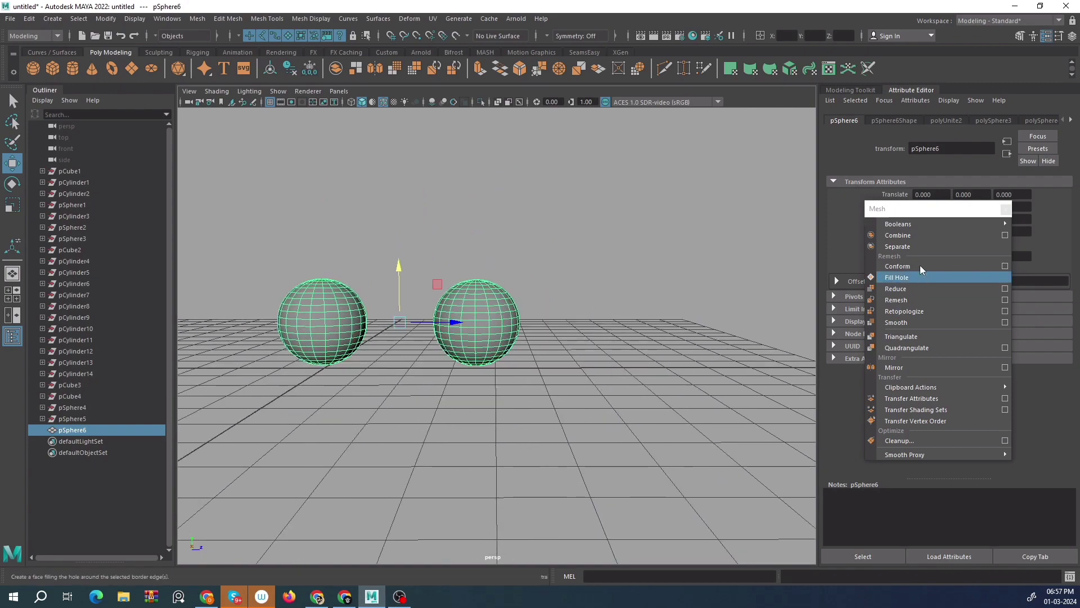
pyautogui.keyDown('alt'); pyautogui.moveTo(513, 258); pyautogui.dragTo(399, 267); pyautogui.keyUp('alt')
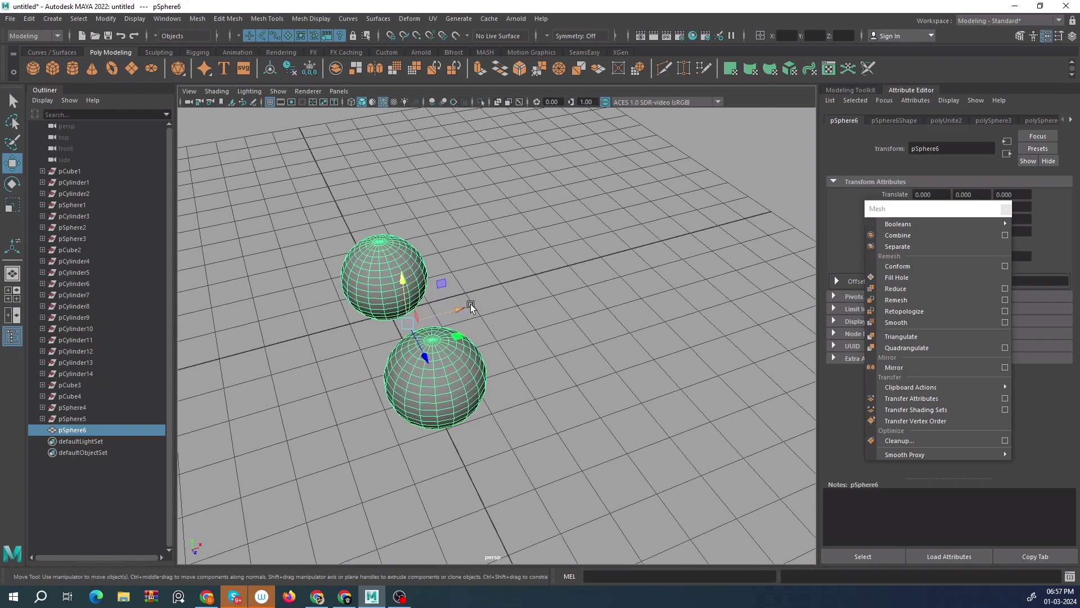
pyautogui.hotkey('ctrl', 'd')
pyautogui.moveTo(467, 309); pyautogui.dragTo(646, 258)
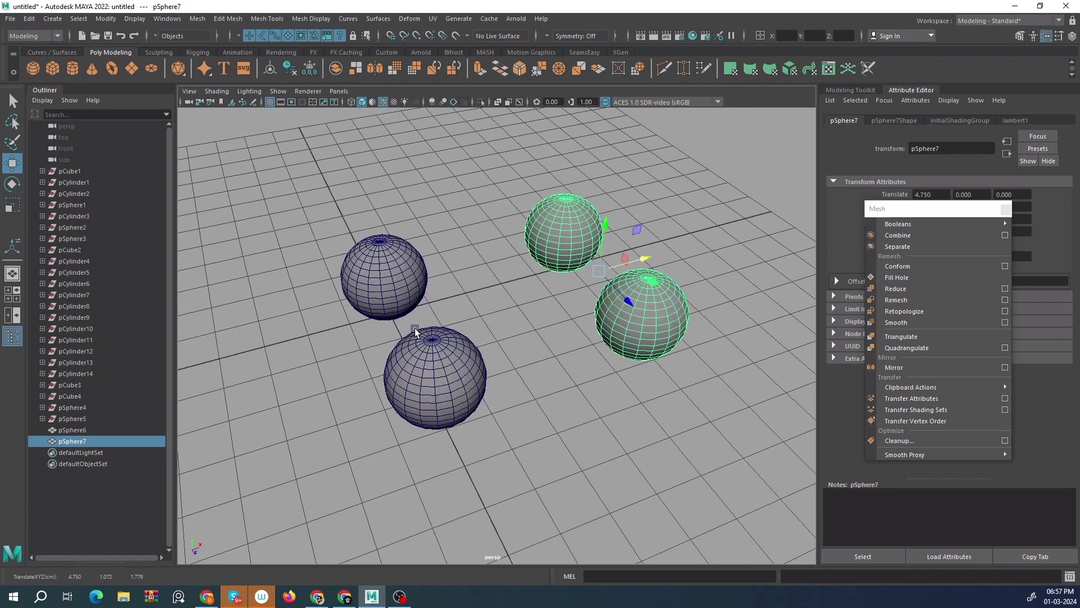
# Duplicate the original sphere pair again and move this copy about -5.55 units along X.
pyautogui.moveTo(414, 327)
pyautogui.keyDown('alt'); pyautogui.mouseDown()
pyautogui.moveTo(443, 295)
pyautogui.moveTo(408, 308)
pyautogui.mouseUp(); pyautogui.keyUp('alt')
pyautogui.click(372, 294)
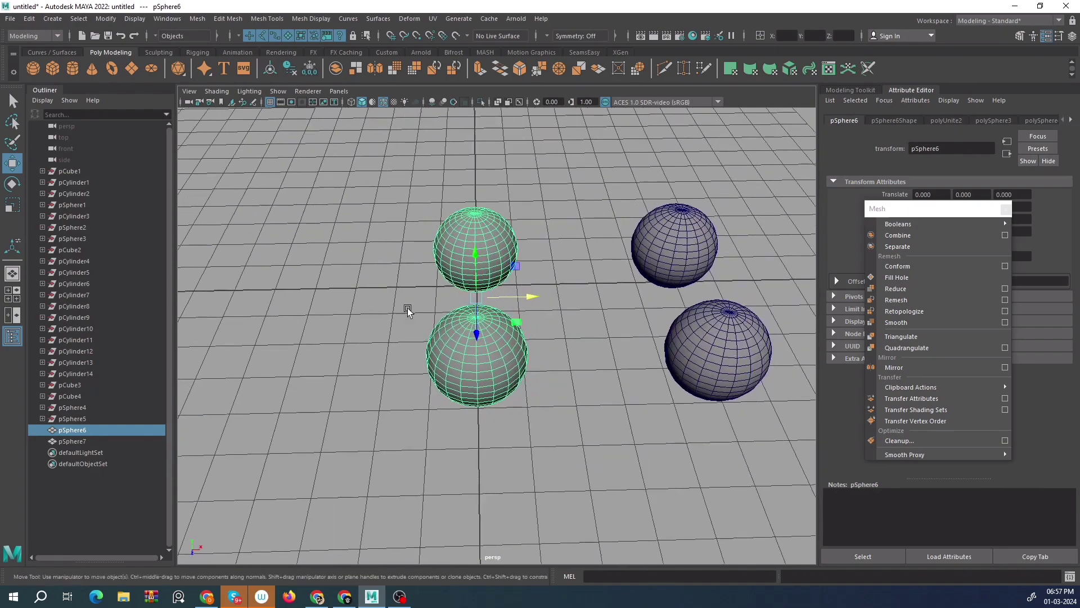
pyautogui.hotkey('ctrl', 'd')
pyautogui.moveTo(525, 299); pyautogui.dragTo(469, 316)
pyautogui.scroll(-3, 404, 301)
# Select all three sphere pairs and clone them about -6.9 units along Z.
pyautogui.click(469, 317)
pyautogui.keyDown('shift'); pyautogui.click(446, 364); pyautogui.keyUp('shift')
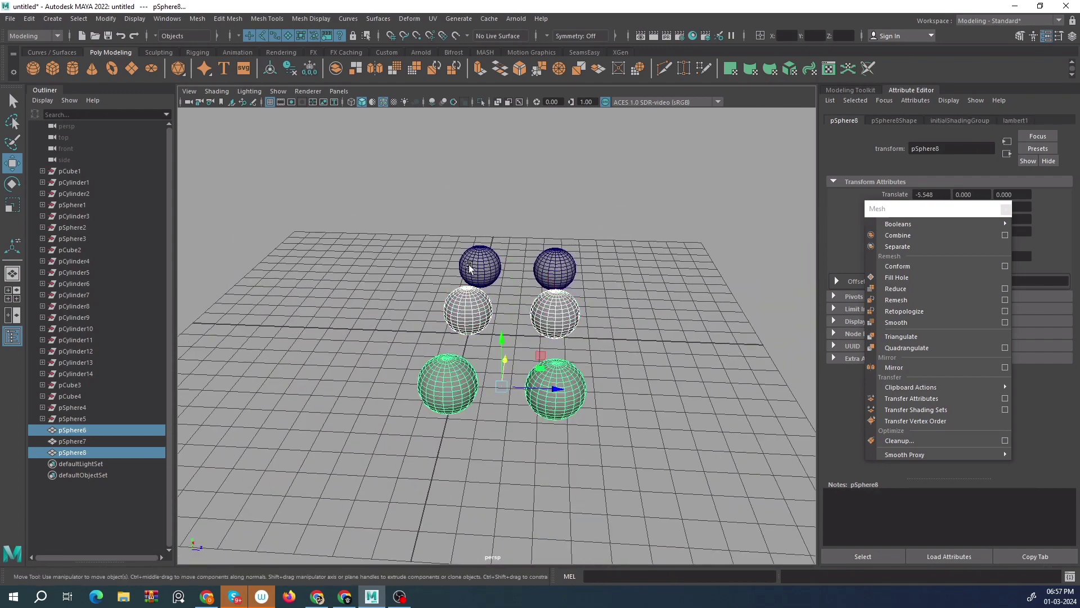
pyautogui.keyDown('shift'); pyautogui.click(477, 261); pyautogui.keyUp('shift')
pyautogui.keyDown('alt'); pyautogui.moveTo(477, 261); pyautogui.dragTo(568, 298); pyautogui.keyUp('alt')
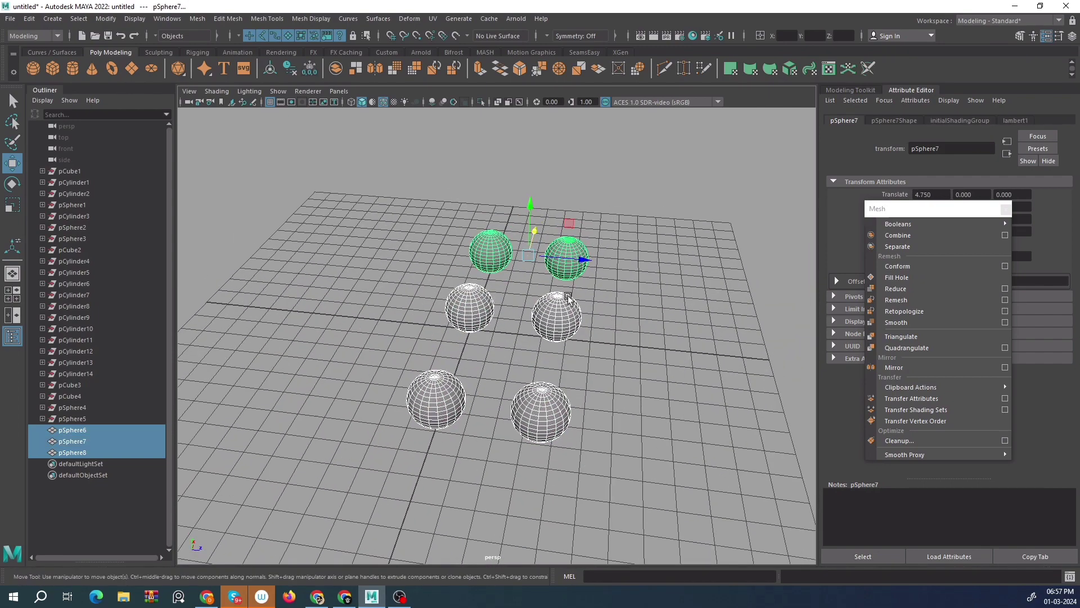
pyautogui.moveTo(589, 261)
pyautogui.keyDown('shift'); pyautogui.mouseDown()
pyautogui.moveTo(394, 245)
pyautogui.moveTo(445, 254)
pyautogui.mouseUp(); pyautogui.keyUp('shift')
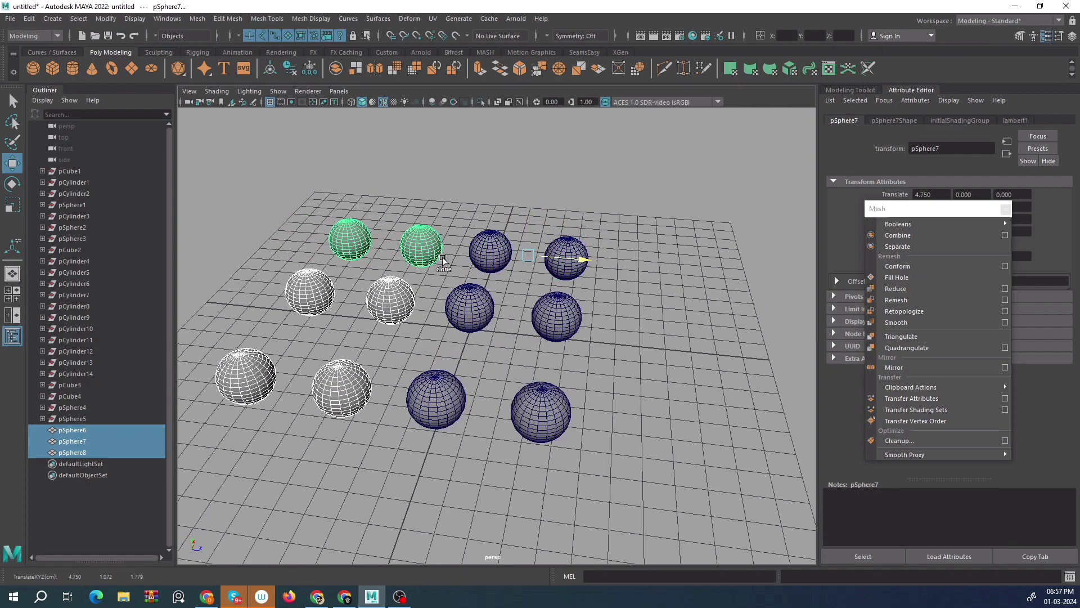
# Select all six sphere pairs in the grid together with a selection box.
pyautogui.scroll(-3, 476, 286)
pyautogui.scroll(8, 478, 290)
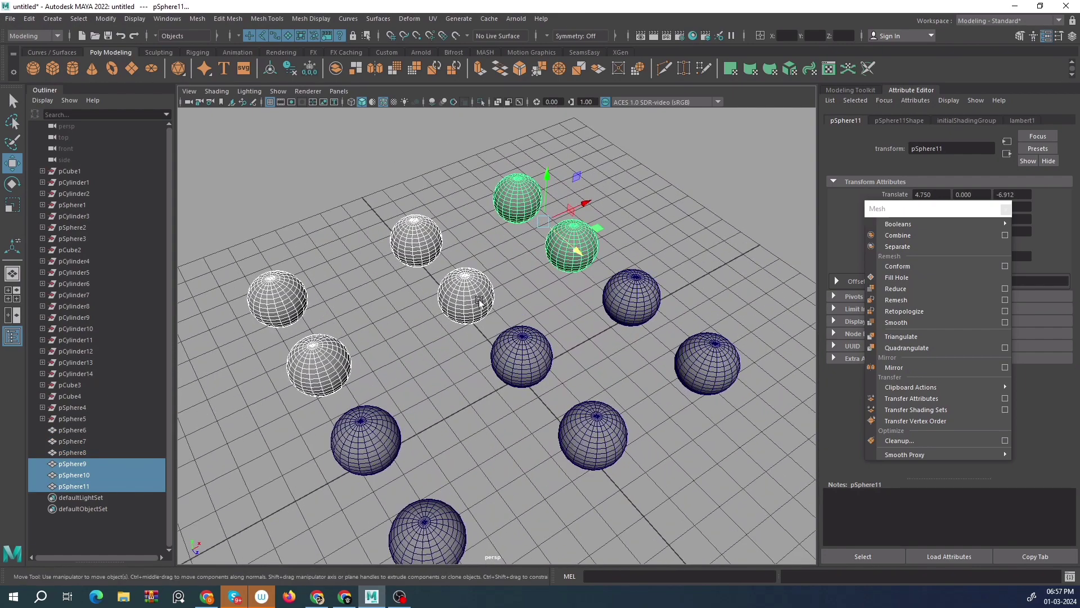
pyautogui.scroll(-4, 545, 345)
pyautogui.keyDown('alt'); pyautogui.moveTo(544, 347); pyautogui.dragTo(508, 359); pyautogui.keyUp('alt')
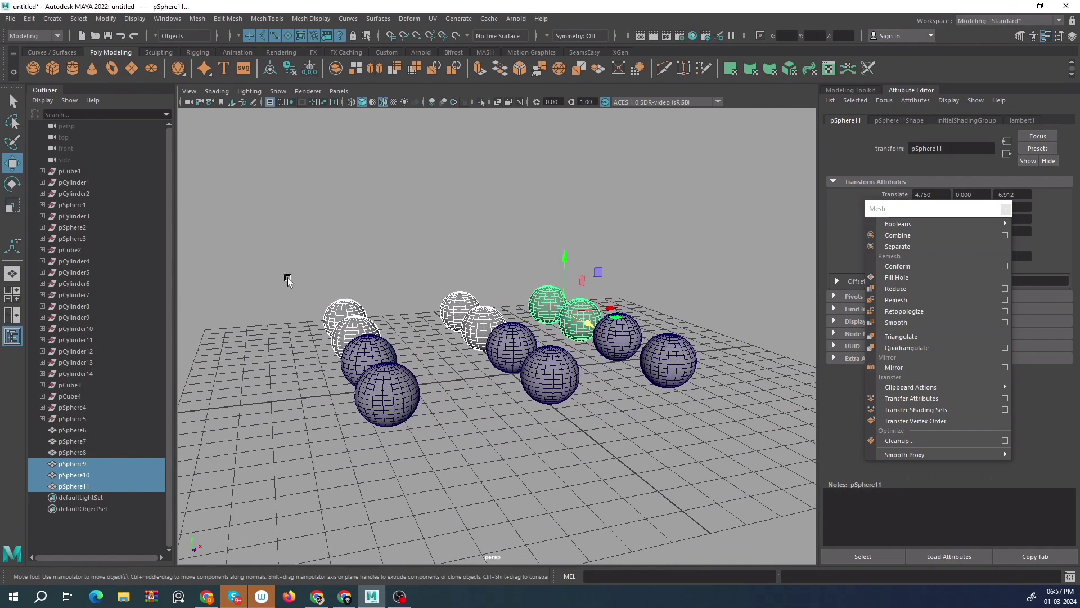
pyautogui.moveTo(241, 231); pyautogui.dragTo(697, 426)
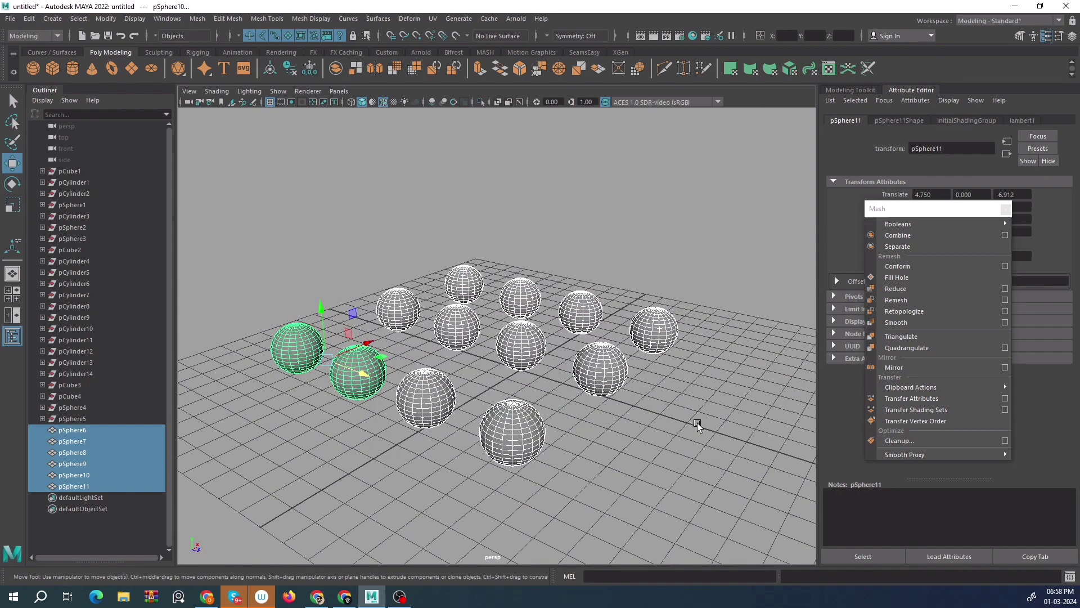
pyautogui.moveTo(220, 175); pyautogui.dragTo(719, 465)
pyautogui.moveTo(243, 198); pyautogui.dragTo(752, 498)
pyautogui.moveTo(212, 176); pyautogui.dragTo(762, 502)
pyautogui.keyDown('alt'); pyautogui.moveTo(423, 361); pyautogui.dragTo(444, 300, button='middle'); pyautogui.keyUp('alt')
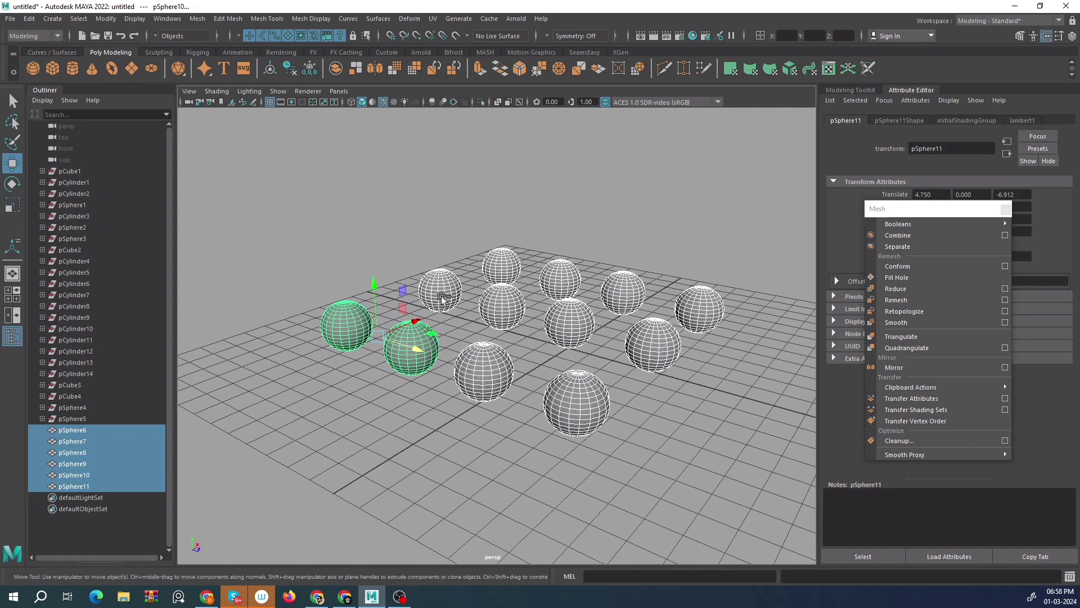
# Reduce the selection to pSphere7, pSphere9 and pSphere11 and merge those three pairs into one mesh with Combine.
pyautogui.keyDown('ctrl'); pyautogui.moveTo(227, 231); pyautogui.dragTo(408, 366); pyautogui.keyUp('ctrl')
pyautogui.keyDown('ctrl'); pyautogui.moveTo(606, 475); pyautogui.dragTo(562, 417); pyautogui.keyUp('ctrl')
pyautogui.keyDown('alt'); pyautogui.moveTo(655, 419); pyautogui.dragTo(593, 296); pyautogui.keyUp('alt')
pyautogui.keyDown('ctrl'); pyautogui.click(599, 414); pyautogui.keyUp('ctrl')
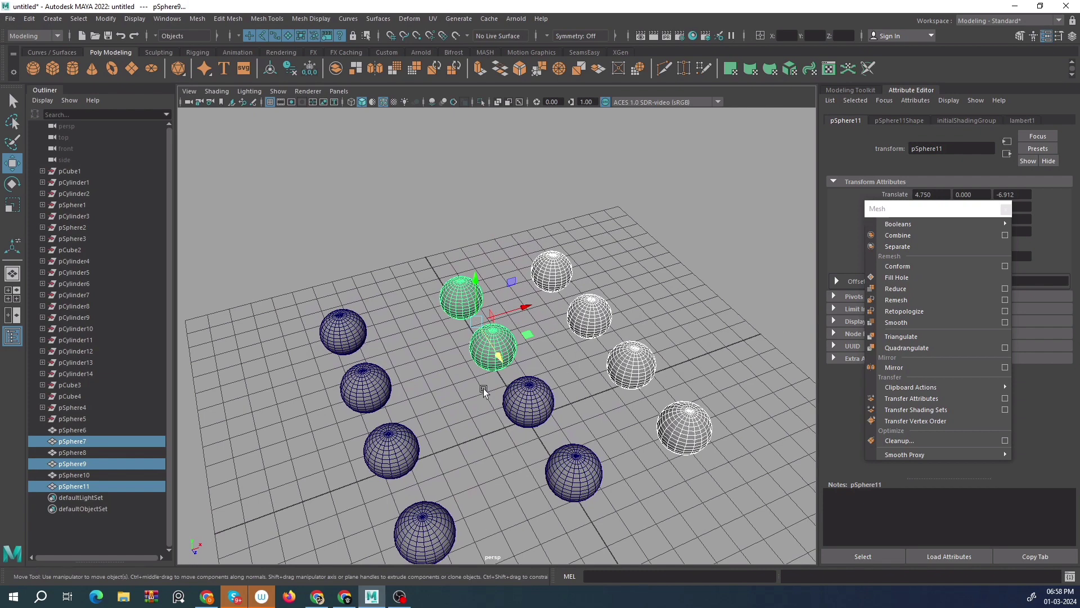
pyautogui.click(898, 236)
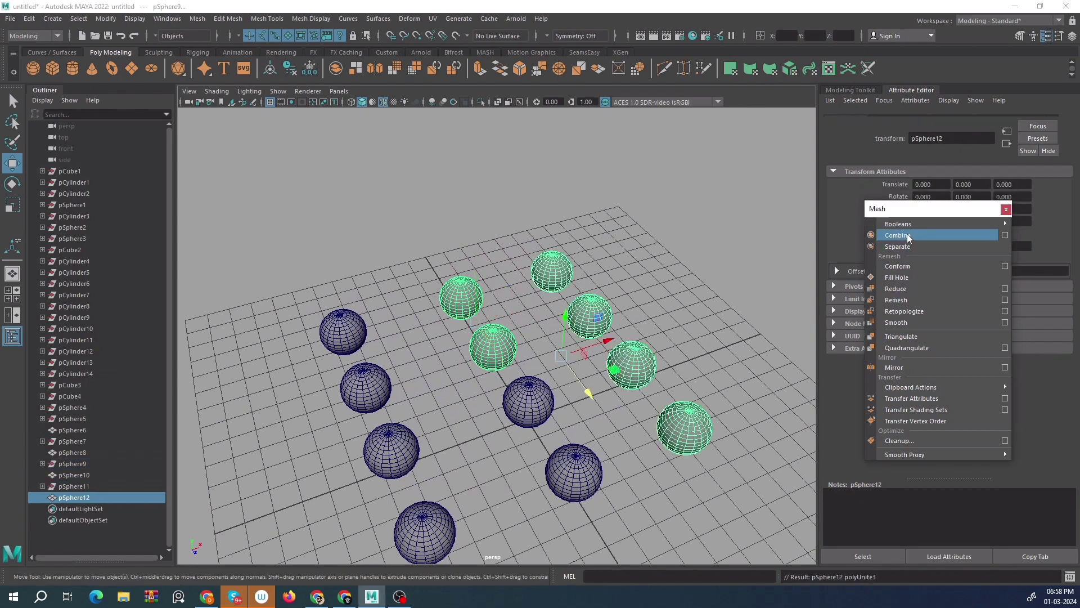
# Try raising the newly combined six-sphere mesh about 5.5 units and undo the move.
pyautogui.keyDown('alt'); pyautogui.moveTo(586, 393); pyautogui.dragTo(572, 313); pyautogui.keyUp('alt')
pyautogui.click(572, 313)
pyautogui.click(560, 394)
pyautogui.keyDown('alt'); pyautogui.moveTo(560, 393); pyautogui.dragTo(559, 241); pyautogui.keyUp('alt')
pyautogui.hotkey('ctrl', 'z')
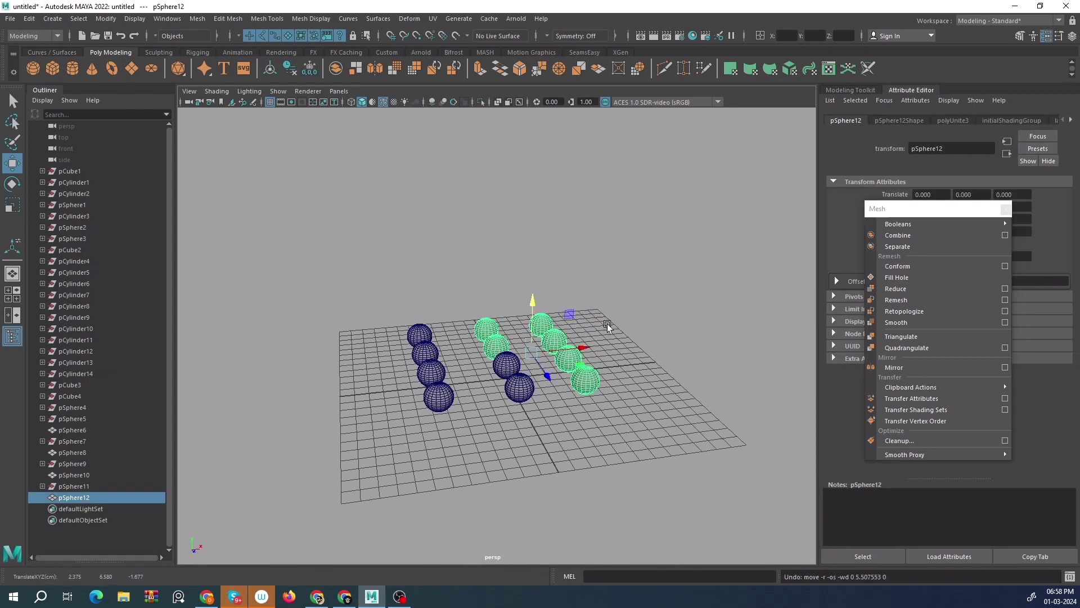
# Select the remaining pairs pSphere6, pSphere8 and pSphere10 and merge them into a second mesh with Combine.
pyautogui.keyDown('alt'); pyautogui.moveTo(602, 323); pyautogui.dragTo(529, 427); pyautogui.keyUp('alt')
pyautogui.click(510, 414)
pyautogui.keyDown('shift'); pyautogui.click(440, 415); pyautogui.keyUp('shift')
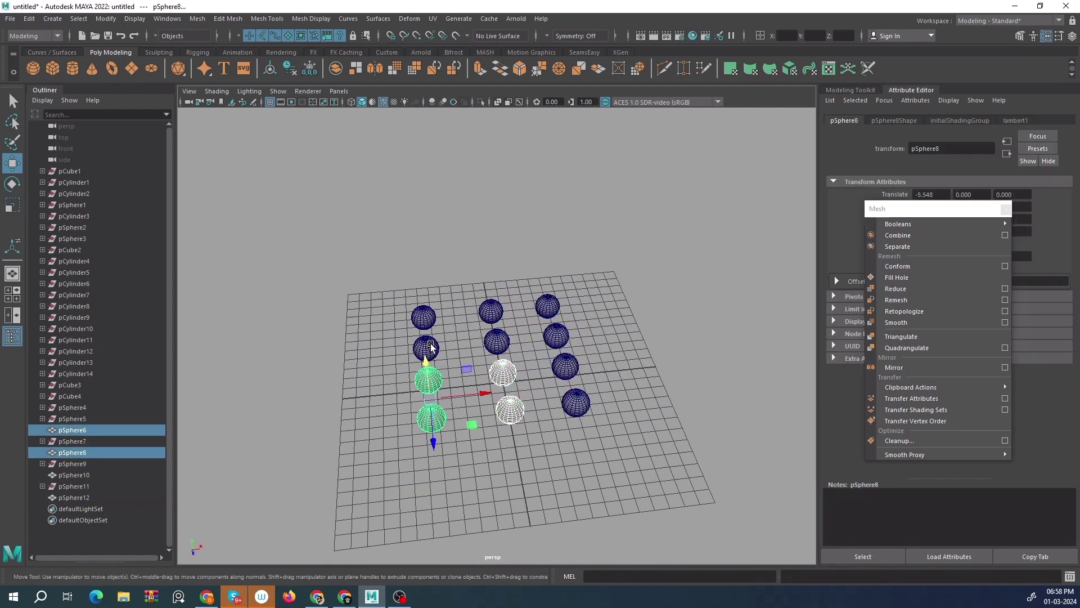
pyautogui.keyDown('shift'); pyautogui.click(432, 344); pyautogui.keyUp('shift')
pyautogui.keyDown('alt'); pyautogui.moveTo(432, 345); pyautogui.dragTo(452, 245); pyautogui.keyUp('alt')
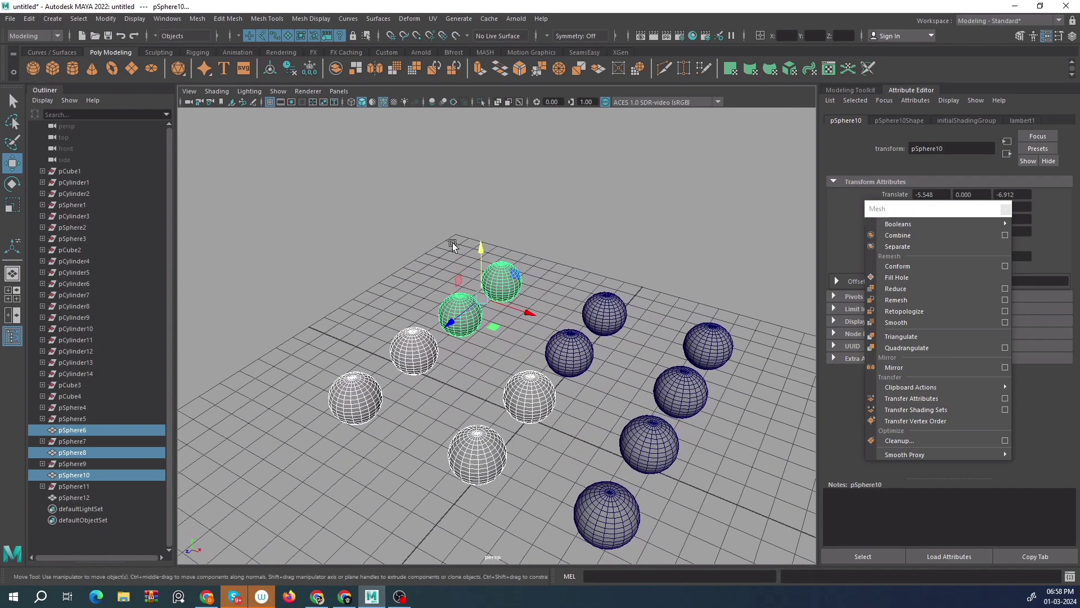
pyautogui.click(944, 233)
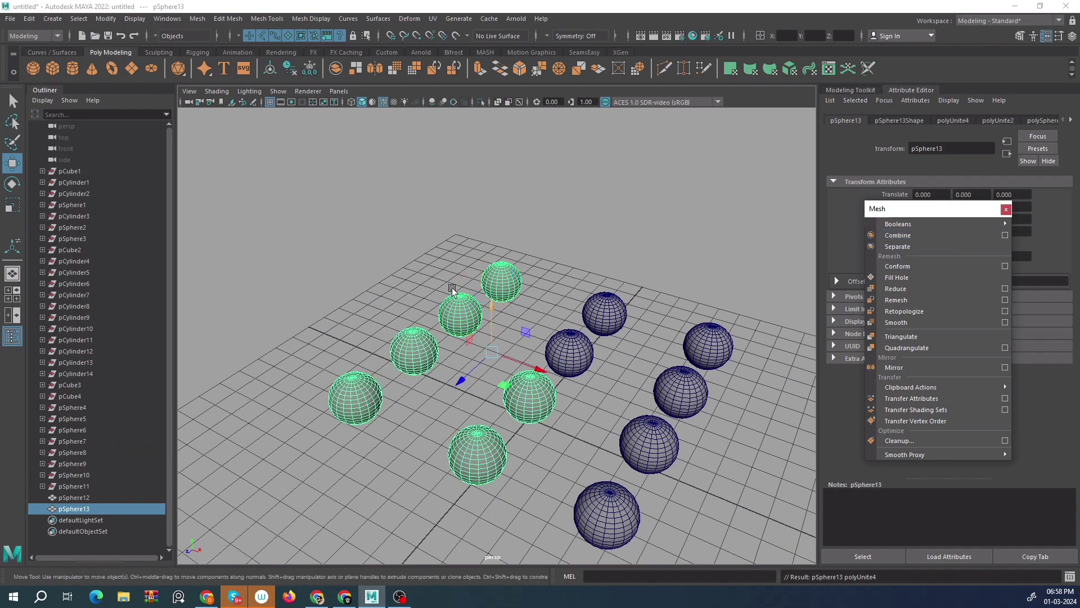
# Try raising the second combined mesh, undo the move, and select the first combined six-sphere mesh.
pyautogui.keyDown('alt'); pyautogui.moveTo(445, 304); pyautogui.dragTo(488, 318); pyautogui.keyUp('alt')
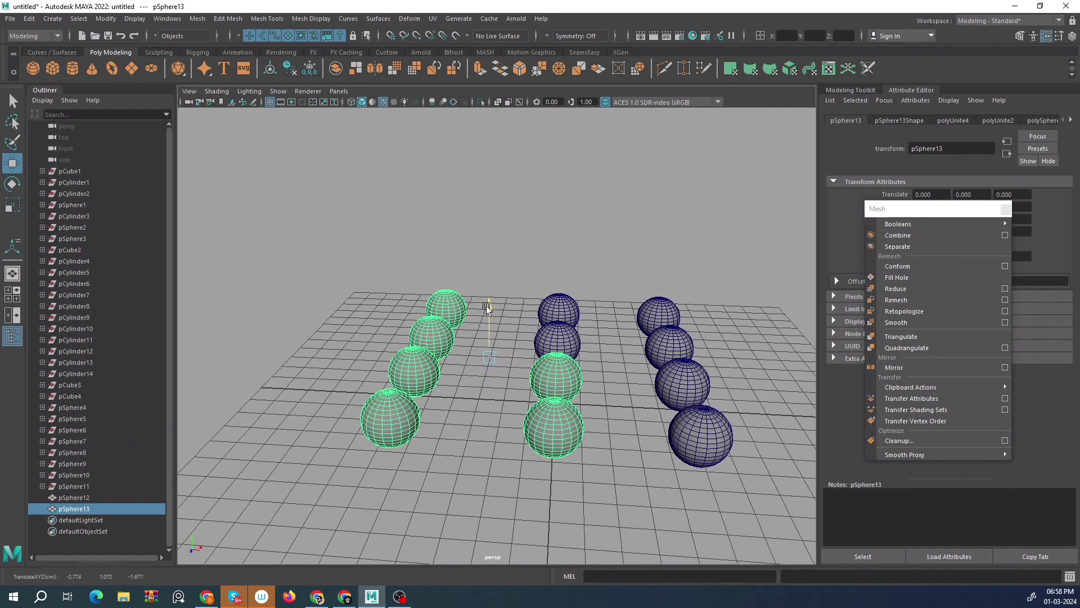
pyautogui.keyDown('alt'); pyautogui.moveTo(644, 302); pyautogui.dragTo(498, 205); pyautogui.keyUp('alt')
pyautogui.hotkey('ctrl', 'z')
pyautogui.click(635, 306)
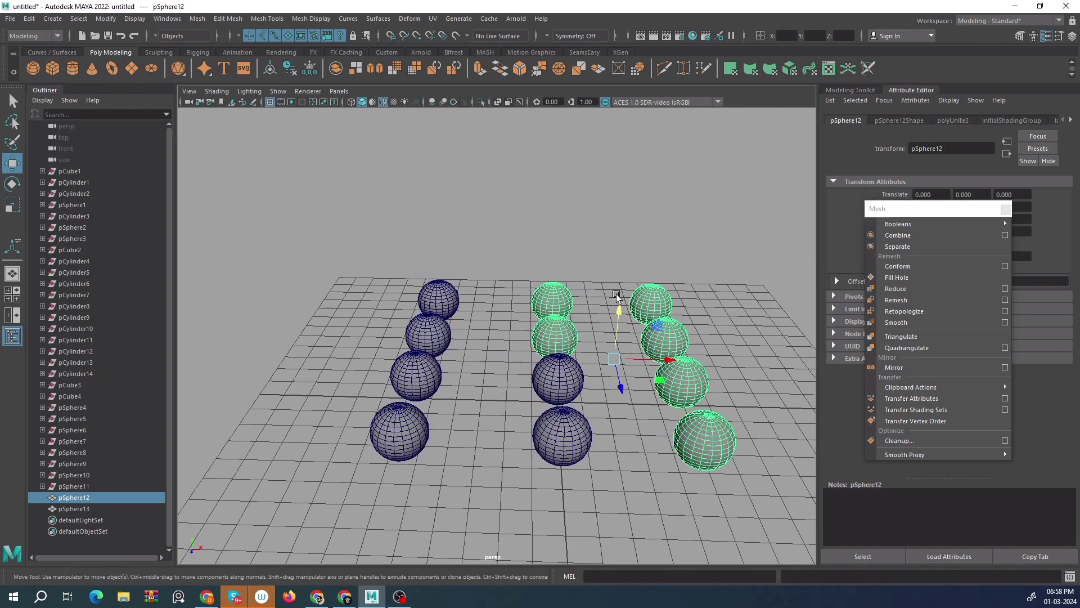
# Try raising the first combined six-sphere mesh about 3.1 units and undo the move.
pyautogui.moveTo(621, 308); pyautogui.dragTo(641, 229)
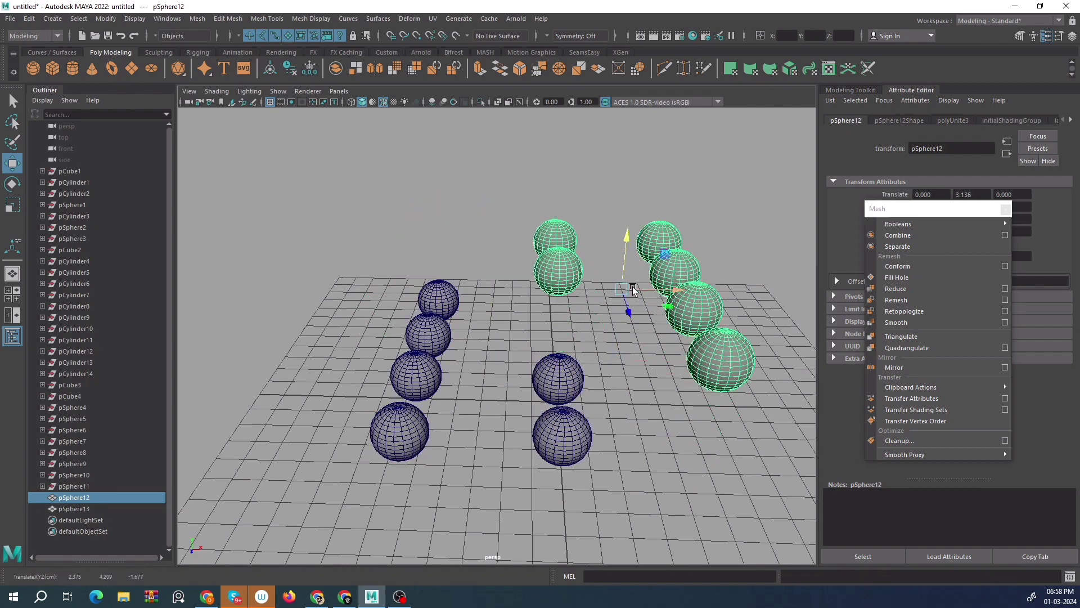
pyautogui.hotkey('ctrl', 'z')
pyautogui.keyDown('alt'); pyautogui.moveTo(586, 309); pyautogui.dragTo(601, 258, button='middle'); pyautogui.keyUp('alt')
pyautogui.keyDown('alt'); pyautogui.moveTo(601, 257); pyautogui.dragTo(650, 285); pyautogui.keyUp('alt')
pyautogui.keyDown('alt'); pyautogui.moveTo(574, 291); pyautogui.dragTo(464, 310, button='middle'); pyautogui.keyUp('alt')
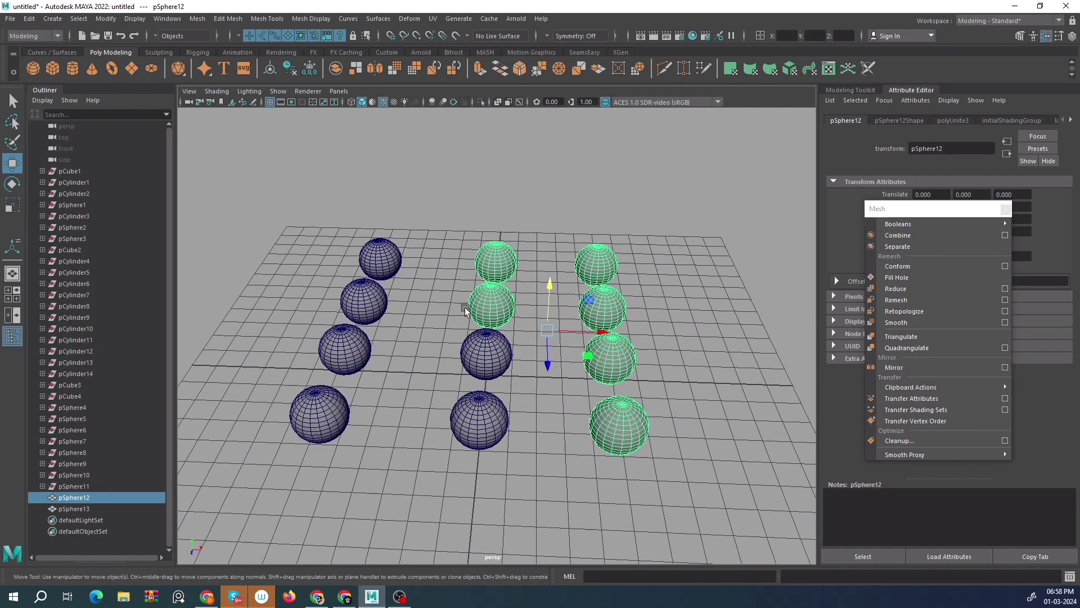
# Select both six-sphere meshes and merge them into one twelve-sphere mesh with Combine.
pyautogui.click(352, 292)
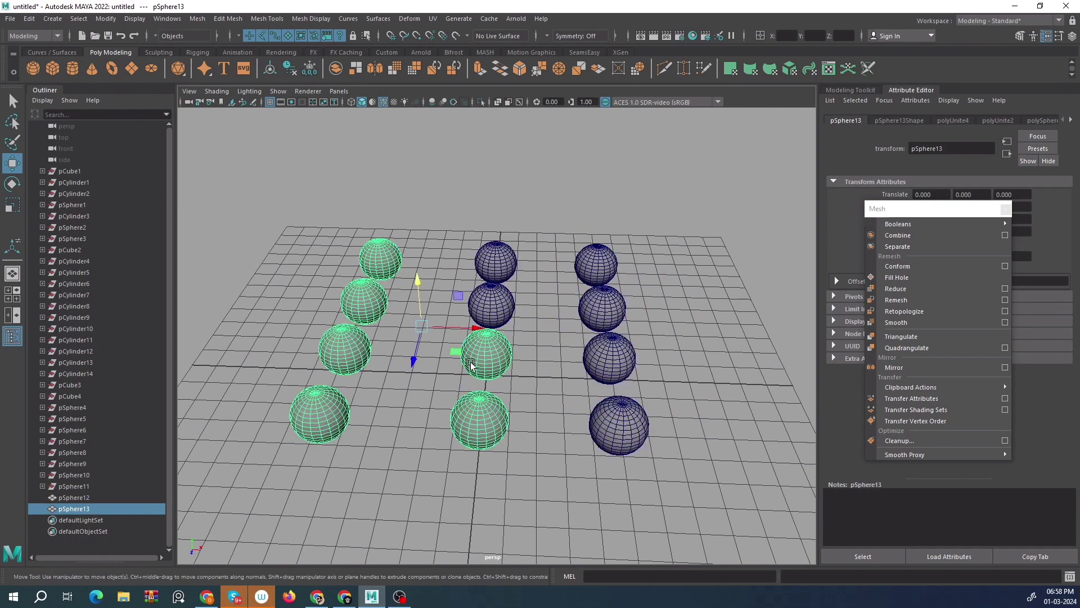
pyautogui.keyDown('shift'); pyautogui.click(576, 277); pyautogui.keyUp('shift')
pyautogui.click(898, 235)
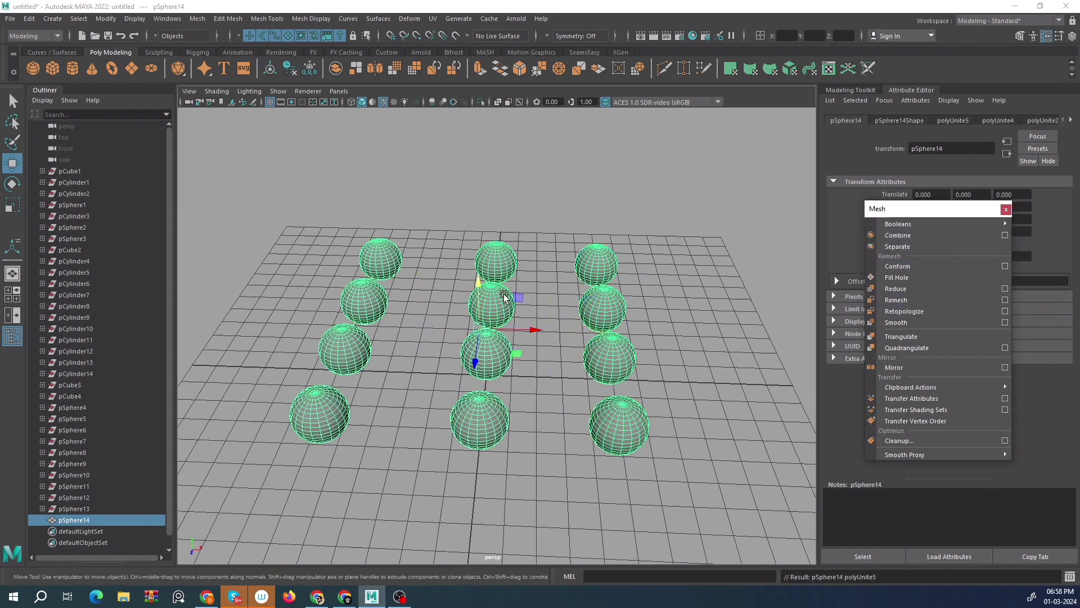
# Reselect the twelve-sphere mesh, try raising it as one object and undo the move.
pyautogui.keyDown('alt'); pyautogui.moveTo(505, 296); pyautogui.dragTo(531, 234); pyautogui.keyUp('alt')
pyautogui.click(530, 234)
pyautogui.click(497, 339)
pyautogui.keyDown('alt'); pyautogui.moveTo(496, 339); pyautogui.dragTo(577, 334); pyautogui.keyUp('alt')
pyautogui.moveTo(475, 292); pyautogui.dragTo(511, 202)
pyautogui.hotkey('ctrl', 'z')
# Shift the twelve-sphere mesh's pivot from its centre to beside the end sphere of the middle row.
pyautogui.keyDown('alt'); pyautogui.moveTo(511, 261); pyautogui.dragTo(670, 345); pyautogui.keyUp('alt')
pyautogui.press('d')
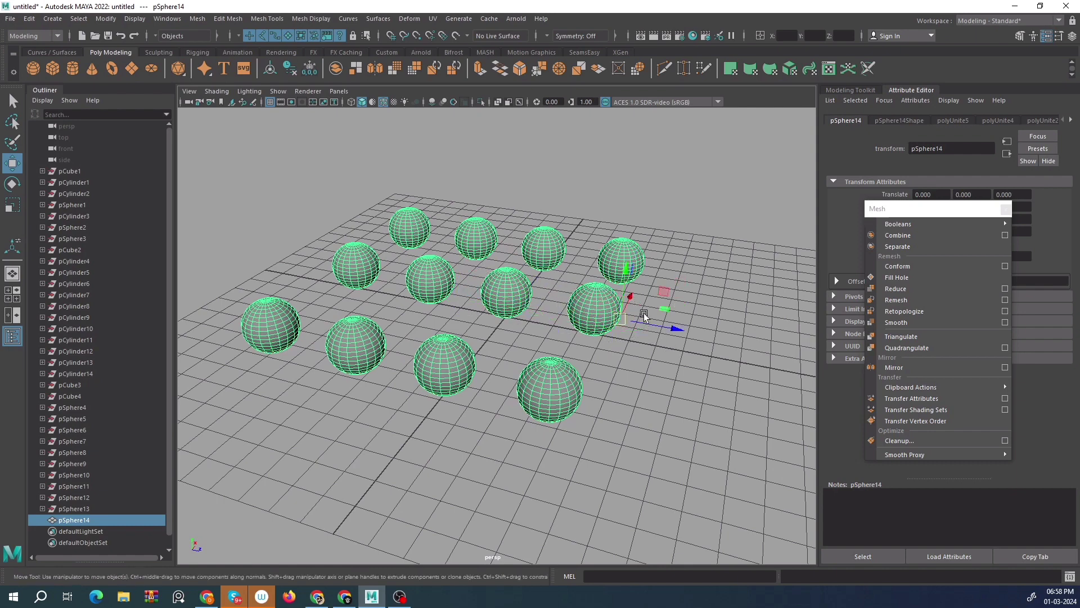
# Try rotating the twelve-sphere mesh on the X axis around its offset pivot and undo the rotation.
pyautogui.keyDown('alt'); pyautogui.moveTo(630, 306); pyautogui.dragTo(565, 332); pyautogui.keyUp('alt')
pyautogui.press('e')
pyautogui.moveTo(564, 326); pyautogui.dragTo(560, 319)
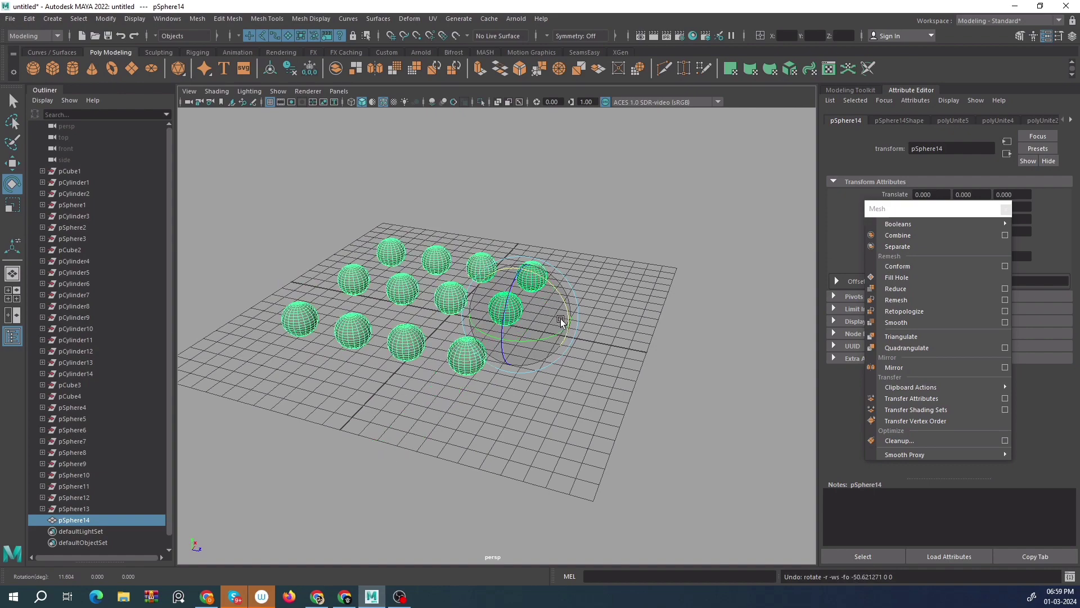
# Try scaling the twelve-sphere mesh along the Z axis from its offset pivot and undo the scaling.
pyautogui.press('r')
pyautogui.scroll(5, 557, 313)
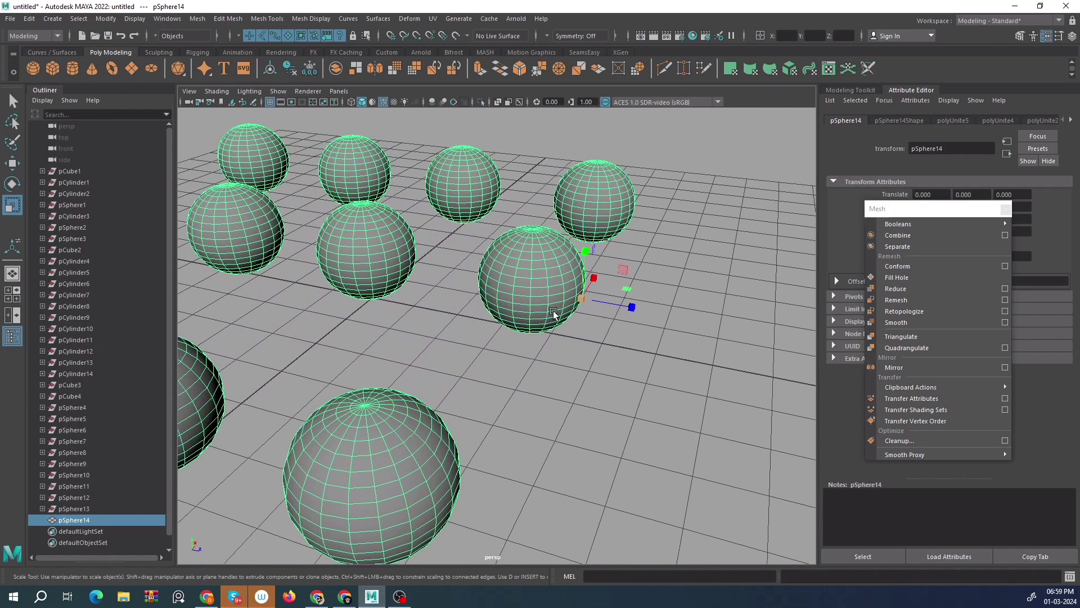
pyautogui.scroll(-3, 567, 311)
pyautogui.moveTo(545, 320); pyautogui.dragTo(575, 317)
pyautogui.scroll(4, 576, 348)
pyautogui.hotkey('ctrl', 'z')
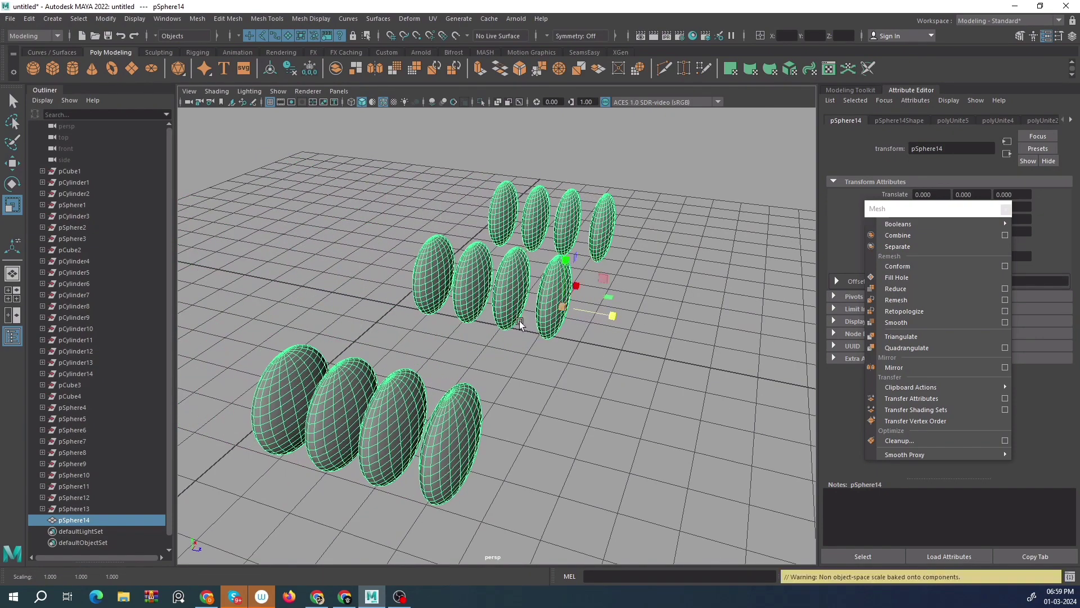
# Try flattening the twelve-sphere mesh along the Y axis a few times and undo each scaling.
pyautogui.moveTo(565, 257); pyautogui.dragTo(566, 286)
pyautogui.keyDown('alt'); pyautogui.moveTo(539, 328); pyautogui.dragTo(532, 313); pyautogui.keyUp('alt')
pyautogui.hotkey('ctrl', 'z')
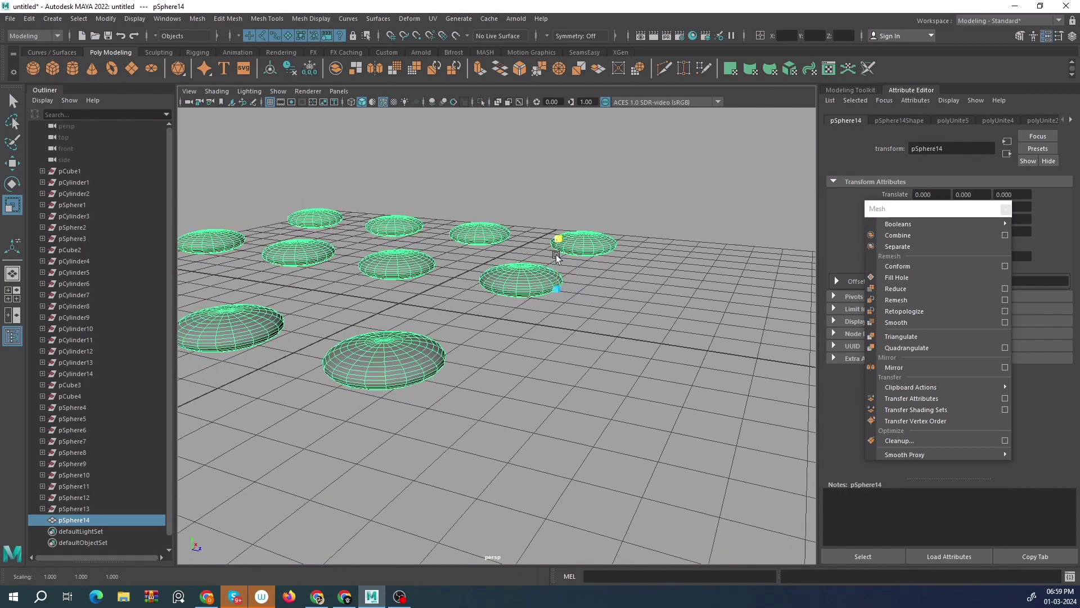
pyautogui.moveTo(551, 168); pyautogui.dragTo(545, 199)
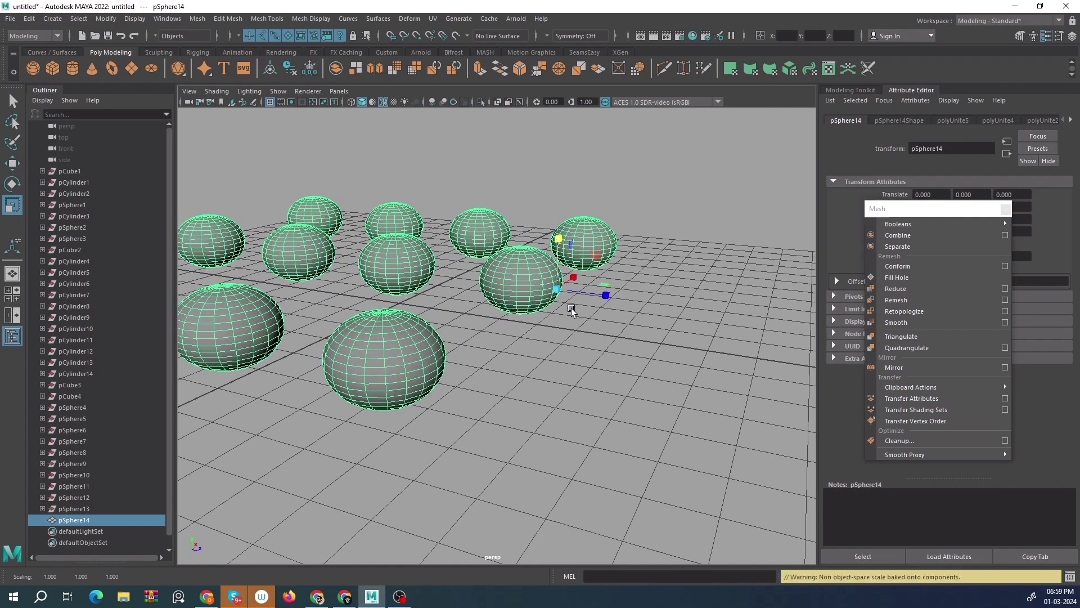
pyautogui.scroll(3, 551, 302)
pyautogui.keyDown('alt'); pyautogui.moveTo(551, 303); pyautogui.dragTo(548, 297); pyautogui.keyUp('alt')
pyautogui.hotkey('ctrl', 'z')
pyautogui.hotkey('ctrl', 'z')
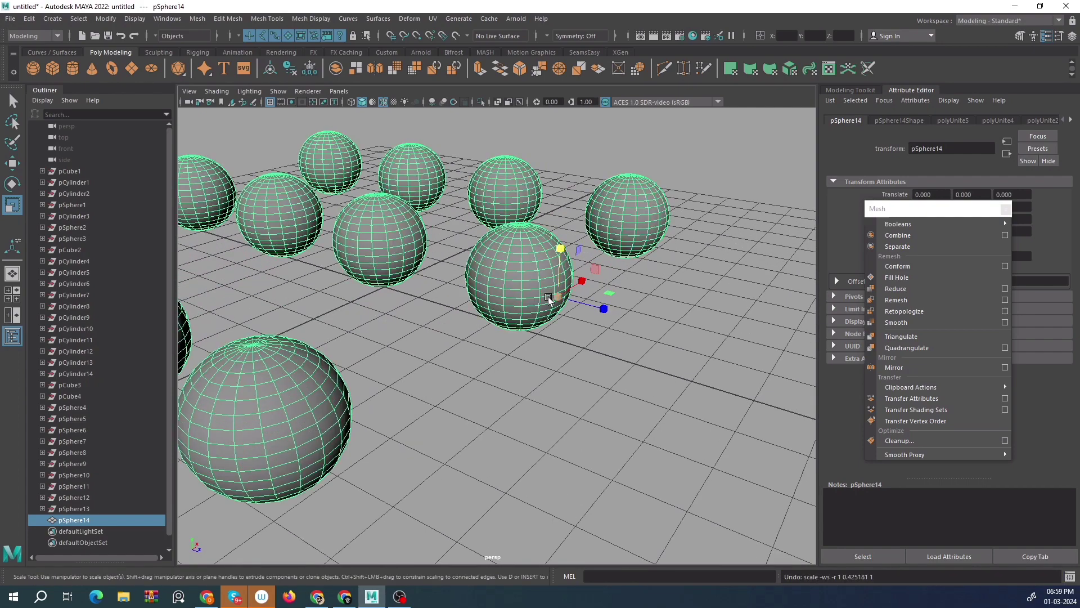
# Try rotating the twelve-sphere mesh about 8 degrees on the X axis and undo the rotation.
pyautogui.press('e')
pyautogui.moveTo(583, 265)
pyautogui.mouseDown()
pyautogui.moveTo(598, 313)
pyautogui.moveTo(580, 264)
pyautogui.moveTo(595, 302)
pyautogui.moveTo(585, 272)
pyautogui.mouseUp()
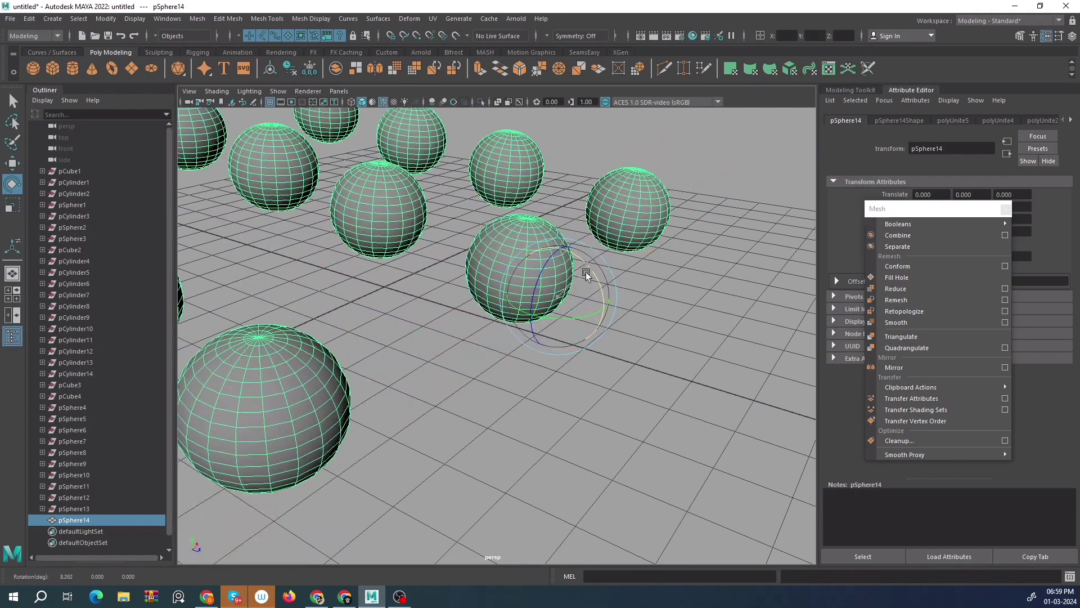
pyautogui.hotkey('ctrl', 'z')
# Reselect the twelve-sphere mesh with the Move tool and examine it as one object from several angles.
pyautogui.scroll(-3, 582, 275)
pyautogui.keyDown('alt'); pyautogui.moveTo(527, 301); pyautogui.dragTo(571, 335, button='middle'); pyautogui.keyUp('alt')
pyautogui.click(603, 185)
pyautogui.click(541, 253)
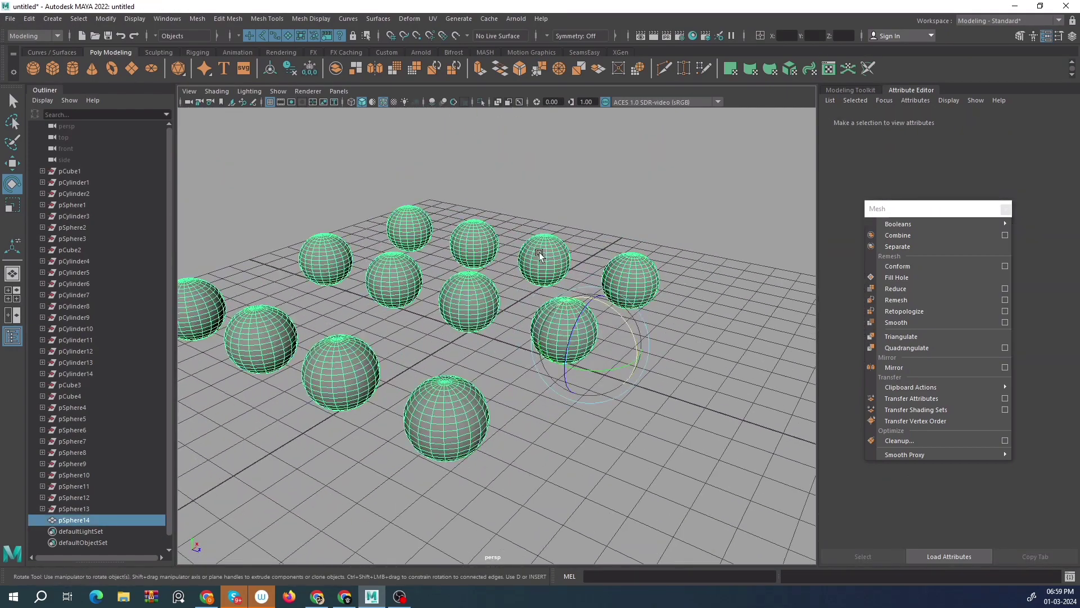
pyautogui.press('w')
pyautogui.scroll(-5, 562, 254)
pyautogui.keyDown('alt'); pyautogui.moveTo(579, 255); pyautogui.dragTo(519, 283); pyautogui.keyUp('alt')
pyautogui.scroll(3, 519, 282)
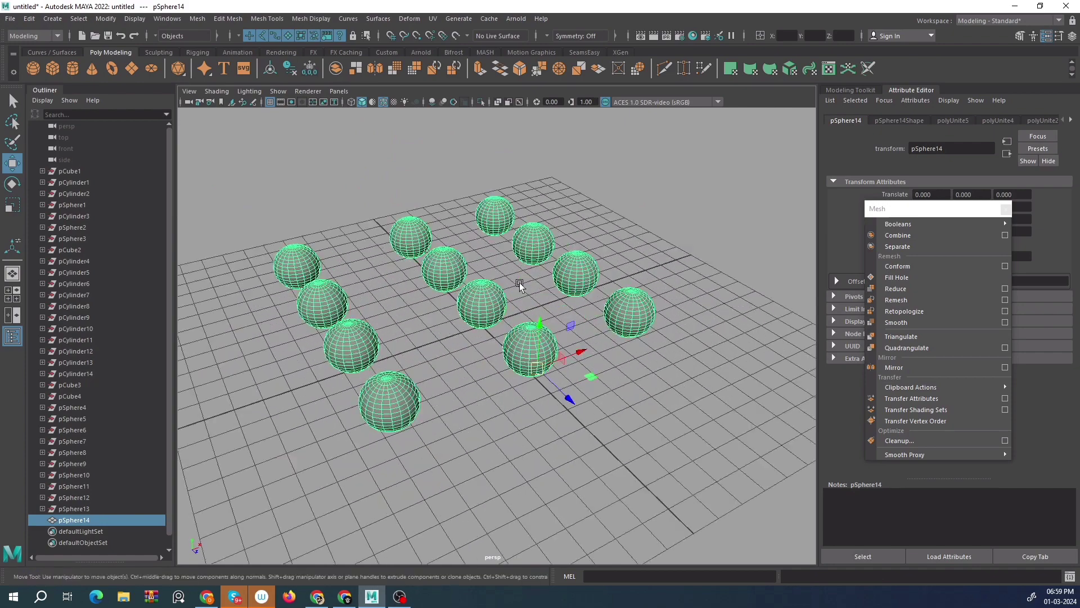
pyautogui.keyDown('alt'); pyautogui.moveTo(519, 282); pyautogui.dragTo(580, 293, button='right'); pyautogui.keyUp('alt')
pyautogui.keyDown('alt'); pyautogui.moveTo(580, 293); pyautogui.dragTo(517, 158); pyautogui.keyUp('alt')
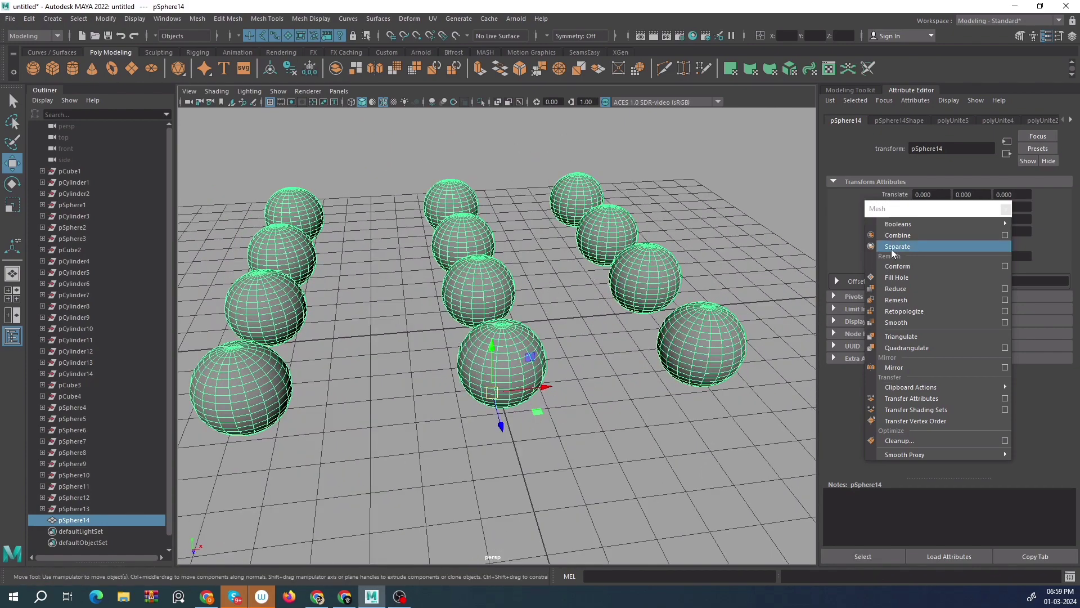
# Select the twelve-sphere mesh and split it back into individual spheres with Separate.
pyautogui.scroll(-4, 506, 250)
pyautogui.keyDown('alt'); pyautogui.moveTo(474, 259); pyautogui.dragTo(520, 235); pyautogui.keyUp('alt')
pyautogui.click(528, 225)
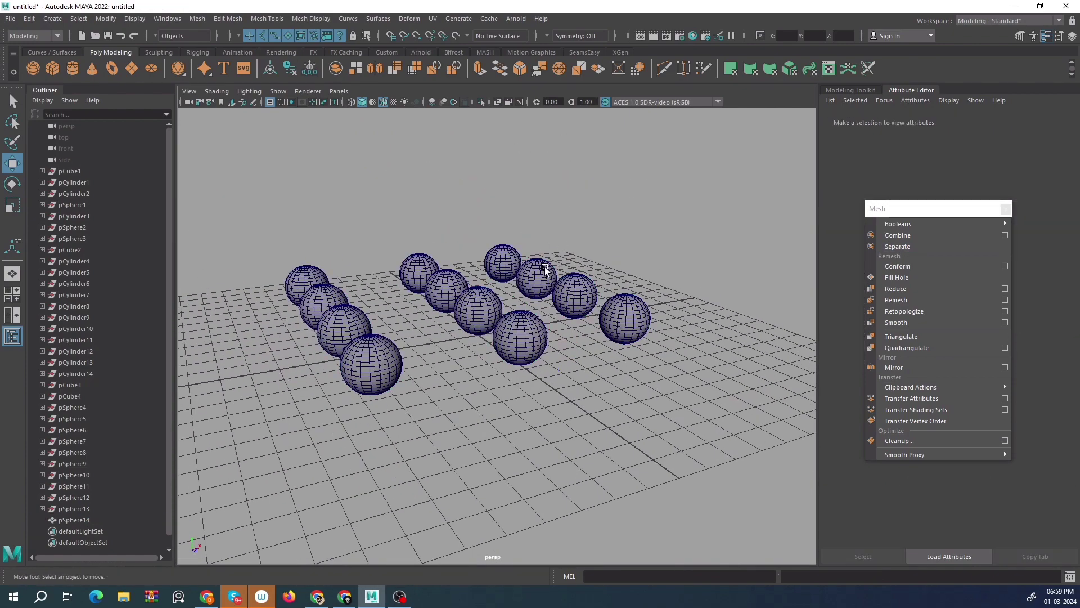
pyautogui.click(546, 270)
pyautogui.click(909, 247)
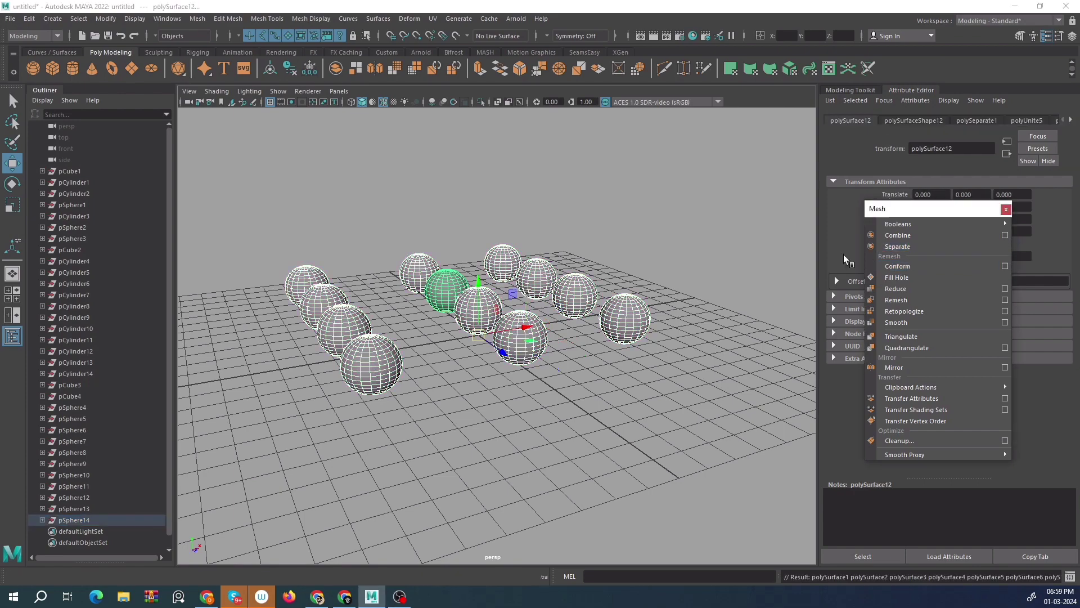
# Clear the selection and select only the separated corner sphere polySurface5.
pyautogui.scroll(-4, 533, 253)
pyautogui.click(520, 253)
pyautogui.click(370, 297)
pyautogui.keyDown('alt'); pyautogui.moveTo(370, 297); pyautogui.dragTo(439, 307); pyautogui.keyUp('alt')
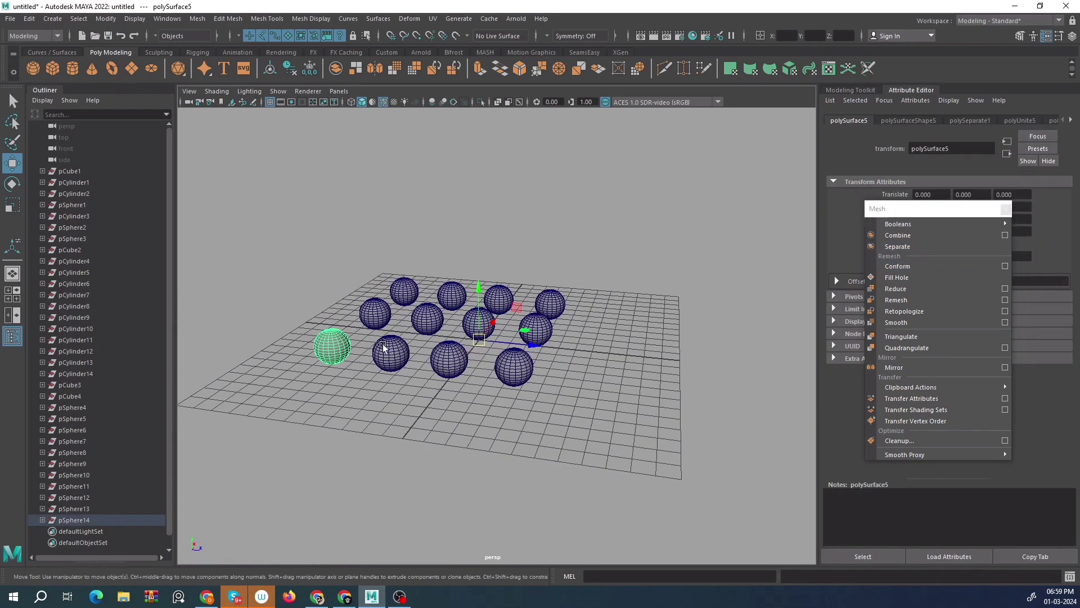
# Select spheres across the grid one at a time to check that each is a separate object.
pyautogui.click(384, 348)
pyautogui.click(455, 363)
pyautogui.click(510, 370)
pyautogui.keyDown('alt'); pyautogui.moveTo(585, 355); pyautogui.dragTo(528, 363); pyautogui.keyUp('alt')
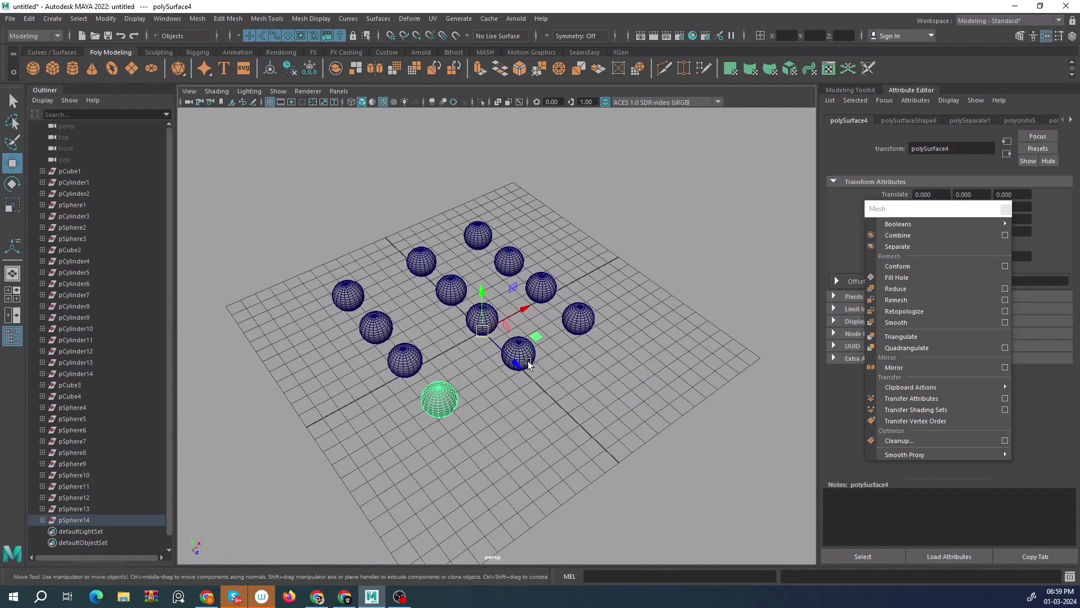
pyautogui.click(527, 361)
pyautogui.click(422, 260)
pyautogui.click(450, 287)
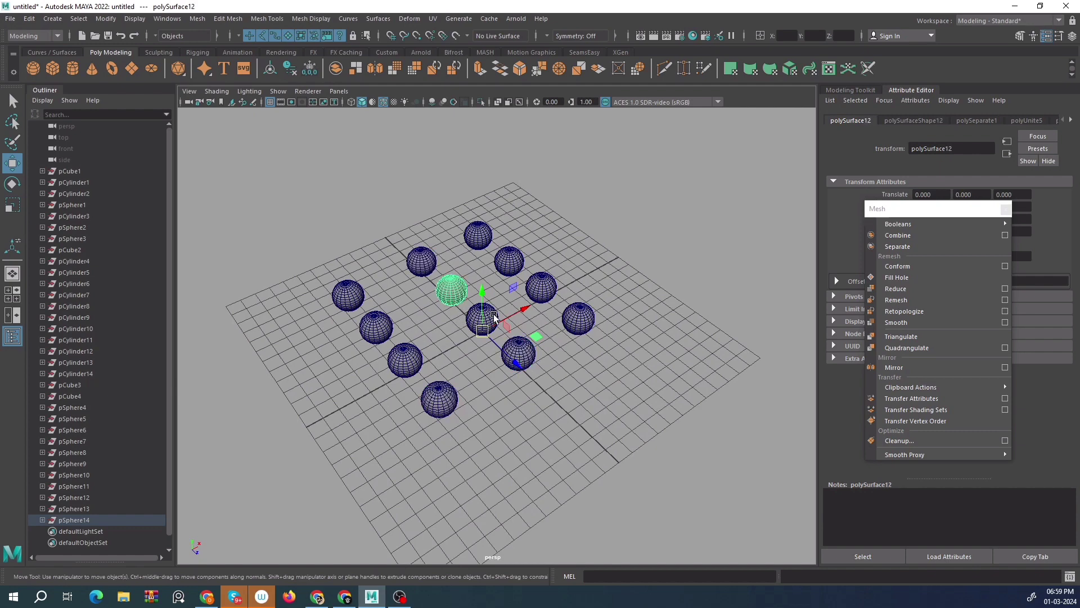
pyautogui.click(487, 315)
pyautogui.moveTo(470, 207); pyautogui.dragTo(560, 268)
pyautogui.click(545, 276)
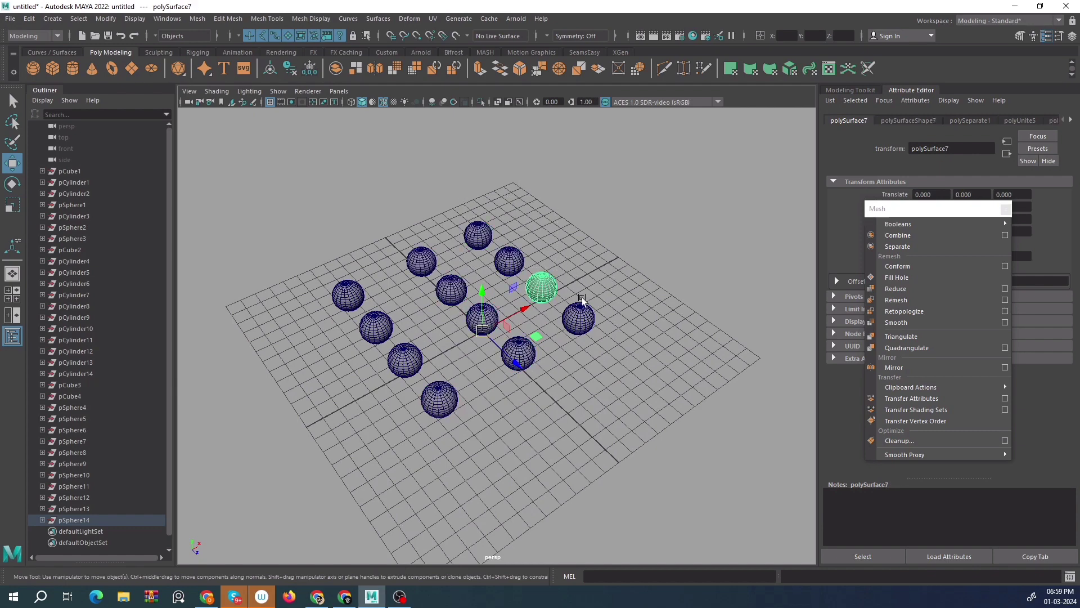
pyautogui.click(574, 348)
# Examine single spheres up close, ending with two adjacent spheres at the near end of neighbouring rows selected together.
pyautogui.scroll(2, 572, 353)
pyautogui.keyDown('alt'); pyautogui.moveTo(571, 352); pyautogui.dragTo(554, 318); pyautogui.keyUp('alt')
pyautogui.click(526, 284)
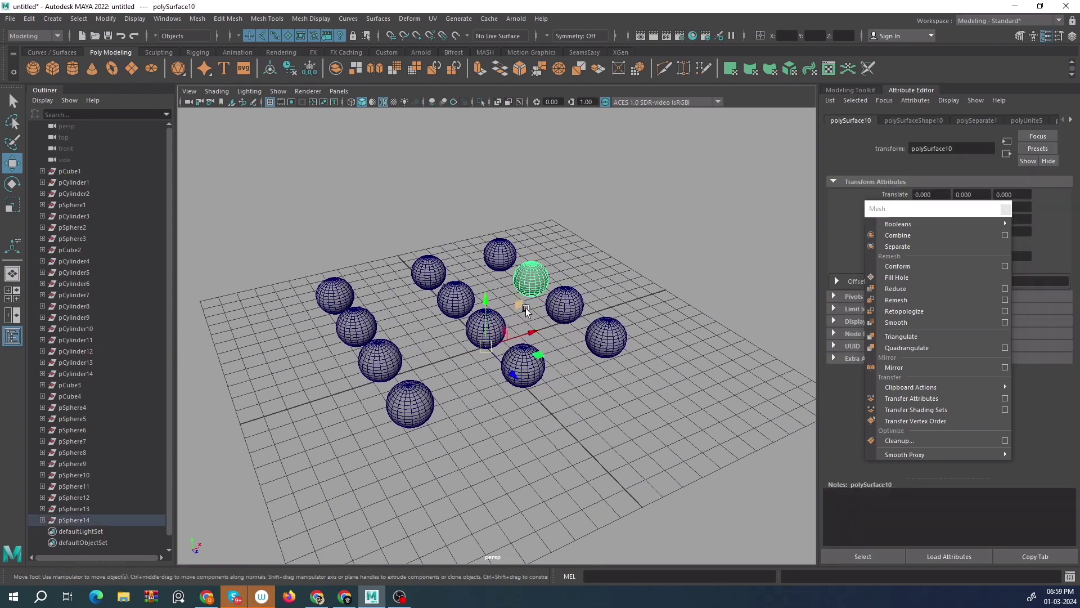
pyautogui.scroll(3, 526, 310)
pyautogui.keyDown('alt'); pyautogui.moveTo(482, 239); pyautogui.dragTo(434, 243); pyautogui.keyUp('alt')
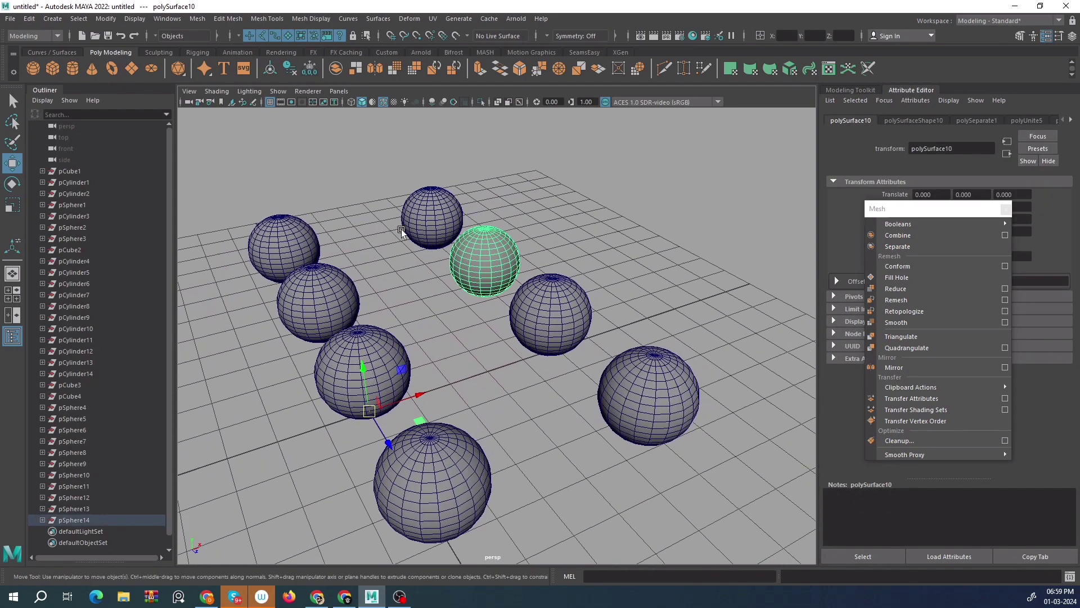
pyautogui.scroll(-2, 484, 260)
pyautogui.keyDown('alt'); pyautogui.moveTo(520, 326); pyautogui.dragTo(555, 238, button='middle'); pyautogui.keyUp('alt')
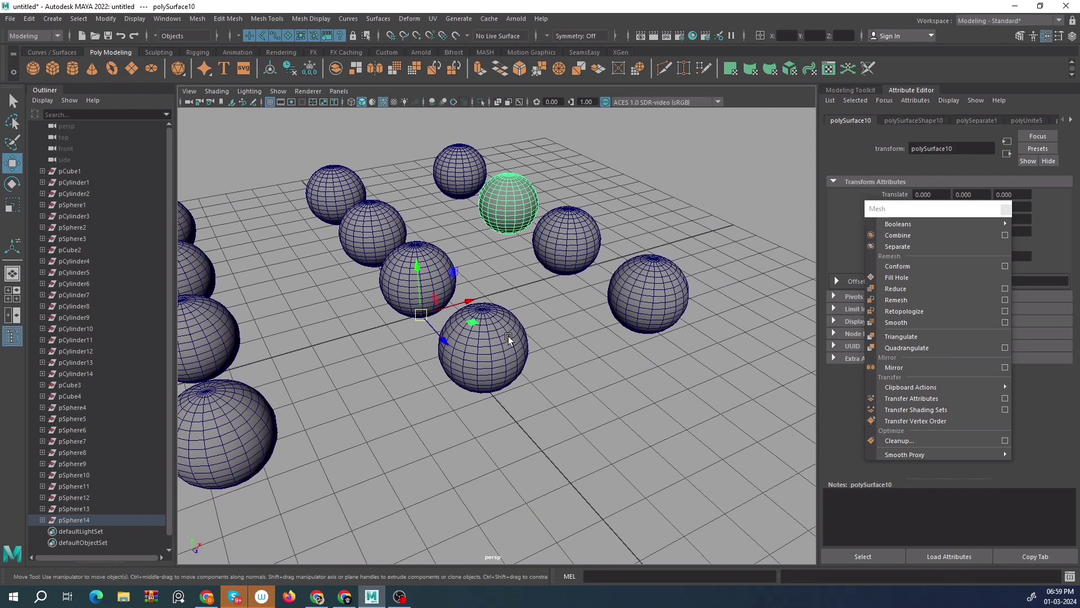
pyautogui.click(509, 337)
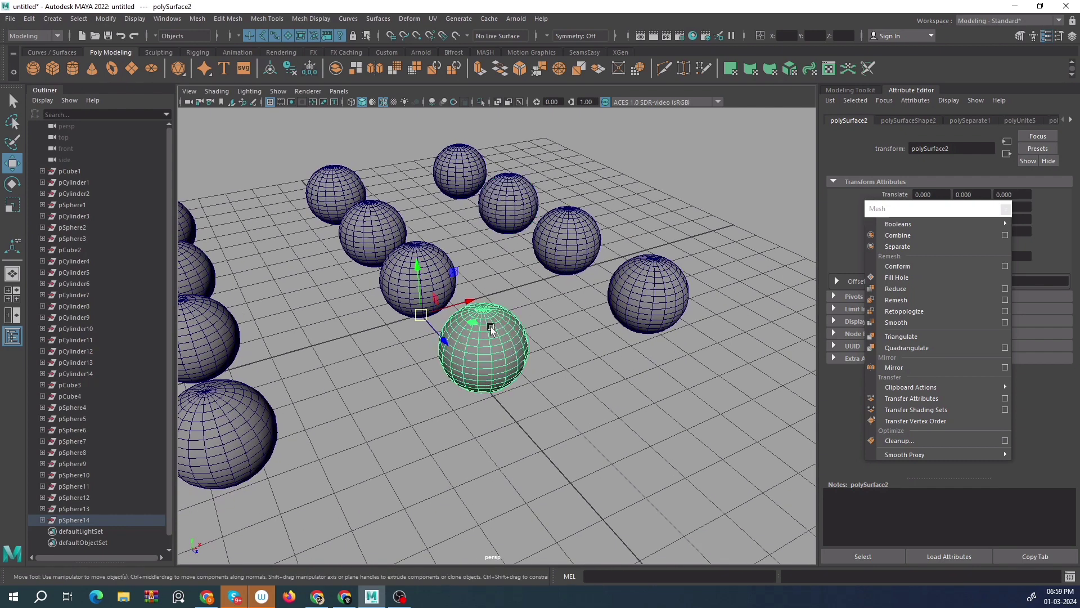
pyautogui.keyDown('alt'); pyautogui.moveTo(490, 326); pyautogui.dragTo(450, 332, button='middle'); pyautogui.keyUp('alt')
pyautogui.keyDown('shift'); pyautogui.click(618, 298); pyautogui.keyUp('shift')
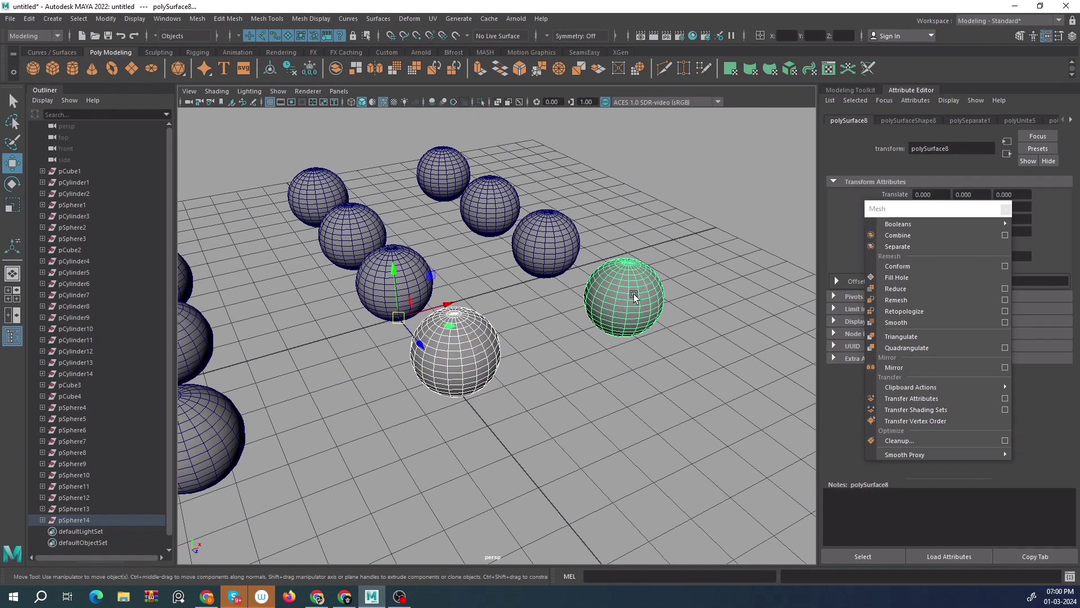
pyautogui.keyDown('alt'); pyautogui.moveTo(633, 285); pyautogui.dragTo(571, 301, button='right'); pyautogui.keyUp('alt')
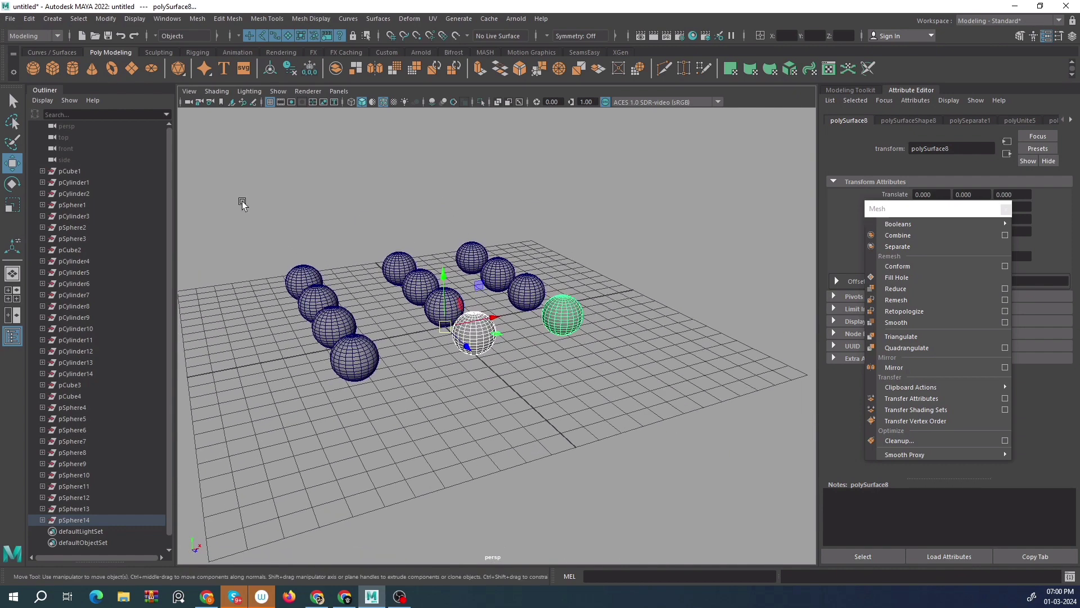
# Select all twelve spheres and examine the whole group from several angles.
pyautogui.moveTo(205, 169); pyautogui.dragTo(677, 417)
pyautogui.keyDown('alt'); pyautogui.moveTo(483, 323); pyautogui.dragTo(515, 314, button='right'); pyautogui.keyUp('alt')
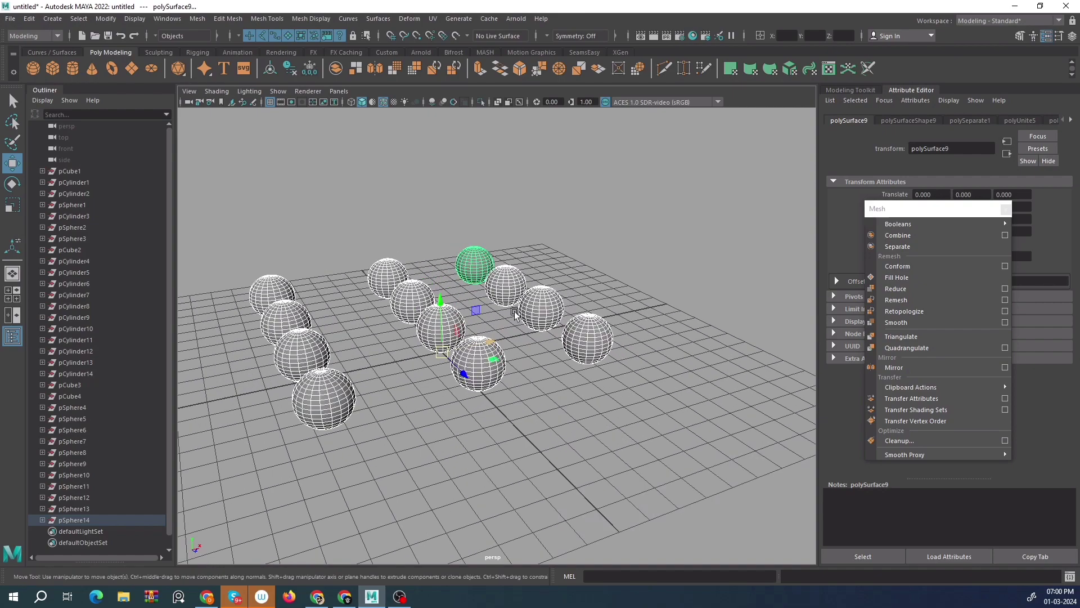
pyautogui.keyDown('alt'); pyautogui.moveTo(515, 314); pyautogui.dragTo(438, 214); pyautogui.keyUp('alt')
pyautogui.keyDown('alt'); pyautogui.moveTo(521, 322); pyautogui.dragTo(455, 387, button='middle'); pyautogui.keyUp('alt')
pyautogui.keyDown('alt'); pyautogui.moveTo(655, 342); pyautogui.dragTo(605, 345); pyautogui.keyUp('alt')
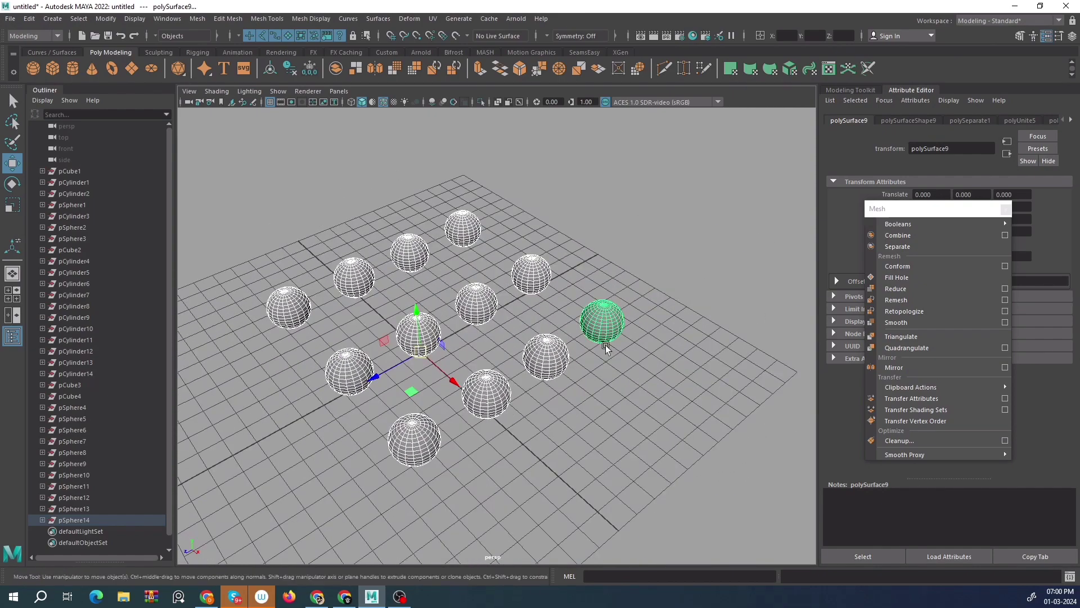
pyautogui.keyDown('alt'); pyautogui.moveTo(606, 345); pyautogui.dragTo(646, 348, button='right'); pyautogui.keyUp('alt')
pyautogui.keyDown('alt'); pyautogui.moveTo(646, 348); pyautogui.dragTo(506, 303, button='middle'); pyautogui.keyUp('alt')
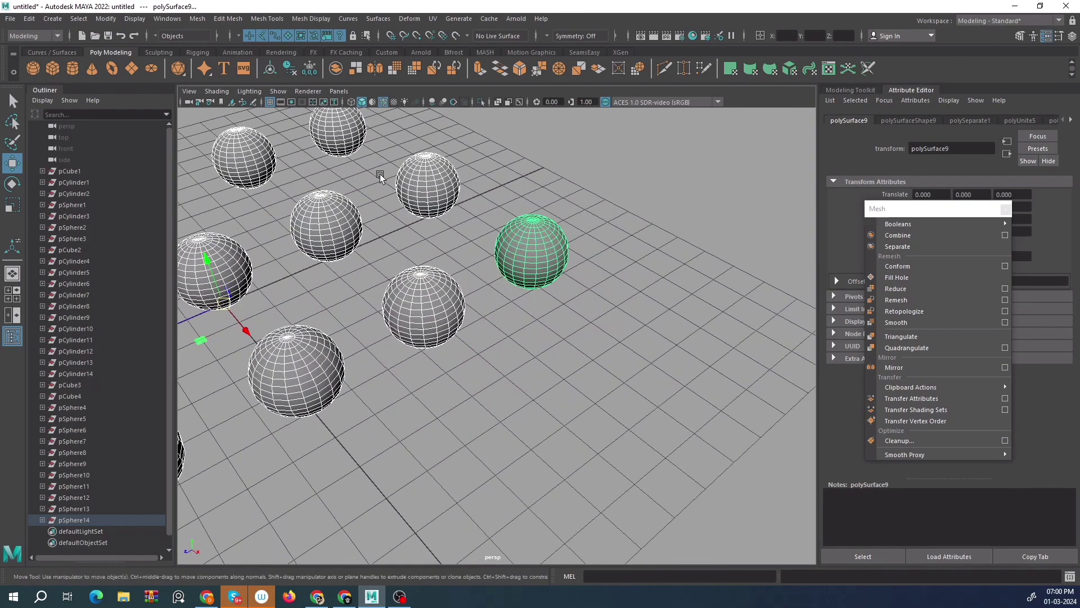
pyautogui.keyDown('alt'); pyautogui.moveTo(518, 292); pyautogui.dragTo(550, 302, button='middle'); pyautogui.keyUp('alt')
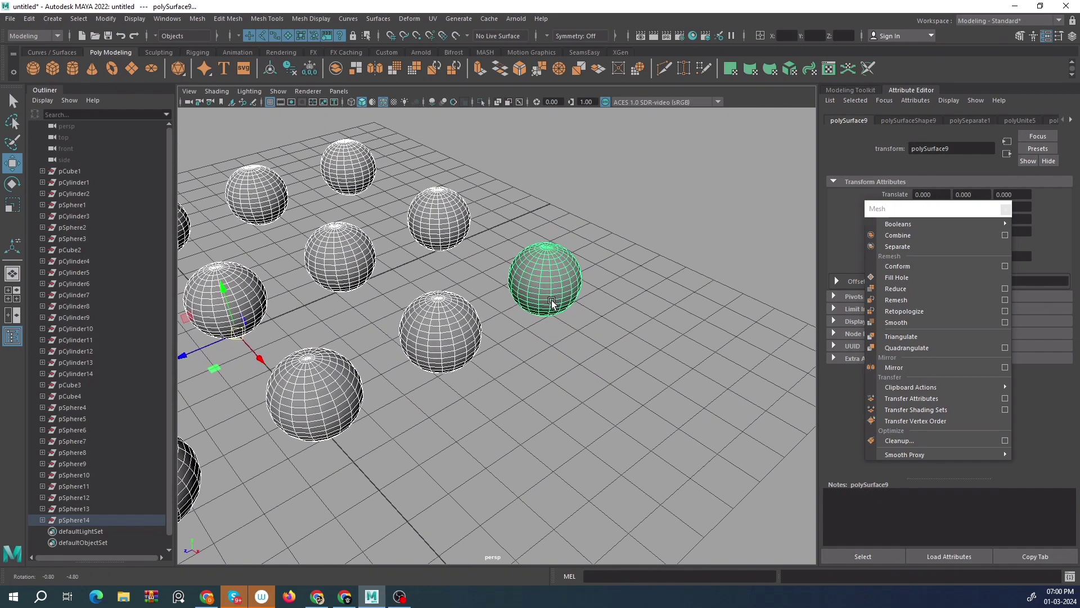
pyautogui.keyDown('alt'); pyautogui.moveTo(538, 266); pyautogui.dragTo(553, 295, button='right'); pyautogui.keyUp('alt')
pyautogui.keyDown('alt'); pyautogui.moveTo(553, 294); pyautogui.dragTo(580, 251); pyautogui.keyUp('alt')
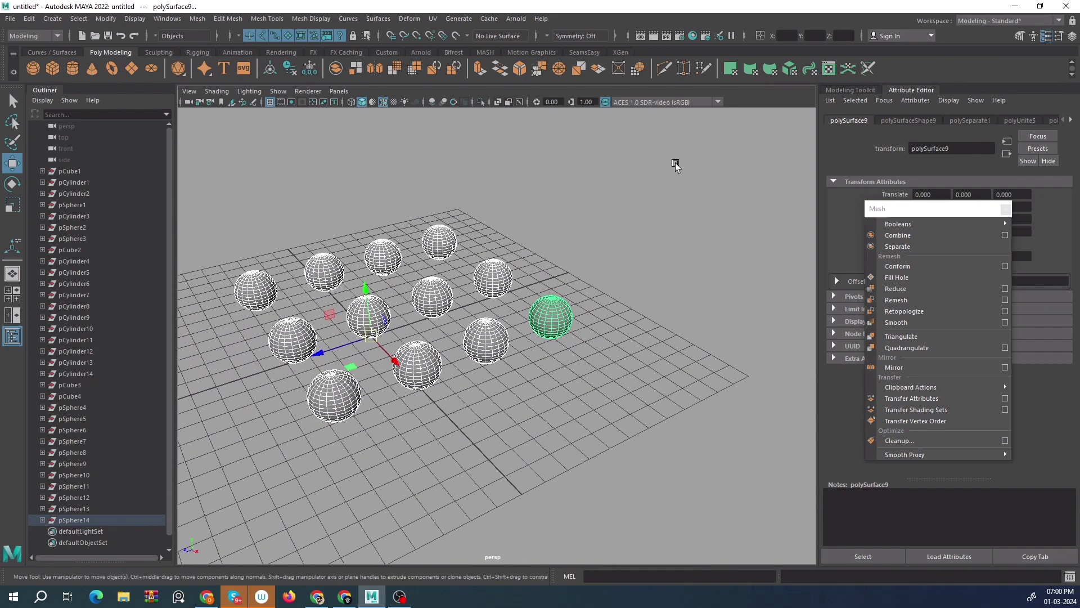
pyautogui.moveTo(677, 164); pyautogui.dragTo(227, 432)
pyautogui.keyDown('alt'); pyautogui.moveTo(252, 395); pyautogui.dragTo(302, 387, button='middle'); pyautogui.keyUp('alt')
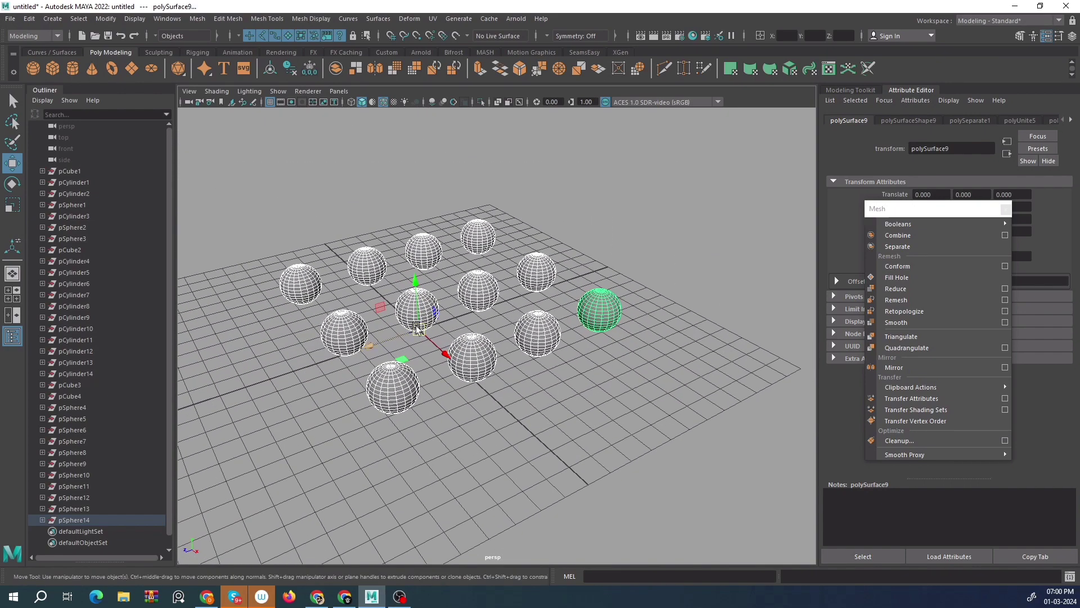
pyautogui.moveTo(214, 186); pyautogui.dragTo(693, 444)
pyautogui.keyDown('alt'); pyautogui.moveTo(515, 388); pyautogui.dragTo(561, 358); pyautogui.keyUp('alt')
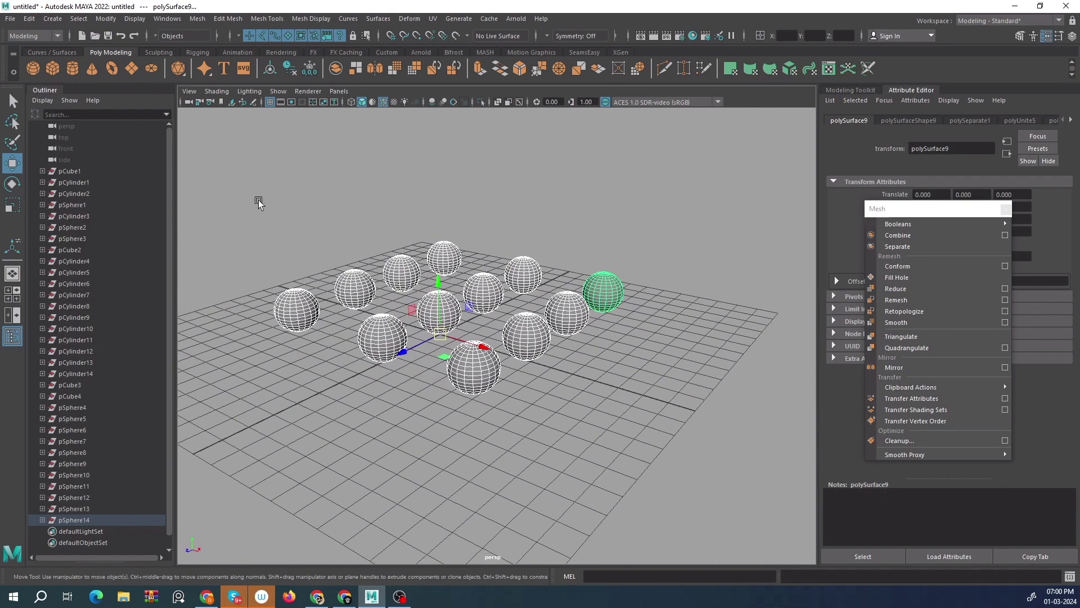
# Select only the two end spheres of one outer four-sphere row and combine them into one mesh.
pyautogui.moveTo(218, 159); pyautogui.dragTo(444, 426)
pyautogui.keyDown('alt'); pyautogui.moveTo(364, 413); pyautogui.dragTo(403, 399); pyautogui.keyUp('alt')
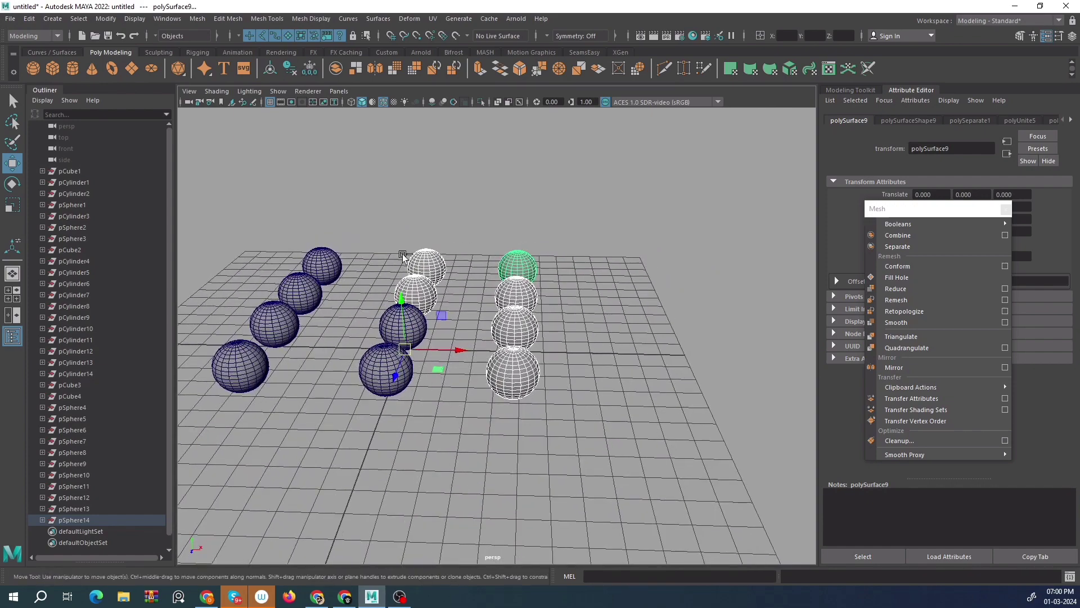
pyautogui.keyDown('ctrl'); pyautogui.moveTo(448, 213); pyautogui.dragTo(391, 276); pyautogui.keyUp('ctrl')
pyautogui.keyDown('alt'); pyautogui.moveTo(565, 376); pyautogui.dragTo(546, 409); pyautogui.keyUp('alt')
pyautogui.keyDown('ctrl'); pyautogui.moveTo(516, 338); pyautogui.dragTo(515, 337); pyautogui.keyUp('ctrl')
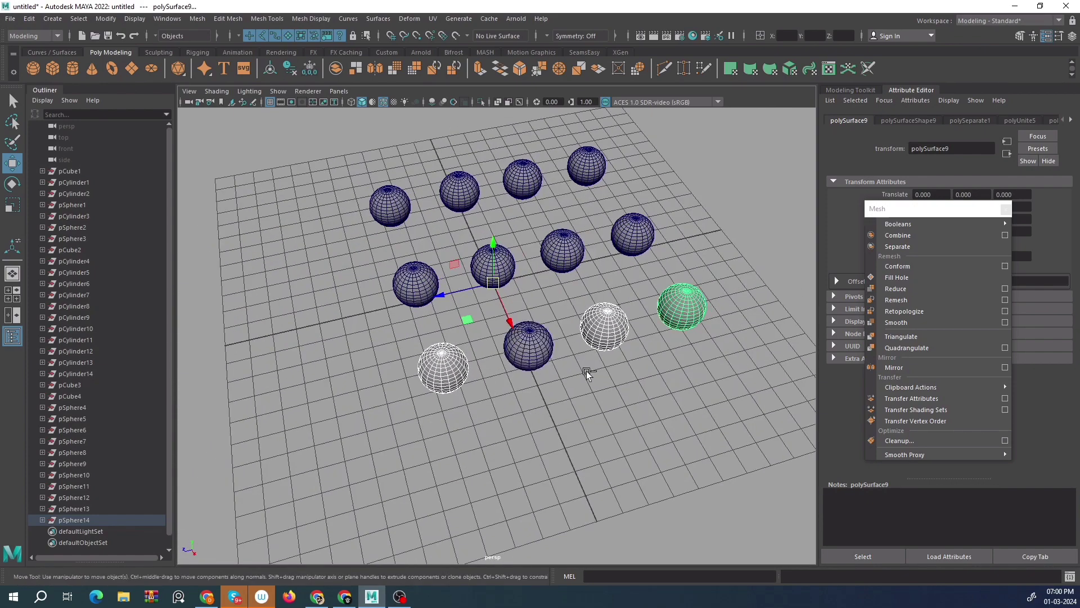
pyautogui.keyDown('ctrl'); pyautogui.moveTo(586, 370); pyautogui.dragTo(610, 337); pyautogui.keyUp('ctrl')
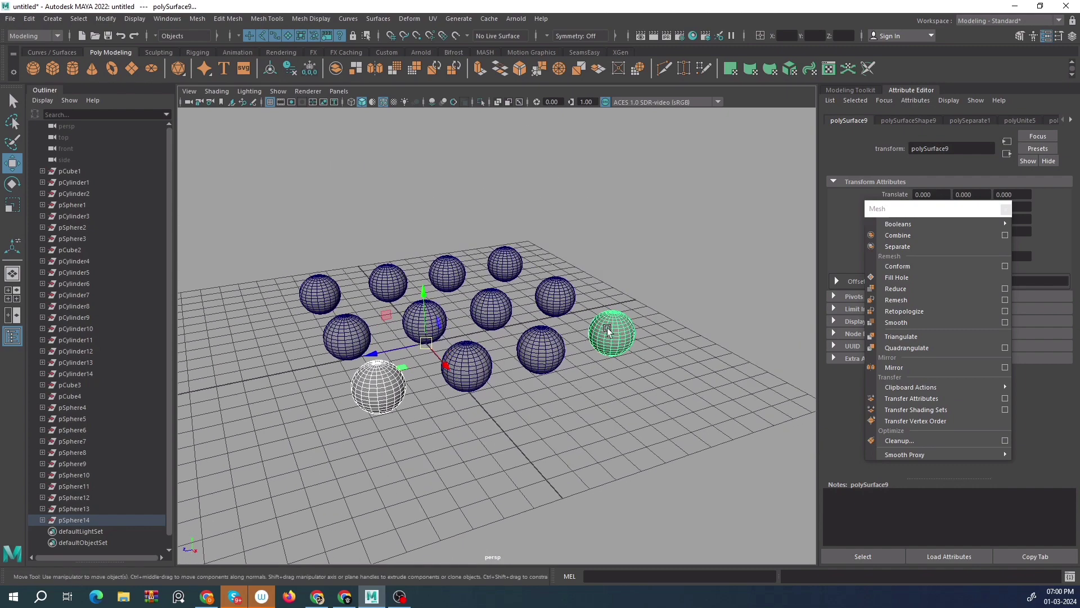
pyautogui.click(928, 235)
# Try moving the combined pair upward, and undo the move.
pyautogui.keyDown('alt'); pyautogui.moveTo(507, 366); pyautogui.dragTo(452, 416); pyautogui.keyUp('alt')
pyautogui.moveTo(503, 315); pyautogui.dragTo(509, 228)
pyautogui.hotkey('ctrl', 'z')
# Select all the spheres, including the combined pair, and combine them into a single mesh.
pyautogui.keyDown('alt'); pyautogui.moveTo(394, 358); pyautogui.dragTo(470, 347); pyautogui.keyUp('alt')
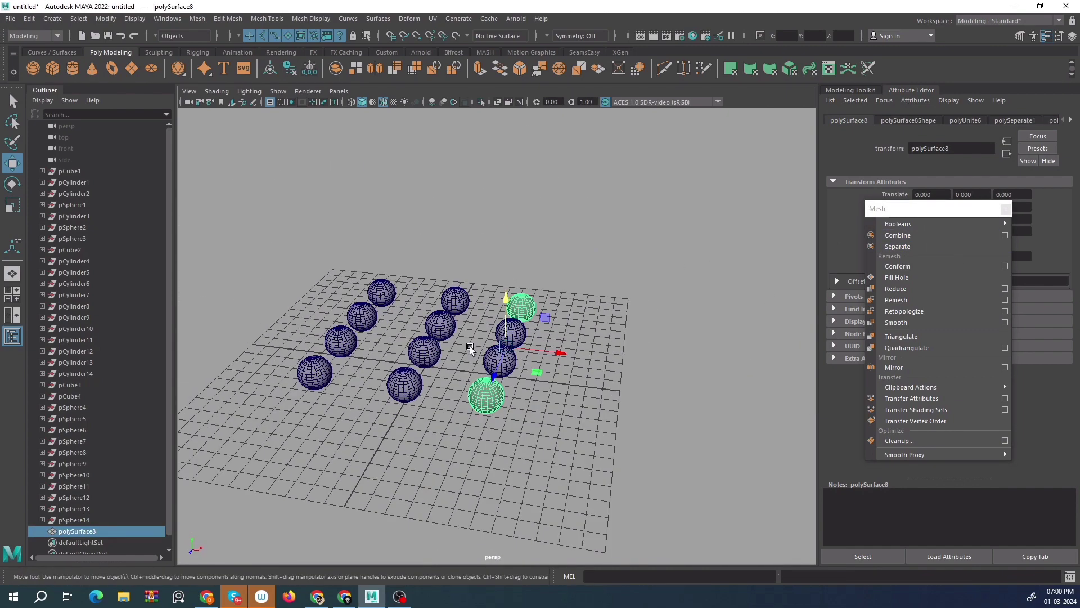
pyautogui.keyDown('alt'); pyautogui.moveTo(471, 347); pyautogui.dragTo(554, 382, button='right'); pyautogui.keyUp('alt')
pyautogui.keyDown('alt'); pyautogui.moveTo(554, 382); pyautogui.dragTo(419, 401); pyautogui.keyUp('alt')
pyautogui.keyDown('alt'); pyautogui.moveTo(420, 400); pyautogui.dragTo(455, 400, button='middle'); pyautogui.keyUp('alt')
pyautogui.keyDown('alt'); pyautogui.moveTo(455, 399); pyautogui.dragTo(418, 374); pyautogui.keyUp('alt')
pyautogui.moveTo(282, 253); pyautogui.dragTo(723, 447)
pyautogui.keyDown('alt'); pyautogui.moveTo(424, 334); pyautogui.dragTo(458, 307); pyautogui.keyUp('alt')
pyautogui.keyDown('alt'); pyautogui.moveTo(459, 306); pyautogui.dragTo(529, 324, button='right'); pyautogui.keyUp('alt')
pyautogui.keyDown('alt'); pyautogui.moveTo(529, 324); pyautogui.dragTo(560, 319); pyautogui.keyUp('alt')
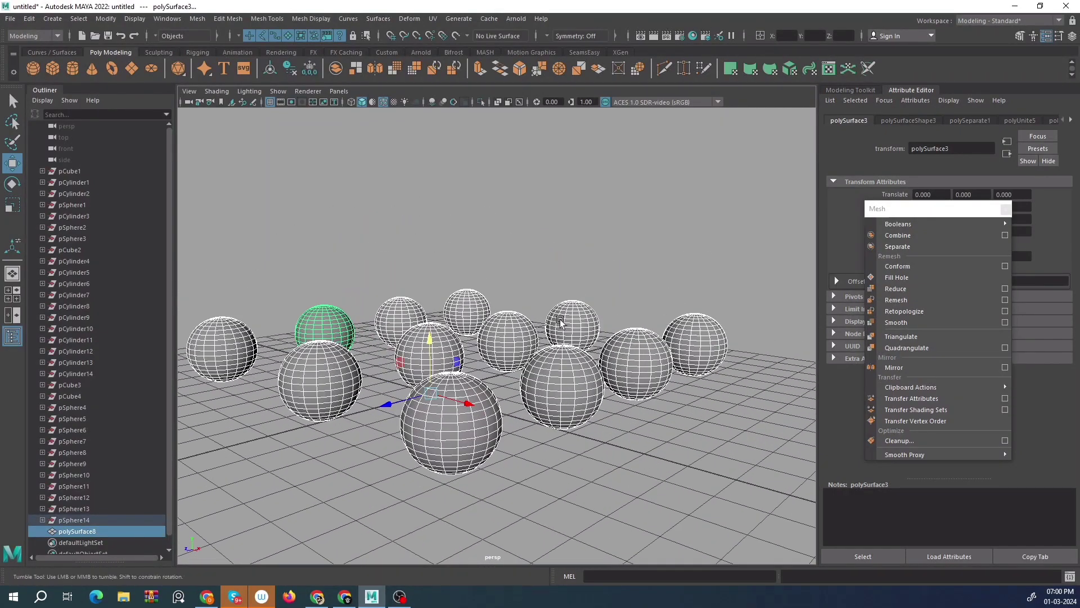
pyautogui.scroll(-5, 560, 321)
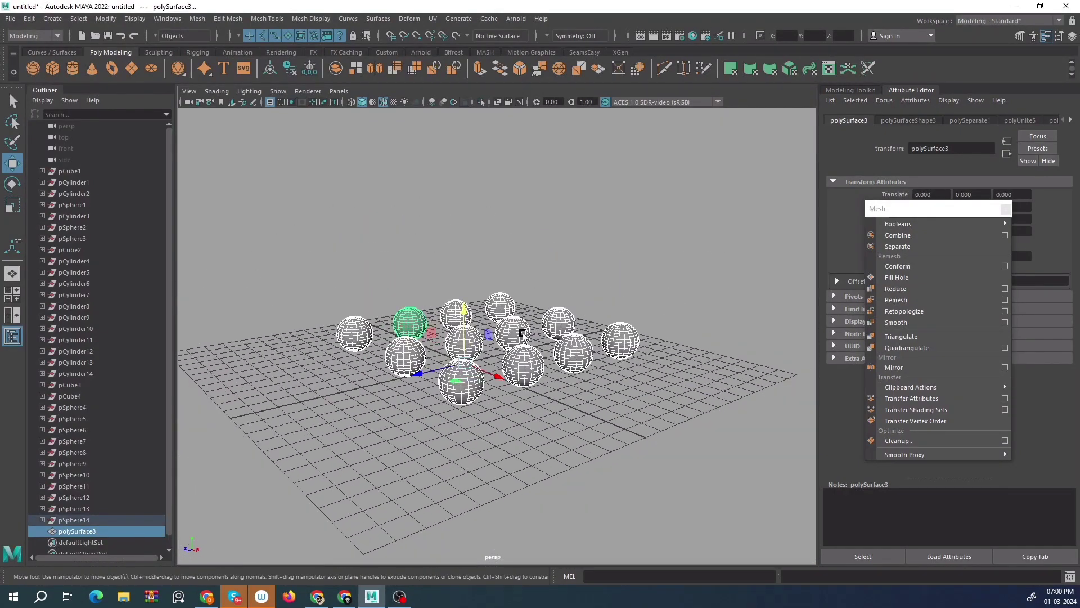
pyautogui.click(912, 240)
# Examine the combined sphere mesh from several angles and distances.
pyautogui.keyDown('alt'); pyautogui.moveTo(568, 318); pyautogui.dragTo(495, 337); pyautogui.keyUp('alt')
pyautogui.scroll(3, 482, 362)
pyautogui.scroll(5, 498, 330)
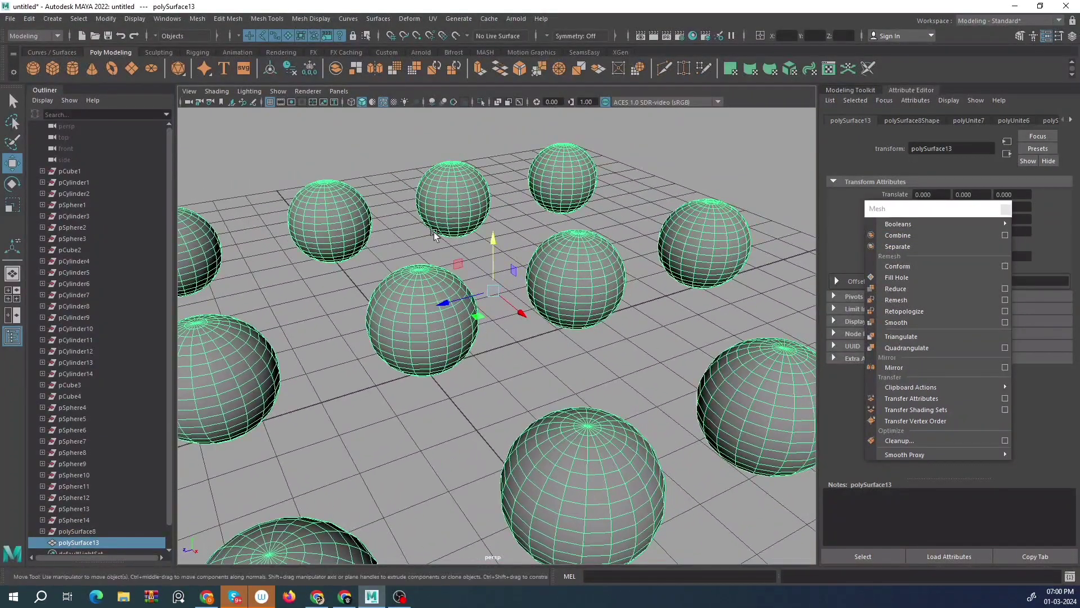
pyautogui.scroll(-3, 548, 270)
pyautogui.scroll(1, 548, 270)
pyautogui.keyDown('alt'); pyautogui.moveTo(549, 270); pyautogui.dragTo(491, 274); pyautogui.keyUp('alt')
pyautogui.keyDown('alt'); pyautogui.moveTo(498, 312); pyautogui.dragTo(536, 315); pyautogui.keyUp('alt')
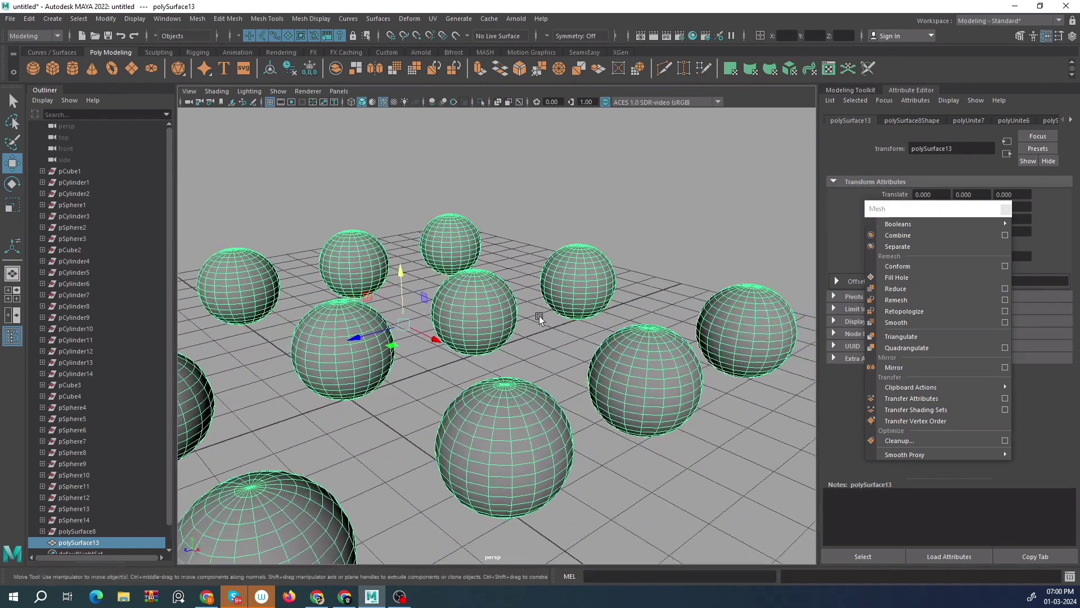
pyautogui.keyDown('alt'); pyautogui.moveTo(493, 306); pyautogui.dragTo(542, 171, button='middle'); pyautogui.keyUp('alt')
pyautogui.scroll(-3, 543, 172)
pyautogui.keyDown('alt'); pyautogui.moveTo(543, 172); pyautogui.dragTo(536, 220); pyautogui.keyUp('alt')
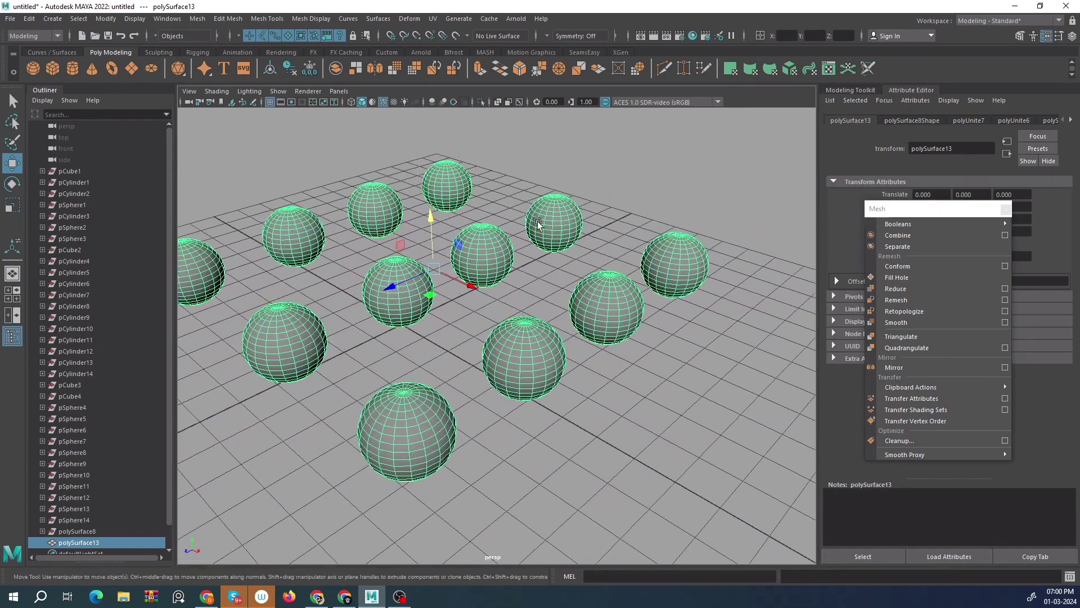
# Separate the combined mesh back into individual spheres and select several of them to check the separation.
pyautogui.click(909, 246)
pyautogui.click(586, 163)
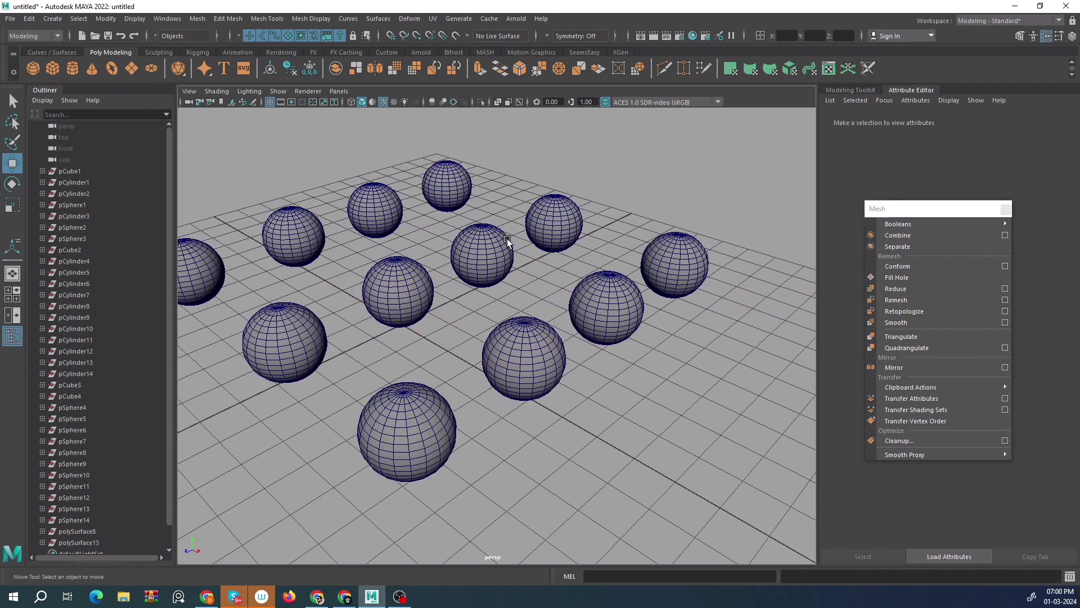
pyautogui.click(508, 241)
pyautogui.click(558, 215)
pyautogui.click(536, 334)
pyautogui.click(591, 317)
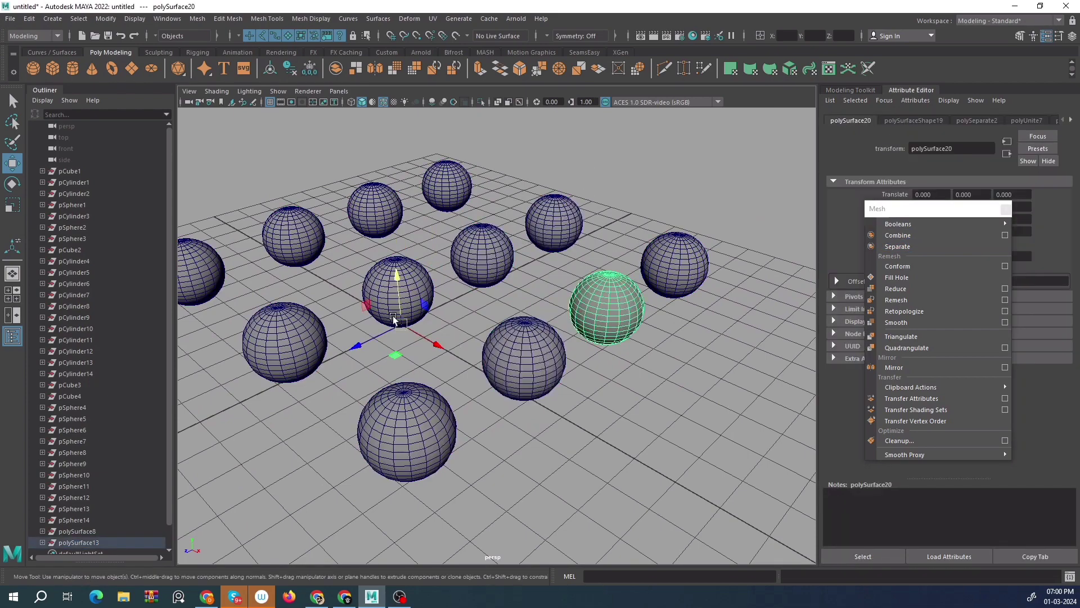
# Select the whole group of separated spheres to inspect their shared pivot location, and clear the selection.
pyautogui.keyDown('alt'); pyautogui.moveTo(394, 319); pyautogui.dragTo(498, 264); pyautogui.keyUp('alt')
pyautogui.keyDown('alt'); pyautogui.moveTo(421, 331); pyautogui.dragTo(485, 350); pyautogui.keyUp('alt')
pyautogui.scroll(-5, 476, 312)
pyautogui.moveTo(339, 165); pyautogui.dragTo(731, 379)
pyautogui.scroll(3, 507, 274)
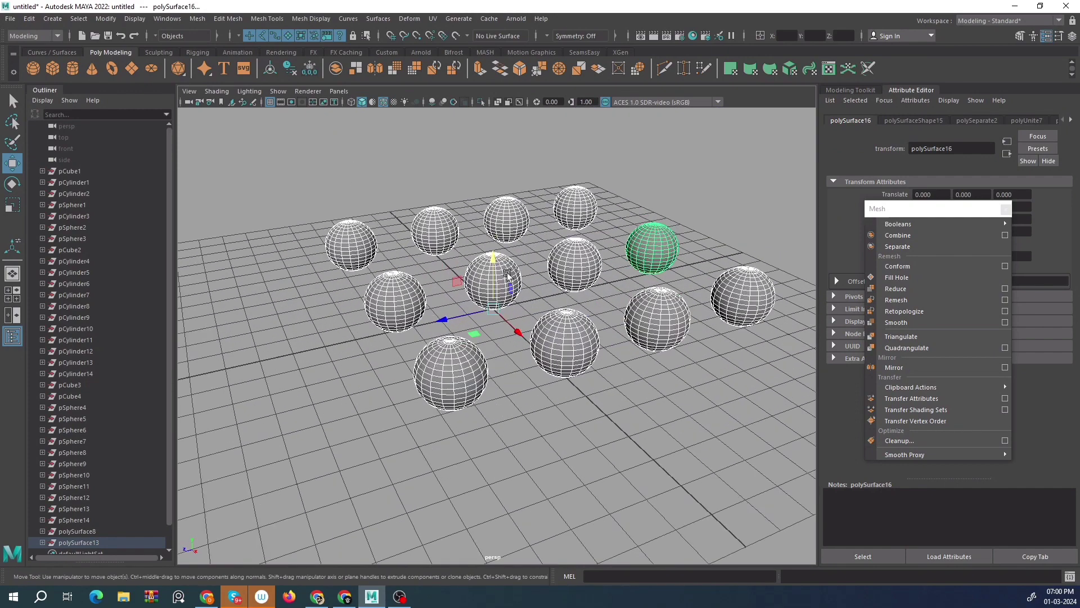
pyautogui.click(555, 380)
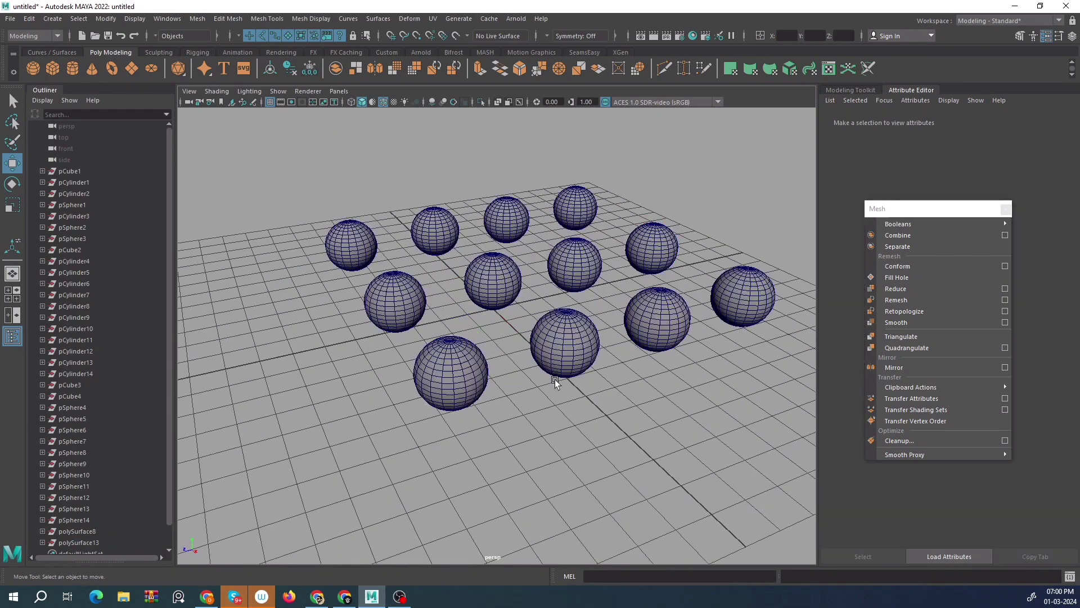
pyautogui.keyDown('alt'); pyautogui.moveTo(555, 379); pyautogui.dragTo(539, 349); pyautogui.keyUp('alt')
pyautogui.moveTo(208, 150); pyautogui.dragTo(738, 380)
pyautogui.keyDown('alt'); pyautogui.moveTo(638, 346); pyautogui.dragTo(639, 401); pyautogui.keyUp('alt')
pyautogui.click(609, 368)
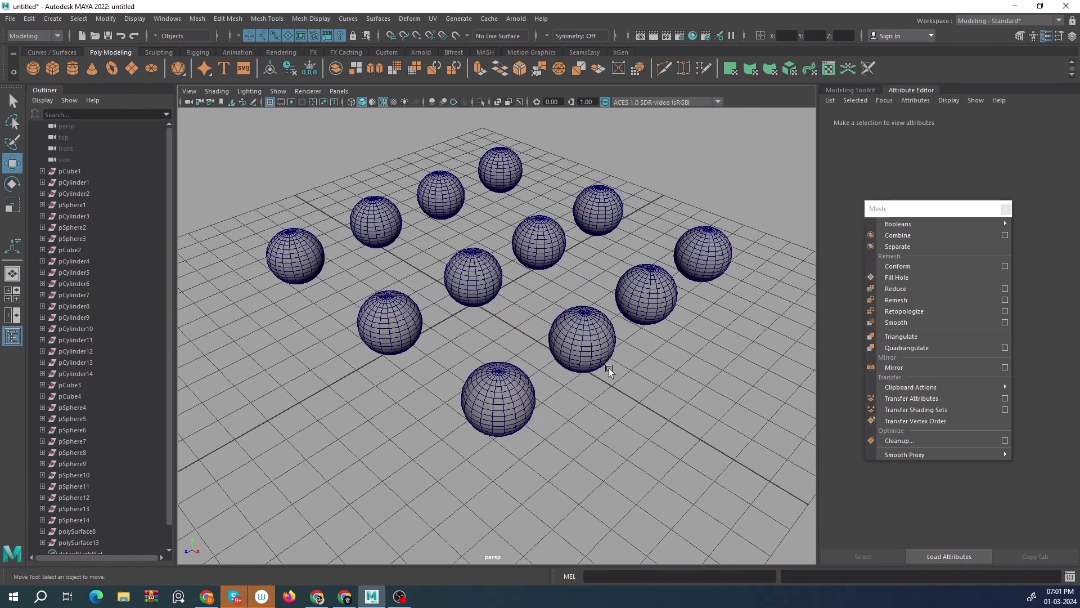
# Center the pivot of the outer-row sphere next to the near corner sphere.
pyautogui.click(593, 349)
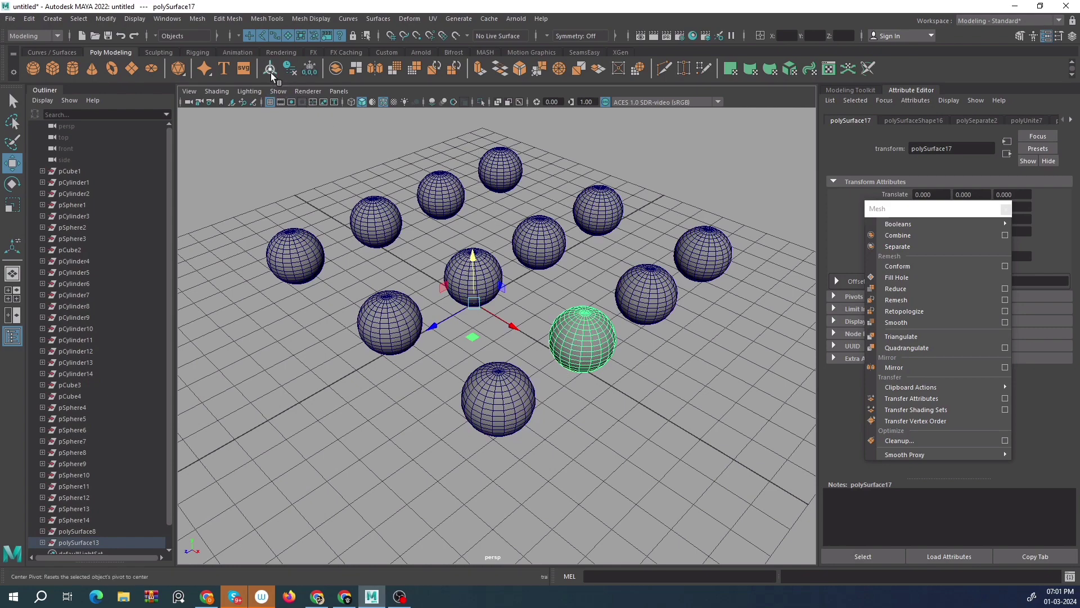
pyautogui.press('f')
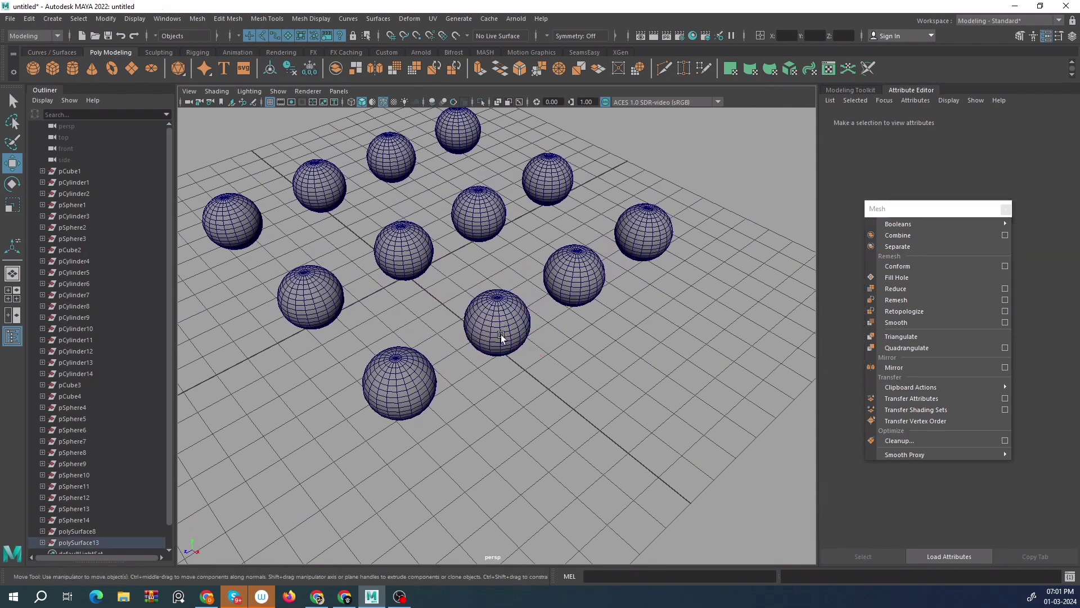
pyautogui.scroll(3, 502, 333)
pyautogui.keyDown('alt'); pyautogui.moveTo(396, 316); pyautogui.dragTo(376, 270); pyautogui.keyUp('alt')
pyautogui.scroll(-5, 371, 276)
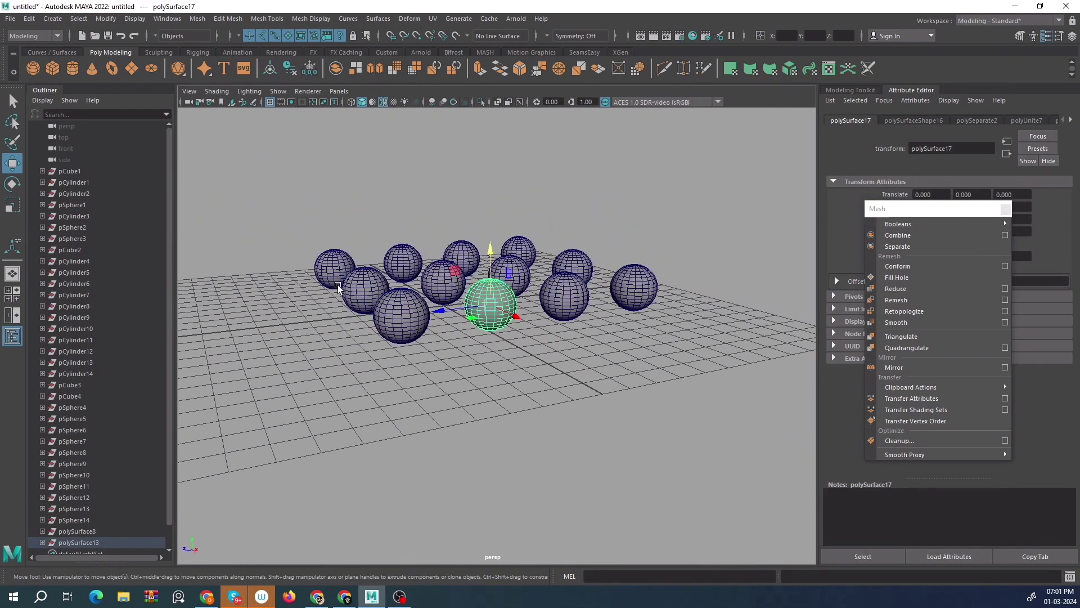
pyautogui.keyDown('alt'); pyautogui.moveTo(350, 289); pyautogui.dragTo(426, 316, button='middle'); pyautogui.keyUp('alt')
pyautogui.click(367, 279)
pyautogui.click(386, 288)
pyautogui.keyDown('alt'); pyautogui.moveTo(439, 272); pyautogui.dragTo(468, 313); pyautogui.keyUp('alt')
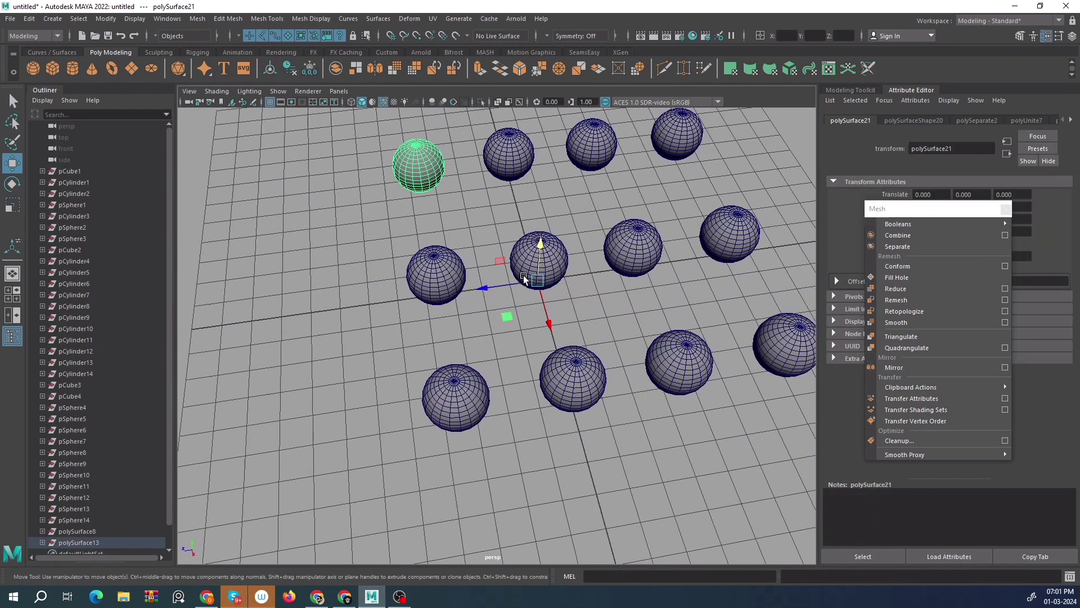
pyautogui.keyDown('shift'); pyautogui.click(433, 299); pyautogui.keyUp('shift')
pyautogui.keyDown('shift'); pyautogui.click(446, 374); pyautogui.keyUp('shift')
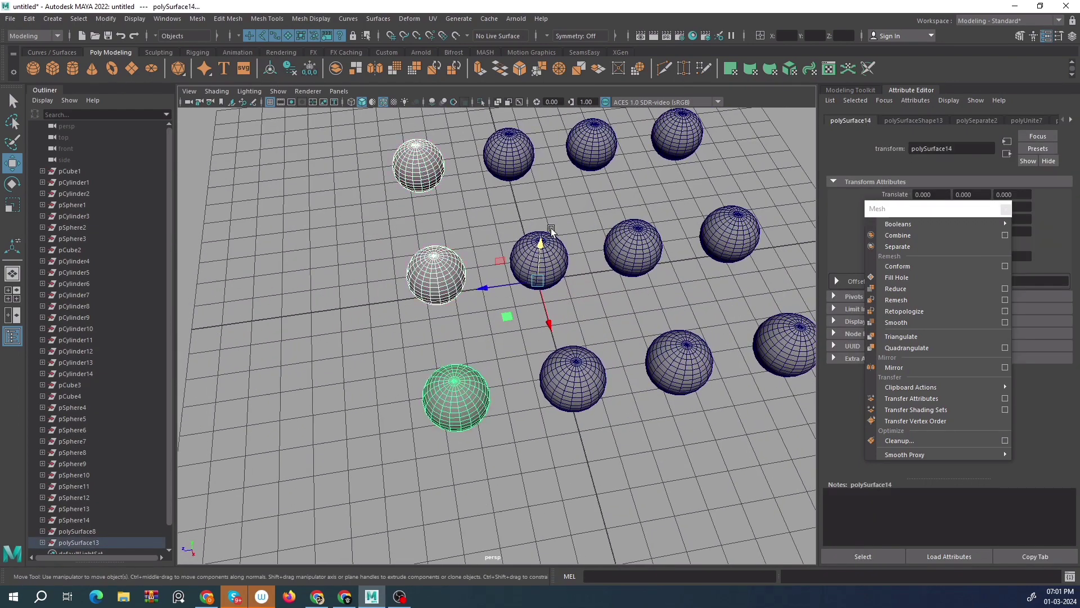
pyautogui.keyDown('shift'); pyautogui.click(547, 242); pyautogui.keyUp('shift')
pyautogui.keyDown('shift'); pyautogui.click(517, 159); pyautogui.keyUp('shift')
pyautogui.keyDown('shift'); pyautogui.click(591, 147); pyautogui.keyUp('shift')
pyautogui.keyDown('shift'); pyautogui.click(631, 242); pyautogui.keyUp('shift')
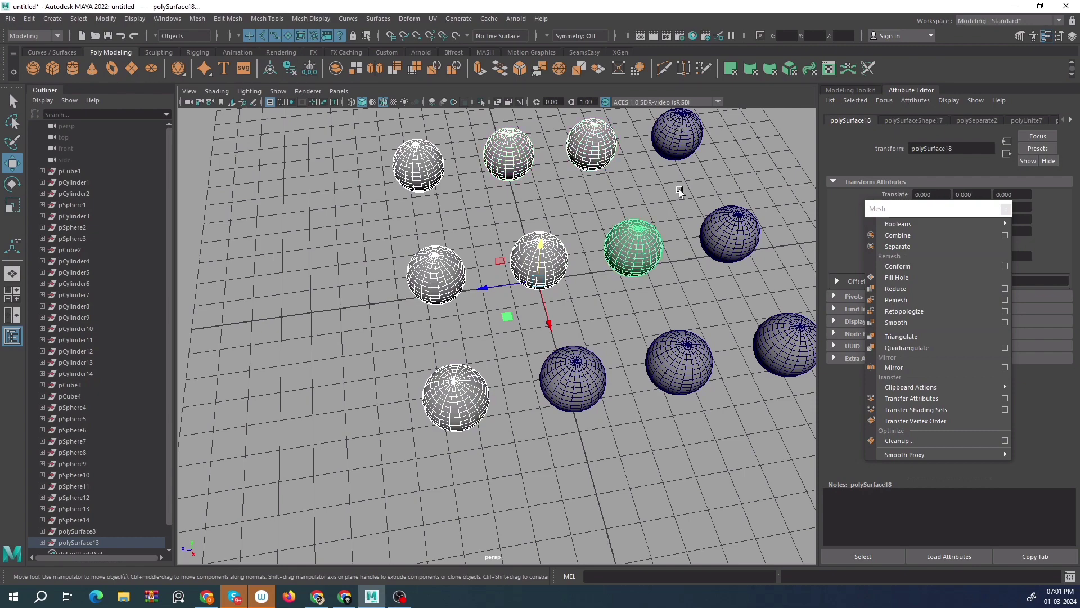
pyautogui.keyDown('shift'); pyautogui.click(677, 136); pyautogui.keyUp('shift')
pyautogui.keyDown('shift'); pyautogui.click(729, 233); pyautogui.keyUp('shift')
pyautogui.keyDown('shift'); pyautogui.click(670, 387); pyautogui.keyUp('shift')
pyautogui.keyDown('shift'); pyautogui.click(768, 356); pyautogui.keyUp('shift')
pyautogui.scroll(-3, 585, 372)
pyautogui.keyDown('alt'); pyautogui.moveTo(489, 344); pyautogui.dragTo(524, 291); pyautogui.keyUp('alt')
pyautogui.scroll(5, 564, 350)
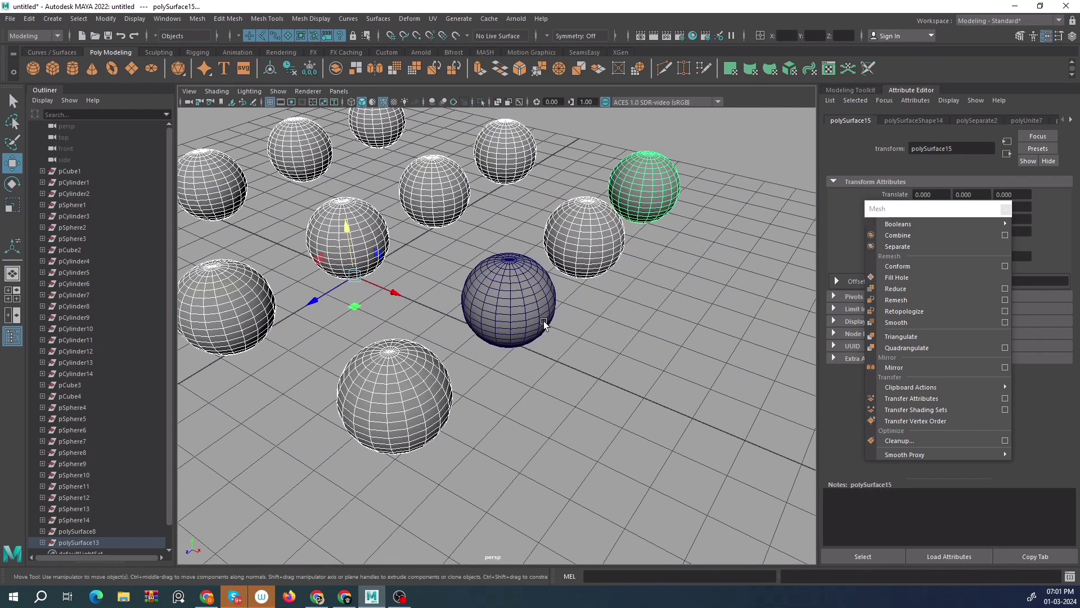
pyautogui.scroll(-5, 544, 323)
pyautogui.click(594, 190)
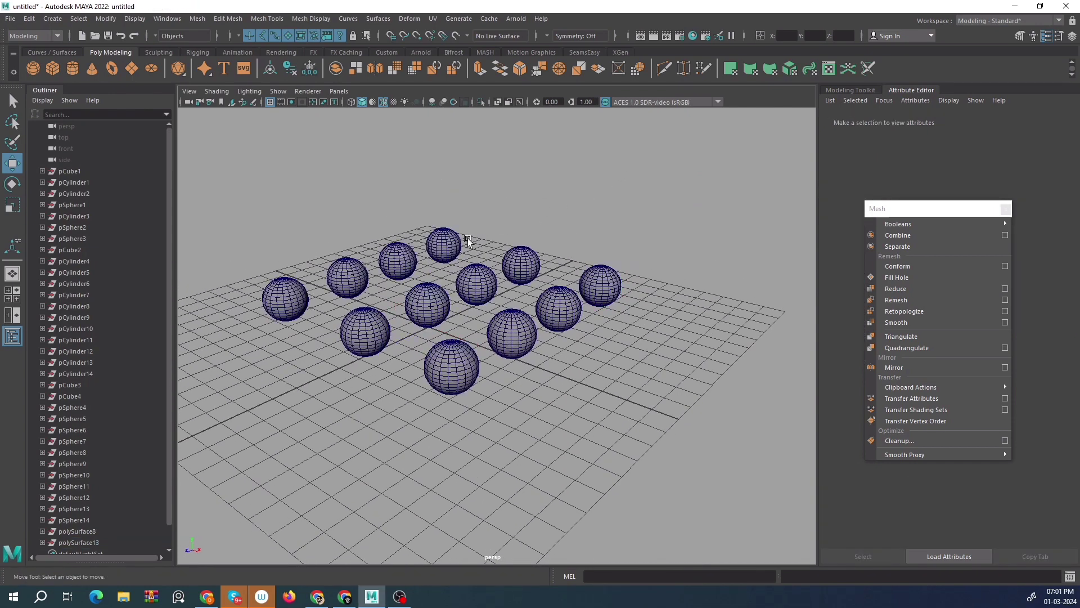
# Select all of the separated spheres together and center their pivots.
pyautogui.click(291, 284)
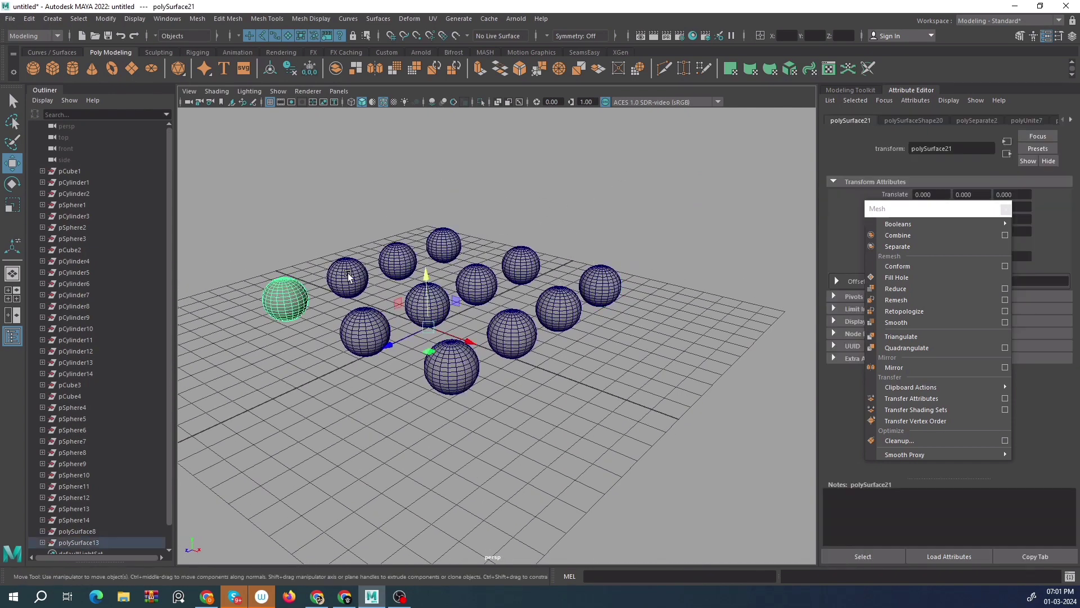
pyautogui.keyDown('shift'); pyautogui.click(349, 275); pyautogui.keyUp('shift')
pyautogui.moveTo(248, 175); pyautogui.dragTo(708, 455)
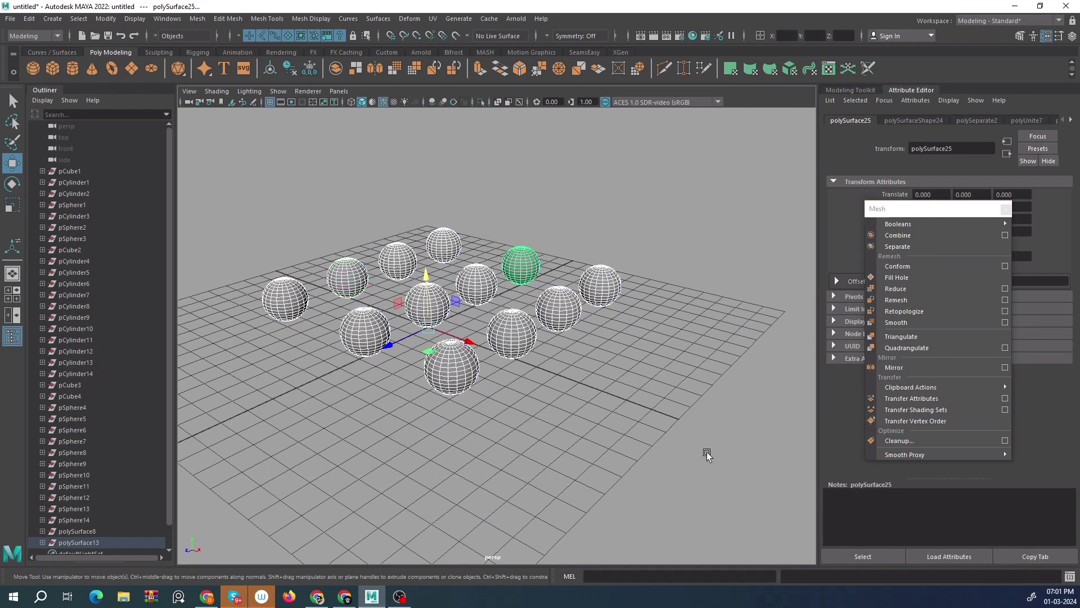
pyautogui.click(522, 266)
pyautogui.keyDown('alt'); pyautogui.moveTo(522, 266); pyautogui.dragTo(350, 237); pyautogui.keyUp('alt')
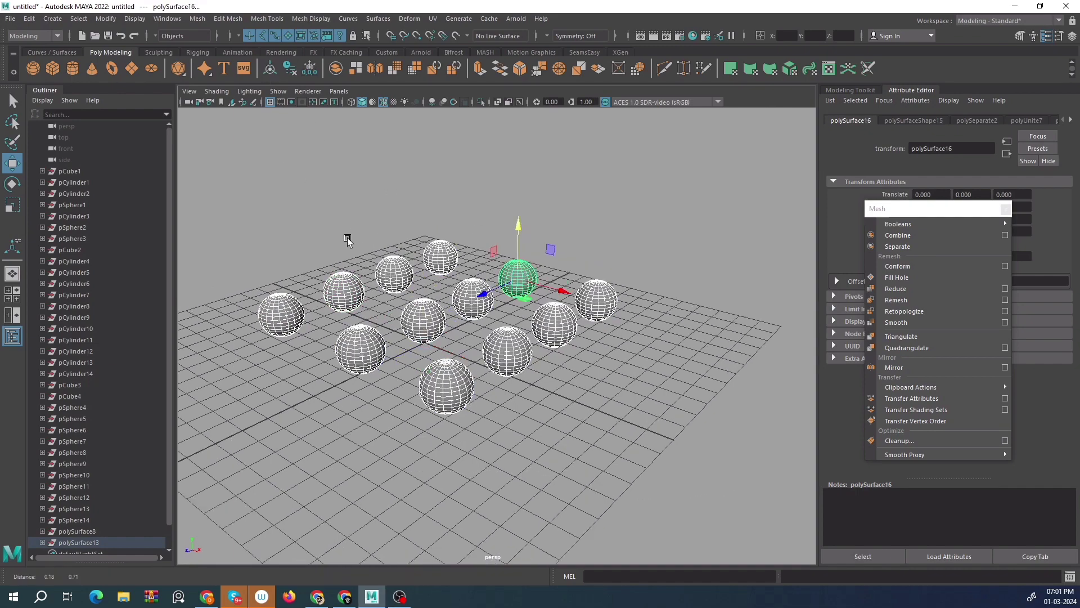
# Select the spheres one at a time across the rows to check each one's pivot position.
pyautogui.click(654, 210)
pyautogui.keyDown('alt'); pyautogui.moveTo(654, 210); pyautogui.dragTo(371, 266); pyautogui.keyUp('alt')
pyautogui.click(239, 311)
pyautogui.click(372, 267)
pyautogui.click(510, 236)
pyautogui.click(643, 248)
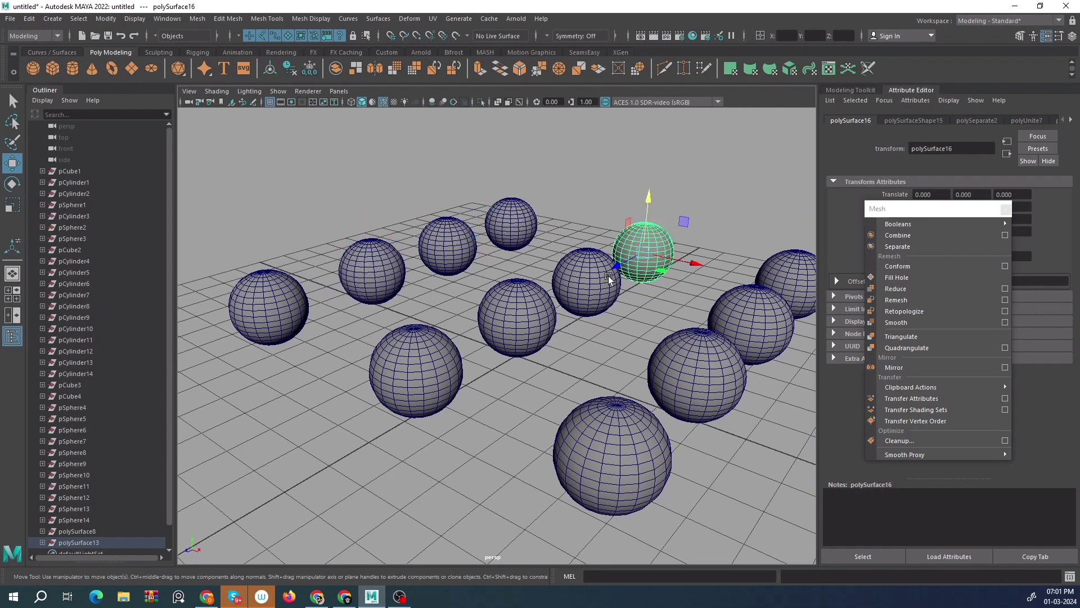
pyautogui.click(605, 278)
pyautogui.click(537, 312)
pyautogui.click(408, 358)
pyautogui.click(607, 444)
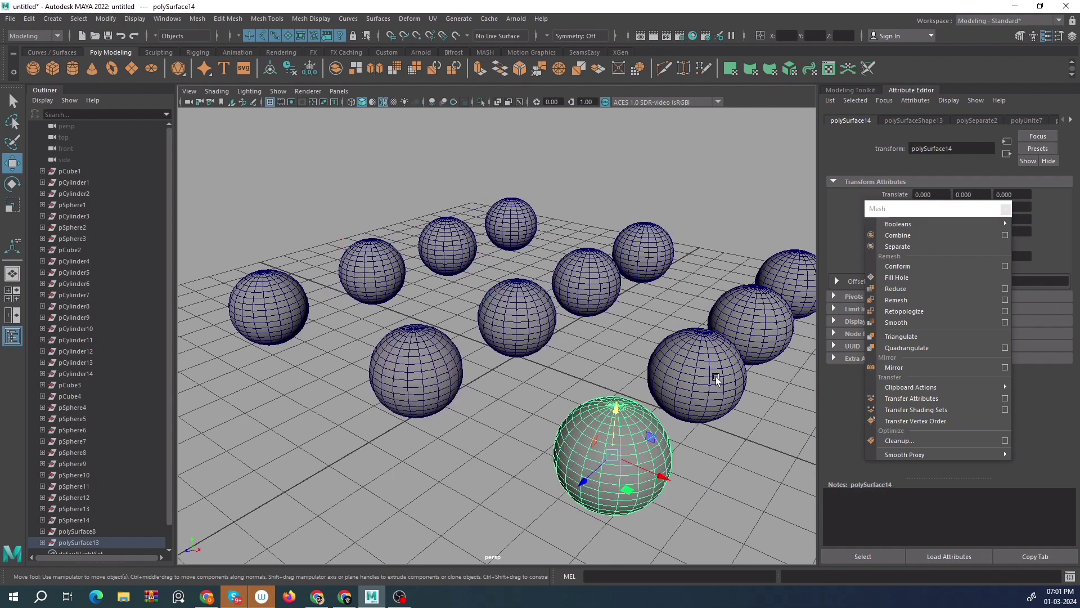
pyautogui.click(716, 376)
pyautogui.click(777, 287)
# Select the whole group of separated spheres and delete it from the scene.
pyautogui.keyDown('alt'); pyautogui.moveTo(735, 279); pyautogui.dragTo(789, 443); pyautogui.keyUp('alt')
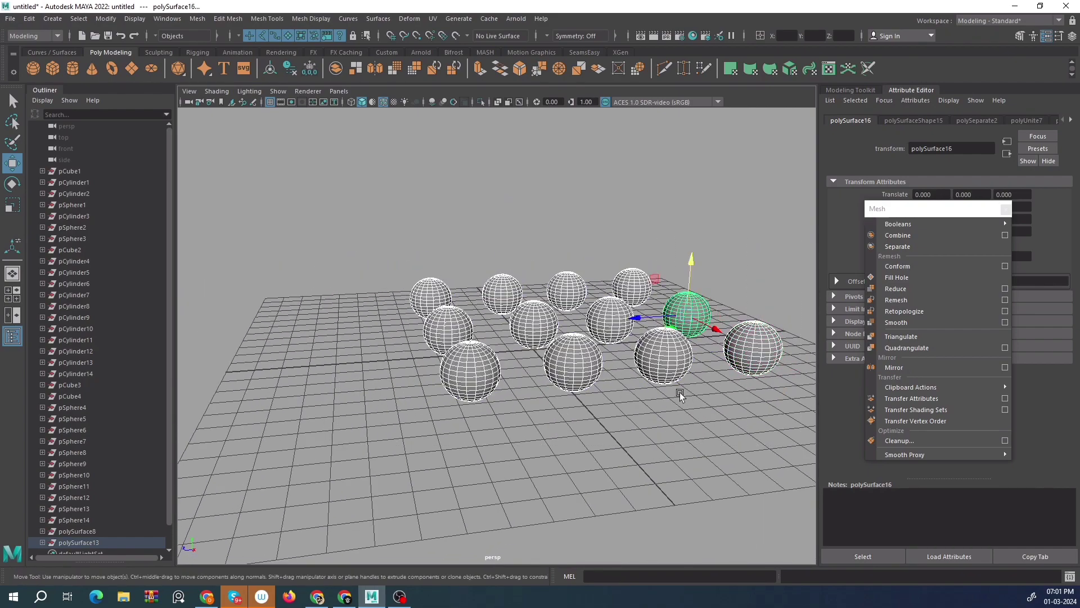
pyautogui.keyDown('alt'); pyautogui.moveTo(680, 390); pyautogui.dragTo(548, 352); pyautogui.keyUp('alt')
pyautogui.scroll(3, 528, 323)
pyautogui.scroll(-4, 489, 309)
pyautogui.keyDown('alt'); pyautogui.moveTo(488, 309); pyautogui.dragTo(425, 326); pyautogui.keyUp('alt')
pyautogui.keyDown('alt'); pyautogui.moveTo(518, 345); pyautogui.dragTo(542, 348, button='middle'); pyautogui.keyUp('alt')
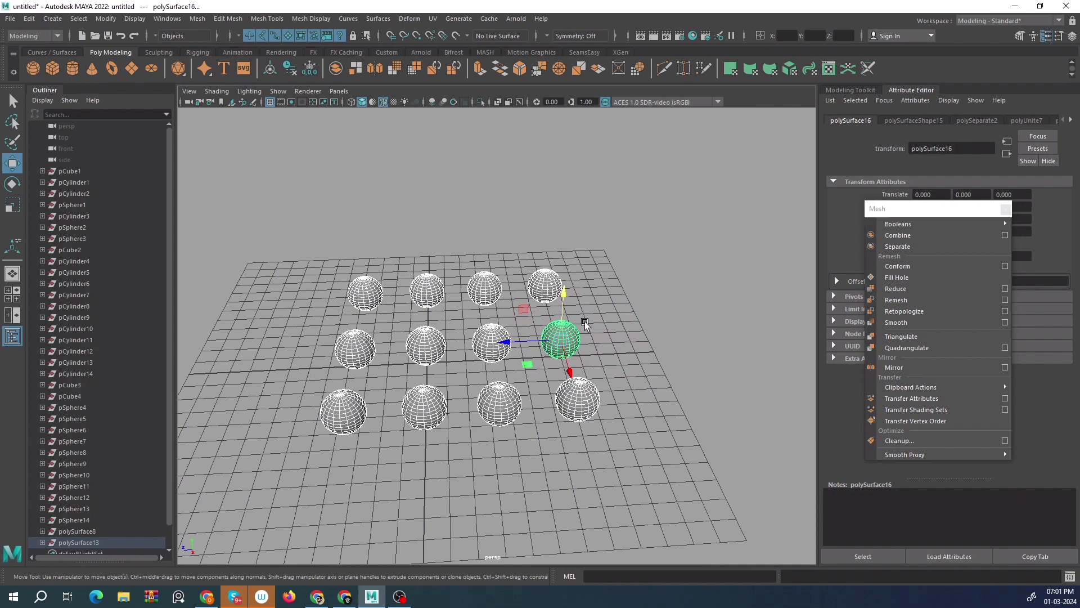
pyautogui.click(618, 312)
pyautogui.moveTo(626, 231); pyautogui.dragTo(313, 454)
pyautogui.press('Delete')
# Detach the Booleans commands as a floating palette and place it above the floating Mesh palette.
pyautogui.moveTo(923, 224)
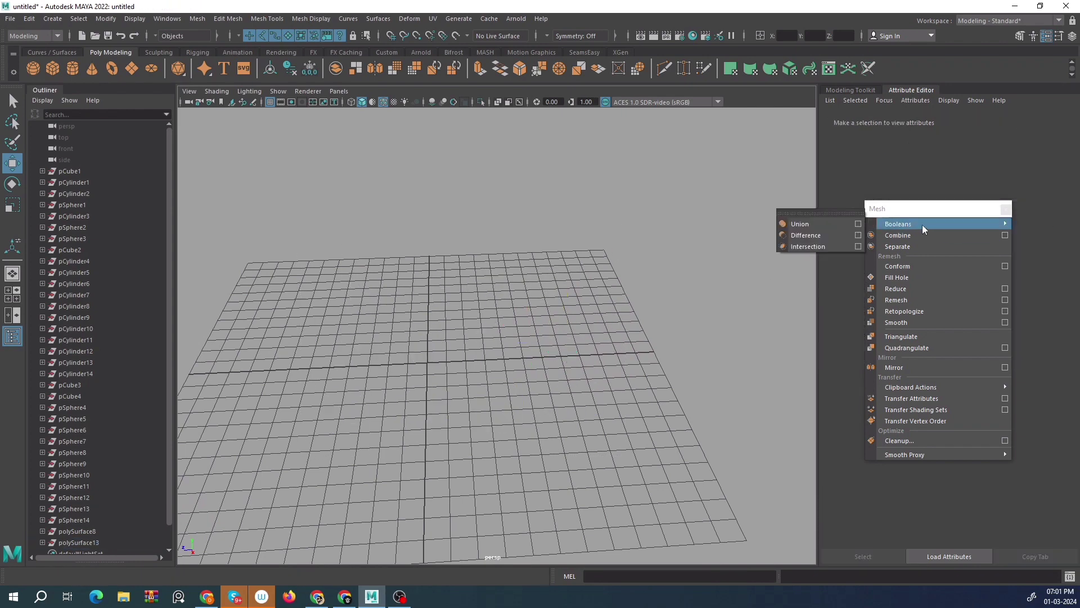
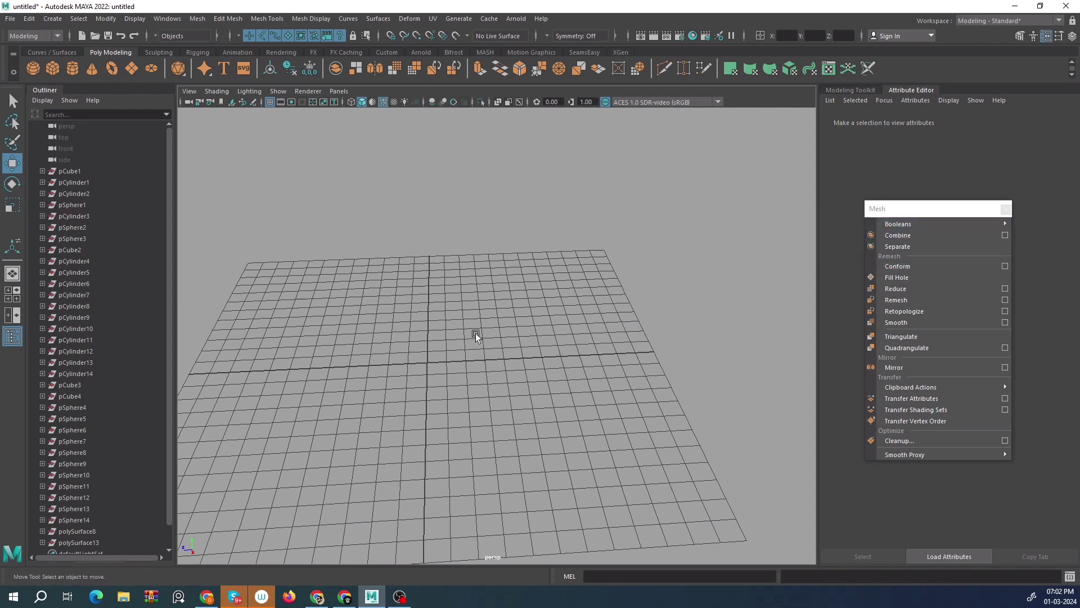
pyautogui.keyDown('alt'); pyautogui.moveTo(423, 268); pyautogui.dragTo(460, 376); pyautogui.keyUp('alt')
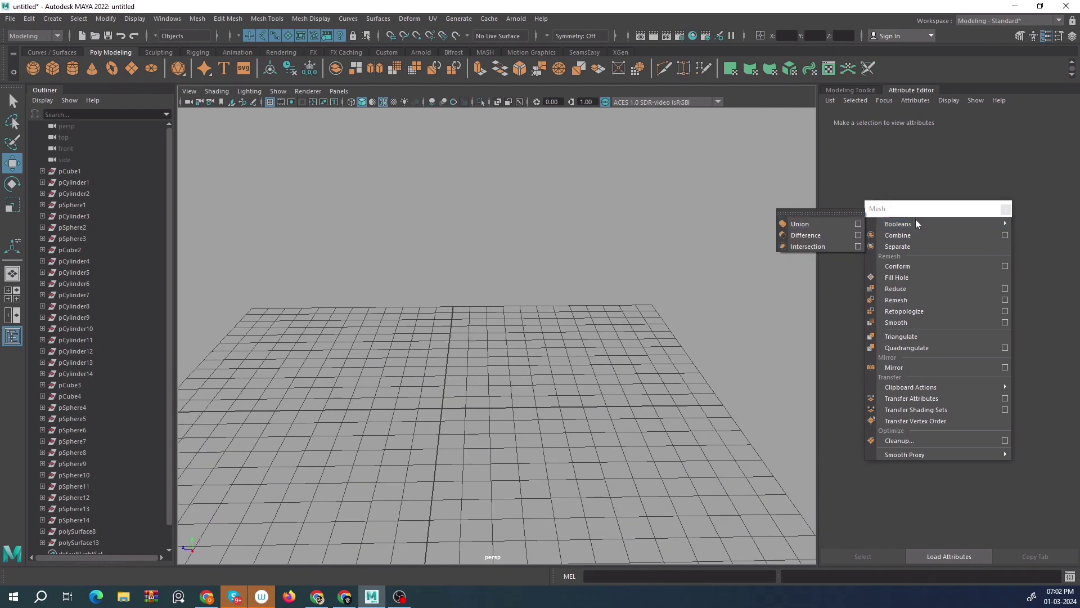
pyautogui.click(815, 213)
pyautogui.moveTo(816, 198); pyautogui.dragTo(899, 146)
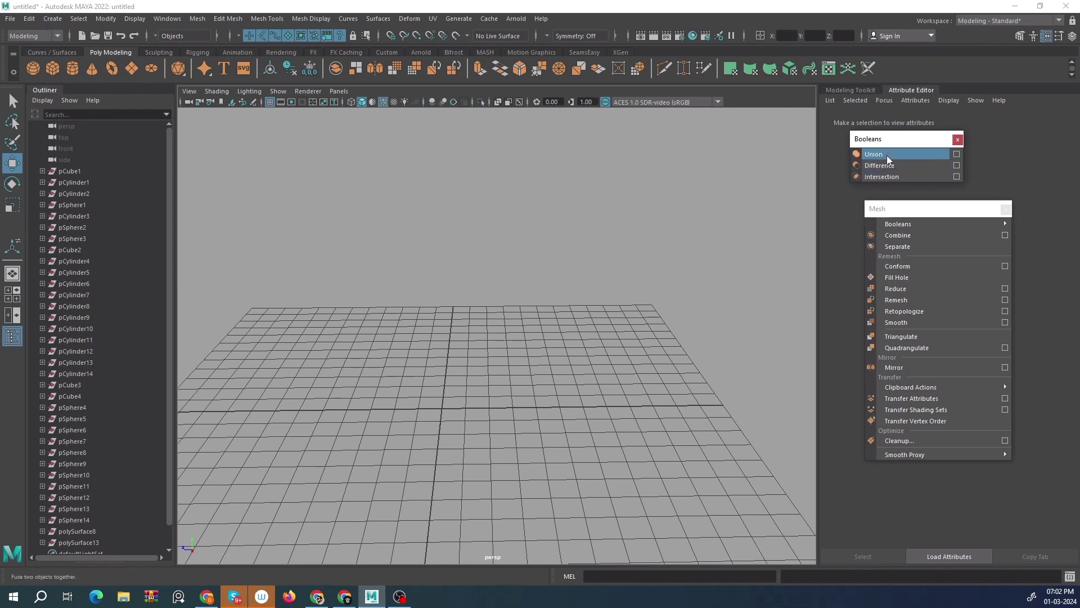
# Create a polygon cylinder at the origin and raise it so that it stands on the grid.
pyautogui.scroll(-5, 524, 253)
pyautogui.keyDown('alt'); pyautogui.moveTo(524, 255); pyautogui.dragTo(251, 205); pyautogui.keyUp('alt')
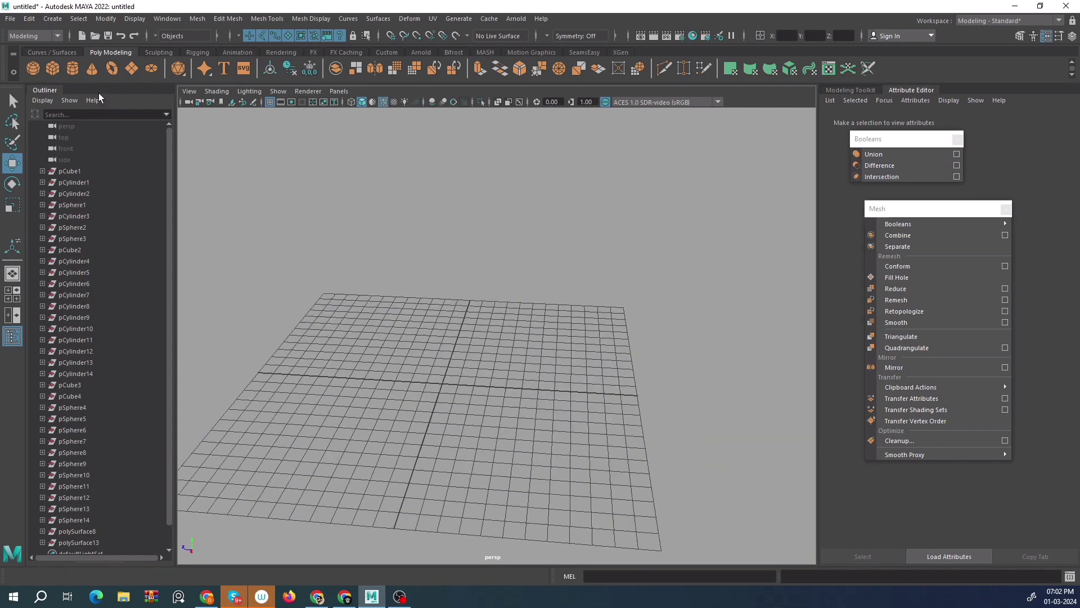
pyautogui.click(72, 68)
pyautogui.keyDown('alt'); pyautogui.moveTo(370, 305); pyautogui.dragTo(439, 298); pyautogui.keyUp('alt')
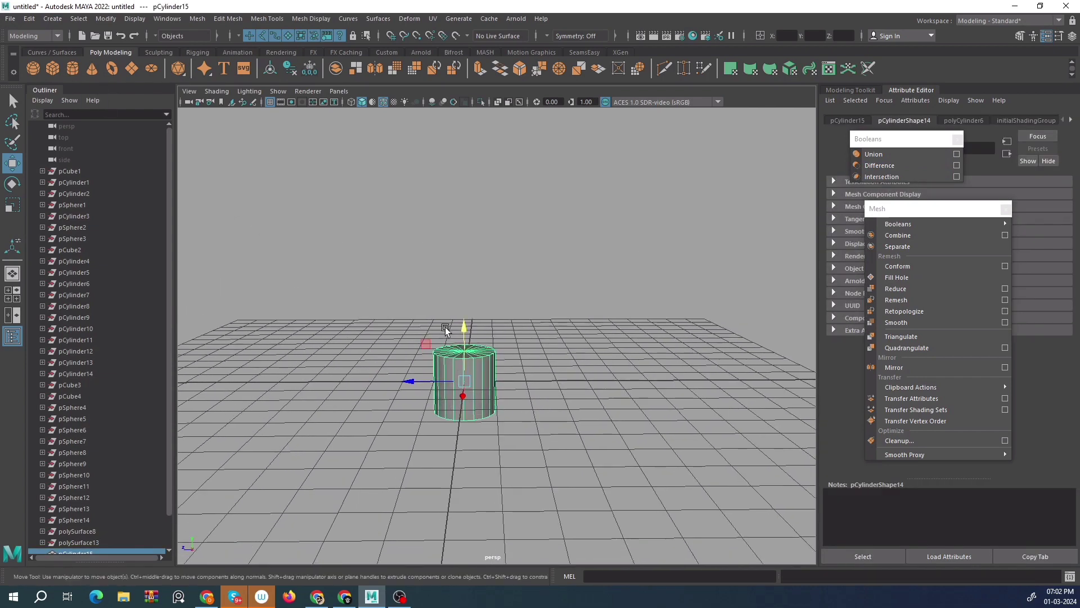
pyautogui.moveTo(460, 333); pyautogui.dragTo(469, 311)
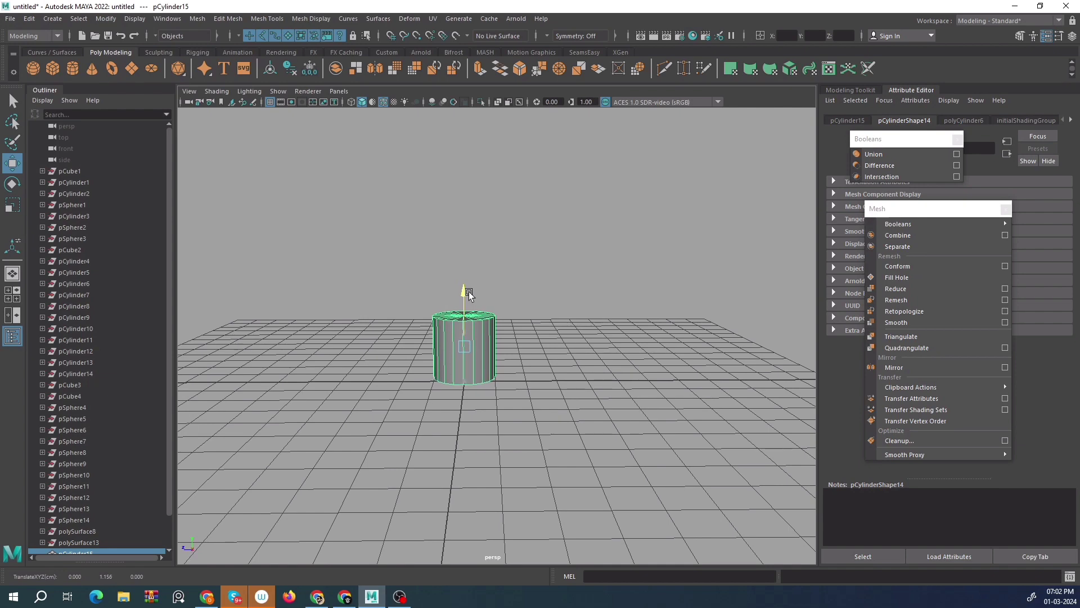
pyautogui.press('space')
pyautogui.press('space')
pyautogui.keyDown('alt'); pyautogui.moveTo(566, 245); pyautogui.dragTo(471, 241, button='middle'); pyautogui.keyUp('alt')
pyautogui.scroll(3, 471, 241)
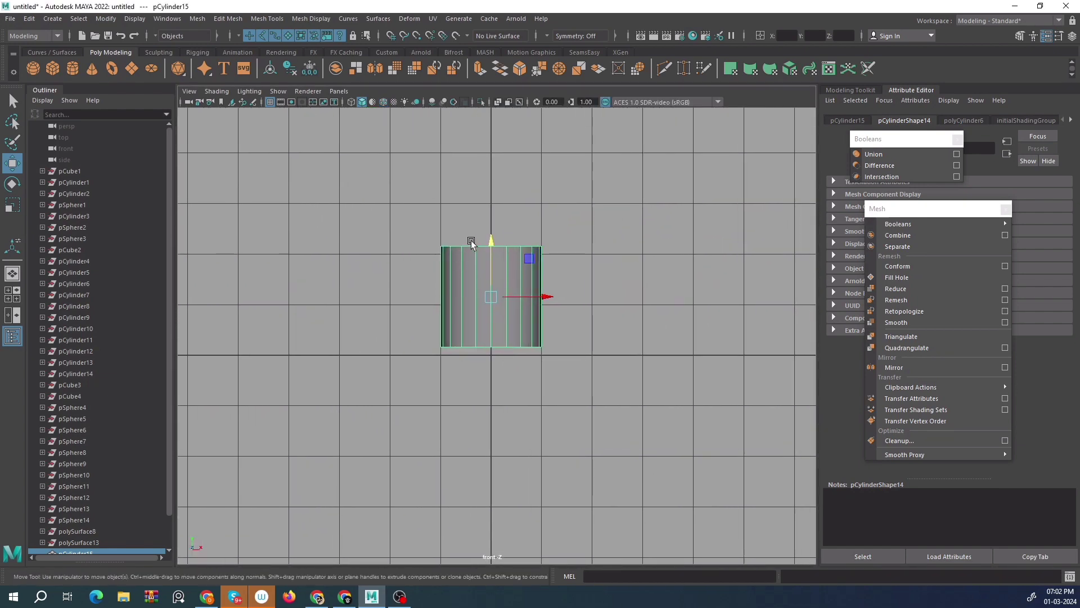
# Select the cylinder's side and bottom faces in face mode, and check the selection from below.
pyautogui.moveTo(506, 301); pyautogui.dragTo(441, 344, button='right')
pyautogui.moveTo(591, 417); pyautogui.dragTo(636, 431)
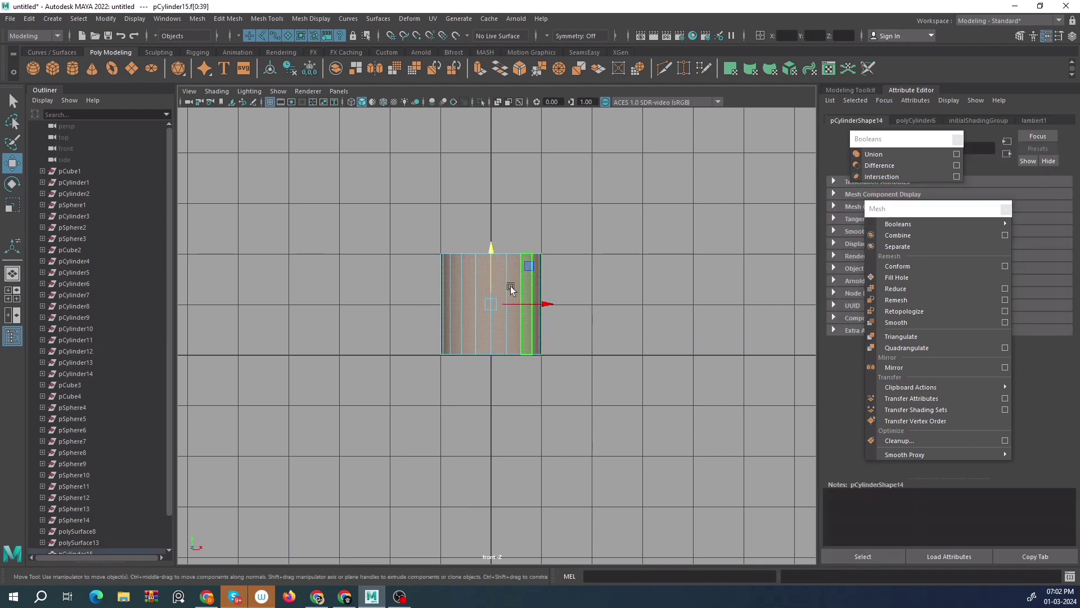
pyautogui.press('space')
pyautogui.press('space')
pyautogui.keyDown('alt'); pyautogui.moveTo(643, 187); pyautogui.dragTo(615, 205); pyautogui.keyUp('alt')
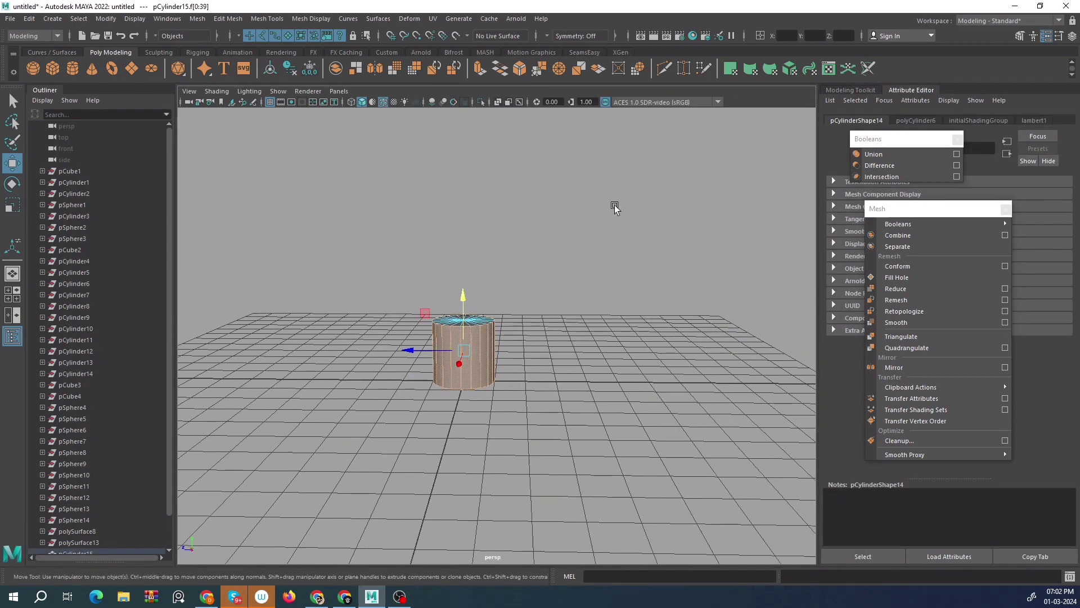
pyautogui.scroll(4, 596, 225)
pyautogui.keyDown('alt'); pyautogui.moveTo(524, 333); pyautogui.dragTo(519, 296); pyautogui.keyUp('alt')
pyautogui.keyDown('alt'); pyautogui.moveTo(494, 390); pyautogui.dragTo(464, 330); pyautogui.keyUp('alt')
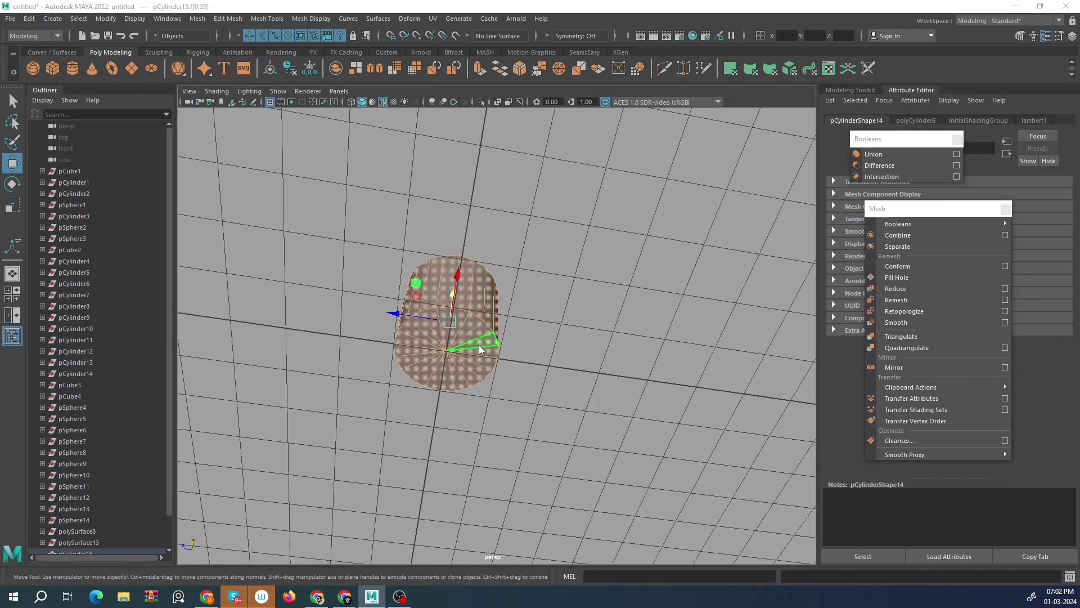
# Remove the side faces from the selection and delete the cylinder's bottom cap faces.
pyautogui.press('space')
pyautogui.press('space')
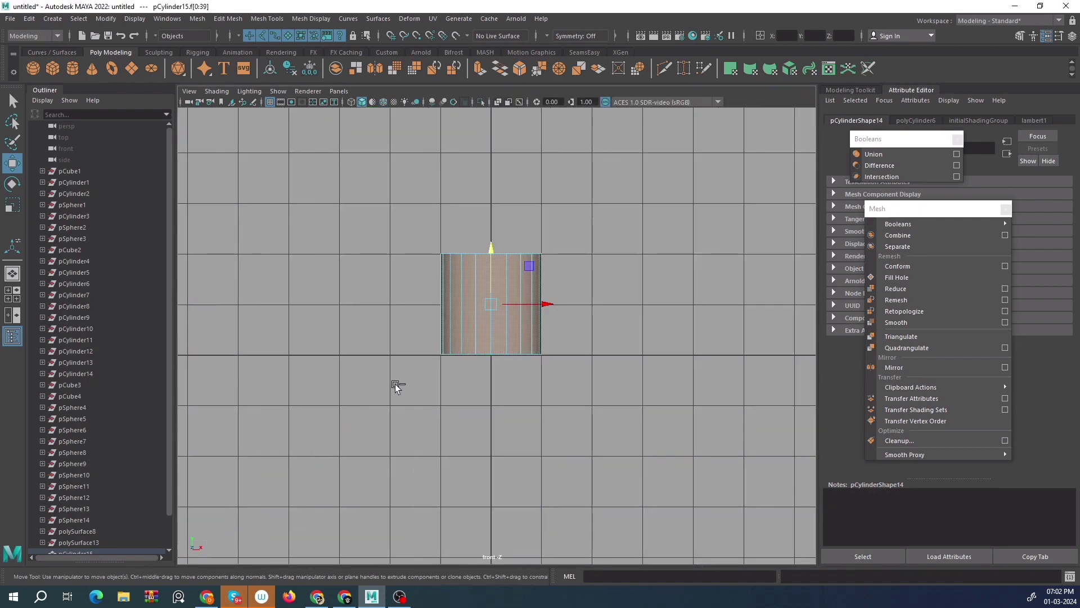
pyautogui.keyDown('ctrl'); pyautogui.moveTo(645, 301); pyautogui.dragTo(646, 301); pyautogui.keyUp('ctrl')
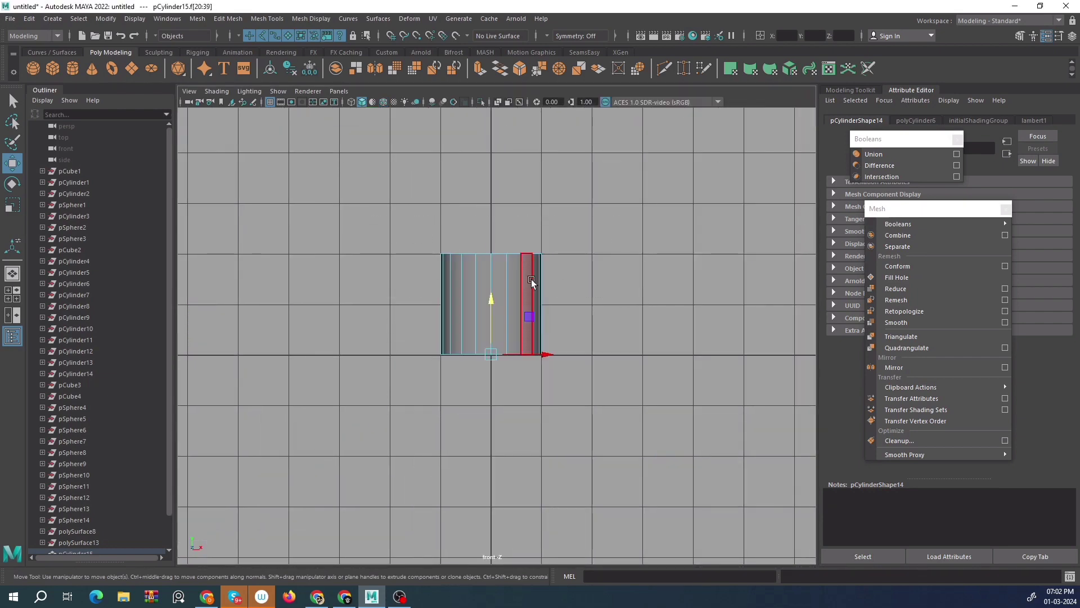
pyautogui.press('space')
pyautogui.press('space')
pyautogui.keyDown('alt'); pyautogui.moveTo(552, 270); pyautogui.dragTo(542, 181); pyautogui.keyUp('alt')
pyautogui.press('Delete')
pyautogui.keyDown('alt'); pyautogui.moveTo(543, 181); pyautogui.dragTo(495, 306, button='right'); pyautogui.keyUp('alt')
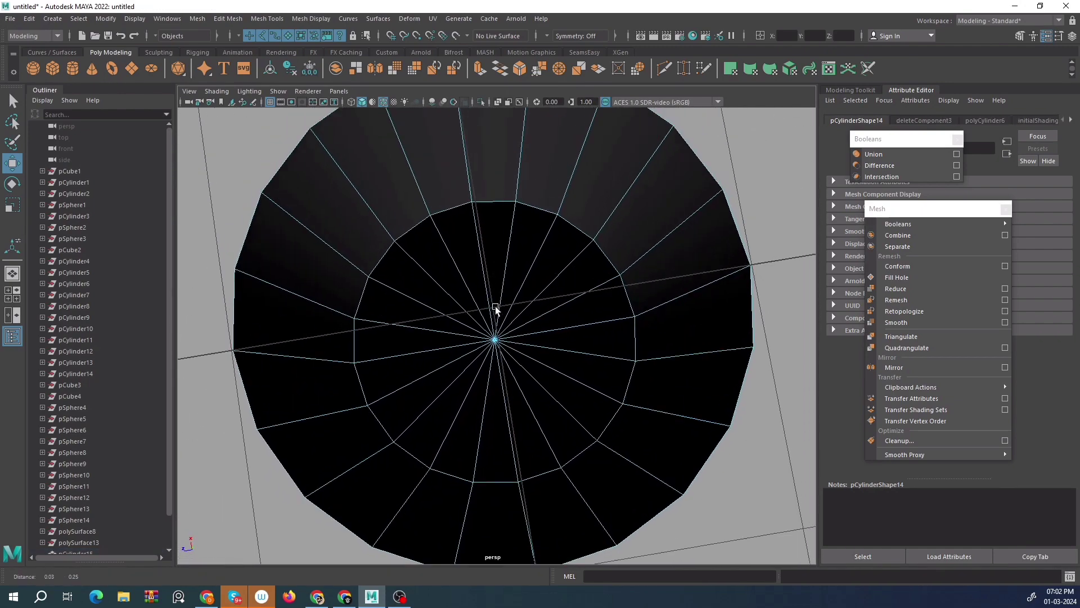
pyautogui.keyDown('alt'); pyautogui.moveTo(495, 306); pyautogui.dragTo(495, 312, button='middle'); pyautogui.keyUp('alt')
pyautogui.keyDown('alt'); pyautogui.moveTo(620, 272); pyautogui.dragTo(590, 382); pyautogui.keyUp('alt')
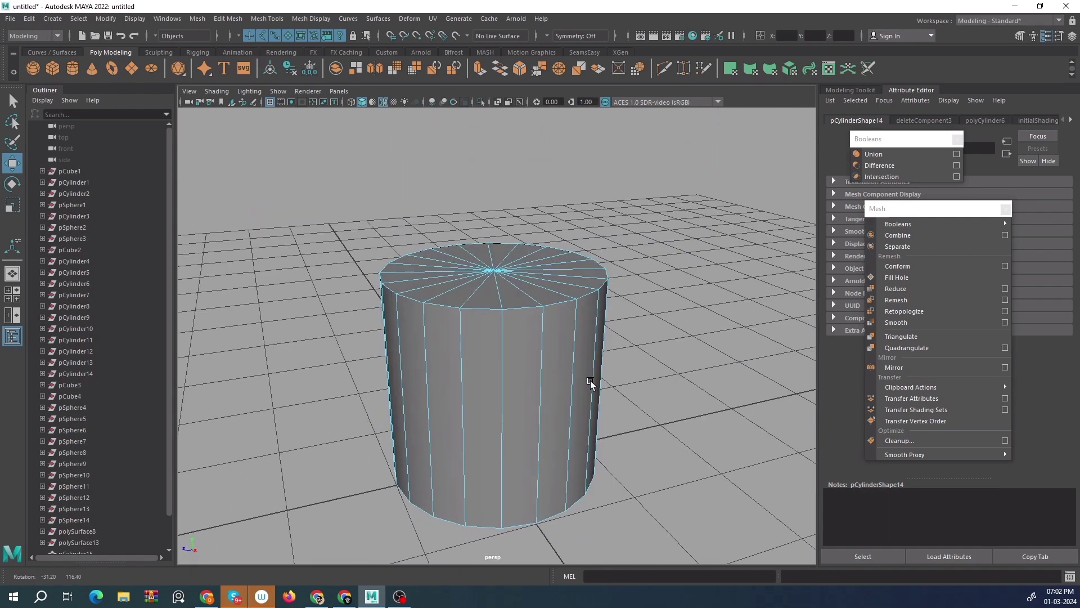
# Create a polygon sphere and raise it about 2 cm so its upper half domes the top of the cylinder.
pyautogui.click(32, 69)
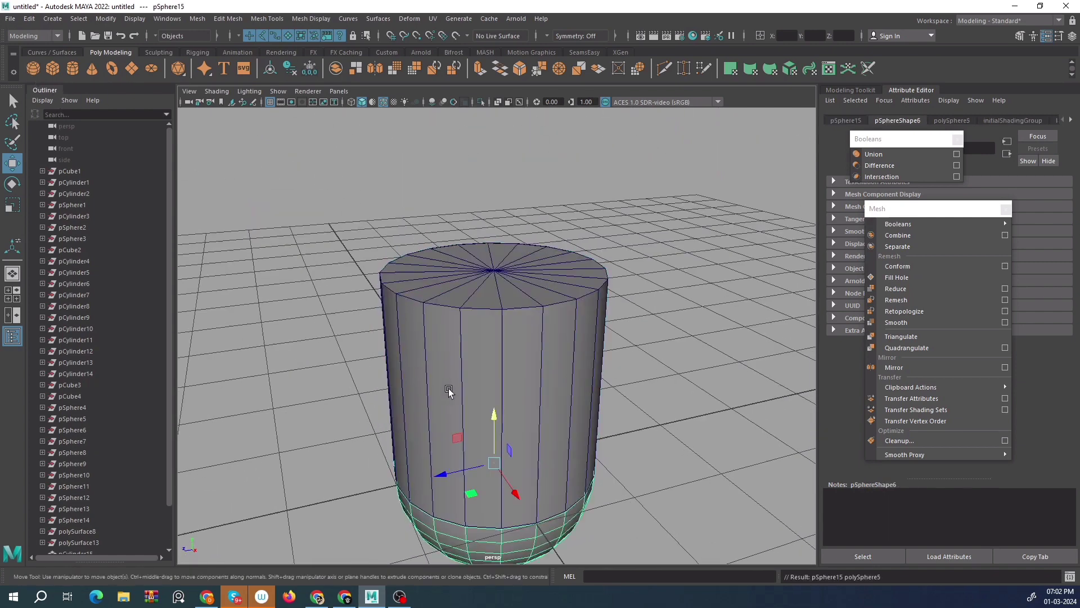
pyautogui.keyDown('alt'); pyautogui.moveTo(446, 394); pyautogui.dragTo(456, 114); pyautogui.keyUp('alt')
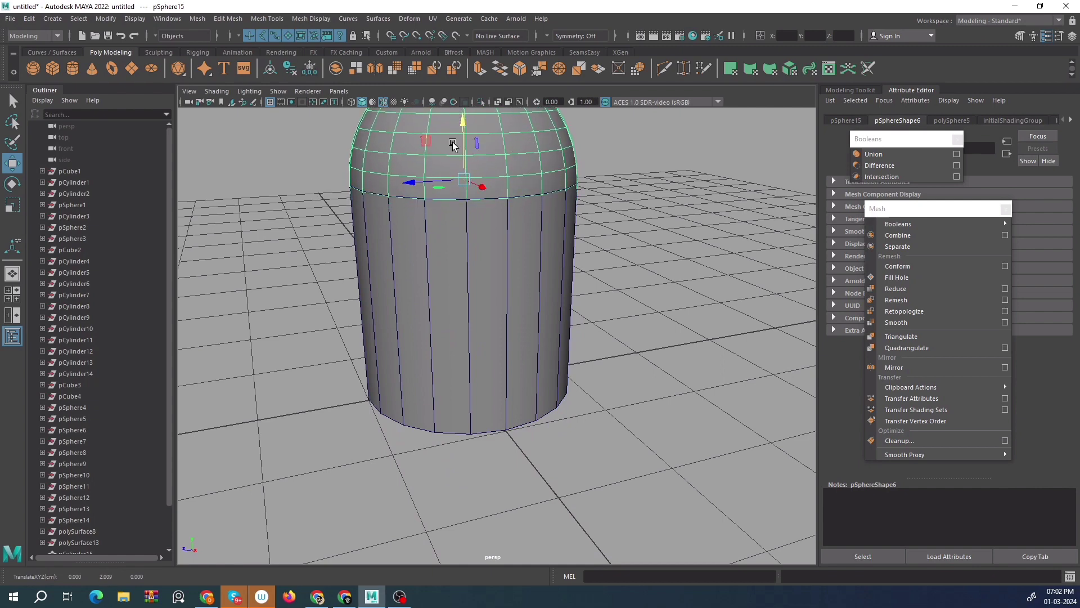
pyautogui.scroll(-5, 454, 314)
pyautogui.press('space')
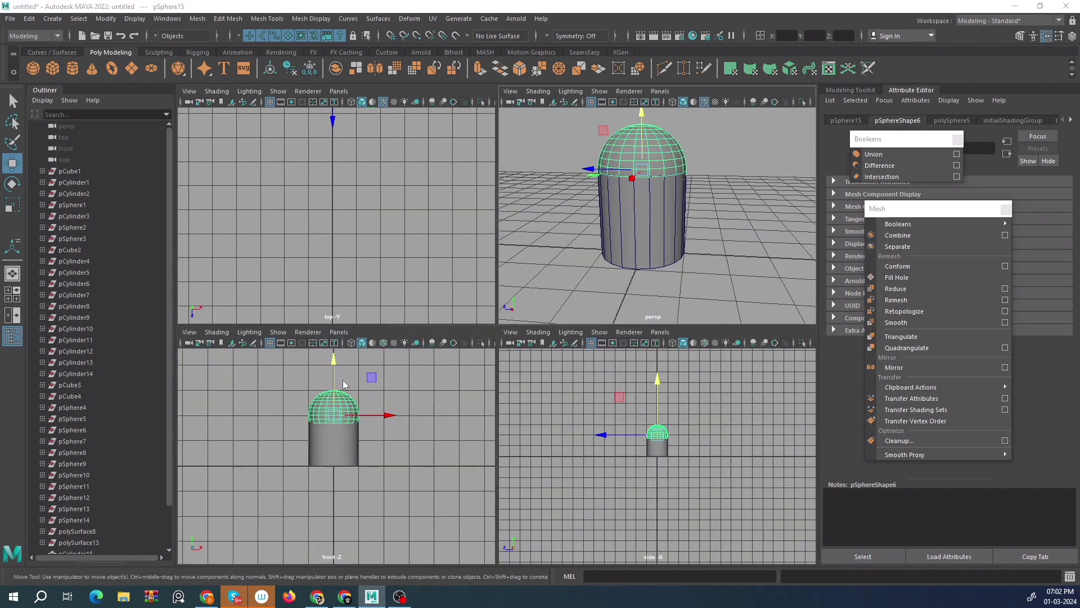
pyautogui.press('space')
pyautogui.press('space')
pyautogui.press('space')
# Examine how the sphere and the open-bottomed cylinder overlap, from below, inside and the side.
pyautogui.keyDown('alt'); pyautogui.moveTo(535, 275); pyautogui.dragTo(522, 252); pyautogui.keyUp('alt')
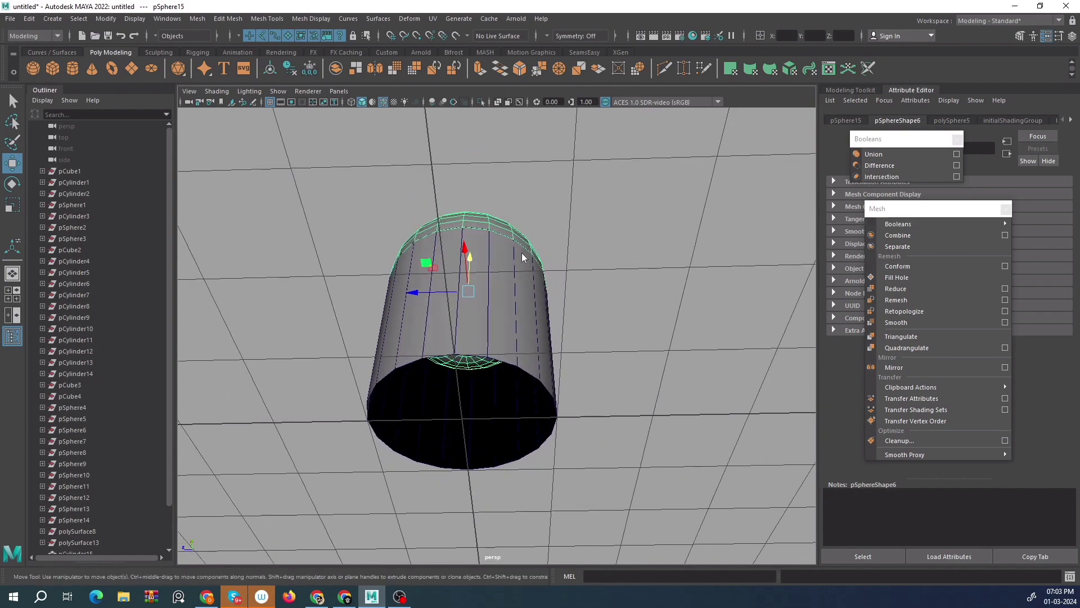
pyautogui.press('f')
pyautogui.keyDown('alt'); pyautogui.moveTo(477, 356); pyautogui.dragTo(505, 237); pyautogui.keyUp('alt')
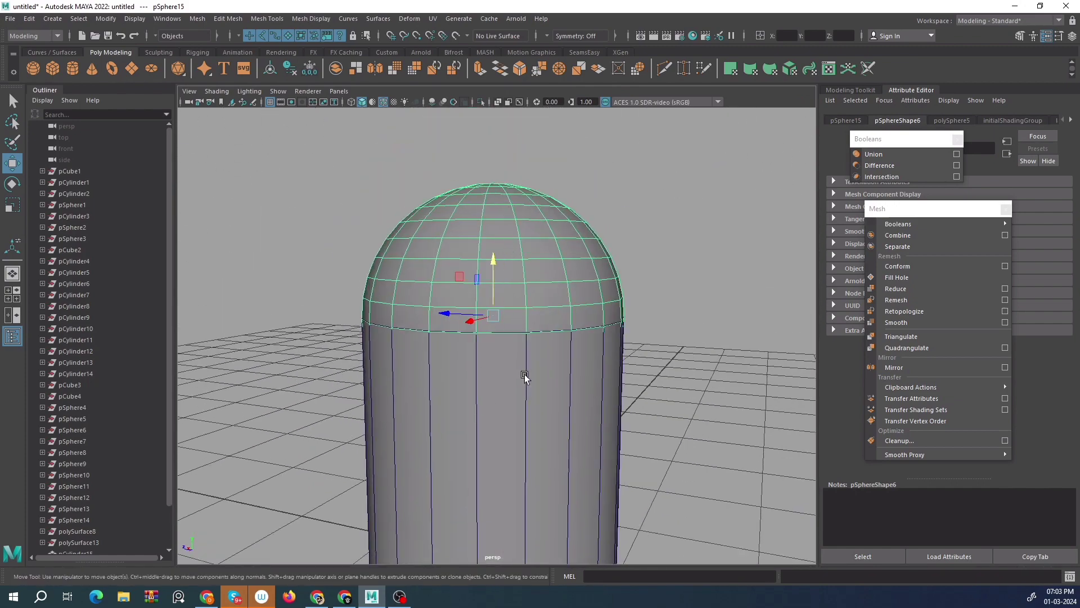
pyautogui.keyDown('alt'); pyautogui.moveTo(525, 376); pyautogui.dragTo(504, 234); pyautogui.keyUp('alt')
pyautogui.keyDown('alt'); pyautogui.moveTo(515, 366); pyautogui.dragTo(477, 355); pyautogui.keyUp('alt')
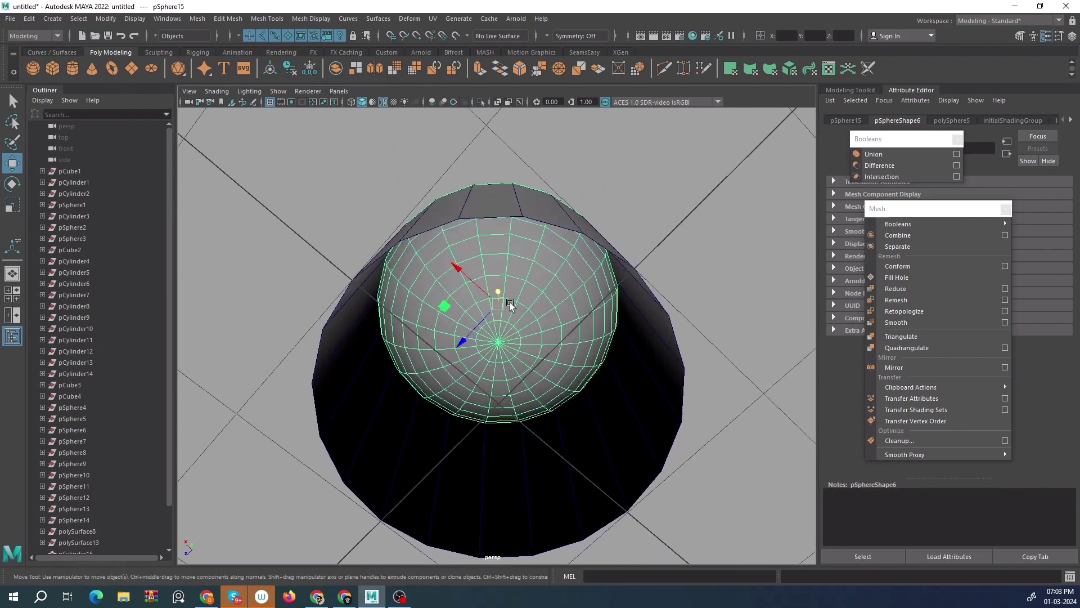
pyautogui.keyDown('alt'); pyautogui.moveTo(510, 302); pyautogui.dragTo(734, 231); pyautogui.keyUp('alt')
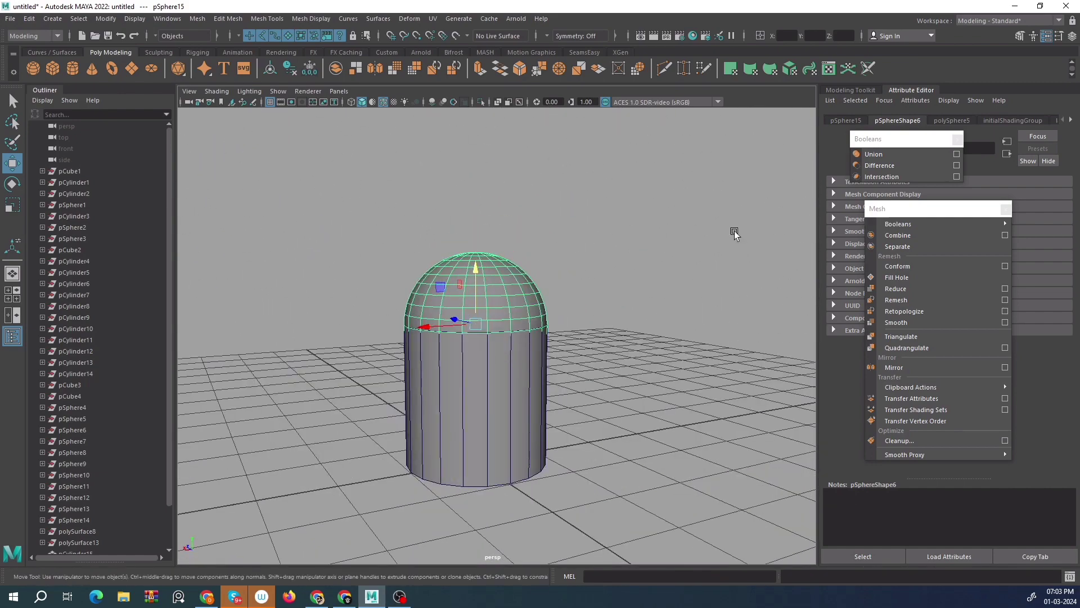
pyautogui.keyDown('alt'); pyautogui.moveTo(466, 316); pyautogui.dragTo(472, 311); pyautogui.keyUp('alt')
pyautogui.keyDown('alt'); pyautogui.moveTo(473, 311); pyautogui.dragTo(466, 242, button='middle'); pyautogui.keyUp('alt')
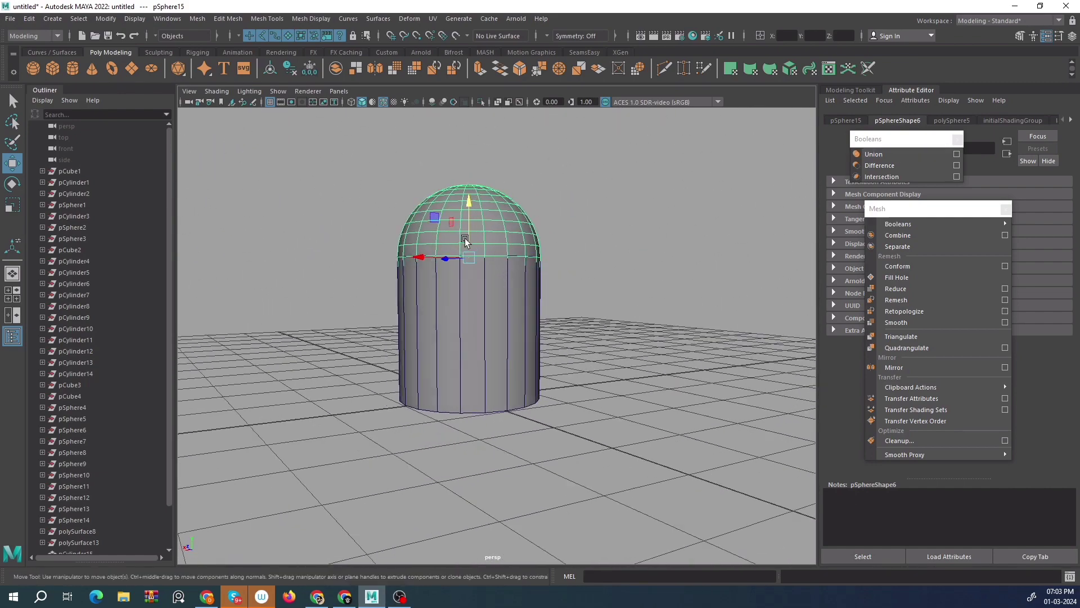
# Select the sphere and the cylinder and merge them into one mesh with Booleans Union.
pyautogui.keyDown('alt'); pyautogui.moveTo(653, 279); pyautogui.dragTo(514, 246); pyautogui.keyUp('alt')
pyautogui.click(545, 295)
pyautogui.click(480, 221)
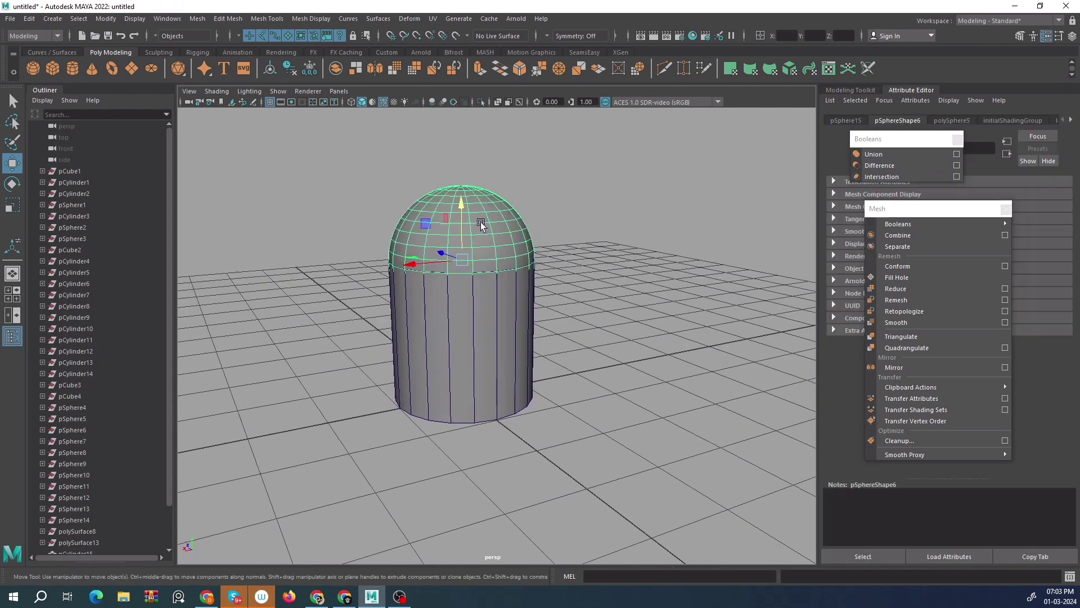
pyautogui.click(474, 342)
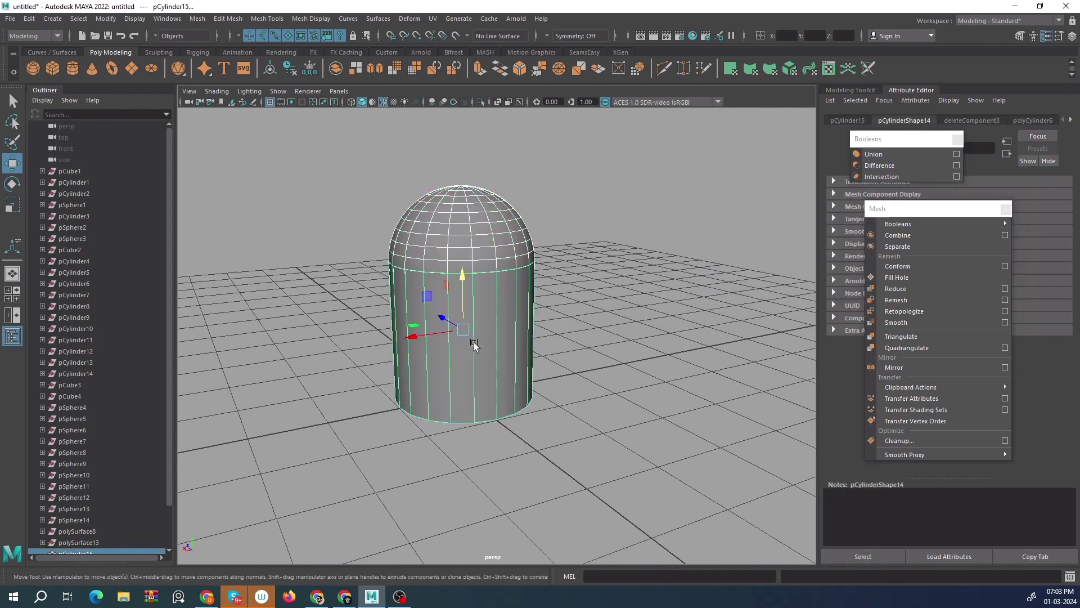
pyautogui.click(899, 152)
pyautogui.keyDown('alt'); pyautogui.moveTo(568, 260); pyautogui.dragTo(446, 239); pyautogui.keyUp('alt')
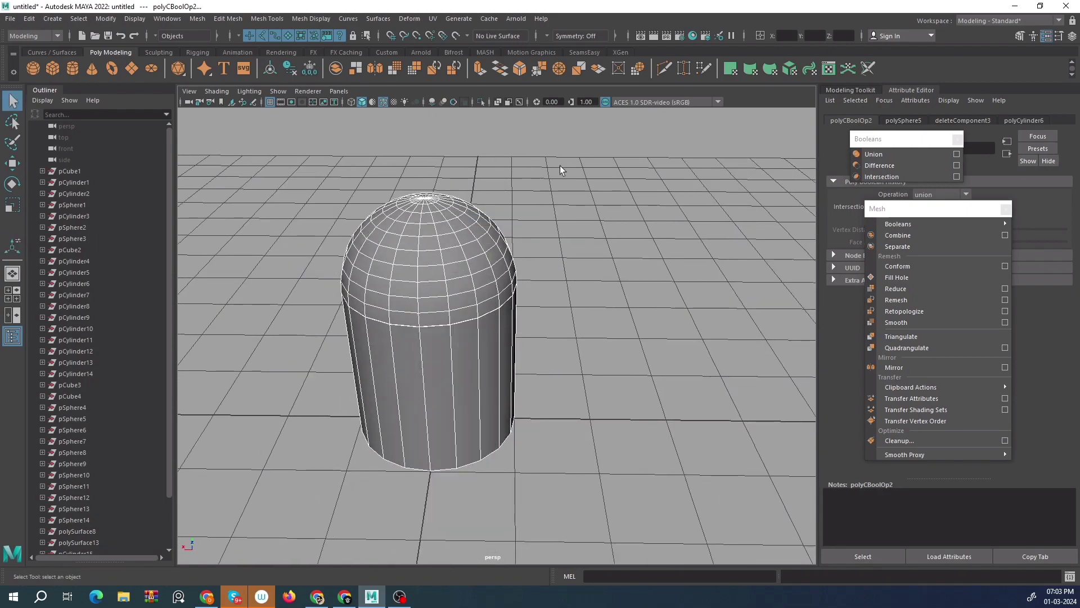
# Examine the united mesh from below, along the inside and at the seam between dome and cylinder.
pyautogui.click(446, 260)
pyautogui.scroll(5, 569, 220)
pyautogui.keyDown('alt'); pyautogui.moveTo(525, 253); pyautogui.dragTo(536, 196); pyautogui.keyUp('alt')
pyautogui.scroll(-4, 535, 229)
pyautogui.keyDown('alt'); pyautogui.moveTo(537, 233); pyautogui.dragTo(527, 283, button='middle'); pyautogui.keyUp('alt')
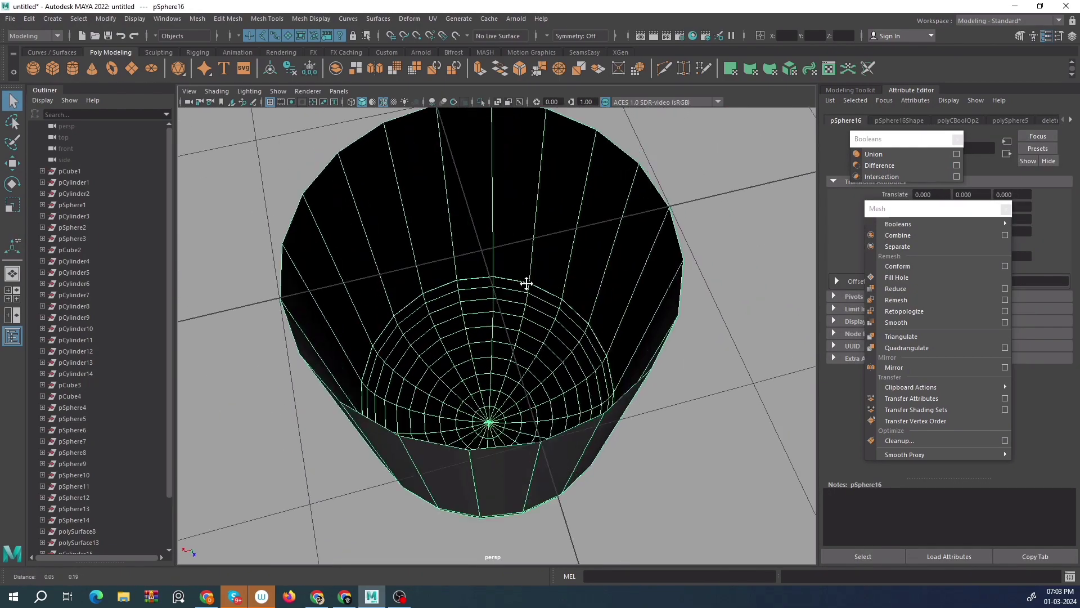
pyautogui.scroll(4, 526, 283)
pyautogui.keyDown('alt'); pyautogui.moveTo(523, 278); pyautogui.dragTo(532, 314); pyautogui.keyUp('alt')
pyautogui.scroll(5, 509, 315)
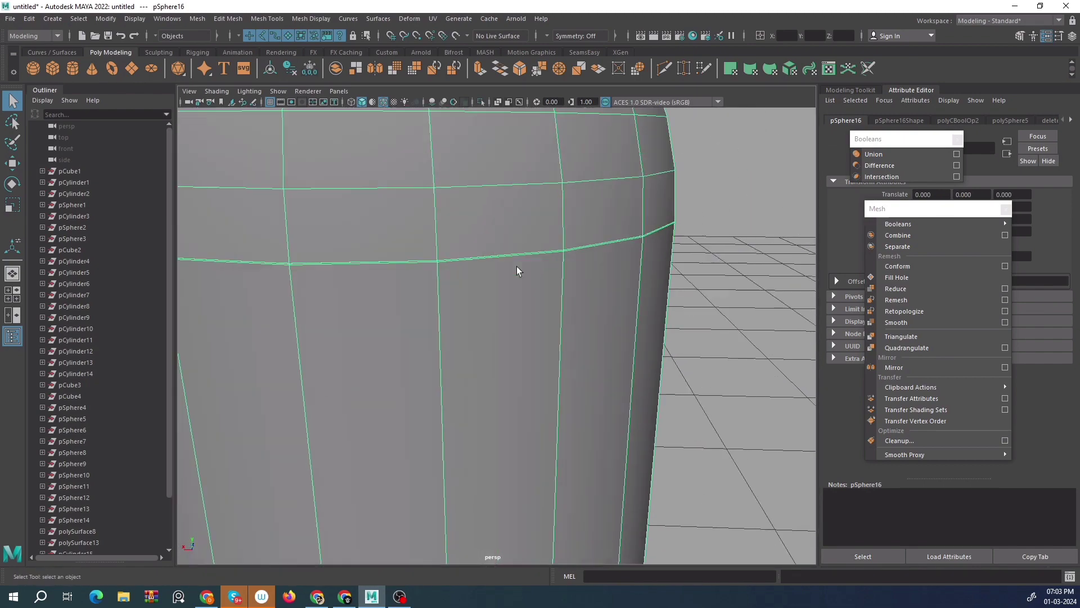
pyautogui.scroll(2, 517, 266)
pyautogui.scroll(-4, 480, 238)
pyautogui.keyDown('alt'); pyautogui.moveTo(480, 238); pyautogui.dragTo(506, 310); pyautogui.keyUp('alt')
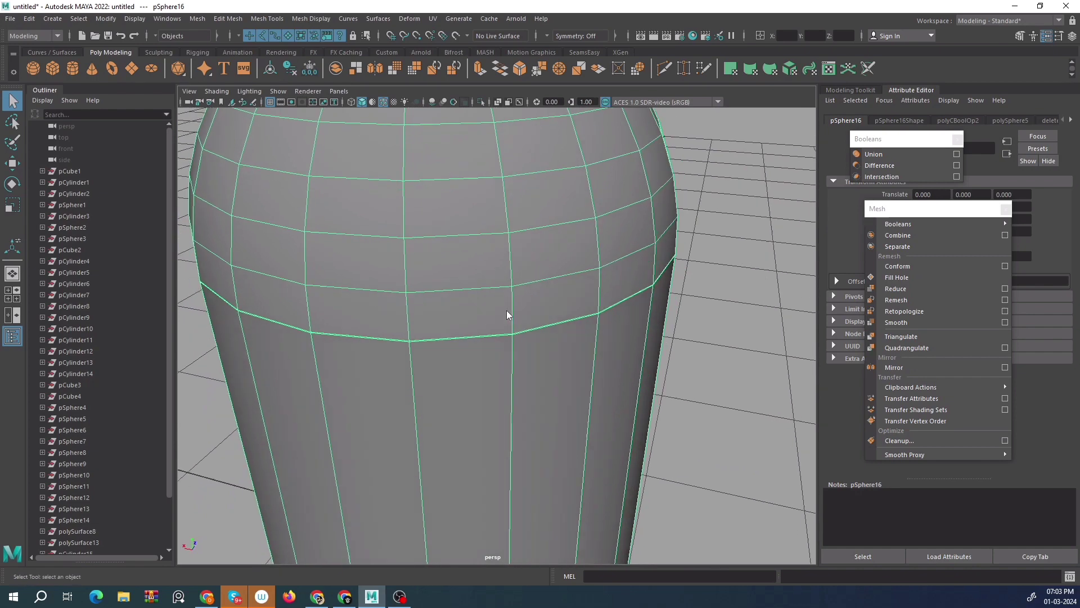
# Delete the doubled edge loops at the seam between the dome and the cylinder in edge mode.
pyautogui.moveTo(506, 309); pyautogui.dragTo(505, 272, button='right')
pyautogui.scroll(4, 484, 299)
pyautogui.keyDown('alt'); pyautogui.moveTo(495, 298); pyautogui.dragTo(525, 225); pyautogui.keyUp('alt')
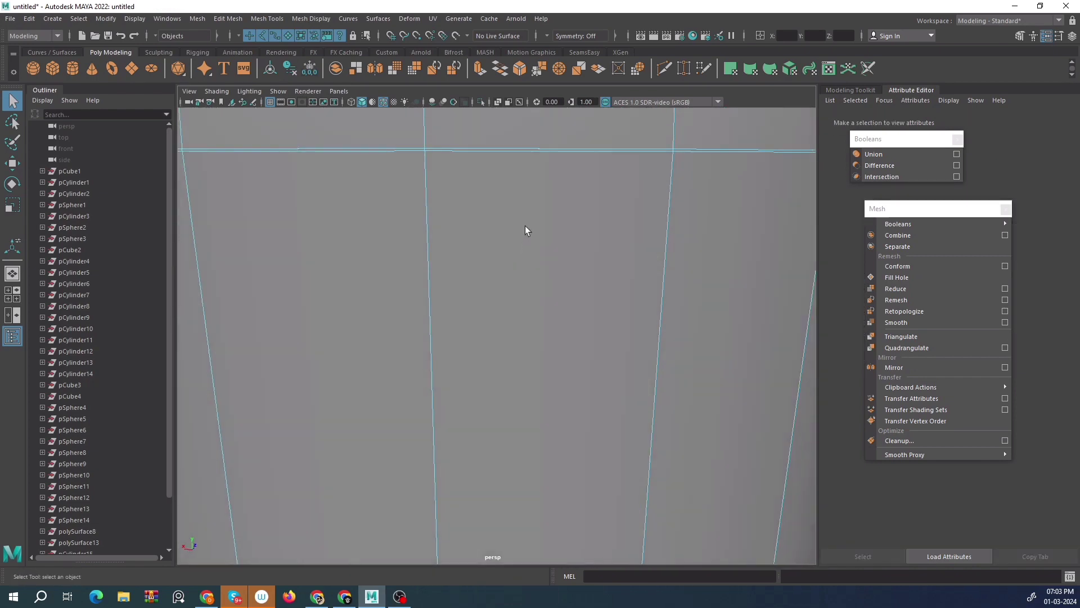
pyautogui.doubleClick(548, 144)
pyautogui.keyDown('shift'); pyautogui.moveTo(593, 265); pyautogui.dragTo(565, 287, button='right'); pyautogui.keyUp('shift')
pyautogui.scroll(-5, 498, 299)
pyautogui.scroll(2, 502, 273)
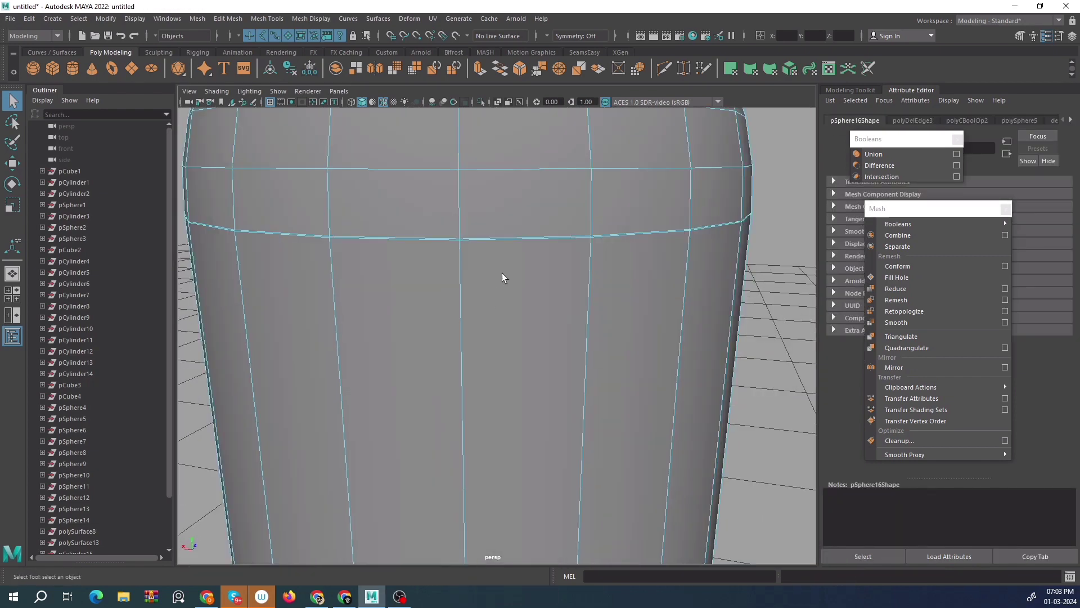
pyautogui.moveTo(485, 319)
pyautogui.keyDown('alt'); pyautogui.mouseDown()
pyautogui.moveTo(488, 219)
pyautogui.moveTo(471, 320)
pyautogui.mouseUp(); pyautogui.keyUp('alt')
pyautogui.scroll(-3, 483, 318)
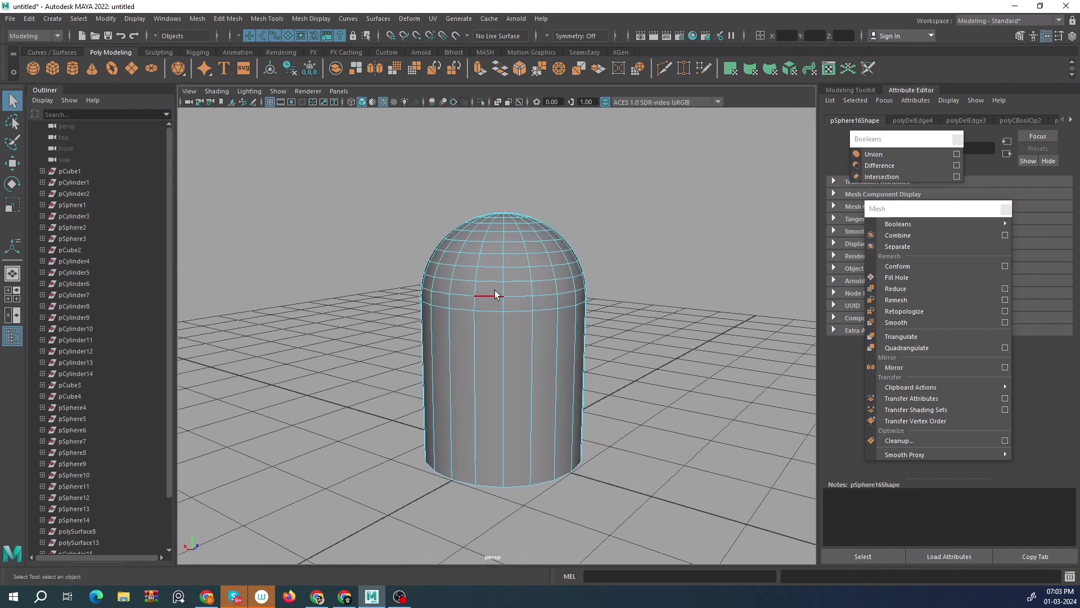
pyautogui.scroll(3, 497, 279)
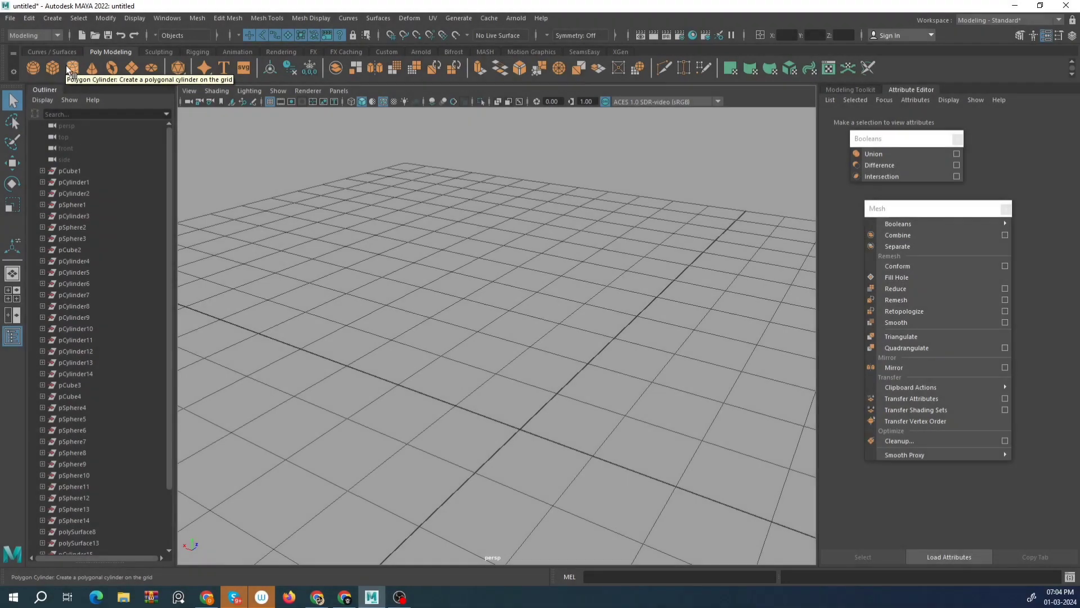
# Create a polygon cylinder shaped into a wide flat disc, and add a second cylinder at its centre.
pyautogui.click(66, 65)
pyautogui.keyDown('alt'); pyautogui.moveTo(455, 389); pyautogui.dragTo(504, 366); pyautogui.keyUp('alt')
pyautogui.keyDown('alt'); pyautogui.moveTo(539, 335); pyautogui.dragTo(500, 313); pyautogui.keyUp('alt')
pyautogui.scroll(5, 523, 342)
pyautogui.press('w')
pyautogui.click(73, 68)
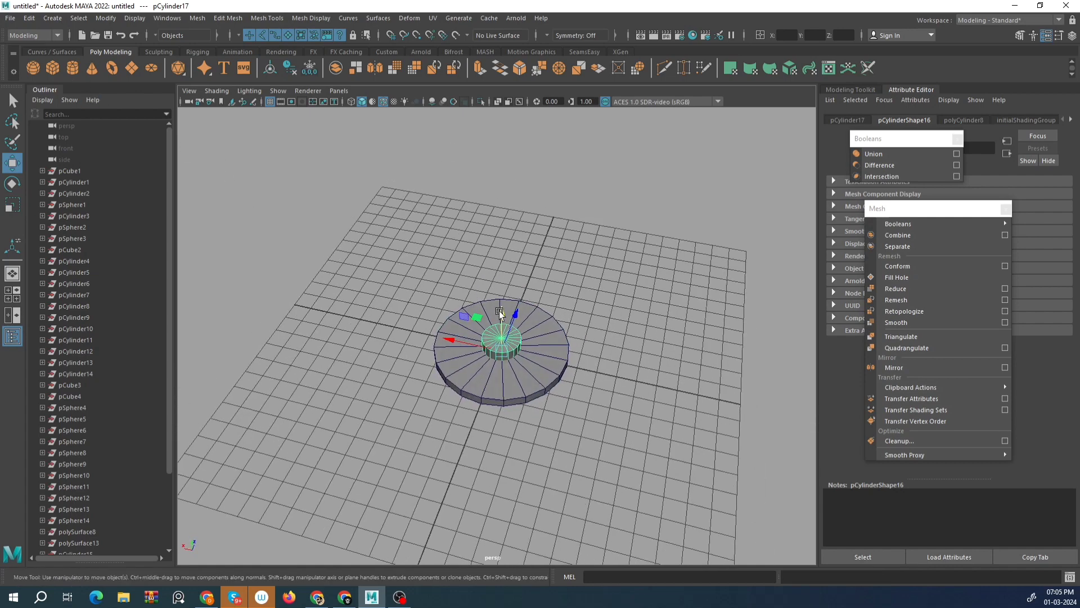
# Scale the small cylinder narrower and taller so it passes through the disc, and move it off centre.
pyautogui.press('r')
pyautogui.moveTo(500, 349); pyautogui.dragTo(508, 305)
pyautogui.press('w')
pyautogui.press('r')
pyautogui.keyDown('alt'); pyautogui.moveTo(540, 251); pyautogui.dragTo(526, 332); pyautogui.keyUp('alt')
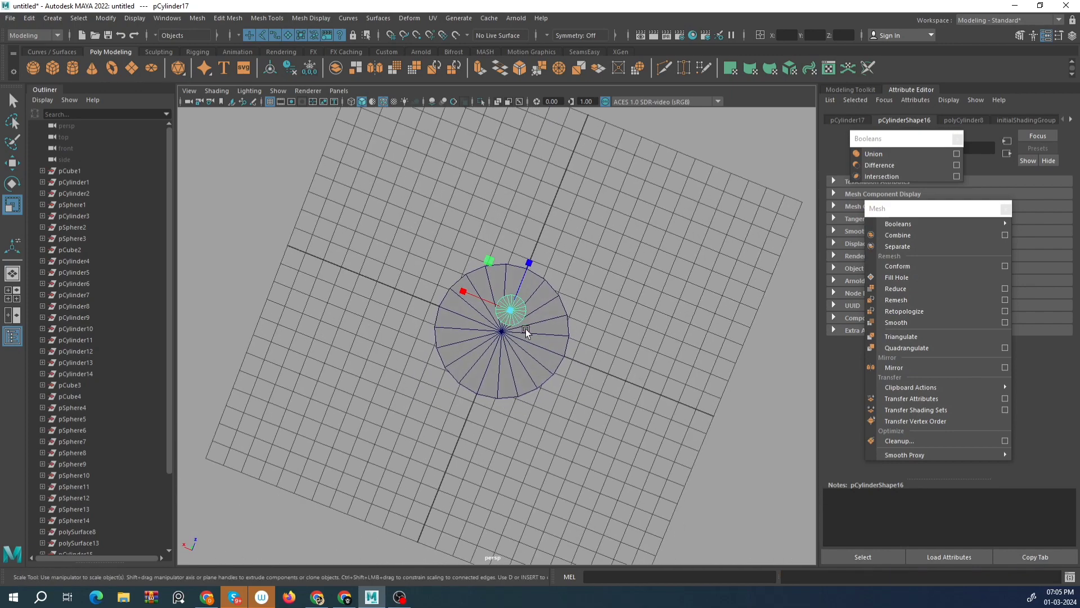
# Duplicate the small cylinder and place the copy on the opposite side of the disc's centre.
pyautogui.press('w')
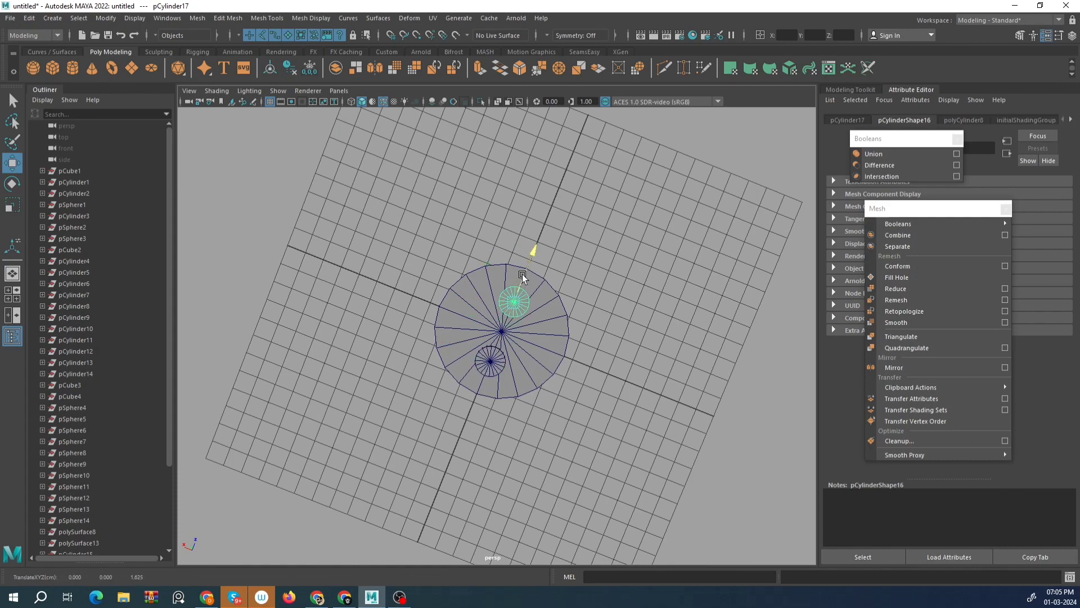
pyautogui.scroll(6, 509, 326)
pyautogui.keyDown('alt'); pyautogui.moveTo(503, 366); pyautogui.dragTo(468, 321); pyautogui.keyUp('alt')
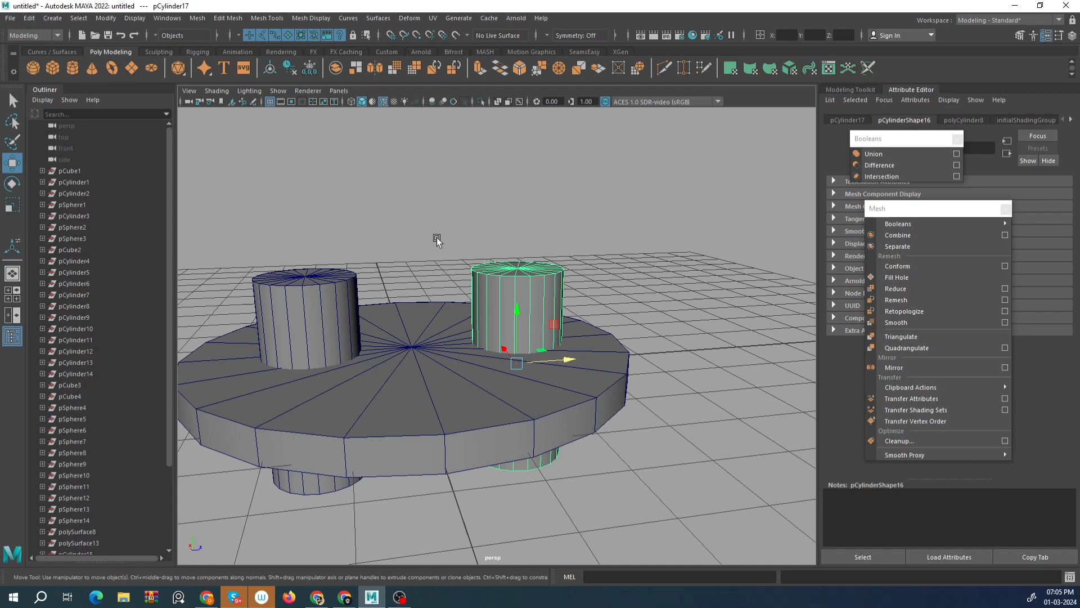
# Combine the two small cylinders into a single mesh.
pyautogui.scroll(-6, 438, 239)
pyautogui.moveTo(439, 312)
pyautogui.keyDown('alt'); pyautogui.mouseDown()
pyautogui.moveTo(441, 278)
pyautogui.moveTo(436, 297)
pyautogui.mouseUp(); pyautogui.keyUp('alt')
pyautogui.scroll(4, 450, 289)
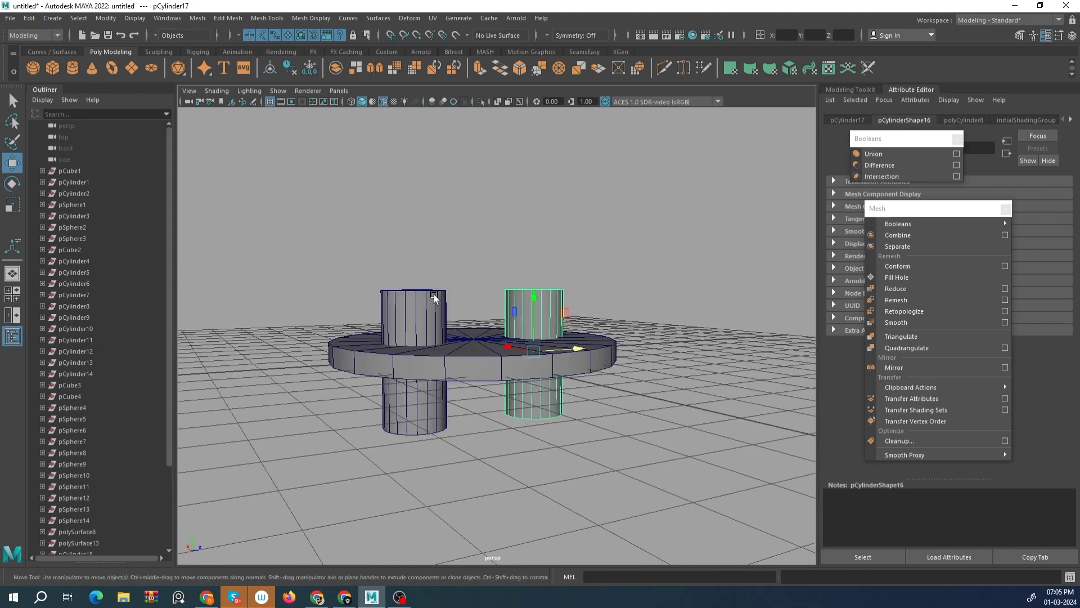
pyautogui.click(417, 301)
pyautogui.click(543, 295)
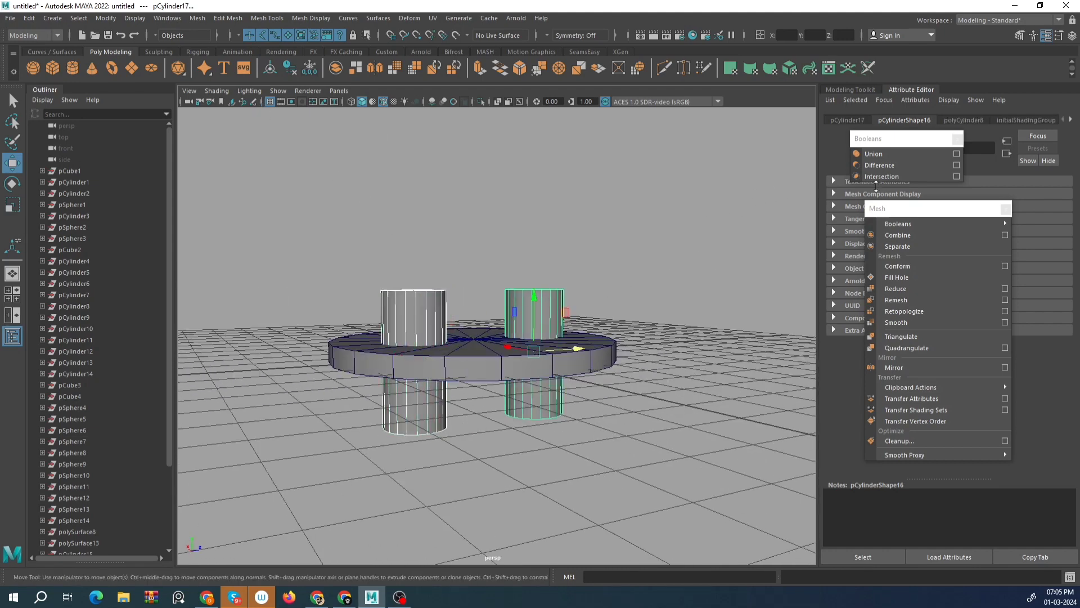
pyautogui.click(897, 235)
pyautogui.keyDown('alt'); pyautogui.moveTo(585, 202); pyautogui.dragTo(590, 231); pyautogui.keyUp('alt')
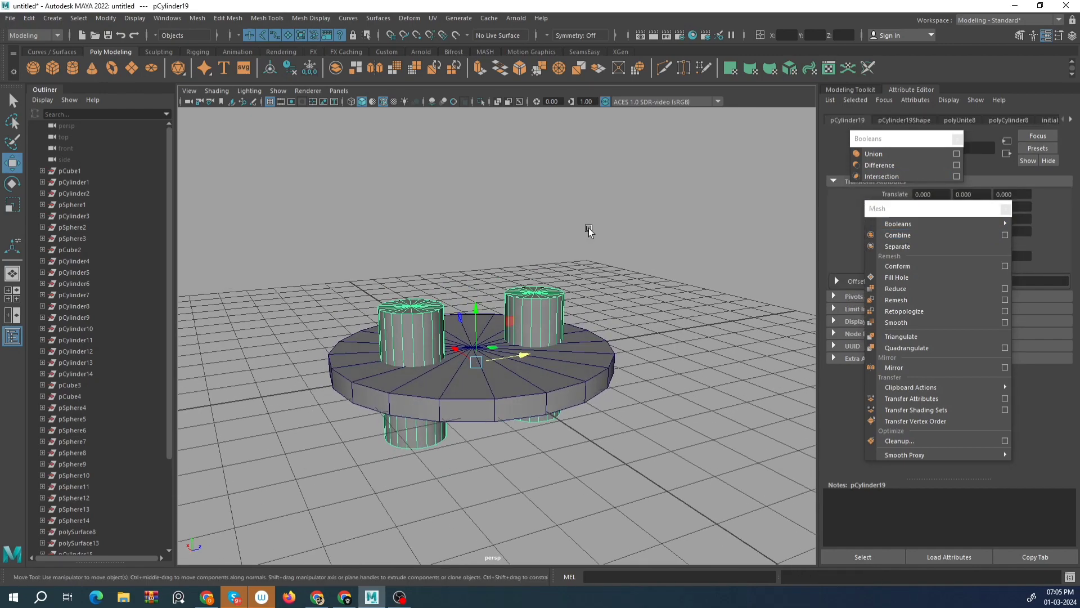
# Subtract the combined pair of small cylinders from the disc with Booleans Difference.
pyautogui.click(531, 398)
pyautogui.keyDown('alt'); pyautogui.moveTo(509, 394); pyautogui.dragTo(498, 323); pyautogui.keyUp('alt')
pyautogui.keyDown('alt'); pyautogui.moveTo(587, 301); pyautogui.dragTo(568, 338); pyautogui.keyUp('alt')
pyautogui.keyDown('shift'); pyautogui.click(509, 252); pyautogui.keyUp('shift')
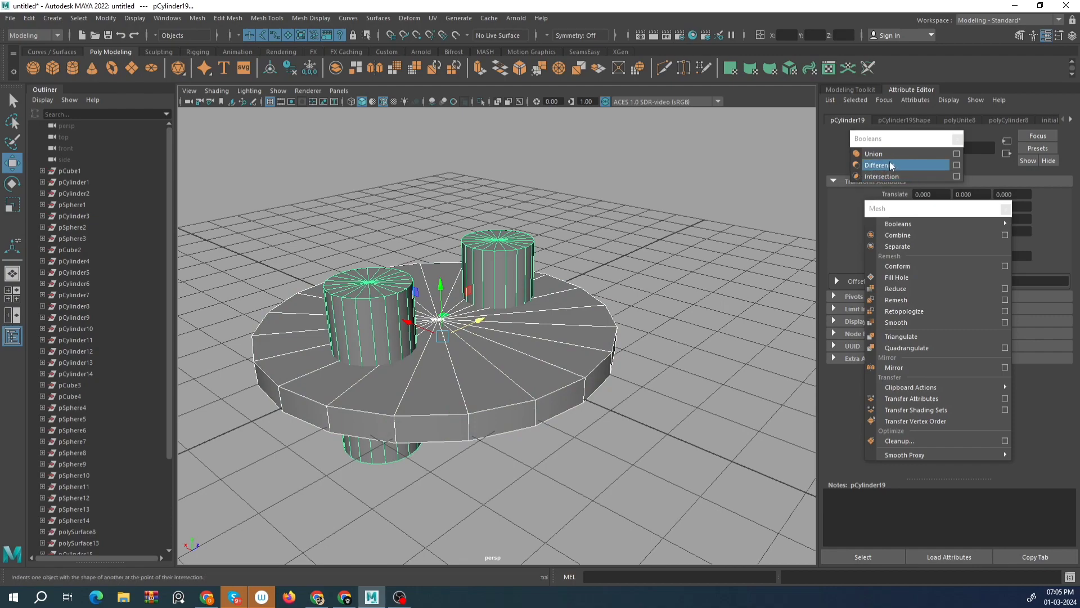
pyautogui.click(879, 165)
pyautogui.keyDown('alt'); pyautogui.moveTo(526, 234); pyautogui.dragTo(470, 284); pyautogui.keyUp('alt')
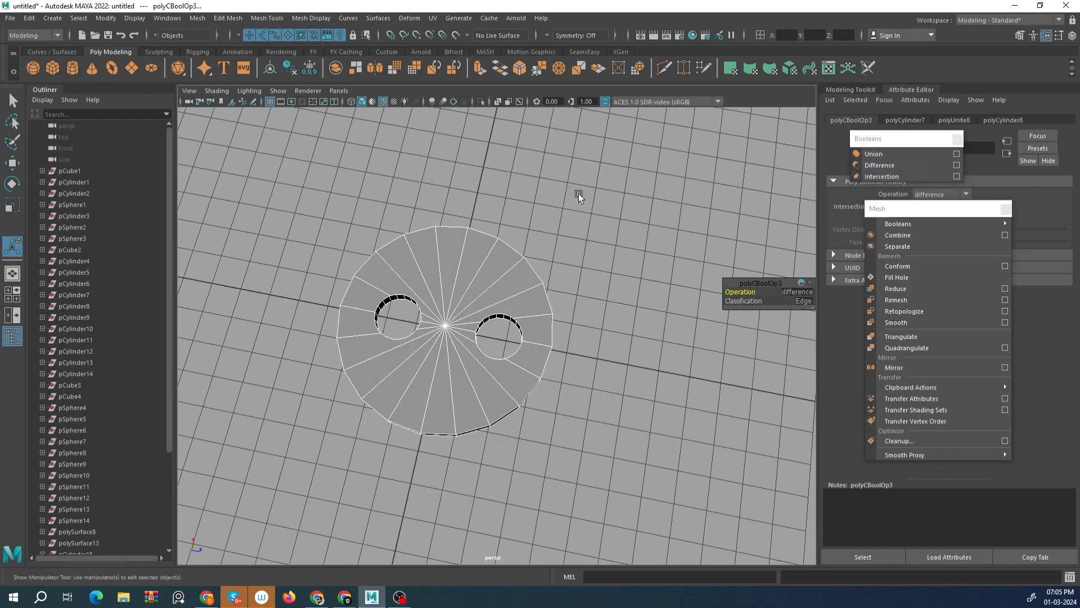
# Inspect the two holes in the disc from several angles and undo the Difference operation.
pyautogui.click(579, 195)
pyautogui.scroll(4, 563, 214)
pyautogui.keyDown('alt'); pyautogui.moveTo(439, 327); pyautogui.dragTo(473, 295); pyautogui.keyUp('alt')
pyautogui.keyDown('alt'); pyautogui.moveTo(424, 356); pyautogui.dragTo(500, 348); pyautogui.keyUp('alt')
pyautogui.moveTo(394, 371)
pyautogui.keyDown('alt'); pyautogui.mouseDown()
pyautogui.moveTo(487, 258)
pyautogui.moveTo(490, 292)
pyautogui.moveTo(450, 238)
pyautogui.moveTo(437, 318)
pyautogui.moveTo(396, 359)
pyautogui.mouseUp(); pyautogui.keyUp('alt')
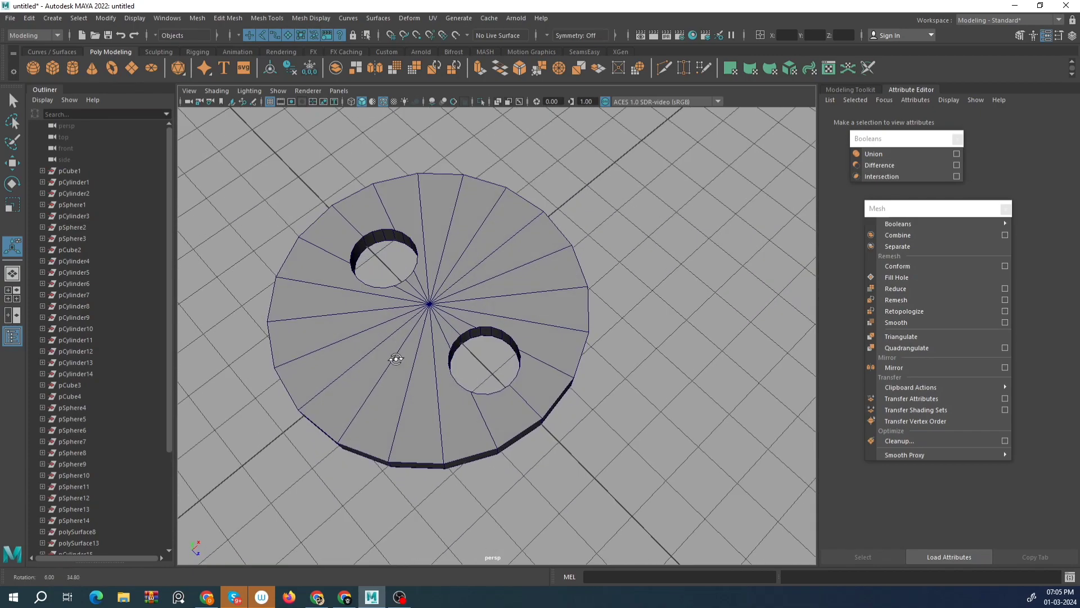
pyautogui.keyDown('alt'); pyautogui.moveTo(596, 198); pyautogui.dragTo(333, 206); pyautogui.keyUp('alt')
pyautogui.keyDown('alt'); pyautogui.moveTo(430, 300); pyautogui.dragTo(482, 367); pyautogui.keyUp('alt')
pyautogui.hotkey('ctrl', 'z')
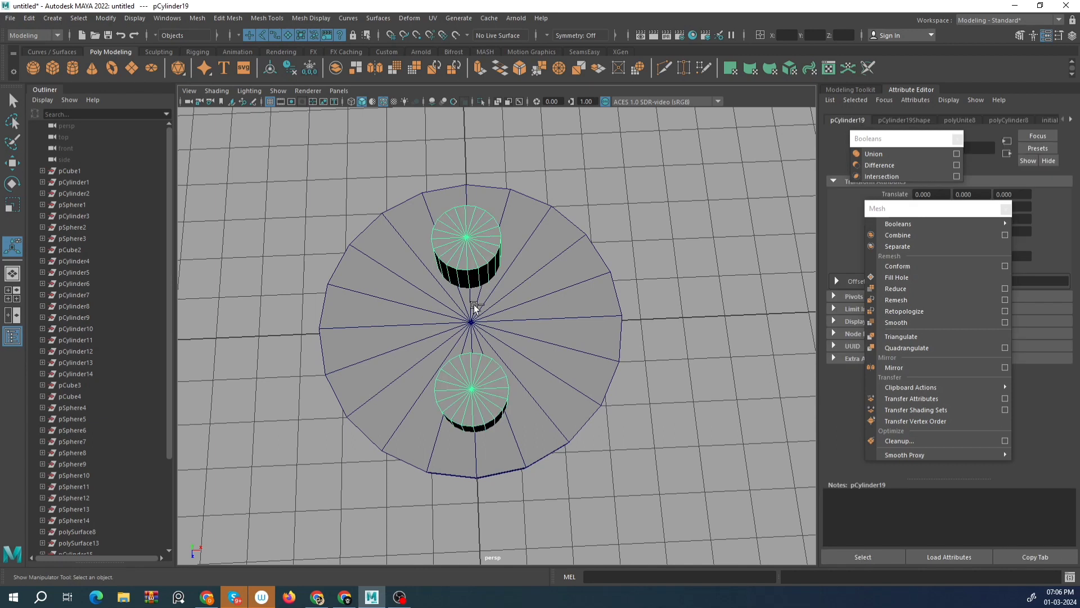
# Duplicate the cylinder pair and rotate the copy about 92° around the vertical axis to form a cross pattern.
pyautogui.press('e')
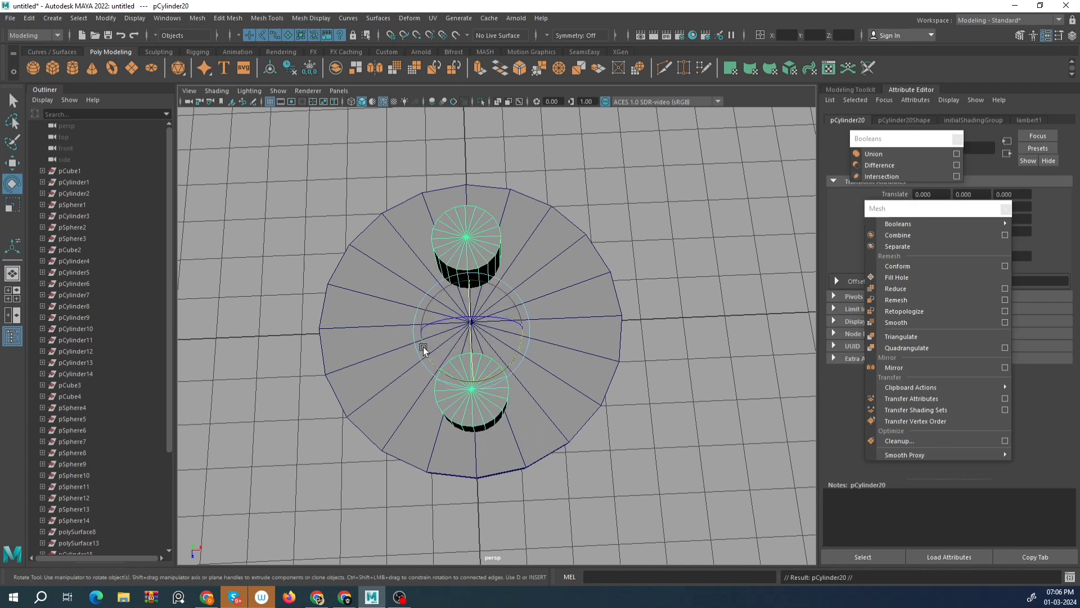
pyautogui.moveTo(422, 344); pyautogui.dragTo(484, 352)
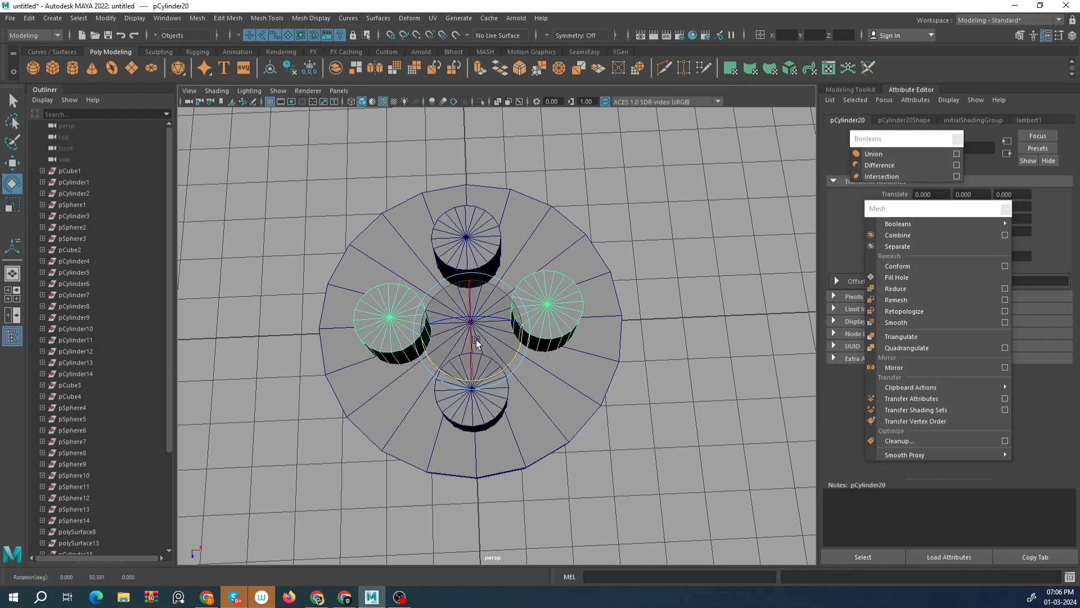
pyautogui.press('w')
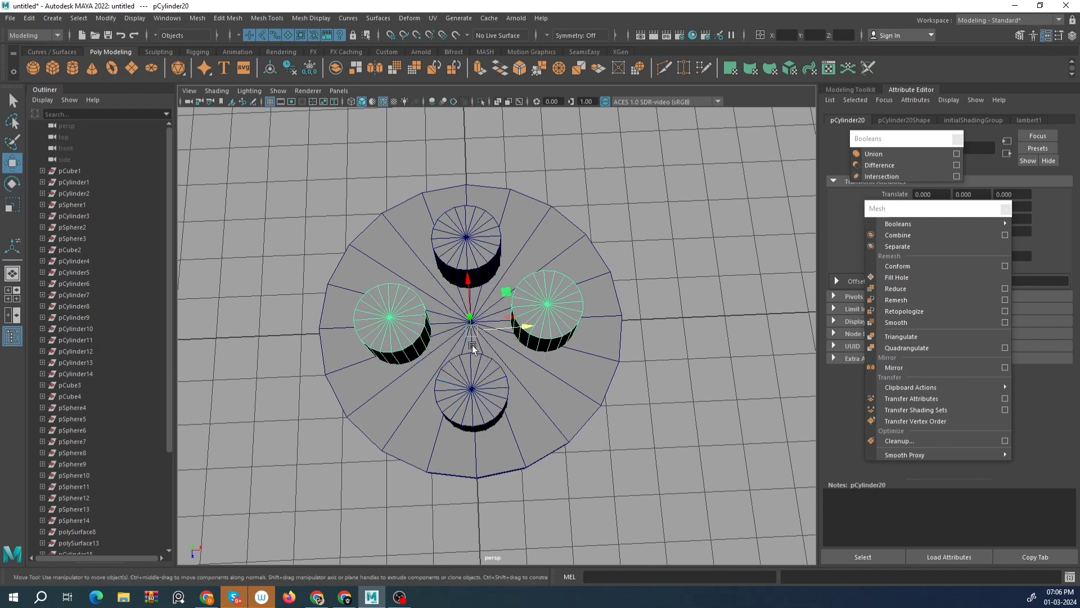
# Combine the two cylinder pairs into one mesh.
pyautogui.keyDown('shift'); pyautogui.click(472, 246); pyautogui.keyUp('shift')
pyautogui.click(898, 235)
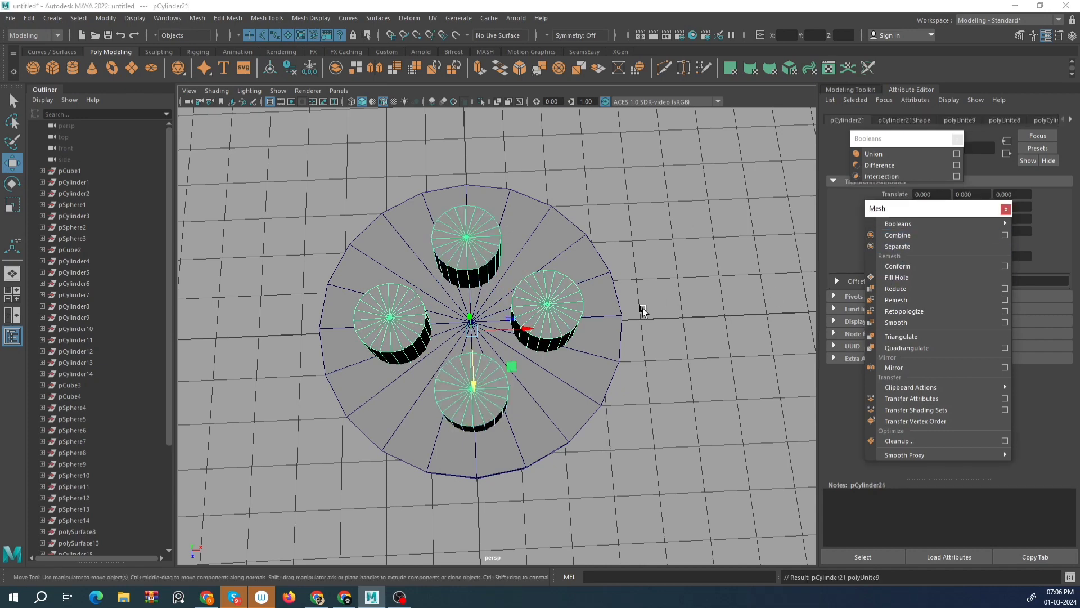
pyautogui.keyDown('alt'); pyautogui.moveTo(647, 306); pyautogui.dragTo(549, 309); pyautogui.keyUp('alt')
# Select the disc and the four combined cylinders and cut them out with Booleans Difference.
pyautogui.click(609, 428)
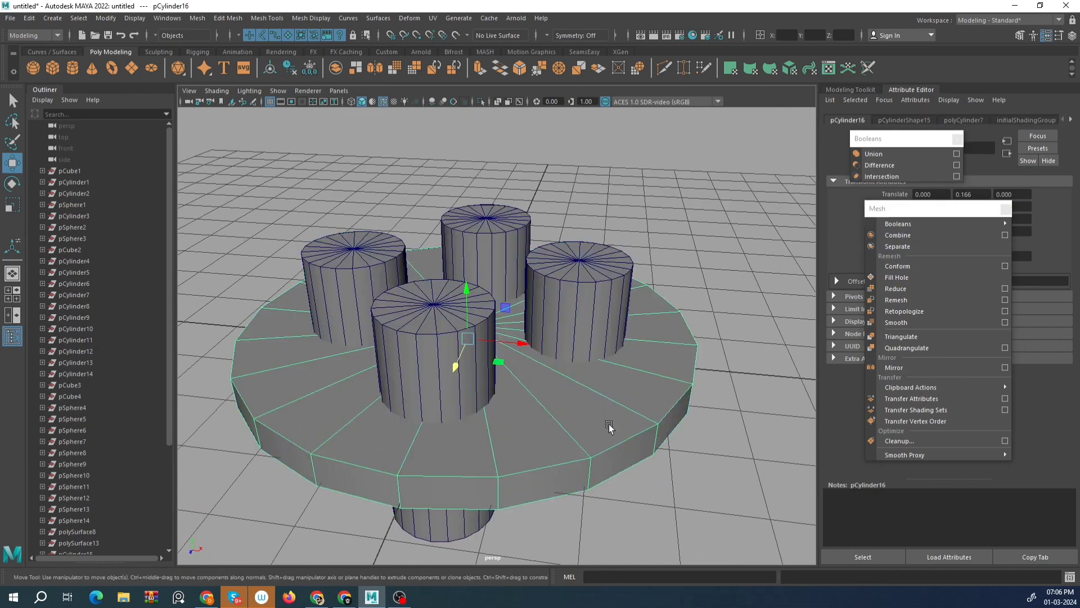
pyautogui.click(597, 305)
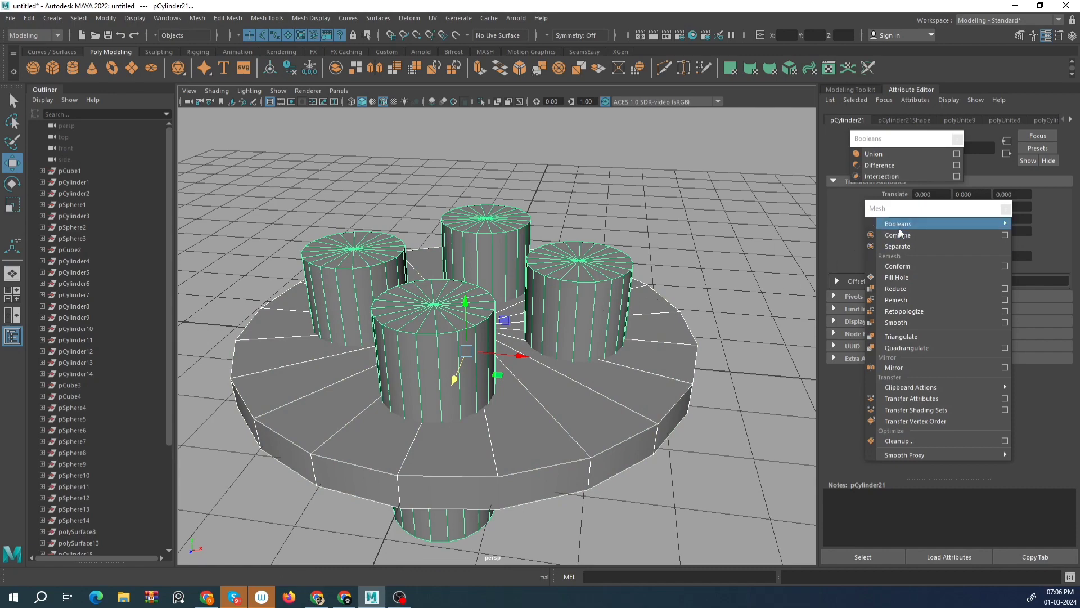
pyautogui.click(900, 167)
pyautogui.scroll(-4, 463, 294)
pyautogui.keyDown('alt'); pyautogui.moveTo(501, 234); pyautogui.dragTo(504, 318); pyautogui.keyUp('alt')
# Examine the four holes cut through the disc from above and at an angle.
pyautogui.click(583, 190)
pyautogui.click(494, 310)
pyautogui.keyDown('alt'); pyautogui.moveTo(504, 318); pyautogui.dragTo(465, 340, button='middle'); pyautogui.keyUp('alt')
pyautogui.scroll(3, 465, 340)
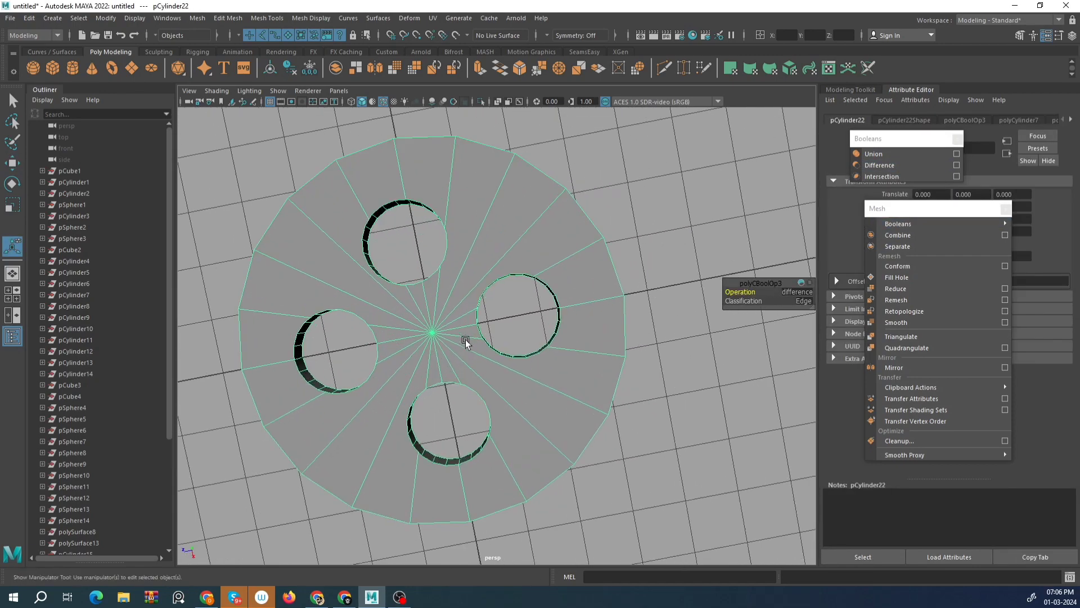
pyautogui.moveTo(465, 340)
pyautogui.keyDown('alt'); pyautogui.mouseDown()
pyautogui.moveTo(440, 346)
pyautogui.moveTo(450, 270)
pyautogui.moveTo(483, 348)
pyautogui.mouseUp(); pyautogui.keyUp('alt')
pyautogui.scroll(-4, 440, 346)
pyautogui.scroll(6, 483, 345)
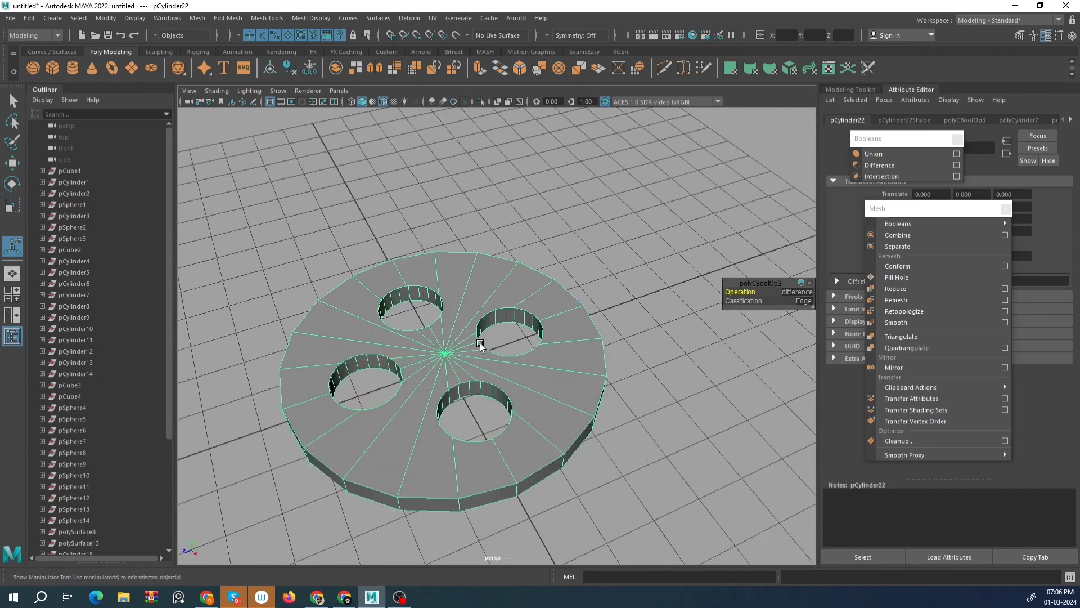
pyautogui.scroll(-3, 552, 313)
# Undo the four-hole Difference and the combining of the two cylinder pairs.
pyautogui.hotkey('ctrl', 'z')
pyautogui.hotkey('ctrl', 'z')
pyautogui.hotkey('ctrl', 'z')
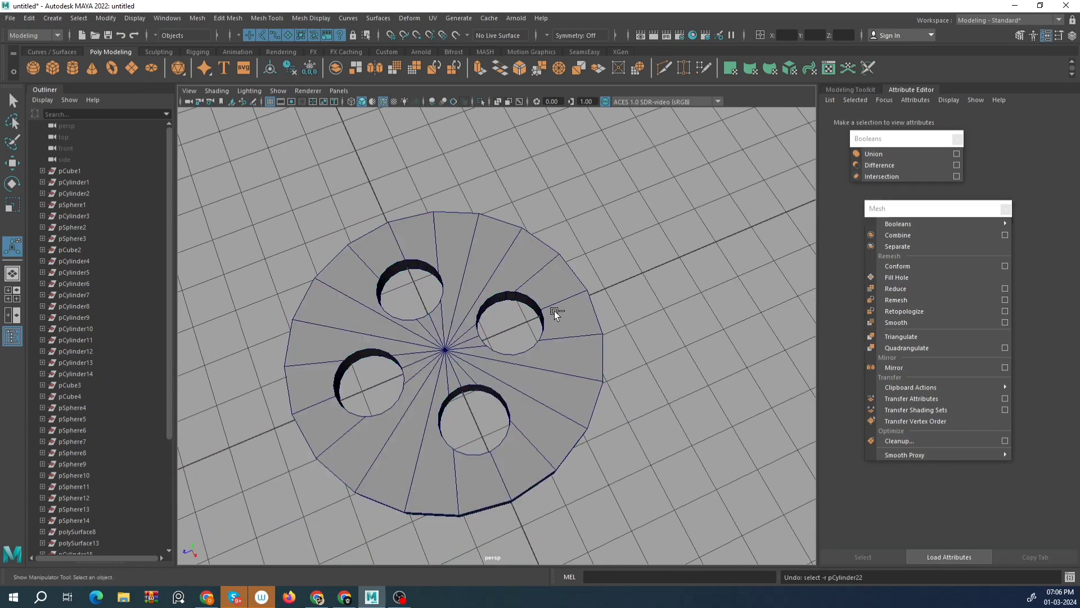
pyautogui.hotkey('ctrl', 'z')
# Select both cylinder pairs and combine all four cylinders into one mesh again.
pyautogui.keyDown('alt'); pyautogui.moveTo(554, 360); pyautogui.dragTo(499, 333); pyautogui.keyUp('alt')
pyautogui.click(506, 312)
pyautogui.keyDown('shift'); pyautogui.click(499, 331); pyautogui.keyUp('shift')
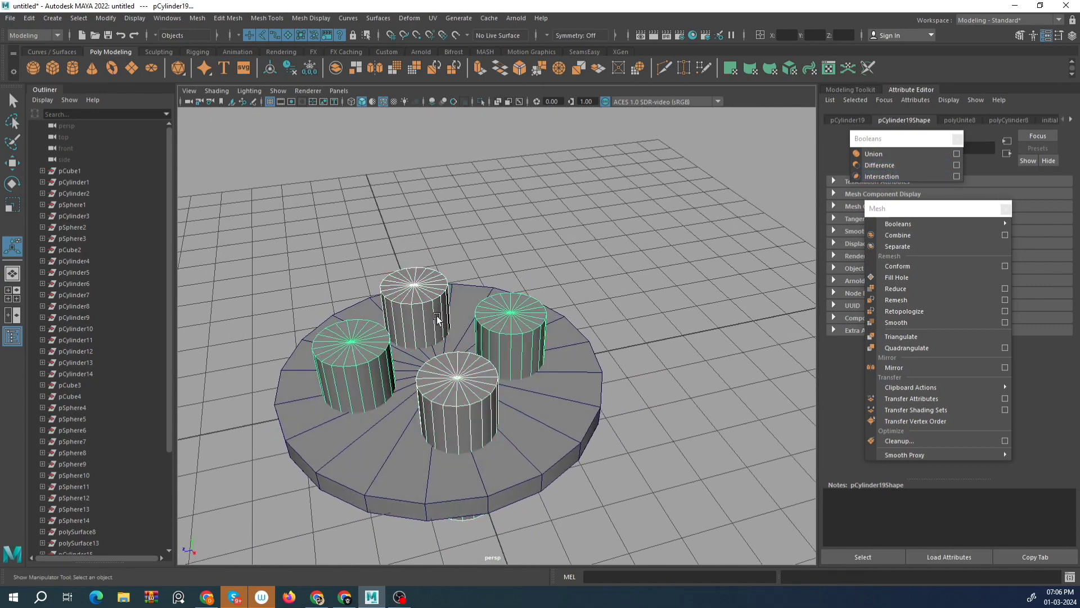
pyautogui.click(206, 23)
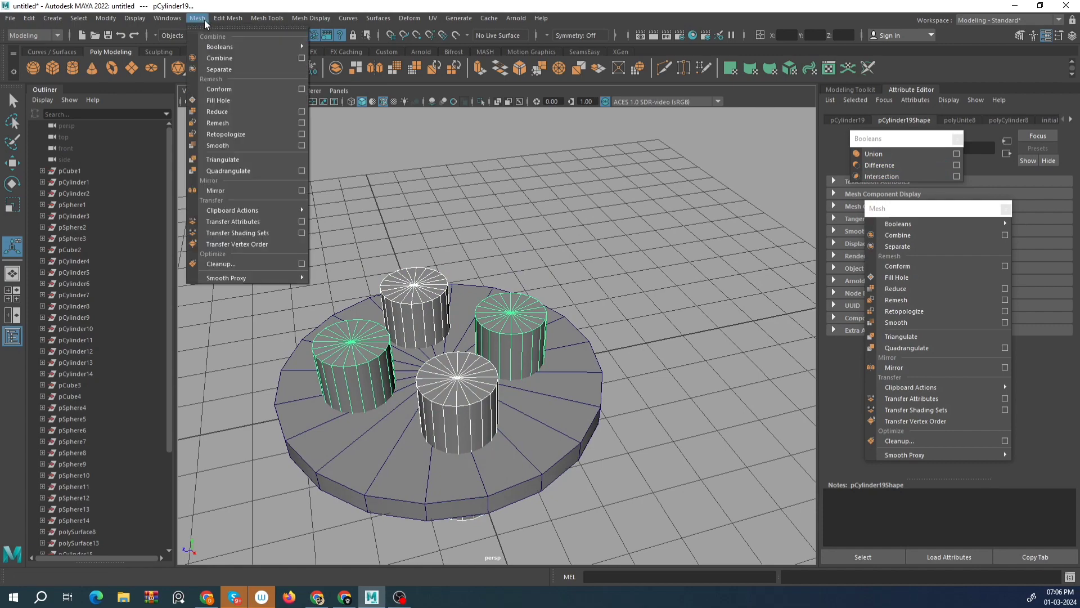
pyautogui.click(222, 54)
pyautogui.keyDown('alt'); pyautogui.moveTo(499, 406); pyautogui.dragTo(478, 388); pyautogui.keyUp('alt')
# Subtract the four combined cylinders from the disc with Booleans Difference, and undo the cut.
pyautogui.keyDown('alt'); pyautogui.moveTo(442, 252); pyautogui.dragTo(435, 350); pyautogui.keyUp('alt')
pyautogui.click(411, 417)
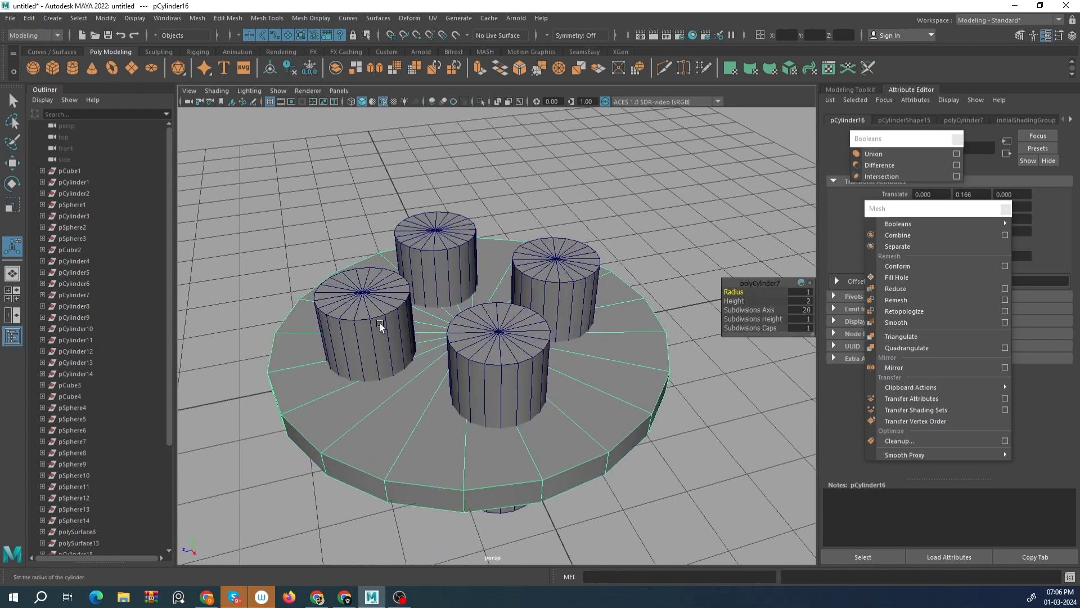
pyautogui.keyDown('shift'); pyautogui.click(380, 325); pyautogui.keyUp('shift')
pyautogui.click(879, 165)
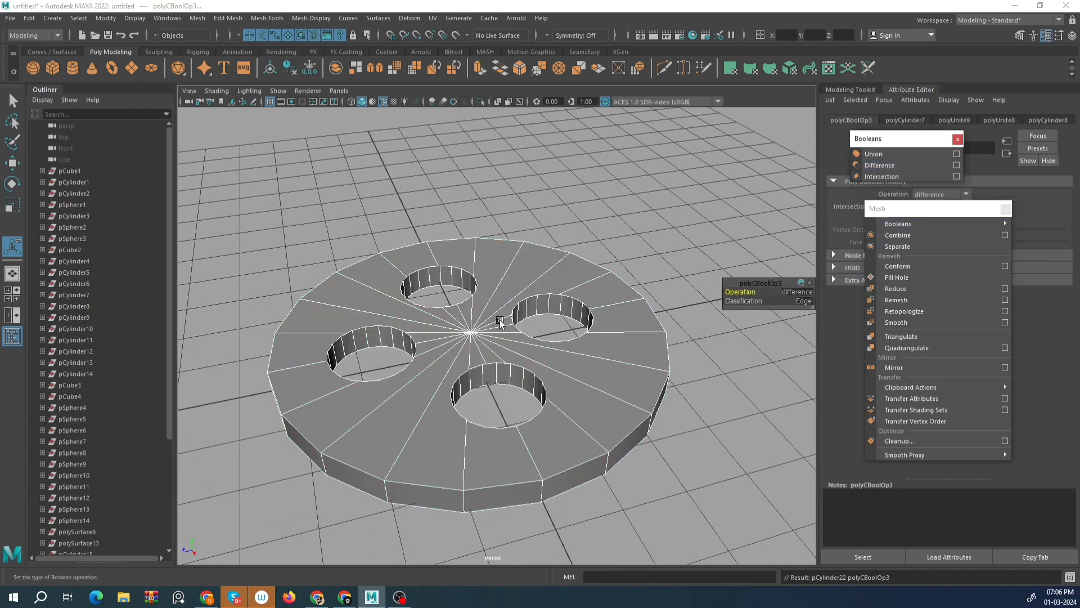
pyautogui.hotkey('ctrl', 'z')
pyautogui.hotkey('ctrl', 'z')
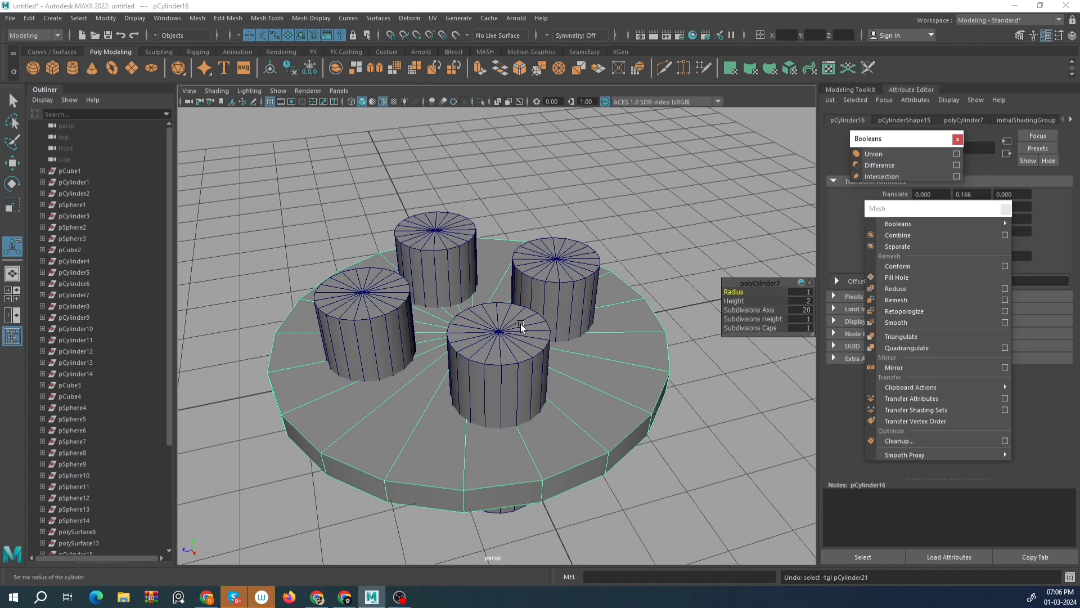
# Subtract the four combined cylinders from the disc with Booleans Difference and select the resulting mesh.
pyautogui.click(521, 323)
pyautogui.keyDown('shift'); pyautogui.click(454, 436); pyautogui.keyUp('shift')
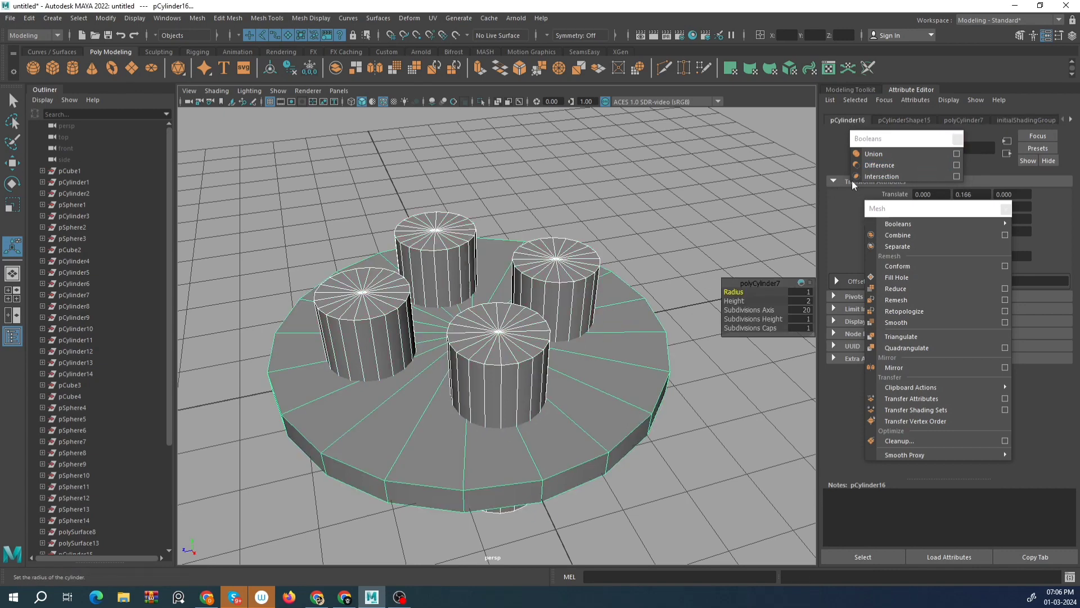
pyautogui.click(880, 165)
pyautogui.keyDown('alt'); pyautogui.moveTo(646, 318); pyautogui.dragTo(570, 325); pyautogui.keyUp('alt')
pyautogui.scroll(2, 549, 363)
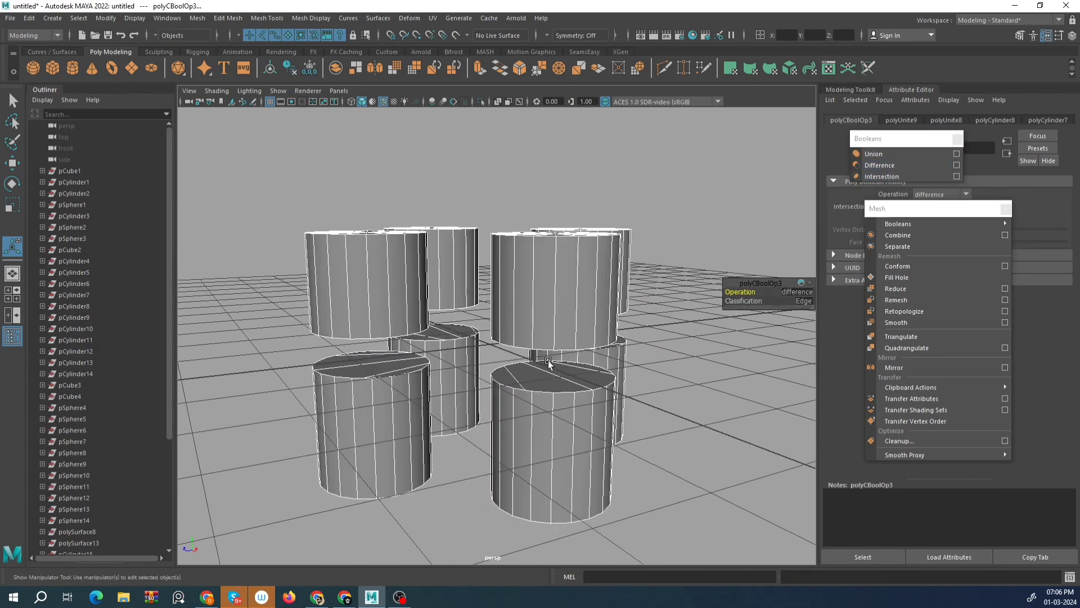
pyautogui.keyDown('alt'); pyautogui.moveTo(287, 382); pyautogui.dragTo(500, 435); pyautogui.keyUp('alt')
pyautogui.keyDown('alt'); pyautogui.moveTo(469, 295); pyautogui.dragTo(504, 304); pyautogui.keyUp('alt')
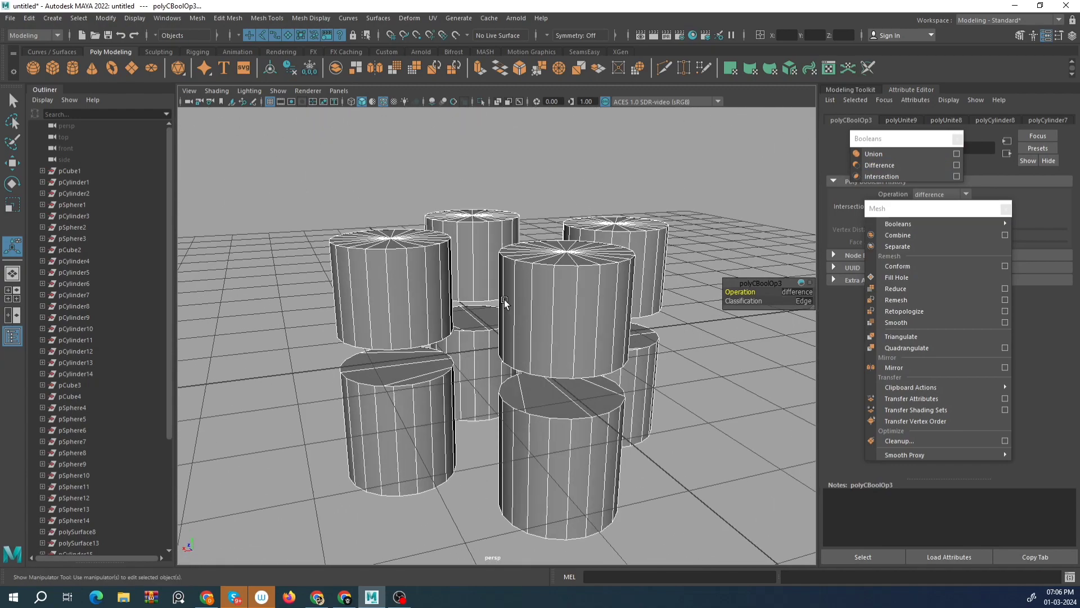
pyautogui.click(540, 251)
pyautogui.scroll(-4, 543, 256)
pyautogui.keyDown('alt'); pyautogui.moveTo(548, 265); pyautogui.dragTo(553, 299); pyautogui.keyUp('alt')
pyautogui.keyDown('alt'); pyautogui.moveTo(407, 370); pyautogui.dragTo(543, 305); pyautogui.keyUp('alt')
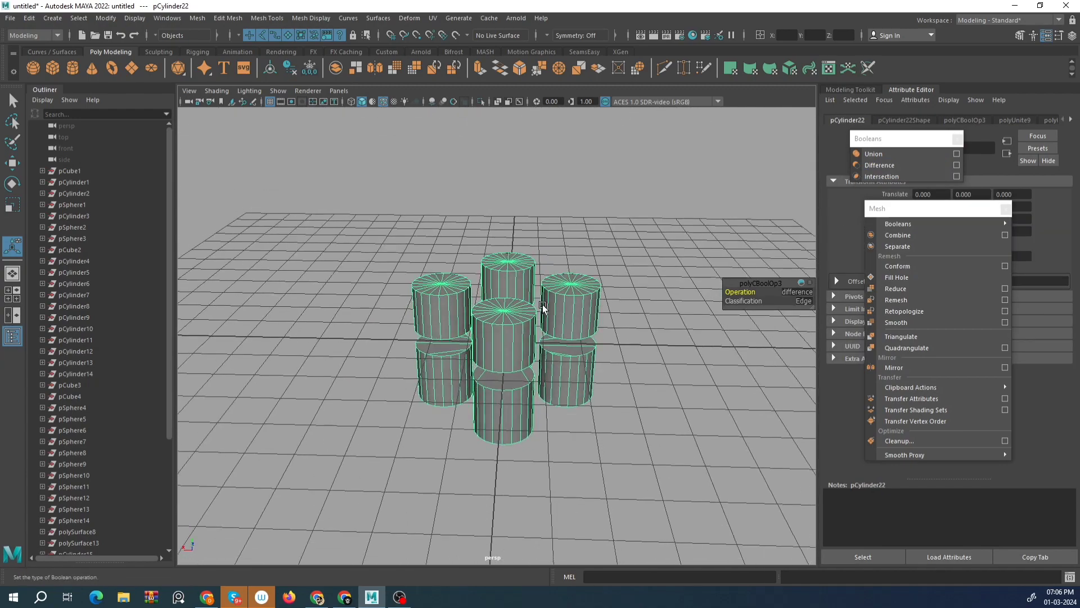
pyautogui.keyDown('alt'); pyautogui.moveTo(479, 351); pyautogui.dragTo(353, 321); pyautogui.keyUp('alt')
pyautogui.keyDown('alt'); pyautogui.moveTo(495, 367); pyautogui.dragTo(528, 343); pyautogui.keyUp('alt')
# In the front view, raise the Difference result vertically to about 1.608 on Y.
pyautogui.press('space')
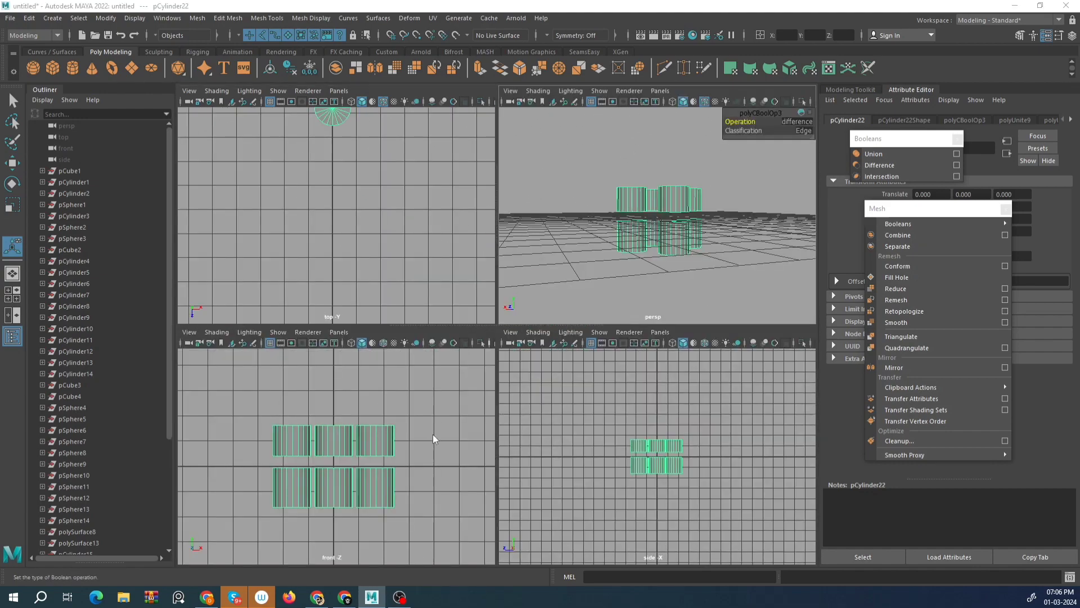
pyautogui.press('space')
pyautogui.keyDown('alt'); pyautogui.moveTo(349, 417); pyautogui.dragTo(426, 405, button='right'); pyautogui.keyUp('alt')
pyautogui.keyDown('alt'); pyautogui.moveTo(426, 406); pyautogui.dragTo(442, 437, button='middle'); pyautogui.keyUp('alt')
pyautogui.keyDown('alt'); pyautogui.moveTo(509, 297); pyautogui.dragTo(288, 362, button='right'); pyautogui.keyUp('alt')
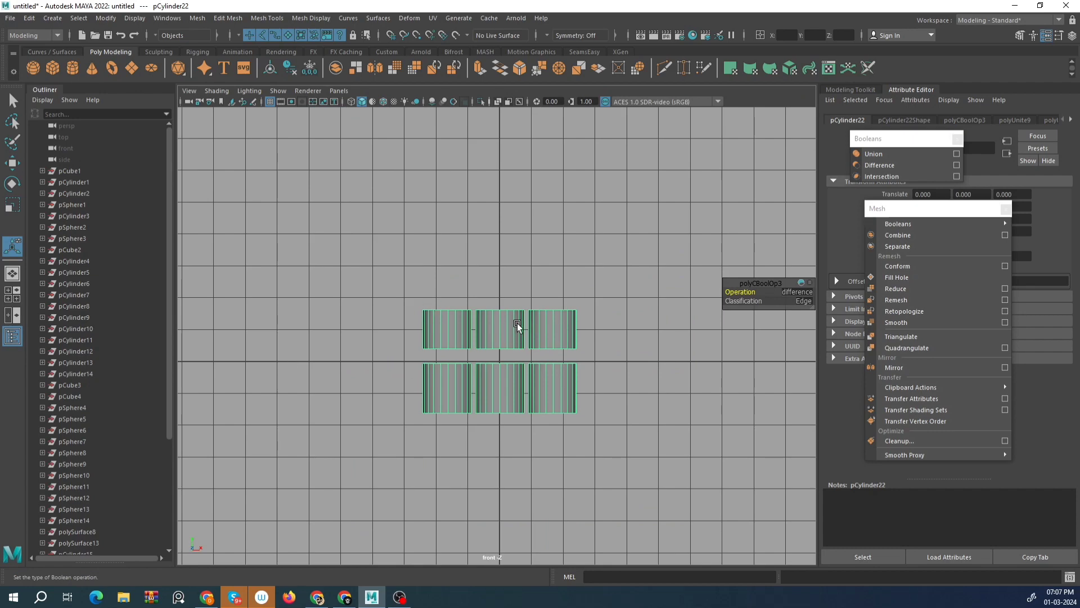
pyautogui.keyDown('alt'); pyautogui.moveTo(517, 323); pyautogui.dragTo(596, 320, button='right'); pyautogui.keyUp('alt')
pyautogui.moveTo(292, 262); pyautogui.dragTo(730, 518)
pyautogui.press('w')
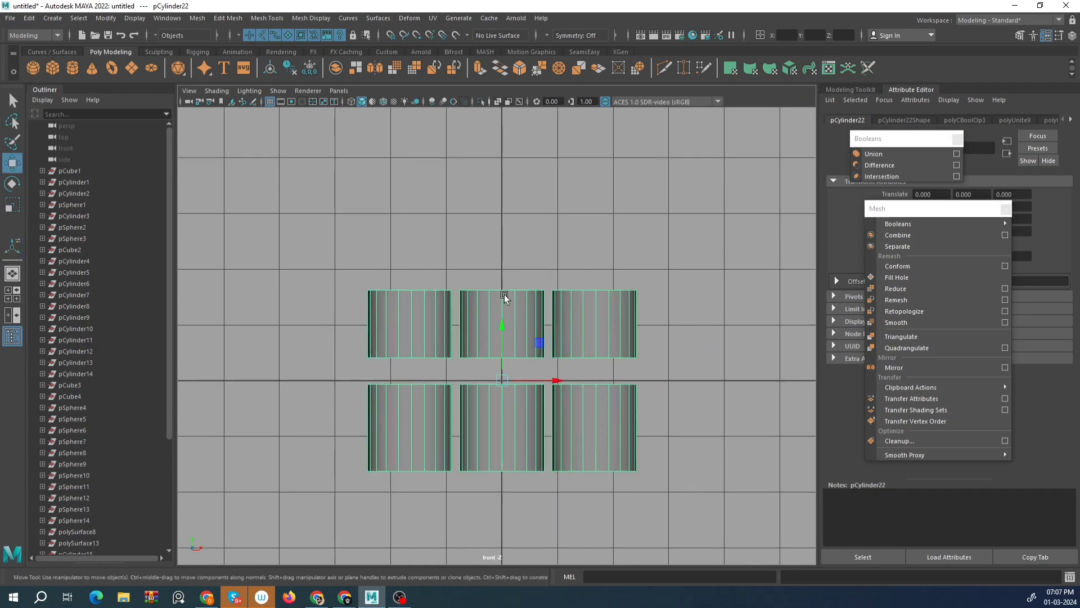
pyautogui.moveTo(504, 294); pyautogui.dragTo(519, 231)
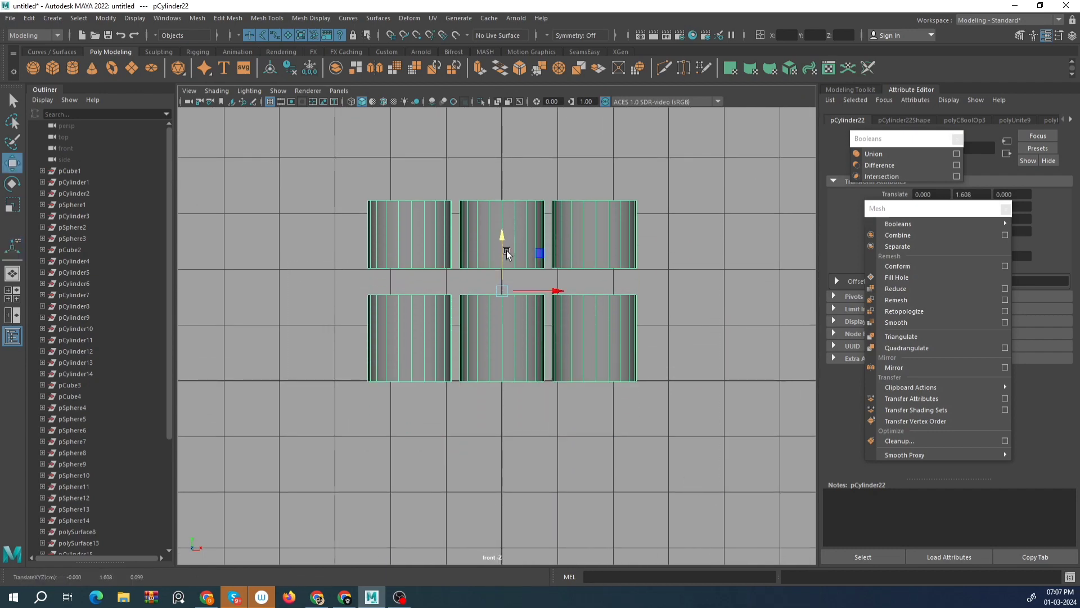
pyautogui.press('space')
pyautogui.press('space')
pyautogui.keyDown('alt'); pyautogui.moveTo(627, 282); pyautogui.dragTo(513, 372, button='right'); pyautogui.keyUp('alt')
pyautogui.keyDown('alt'); pyautogui.moveTo(513, 373); pyautogui.dragTo(523, 350); pyautogui.keyUp('alt')
# Undo the vertical move, the Difference and the combining of the two cylinder pairs.
pyautogui.hotkey('ctrl', 'z')
pyautogui.hotkey('ctrl', 'z')
pyautogui.hotkey('ctrl', 'z')
pyautogui.hotkey('ctrl', 'z')
pyautogui.hotkey('ctrl', 'z')
# Delete both selected cylinder pairs, leaving only the disc.
pyautogui.keyDown('alt'); pyautogui.moveTo(524, 349); pyautogui.dragTo(523, 372, button='right'); pyautogui.keyUp('alt')
pyautogui.keyDown('alt'); pyautogui.moveTo(523, 371); pyautogui.dragTo(512, 350, button='middle'); pyautogui.keyUp('alt')
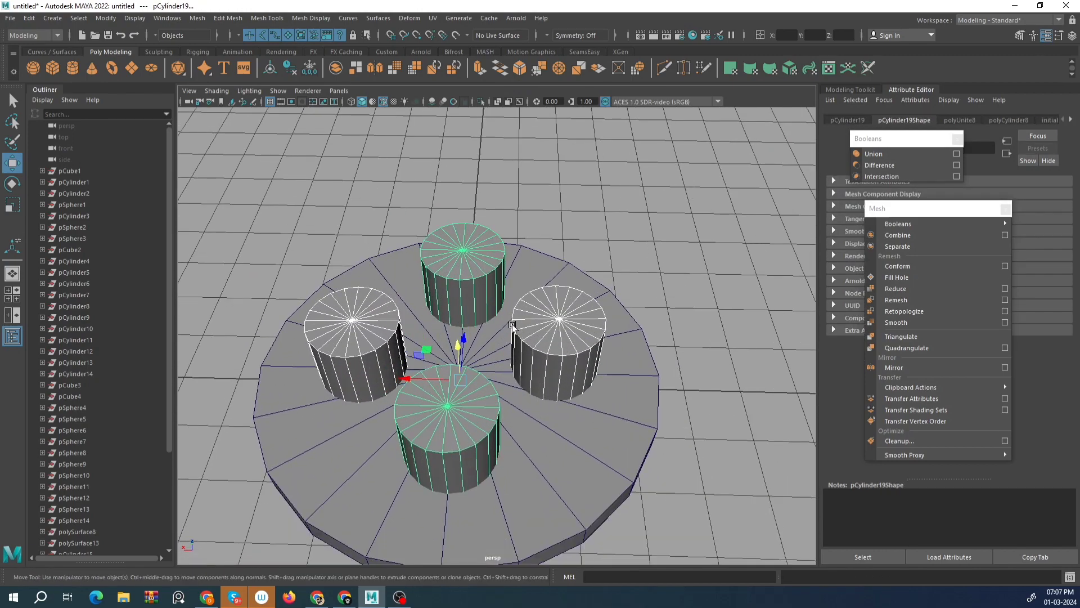
pyautogui.keyDown('alt'); pyautogui.moveTo(512, 350); pyautogui.dragTo(531, 356); pyautogui.keyUp('alt')
pyautogui.press('Delete')
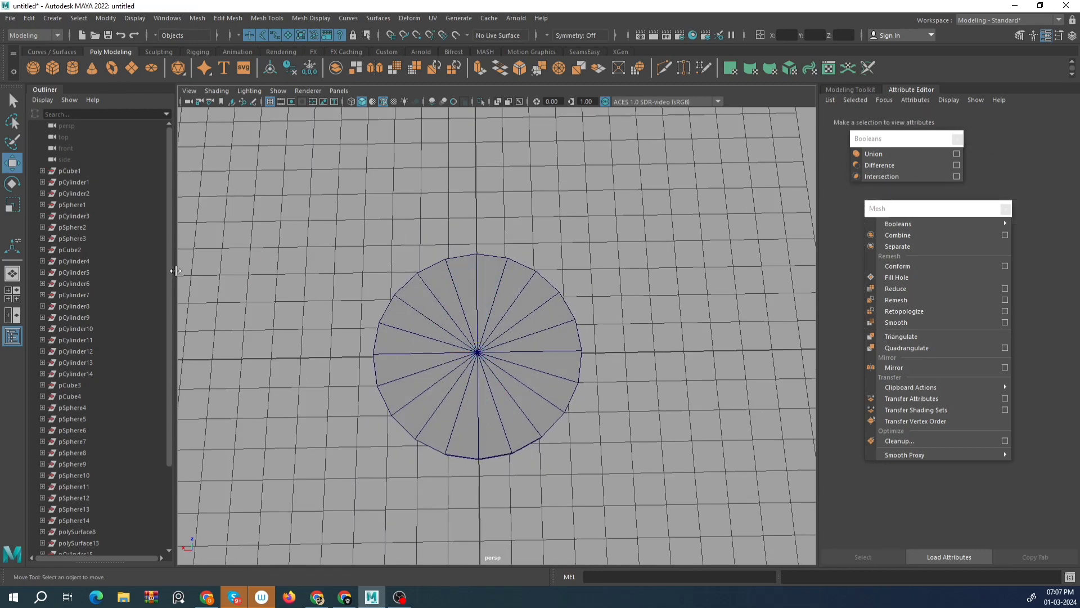
# In the top view, create a polygon cube and move it off the disc's centre to about -1.547 on Z.
pyautogui.press('space')
pyautogui.press('space')
pyautogui.press('f')
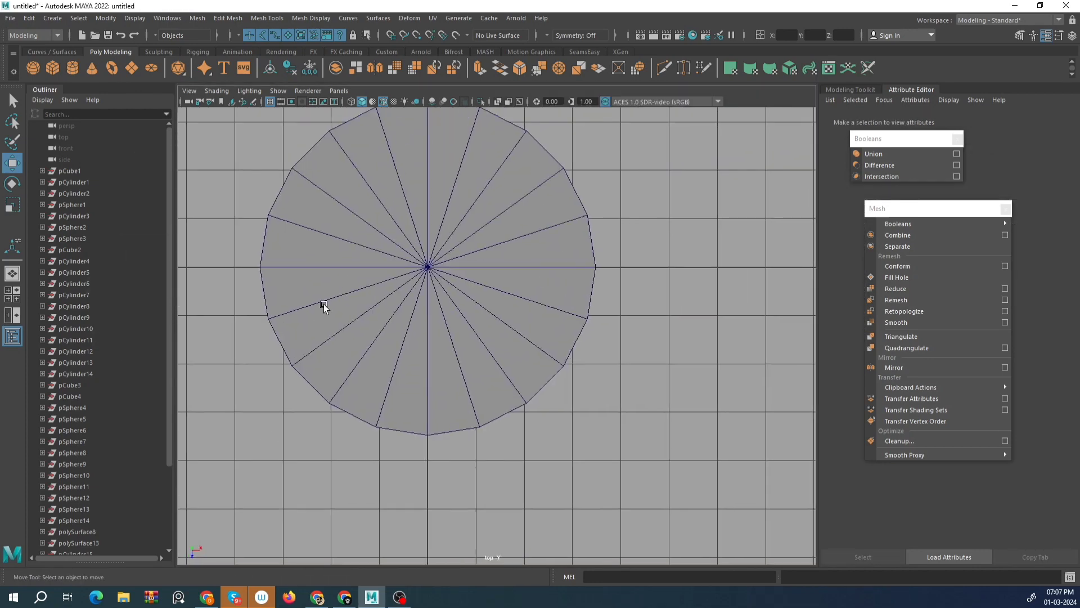
pyautogui.click(53, 69)
pyautogui.scroll(2, 399, 263)
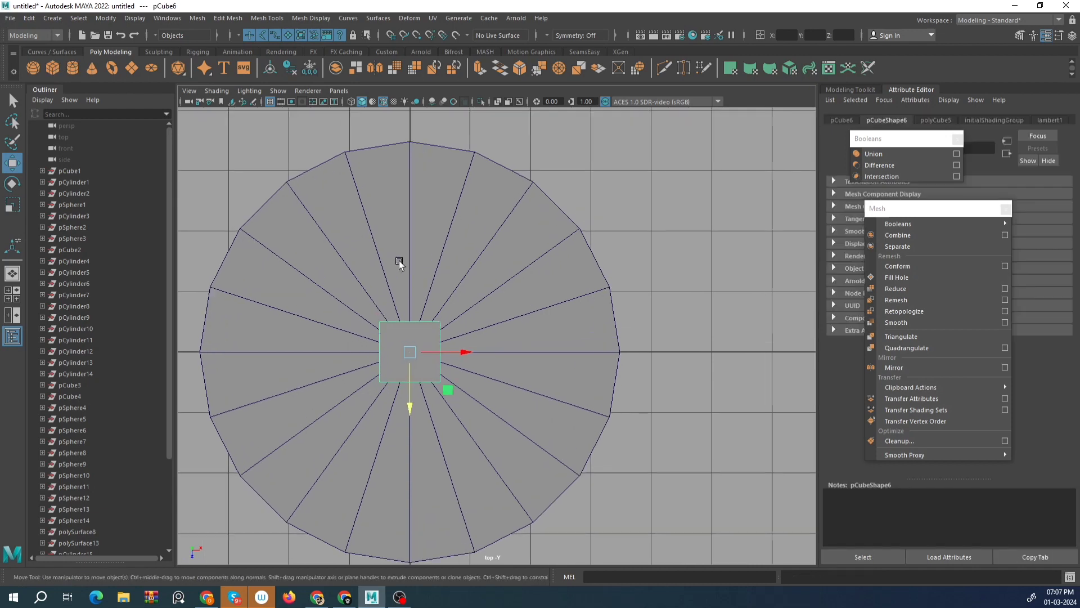
pyautogui.moveTo(411, 399); pyautogui.dragTo(413, 325)
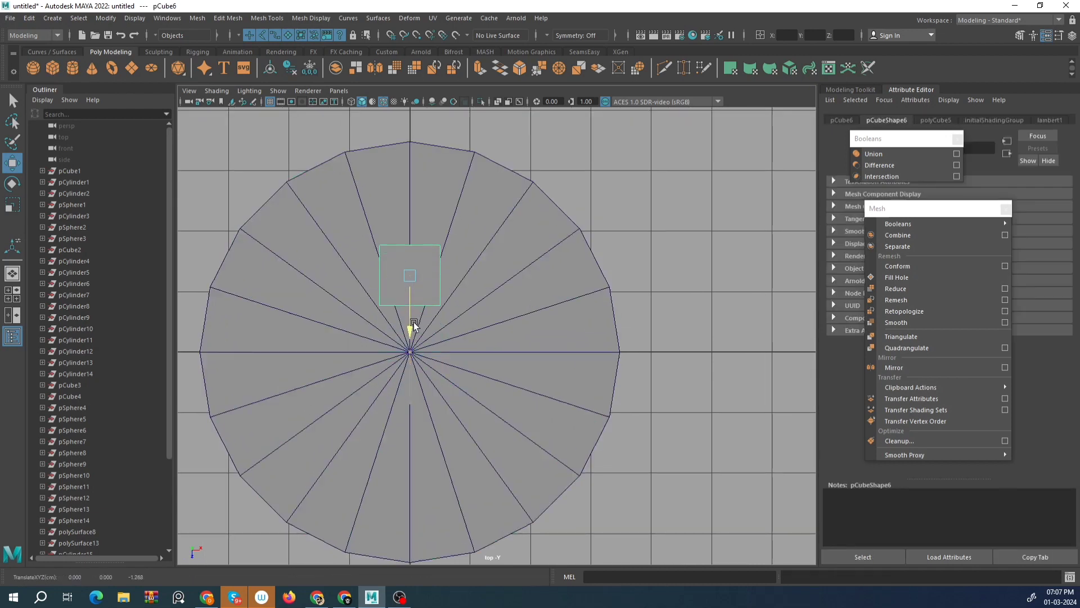
# Scale the cube into a long narrow bar and raise it to about 0.169 on Y so it passes through the disc.
pyautogui.press('r')
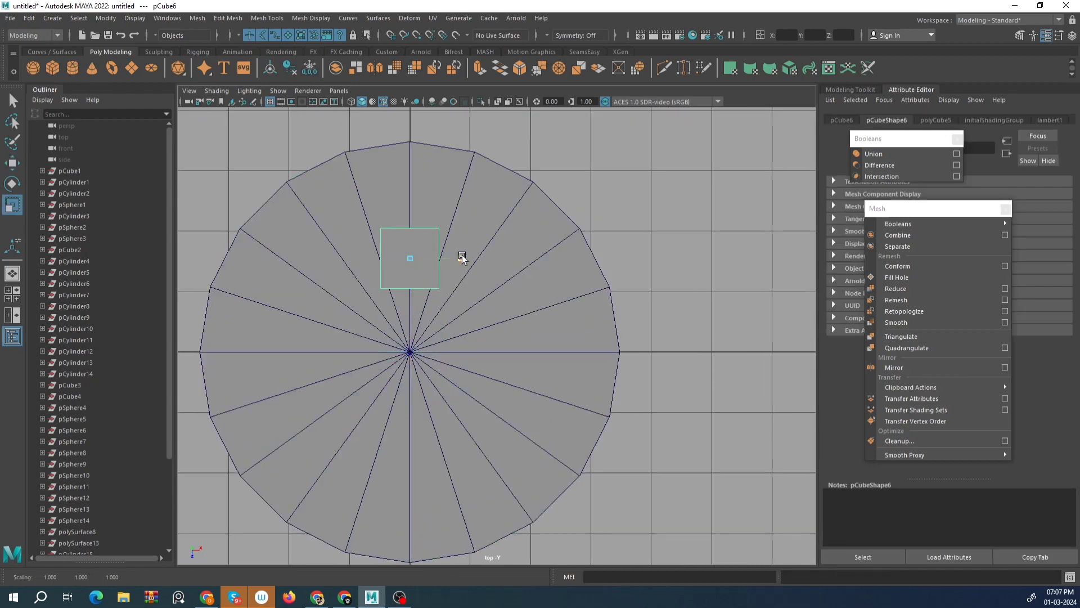
pyautogui.moveTo(558, 257); pyautogui.dragTo(574, 258)
pyautogui.moveTo(409, 310); pyautogui.dragTo(410, 285)
pyautogui.press('space')
pyautogui.press('space')
pyautogui.keyDown('alt'); pyautogui.moveTo(551, 301); pyautogui.dragTo(545, 266); pyautogui.keyUp('alt')
pyautogui.scroll(5, 498, 357)
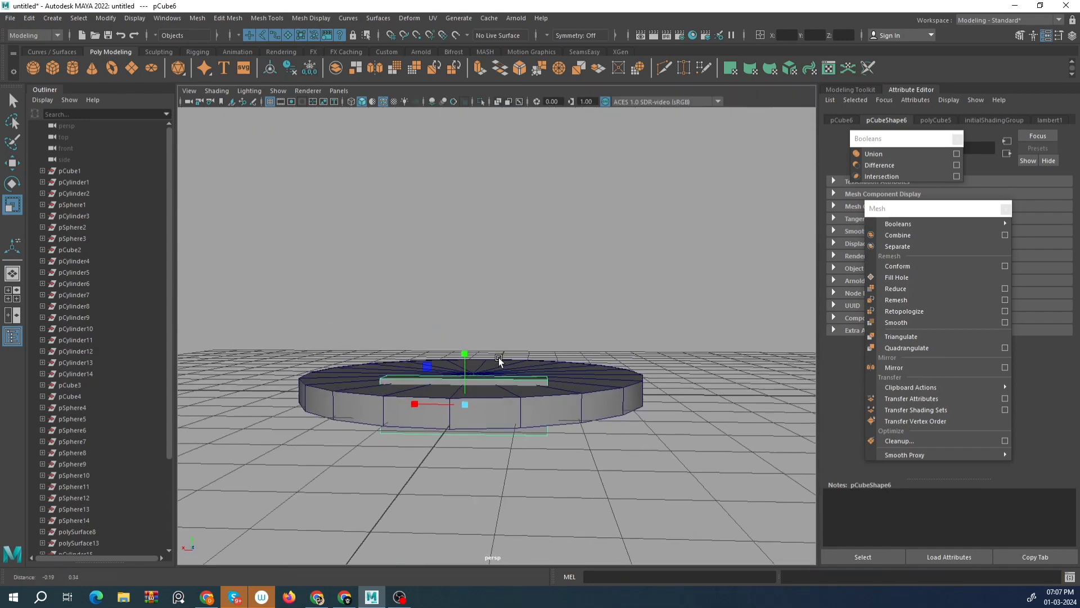
pyautogui.press('w')
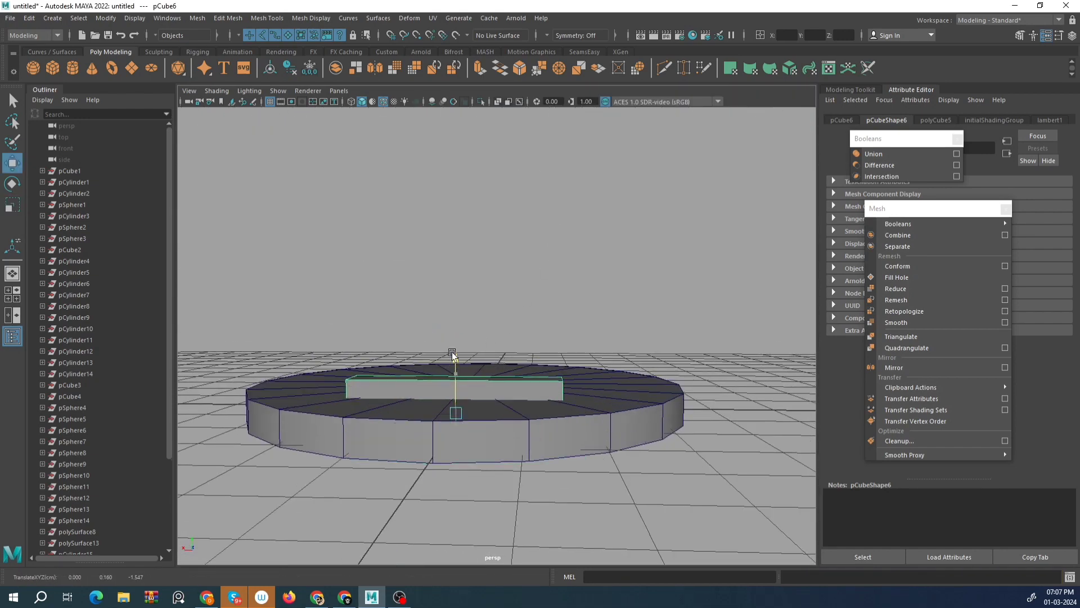
pyautogui.keyDown('alt'); pyautogui.moveTo(452, 368); pyautogui.dragTo(477, 430); pyautogui.keyUp('alt')
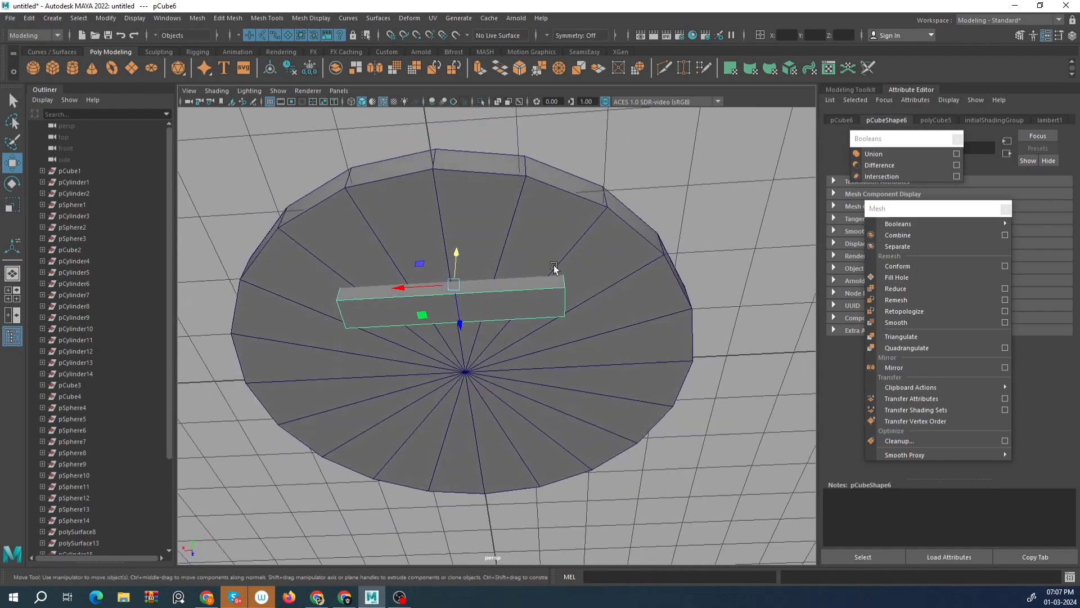
# Subtract the bar from the disc with Booleans Difference.
pyautogui.keyDown('alt'); pyautogui.moveTo(553, 265); pyautogui.dragTo(497, 301); pyautogui.keyUp('alt')
pyautogui.click(582, 343)
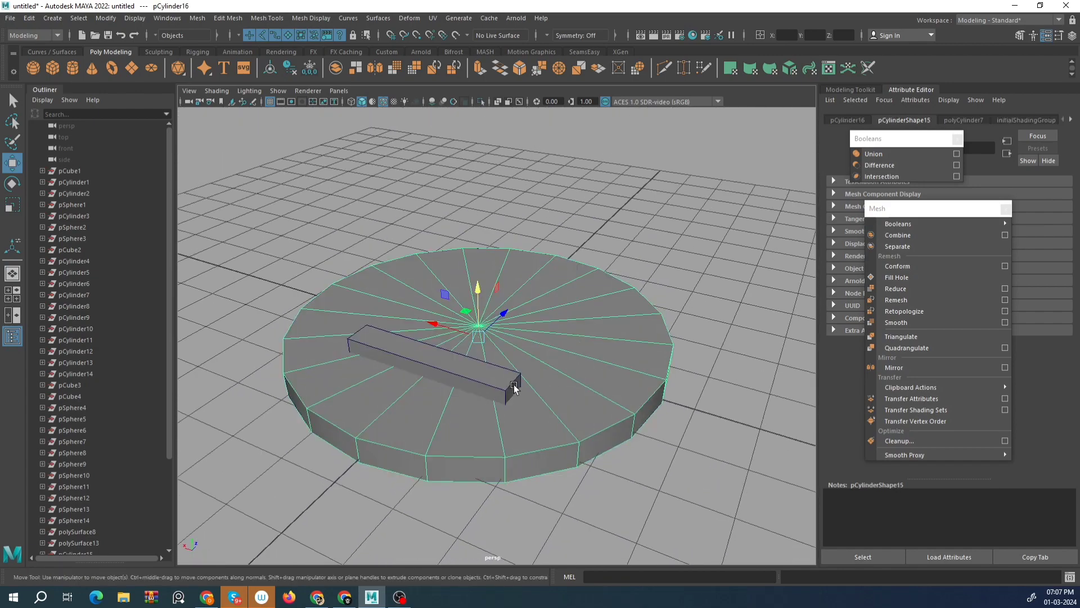
pyautogui.keyDown('shift'); pyautogui.click(514, 387); pyautogui.keyUp('shift')
pyautogui.click(877, 166)
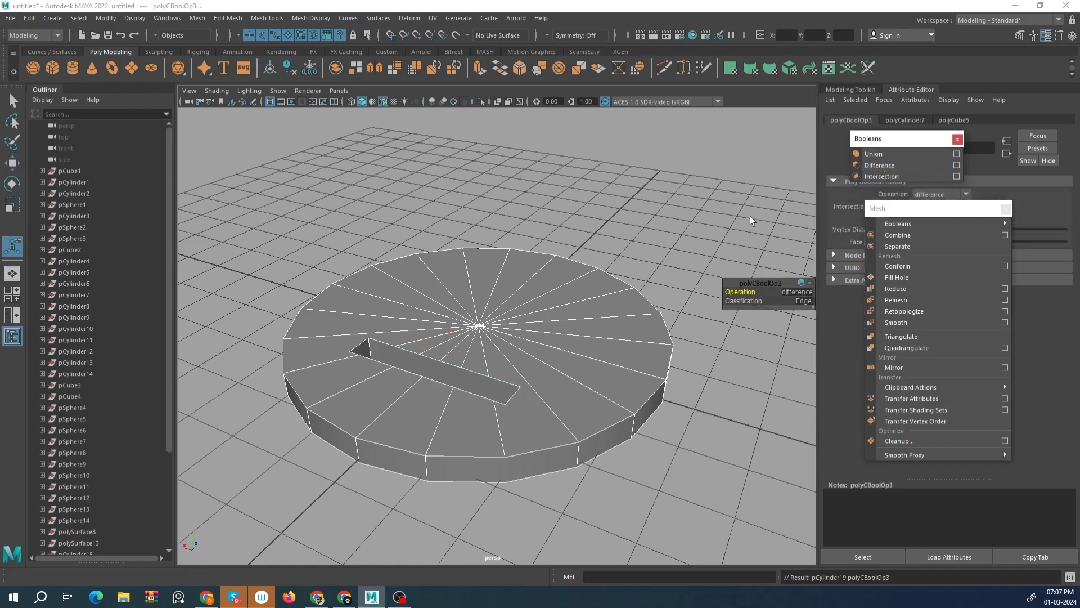
# Examine the rectangular slot cut through the disc from above and from other angles.
pyautogui.moveTo(488, 275); pyautogui.dragTo(543, 260, button='right')
pyautogui.click(623, 191)
pyautogui.scroll(-3, 623, 190)
pyautogui.keyDown('alt'); pyautogui.moveTo(623, 194); pyautogui.dragTo(601, 278); pyautogui.keyUp('alt')
pyautogui.scroll(5, 524, 336)
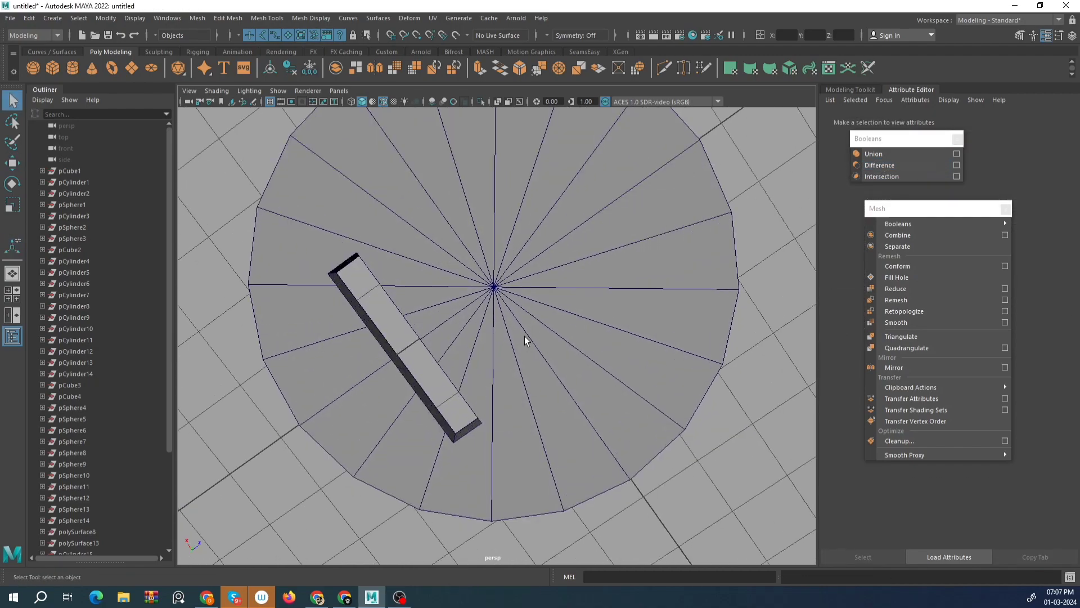
pyautogui.keyDown('alt'); pyautogui.moveTo(524, 336); pyautogui.dragTo(518, 319); pyautogui.keyUp('alt')
pyautogui.scroll(-3, 513, 421)
pyautogui.keyDown('alt'); pyautogui.moveTo(501, 388); pyautogui.dragTo(513, 347); pyautogui.keyUp('alt')
pyautogui.scroll(4, 508, 354)
# Undo the bar's Difference cut in the disc.
pyautogui.hotkey('ctrl', 'z')
pyautogui.hotkey('ctrl', 'z')
pyautogui.hotkey('ctrl', 'z')
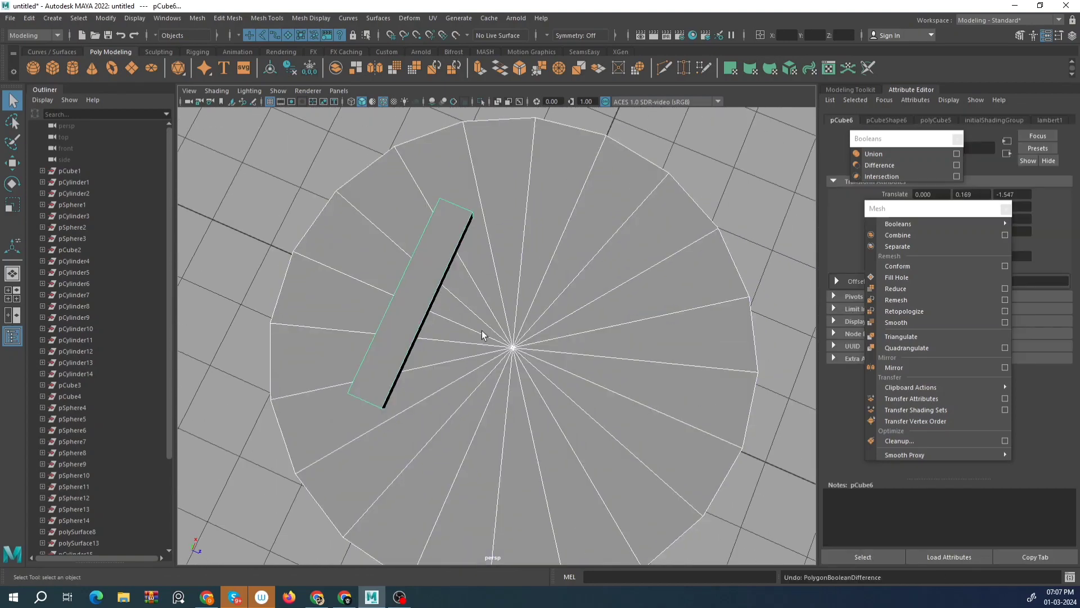
# In the top view, create a cylinder, move it to about 1.724 on Z and scale it into a wide, flat ellipse.
pyautogui.press('space')
pyautogui.press('space')
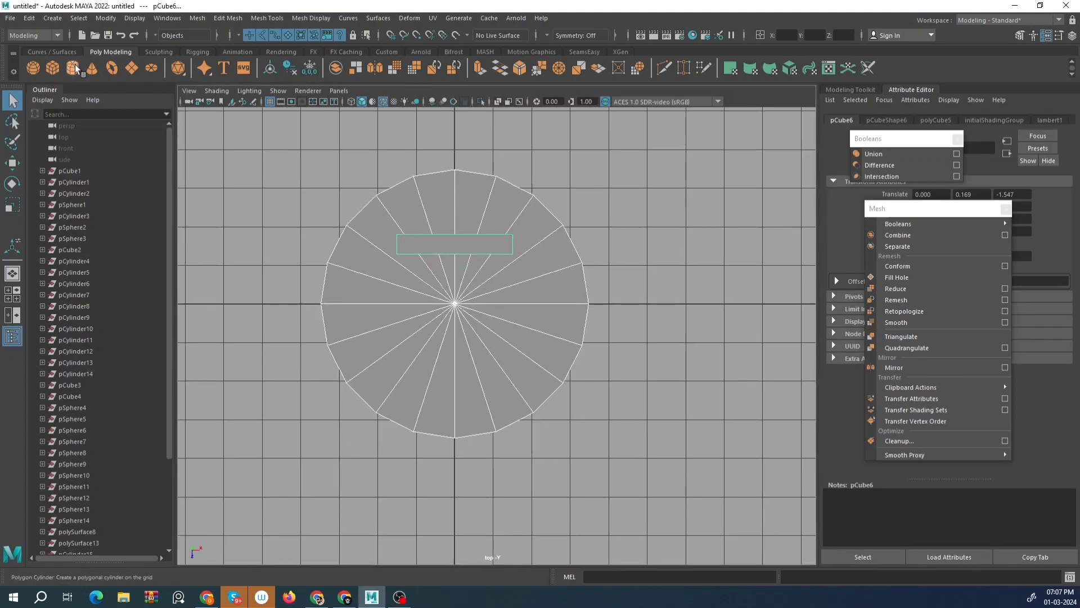
pyautogui.click(73, 66)
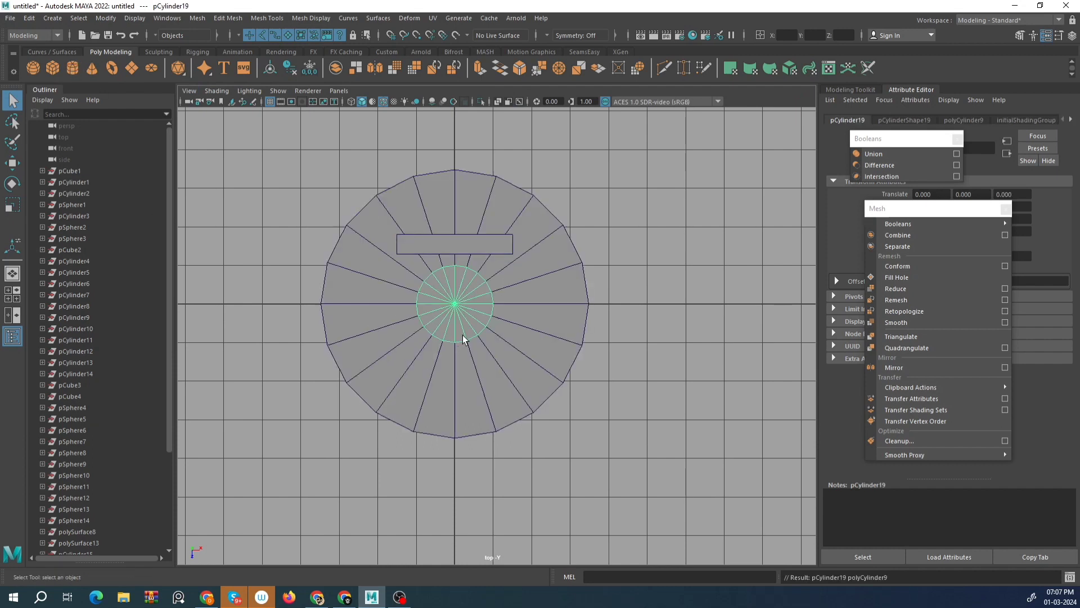
pyautogui.press('w')
pyautogui.moveTo(455, 323); pyautogui.dragTo(567, 366)
pyautogui.press('r')
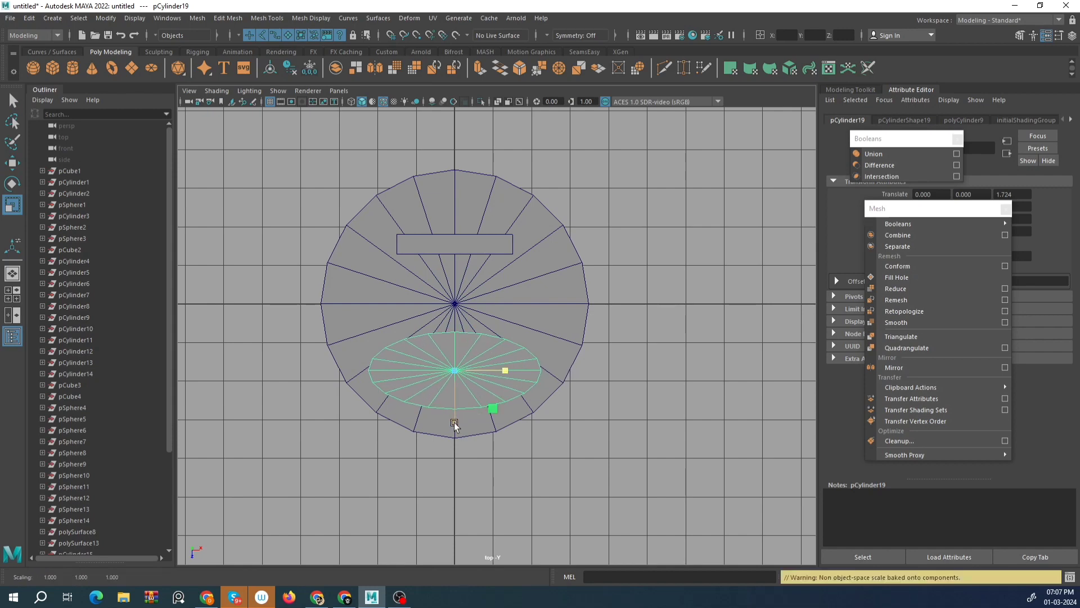
pyautogui.moveTo(454, 422); pyautogui.dragTo(454, 392)
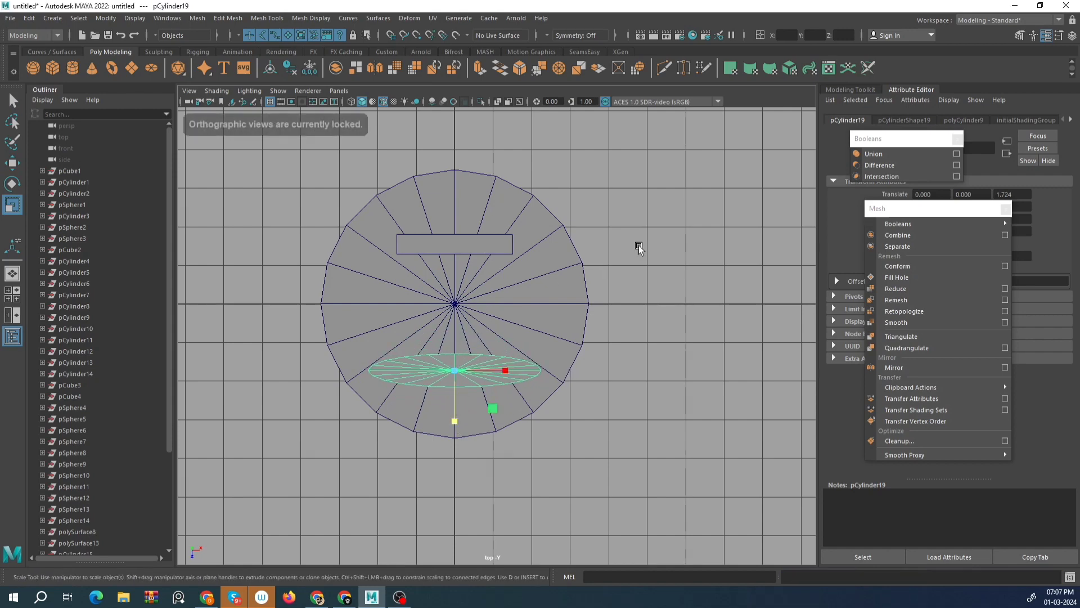
# Combine the elliptical cylinder and the bar into one mesh.
pyautogui.press('space')
pyautogui.press('space')
pyautogui.keyDown('alt'); pyautogui.moveTo(632, 267); pyautogui.dragTo(429, 359); pyautogui.keyUp('alt')
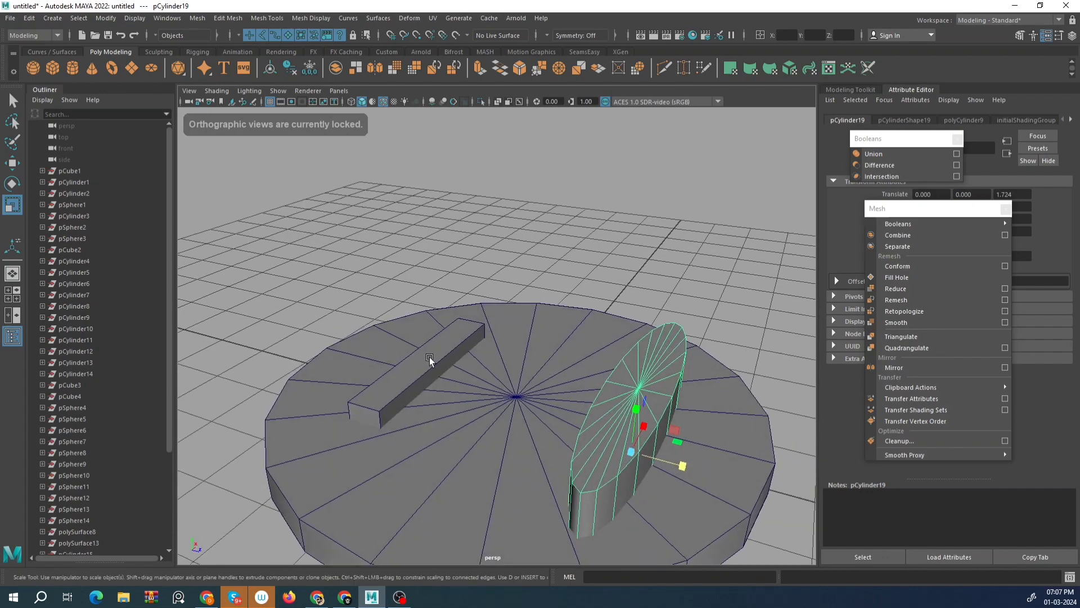
pyautogui.keyDown('shift'); pyautogui.click(430, 360); pyautogui.keyUp('shift')
pyautogui.click(197, 18)
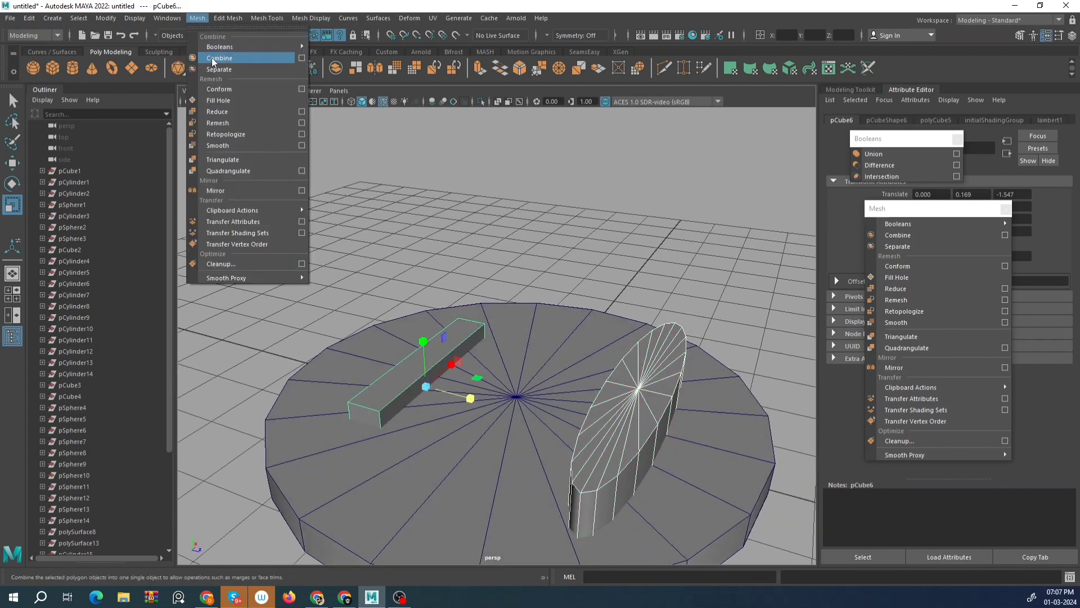
pyautogui.click(213, 58)
pyautogui.keyDown('alt'); pyautogui.moveTo(381, 313); pyautogui.dragTo(408, 238); pyautogui.keyUp('alt')
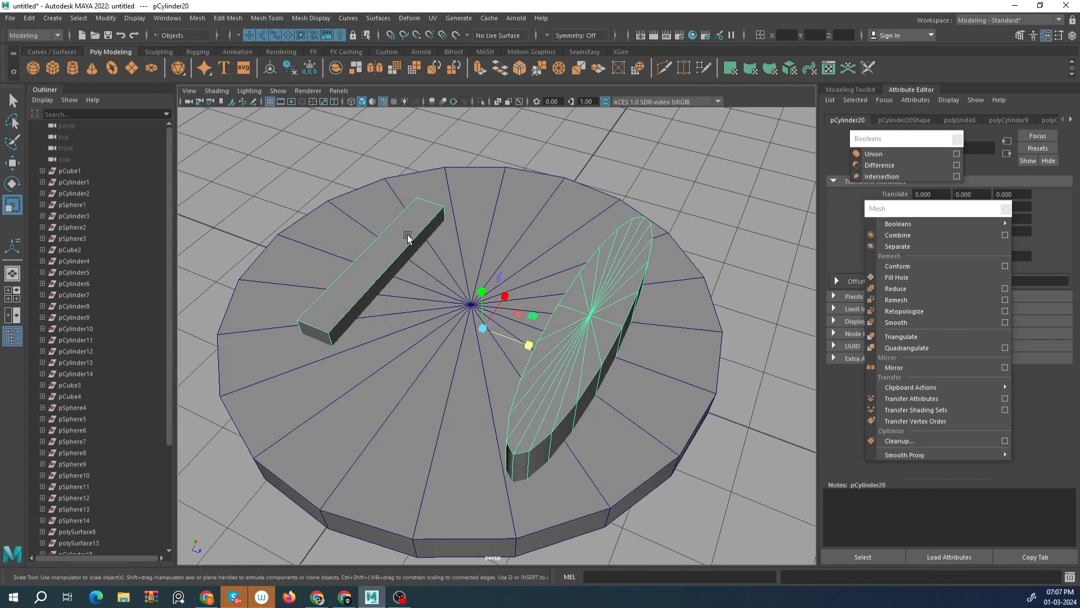
# Subtract the combined bar and ellipse from the disc with Booleans Difference.
pyautogui.click(493, 213)
pyautogui.keyDown('shift'); pyautogui.click(404, 238); pyautogui.keyUp('shift')
pyautogui.click(879, 165)
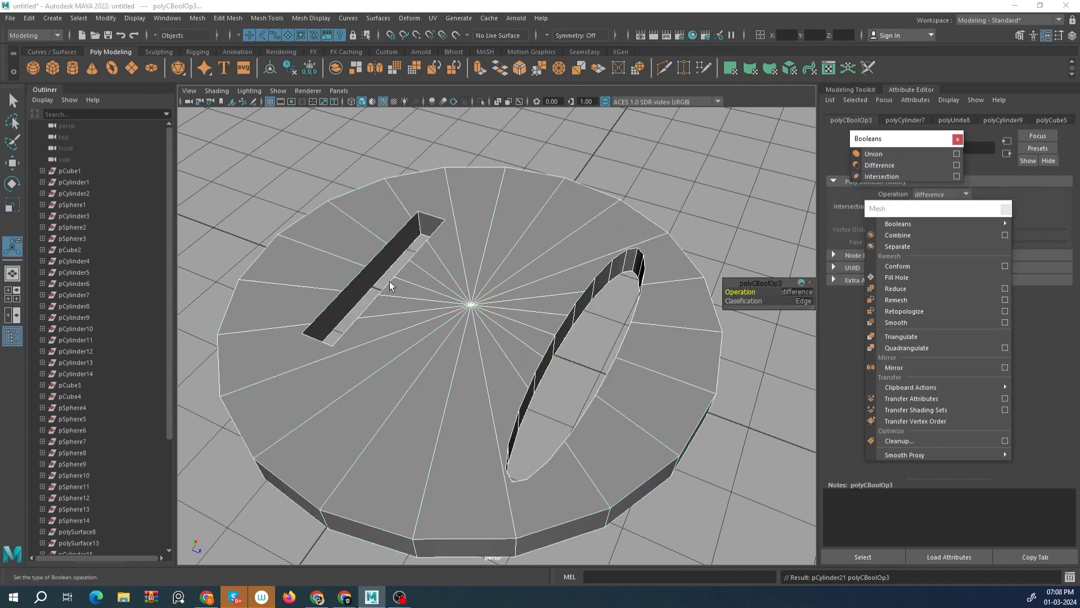
pyautogui.keyDown('alt'); pyautogui.moveTo(390, 286); pyautogui.dragTo(639, 212); pyautogui.keyUp('alt')
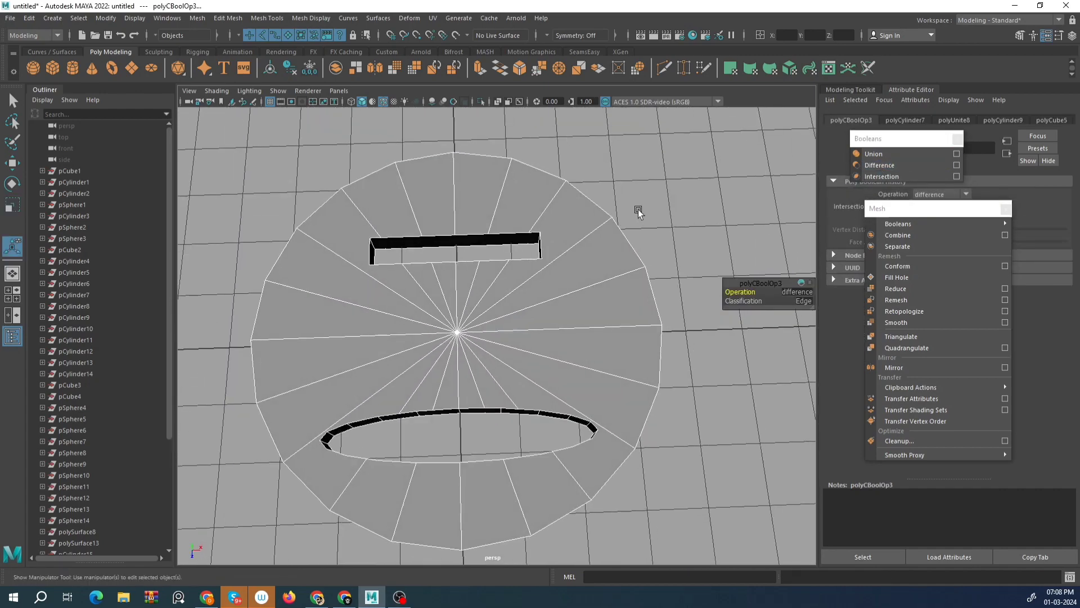
pyautogui.click(638, 212)
# Select the disc with the rectangular and elliptical cutouts and delete it.
pyautogui.scroll(-5, 638, 212)
pyautogui.keyDown('alt'); pyautogui.moveTo(489, 405); pyautogui.dragTo(486, 339); pyautogui.keyUp('alt')
pyautogui.click(486, 340)
pyautogui.scroll(3, 486, 340)
pyautogui.keyDown('alt'); pyautogui.moveTo(602, 391); pyautogui.dragTo(540, 289); pyautogui.keyUp('alt')
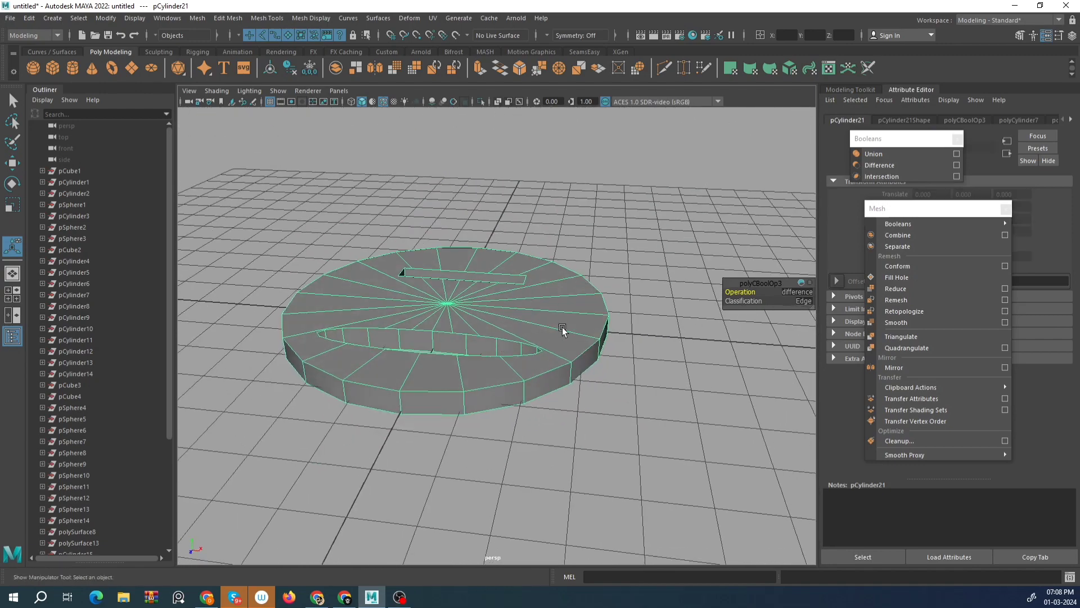
pyautogui.press('Delete')
# Create a polygon cylinder at the grid's centre and raise it to about 1.129 on Y.
pyautogui.keyDown('alt'); pyautogui.moveTo(484, 311); pyautogui.dragTo(372, 175); pyautogui.keyUp('alt')
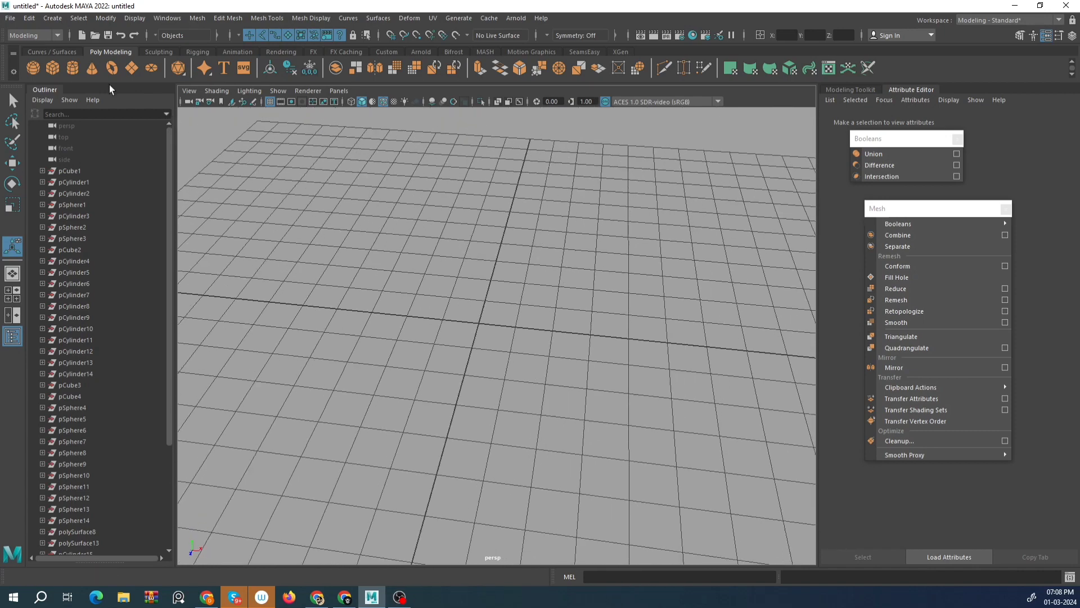
pyautogui.click(72, 70)
pyautogui.keyDown('alt'); pyautogui.moveTo(478, 315); pyautogui.dragTo(495, 186); pyautogui.keyUp('alt')
pyautogui.press('w')
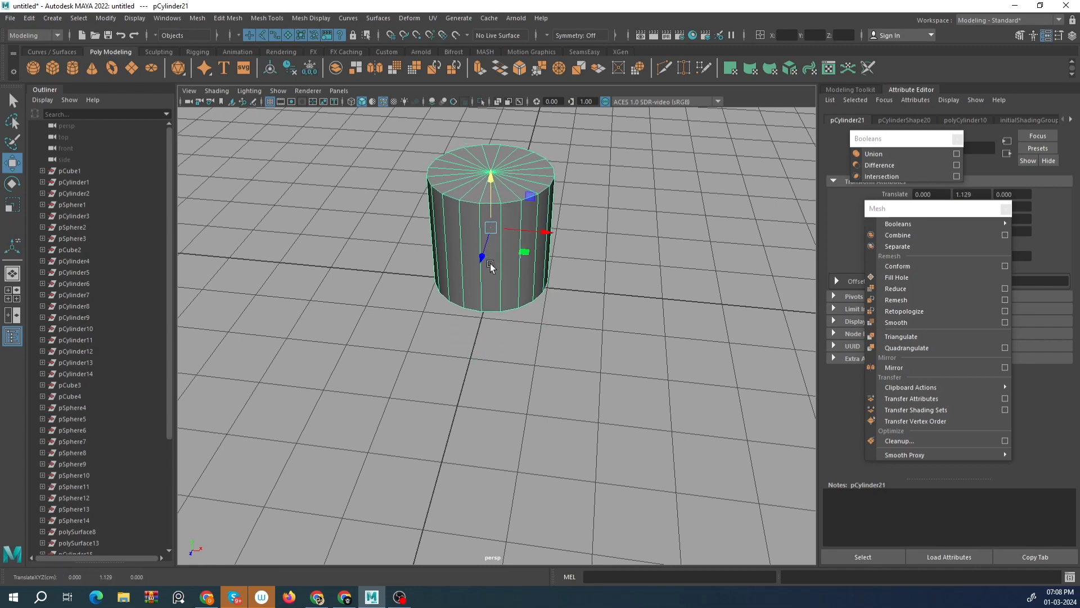
pyautogui.keyDown('alt'); pyautogui.moveTo(491, 263); pyautogui.dragTo(437, 200); pyautogui.keyUp('alt')
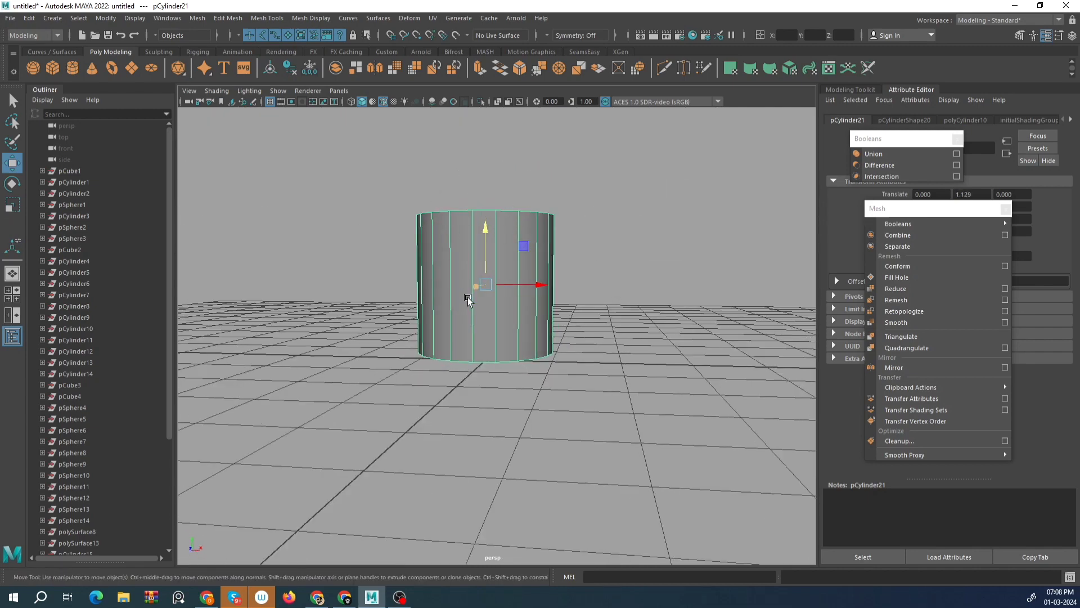
# Duplicate the cylinder, offsetting the overlapping copy to about 0.929 on X, and shorten the copy vertically.
pyautogui.keyDown('alt'); pyautogui.moveTo(505, 199); pyautogui.dragTo(465, 272); pyautogui.keyUp('alt')
pyautogui.keyDown('alt'); pyautogui.moveTo(550, 286); pyautogui.dragTo(571, 298); pyautogui.keyUp('alt')
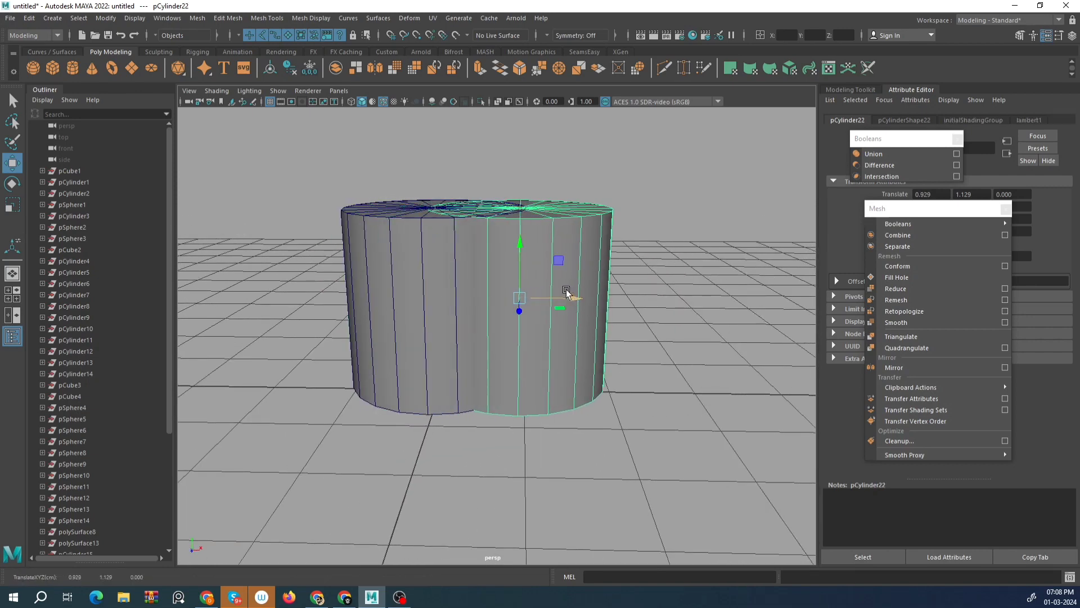
pyautogui.press('r')
pyautogui.moveTo(520, 243); pyautogui.dragTo(527, 315)
pyautogui.scroll(3, 529, 285)
pyautogui.keyDown('alt'); pyautogui.moveTo(469, 250); pyautogui.dragTo(479, 285, button='middle'); pyautogui.keyUp('alt')
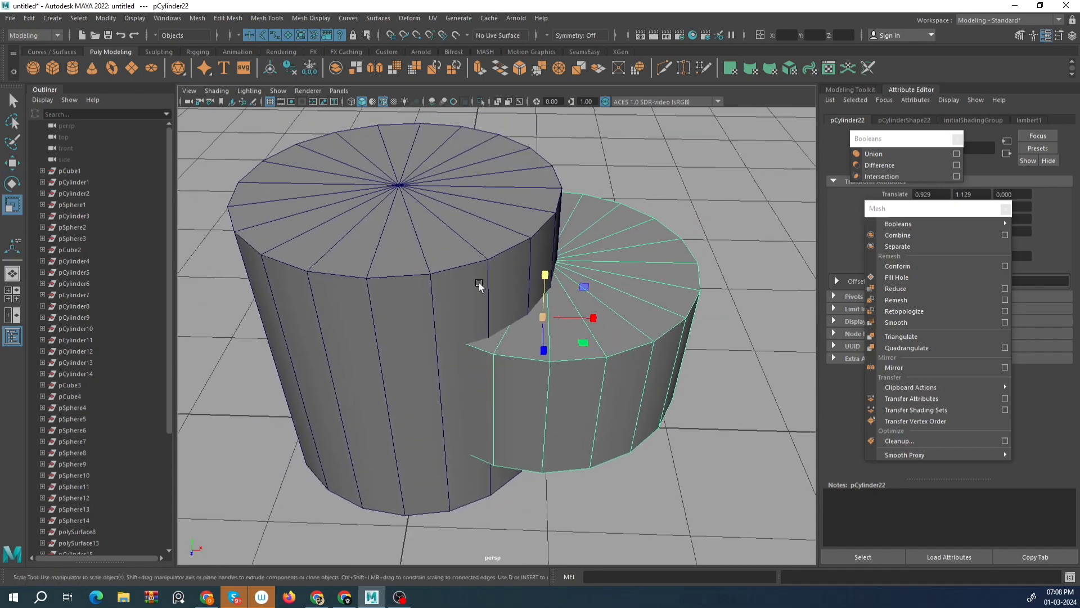
# Delete the top cap faces of the taller cylinder, leaving out its side faces.
pyautogui.keyDown('alt'); pyautogui.moveTo(479, 285); pyautogui.dragTo(483, 248); pyautogui.keyUp('alt')
pyautogui.moveTo(478, 185); pyautogui.dragTo(479, 221, button='right')
pyautogui.scroll(-3, 478, 222)
pyautogui.keyDown('alt'); pyautogui.moveTo(477, 223); pyautogui.dragTo(462, 206); pyautogui.keyUp('alt')
pyautogui.moveTo(304, 183); pyautogui.dragTo(563, 244)
pyautogui.keyDown('ctrl'); pyautogui.moveTo(258, 296); pyautogui.dragTo(554, 518); pyautogui.keyUp('ctrl')
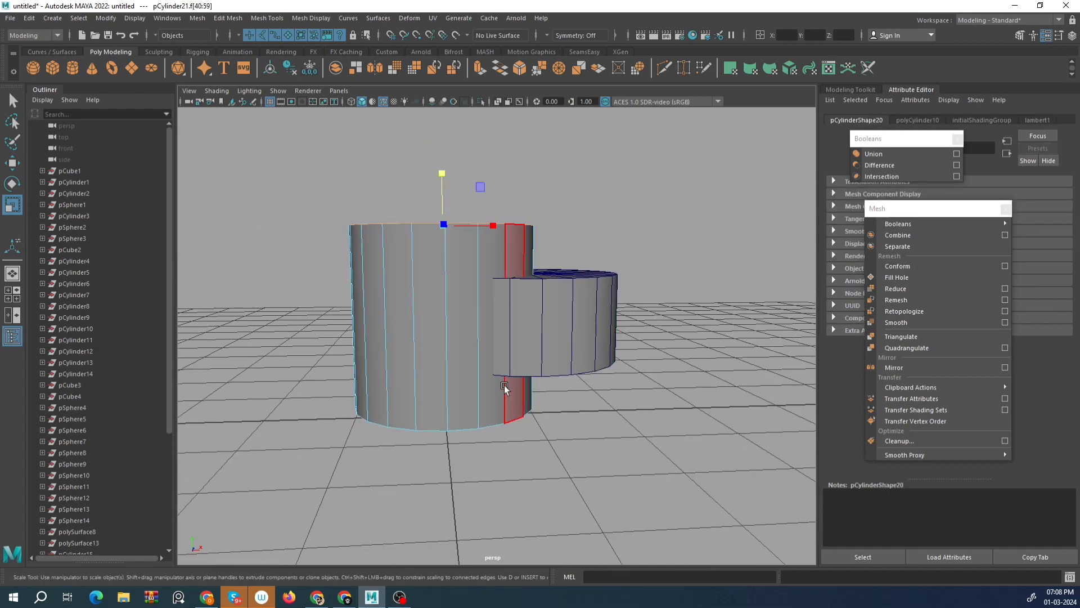
pyautogui.press('Delete')
pyautogui.keyDown('alt'); pyautogui.moveTo(461, 333); pyautogui.dragTo(485, 261); pyautogui.keyUp('alt')
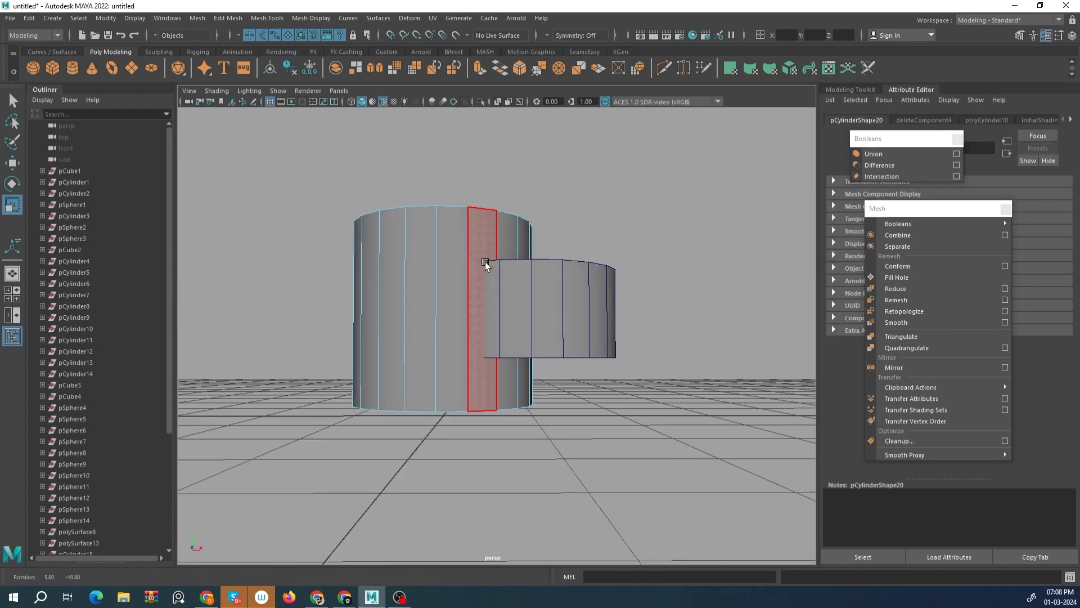
# Delete the bottom cap faces of the taller cylinder and return to object mode.
pyautogui.moveTo(294, 371); pyautogui.dragTo(563, 461)
pyautogui.keyDown('ctrl'); pyautogui.moveTo(319, 181); pyautogui.dragTo(630, 287); pyautogui.keyUp('ctrl')
pyautogui.keyDown('alt'); pyautogui.moveTo(559, 234); pyautogui.dragTo(556, 285); pyautogui.keyUp('alt')
pyautogui.press('Delete')
pyautogui.moveTo(523, 285); pyautogui.dragTo(597, 237, button='right')
pyautogui.scroll(4, 568, 230)
pyautogui.keyDown('alt'); pyautogui.moveTo(566, 230); pyautogui.dragTo(549, 354, button='middle'); pyautogui.keyUp('alt')
pyautogui.keyDown('alt'); pyautogui.moveTo(549, 354); pyautogui.dragTo(491, 376); pyautogui.keyUp('alt')
pyautogui.scroll(2, 491, 376)
pyautogui.scroll(-5, 487, 326)
pyautogui.keyDown('alt'); pyautogui.moveTo(484, 309); pyautogui.dragTo(471, 339); pyautogui.keyUp('alt')
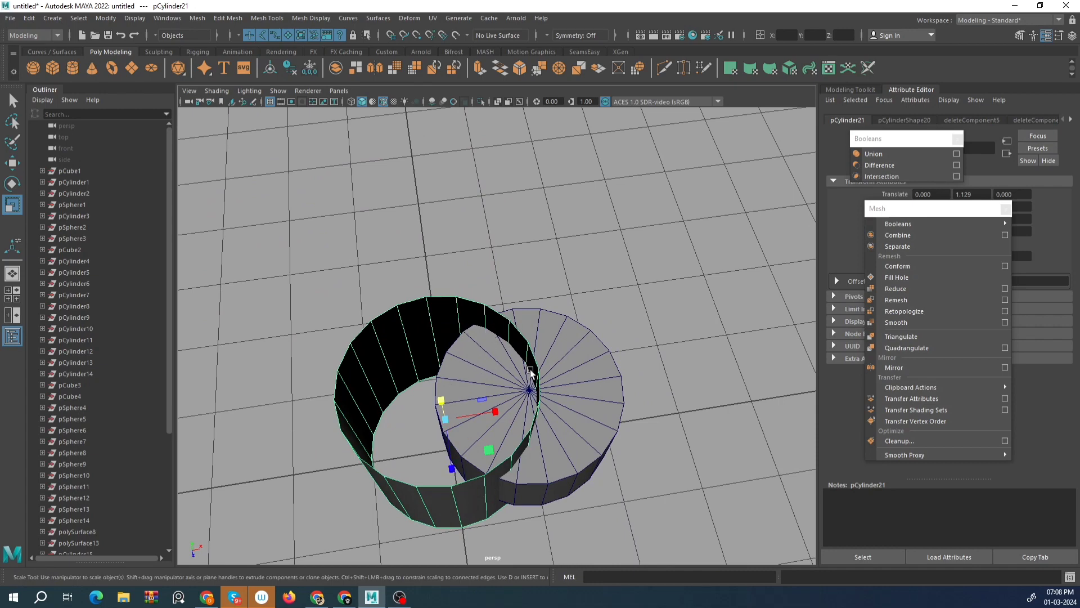
pyautogui.keyDown('alt'); pyautogui.moveTo(519, 451); pyautogui.dragTo(524, 360); pyautogui.keyUp('alt')
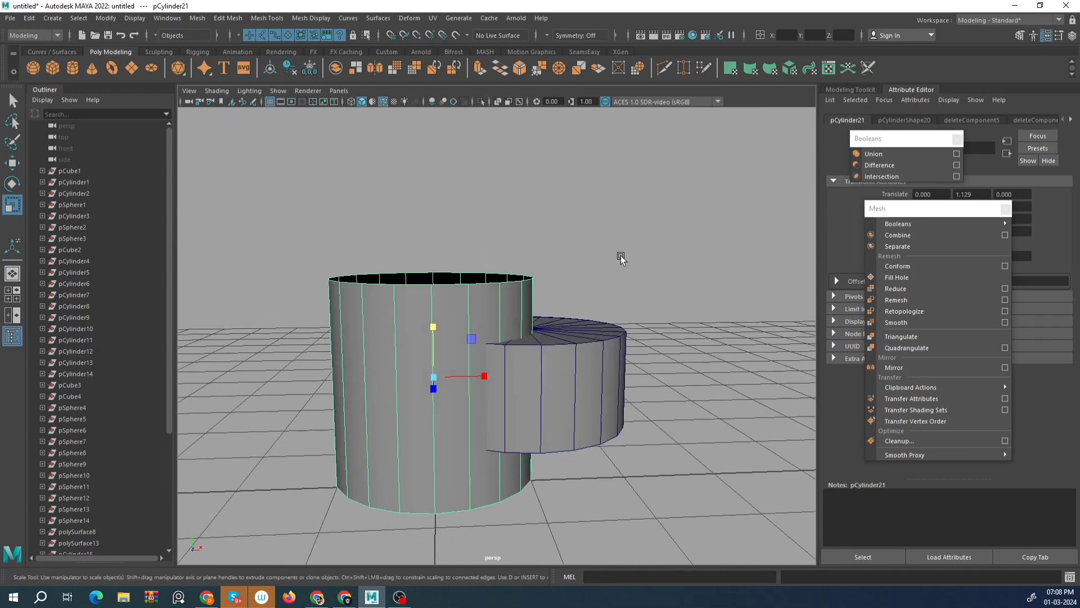
# Intersect the open tube with the short cylinder using Booleans Intersection.
pyautogui.click(620, 257)
pyautogui.click(511, 298)
pyautogui.keyDown('shift'); pyautogui.click(571, 358); pyautogui.keyUp('shift')
pyautogui.scroll(-4, 583, 307)
pyautogui.keyDown('alt'); pyautogui.moveTo(583, 307); pyautogui.dragTo(510, 366); pyautogui.keyUp('alt')
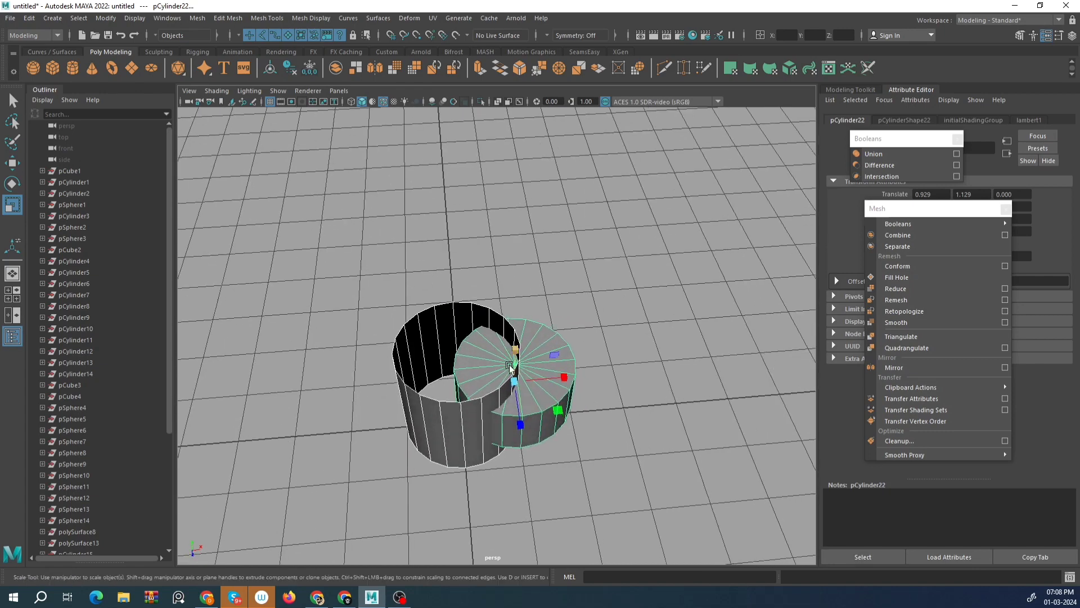
pyautogui.click(881, 176)
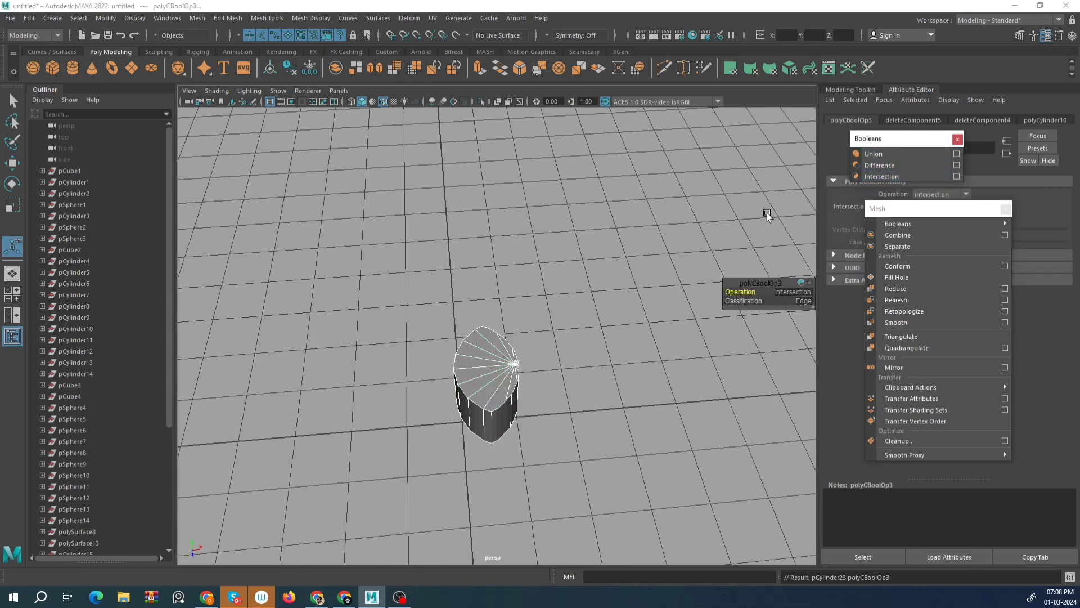
pyautogui.keyDown('alt'); pyautogui.moveTo(767, 214); pyautogui.dragTo(442, 348); pyautogui.keyUp('alt')
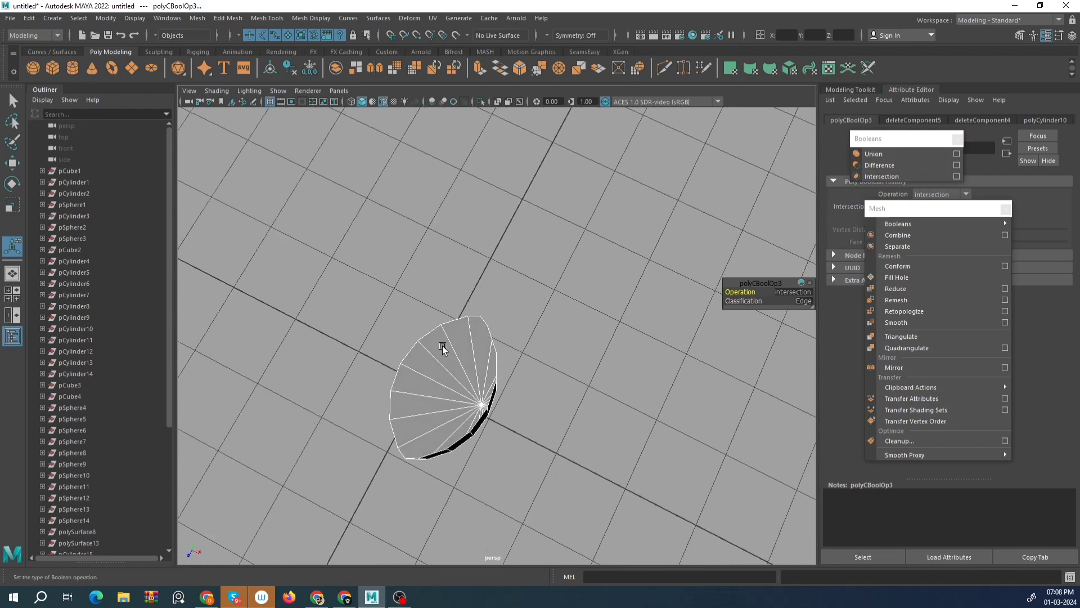
pyautogui.keyDown('alt'); pyautogui.moveTo(440, 404); pyautogui.dragTo(507, 274); pyautogui.keyUp('alt')
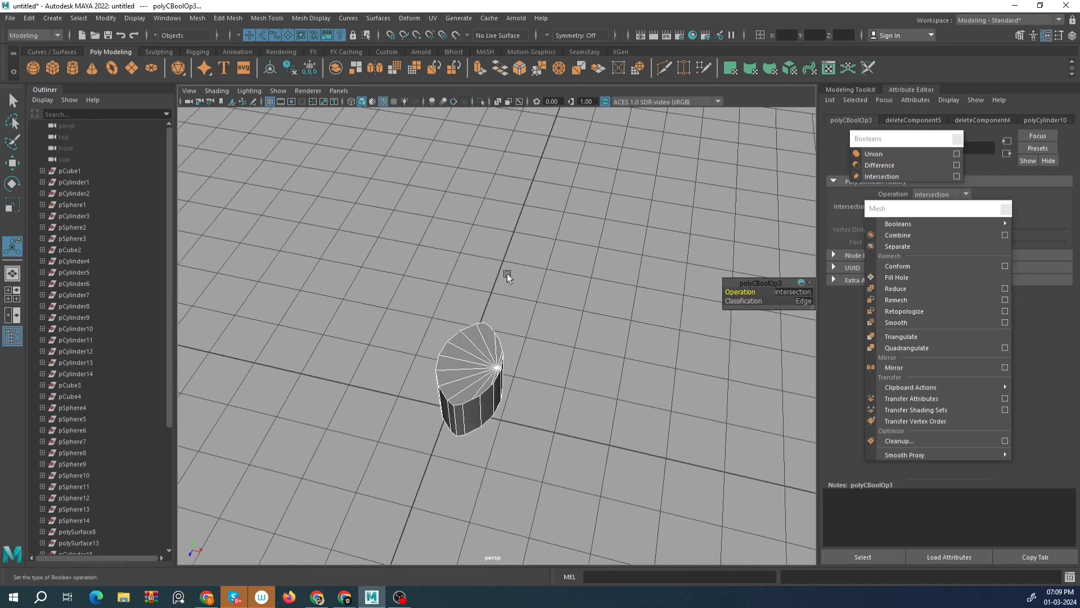
# Undo the Booleans Intersection to restore the two overlapping cylinders and clear the selection.
pyautogui.press('q')
pyautogui.click(505, 355)
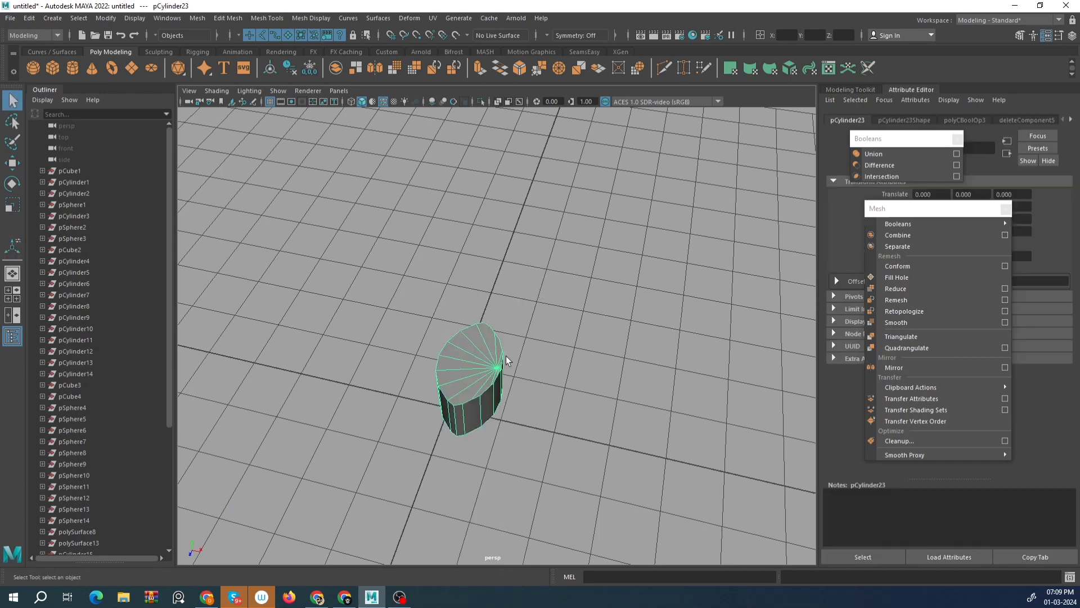
pyautogui.keyDown('alt'); pyautogui.moveTo(505, 355); pyautogui.dragTo(835, 276); pyautogui.keyUp('alt')
pyautogui.hotkey('ctrl', 'z')
pyautogui.hotkey('ctrl', 'z')
pyautogui.hotkey('ctrl', 'z')
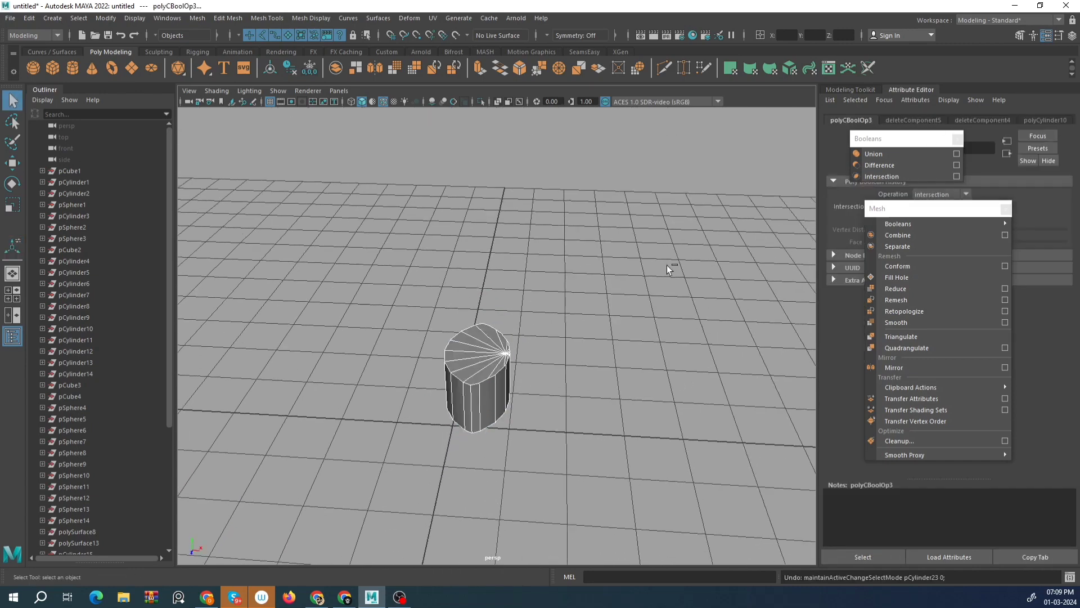
pyautogui.click(629, 390)
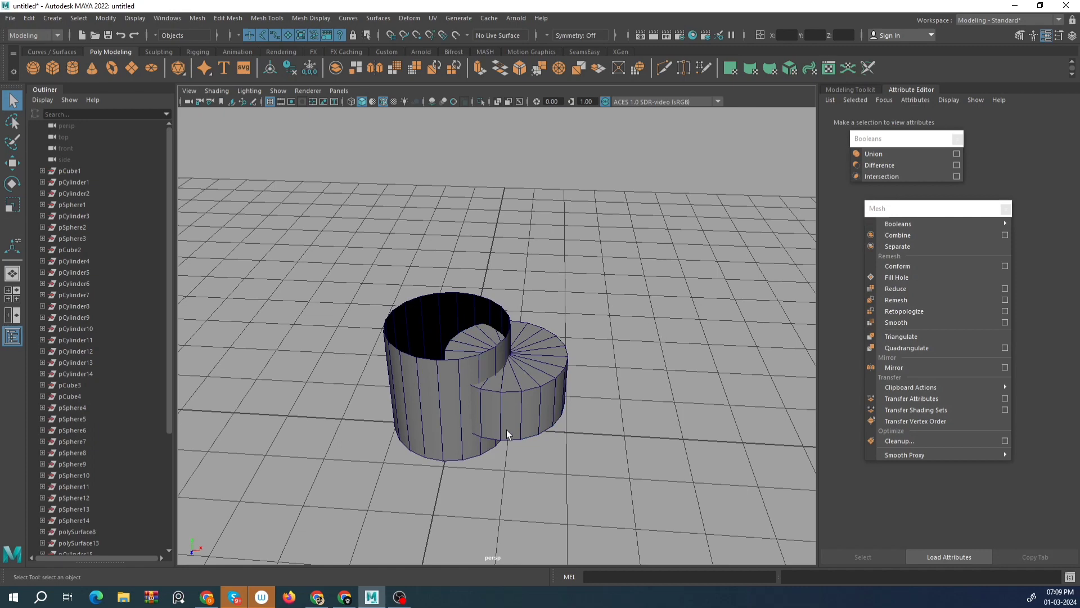
# Select the open tube and the short cylinder again and apply Booleans Intersection to keep only their shared volume.
pyautogui.click(464, 454)
pyautogui.keyDown('shift'); pyautogui.click(534, 419); pyautogui.keyUp('shift')
pyautogui.keyDown('alt'); pyautogui.moveTo(538, 345); pyautogui.dragTo(562, 337); pyautogui.keyUp('alt')
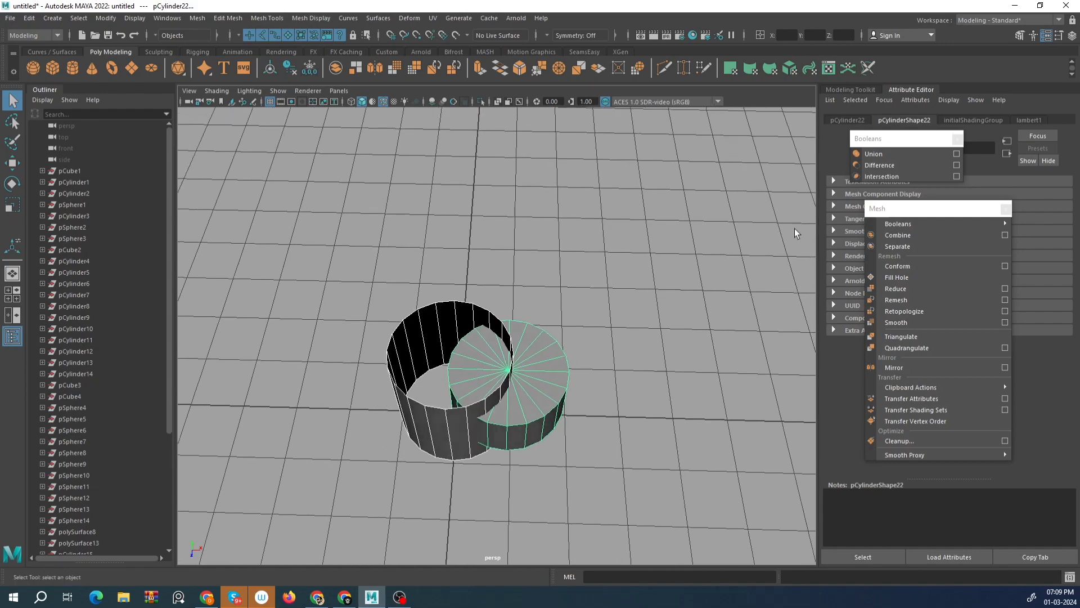
pyautogui.click(881, 176)
pyautogui.keyDown('alt'); pyautogui.moveTo(473, 378); pyautogui.dragTo(526, 356); pyautogui.keyUp('alt')
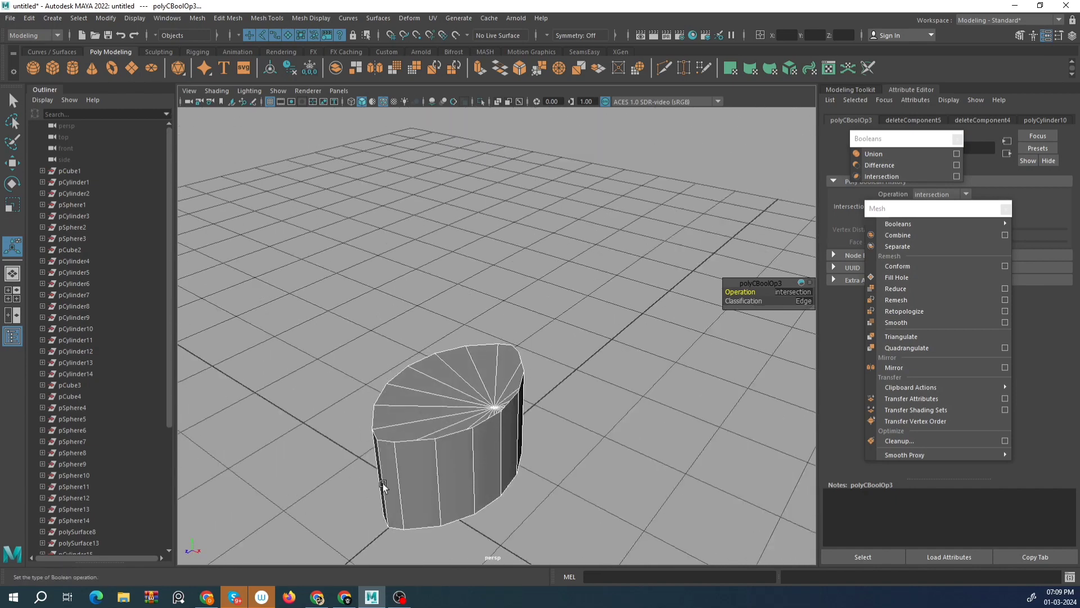
pyautogui.keyDown('alt'); pyautogui.moveTo(534, 436); pyautogui.dragTo(304, 368); pyautogui.keyUp('alt')
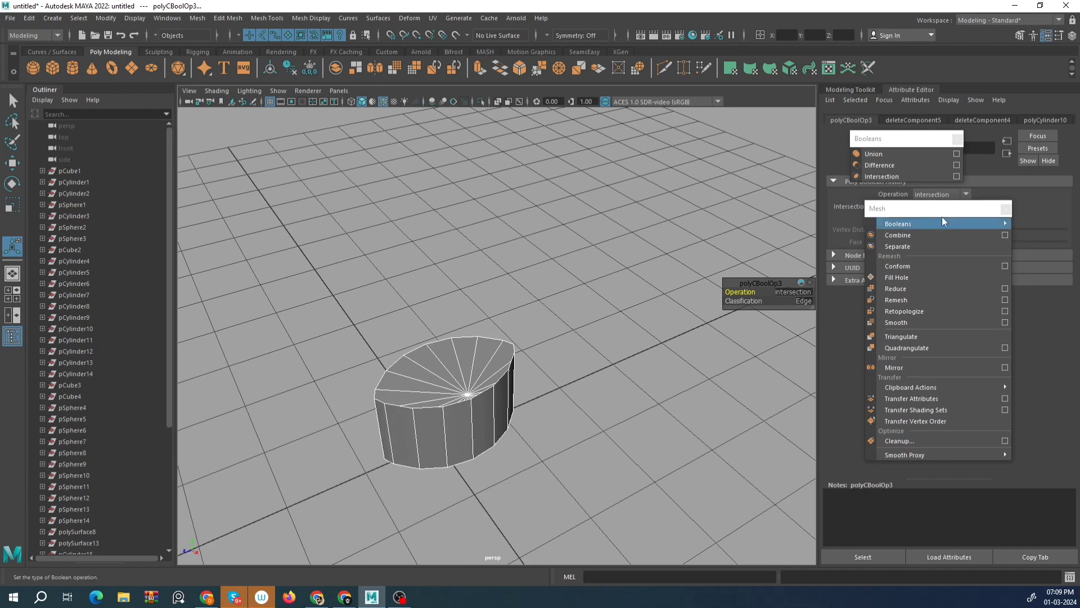
# Delete the intersection solid and create a new polygon cylinder at the grid's centre.
pyautogui.click(881, 177)
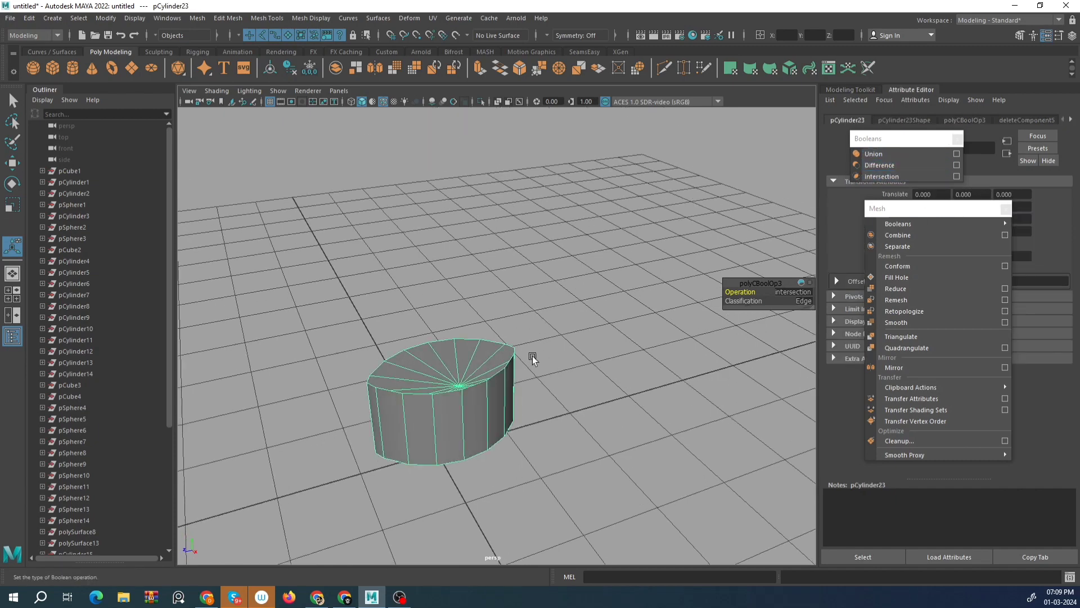
pyautogui.keyDown('alt'); pyautogui.moveTo(436, 286); pyautogui.dragTo(376, 263); pyautogui.keyUp('alt')
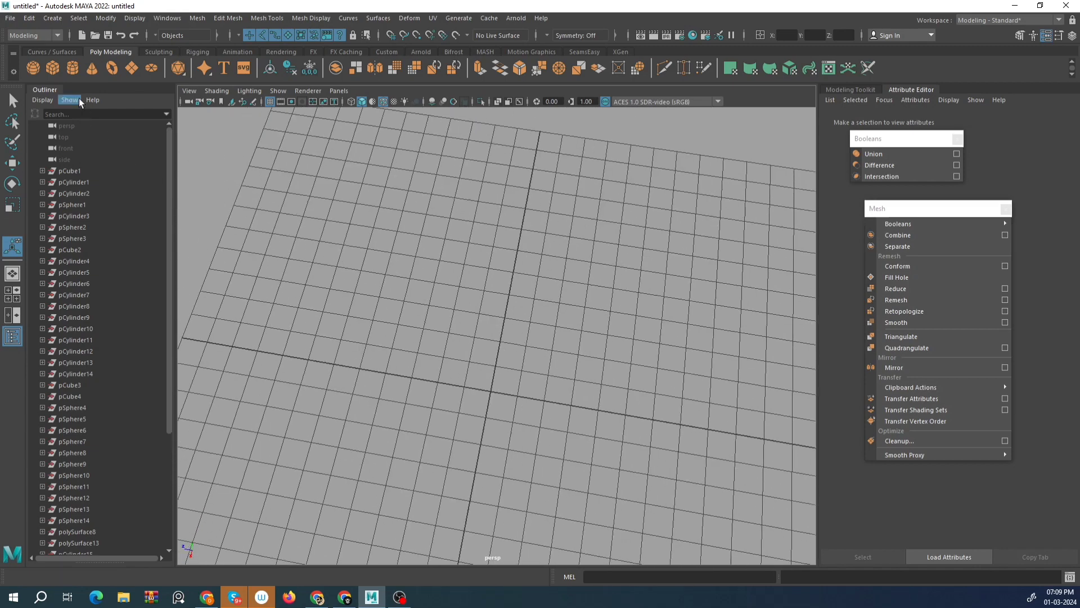
pyautogui.click(72, 72)
pyautogui.keyDown('alt'); pyautogui.moveTo(461, 342); pyautogui.dragTo(528, 282, button='middle'); pyautogui.keyUp('alt')
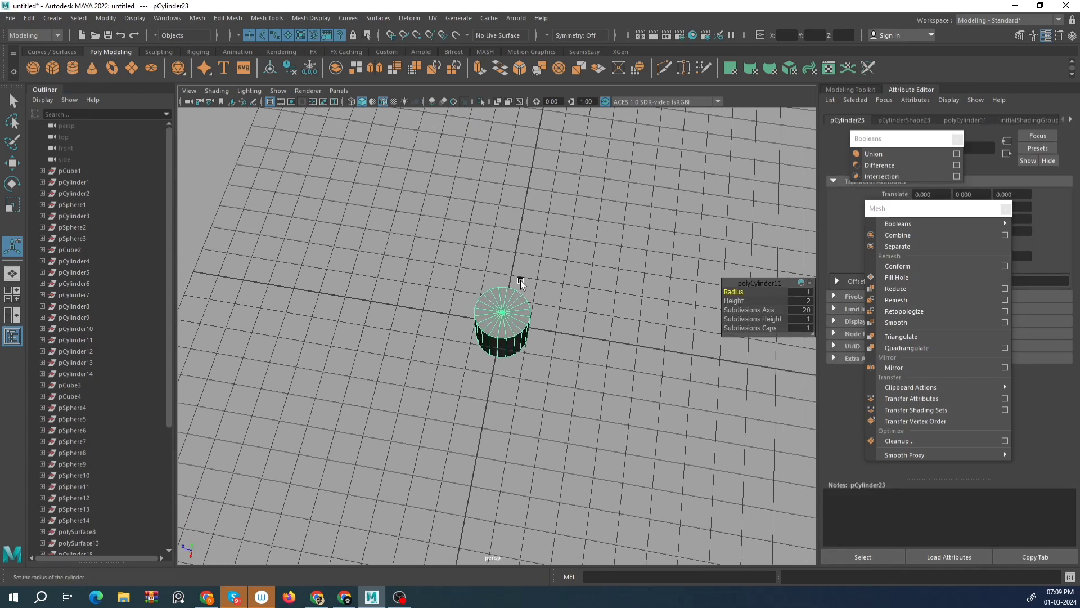
# Scale the new cylinder into a wide, flat disc and raise it to about 0.529 on Y.
pyautogui.press('r')
pyautogui.moveTo(510, 321); pyautogui.dragTo(666, 411)
pyautogui.keyDown('alt'); pyautogui.moveTo(666, 410); pyautogui.dragTo(526, 408, button='right'); pyautogui.keyUp('alt')
pyautogui.keyDown('alt'); pyautogui.moveTo(526, 408); pyautogui.dragTo(507, 256); pyautogui.keyUp('alt')
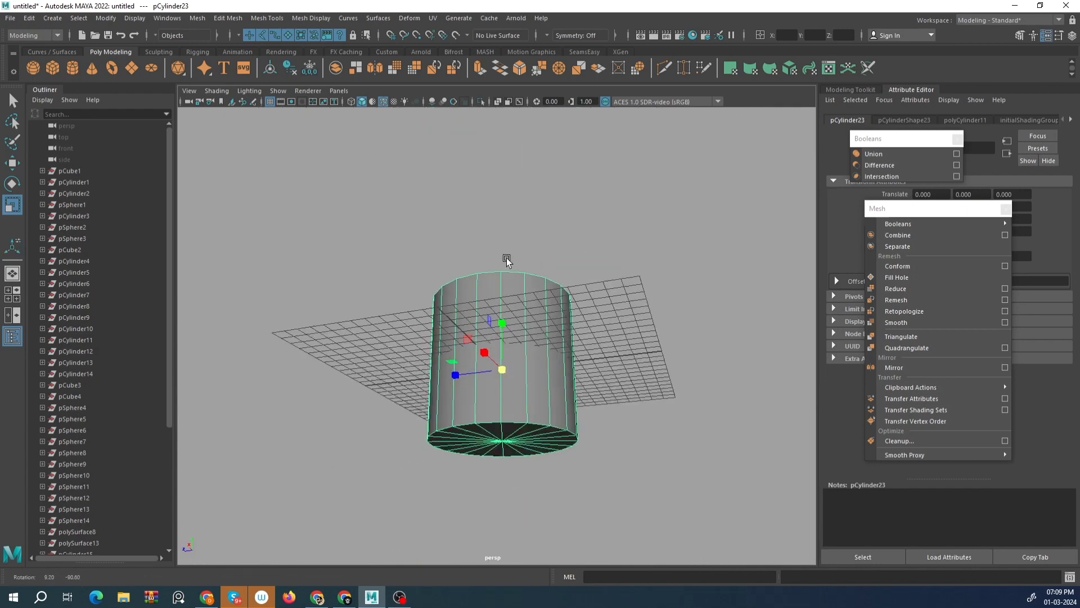
pyautogui.moveTo(502, 328); pyautogui.dragTo(504, 293)
pyautogui.press('e')
pyautogui.press('w')
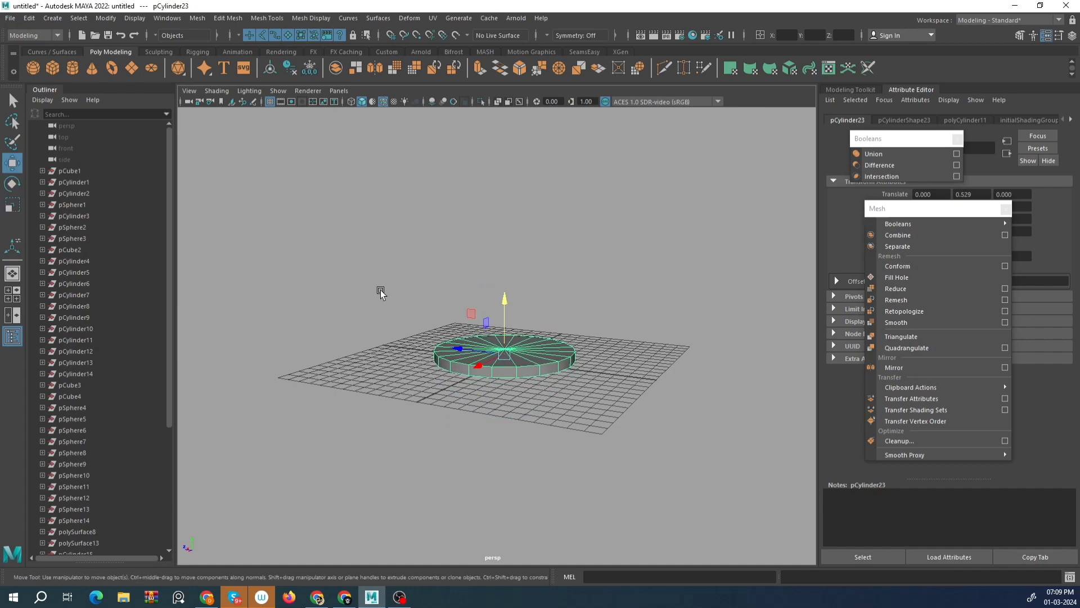
# Enlarge the disc uniformly in the top view so that it covers more of the grid.
pyautogui.press('space')
pyautogui.press('space')
pyautogui.press('r')
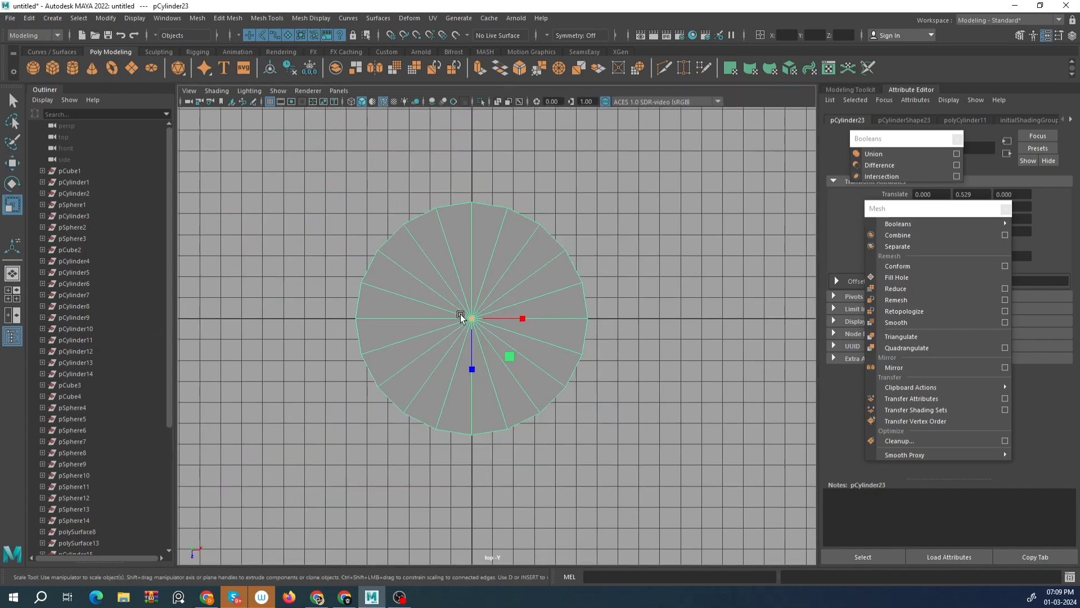
pyautogui.moveTo(475, 320); pyautogui.dragTo(595, 364)
pyautogui.scroll(-3, 594, 361)
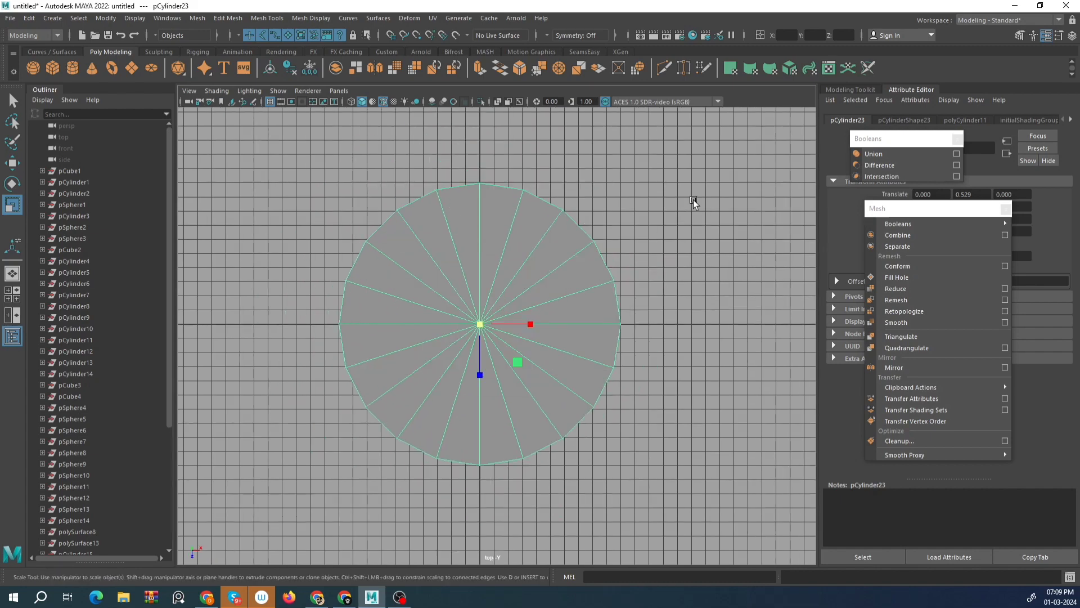
pyautogui.press('space')
pyautogui.press('space')
pyautogui.keyDown('alt'); pyautogui.moveTo(592, 306); pyautogui.dragTo(509, 315); pyautogui.keyUp('alt')
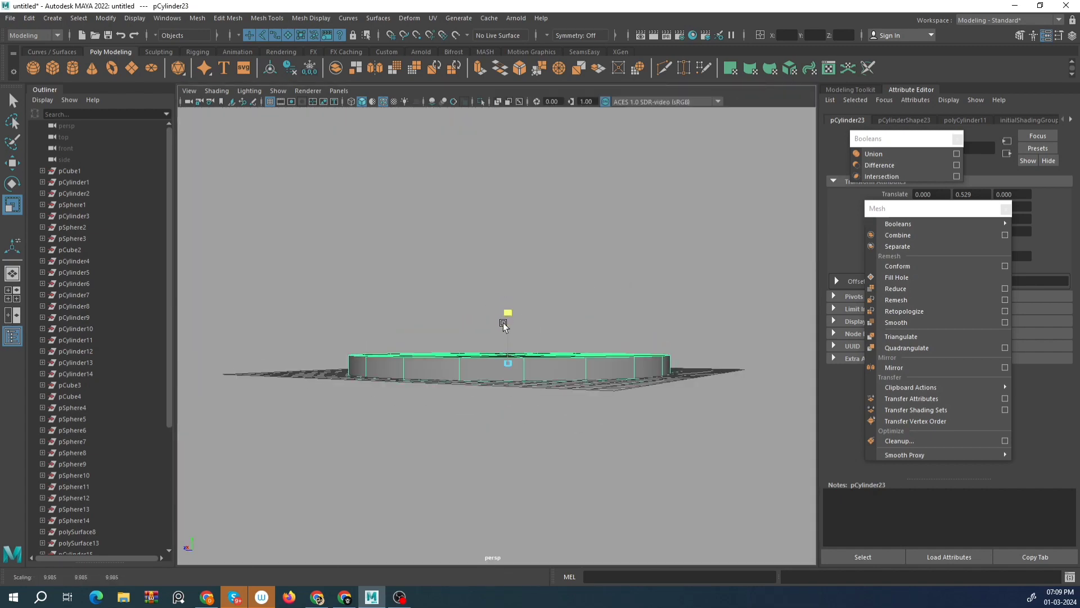
# Create a second polygon cylinder at the disc's centre and scale it uniformly to about 0.745.
pyautogui.press('space')
pyautogui.press('space')
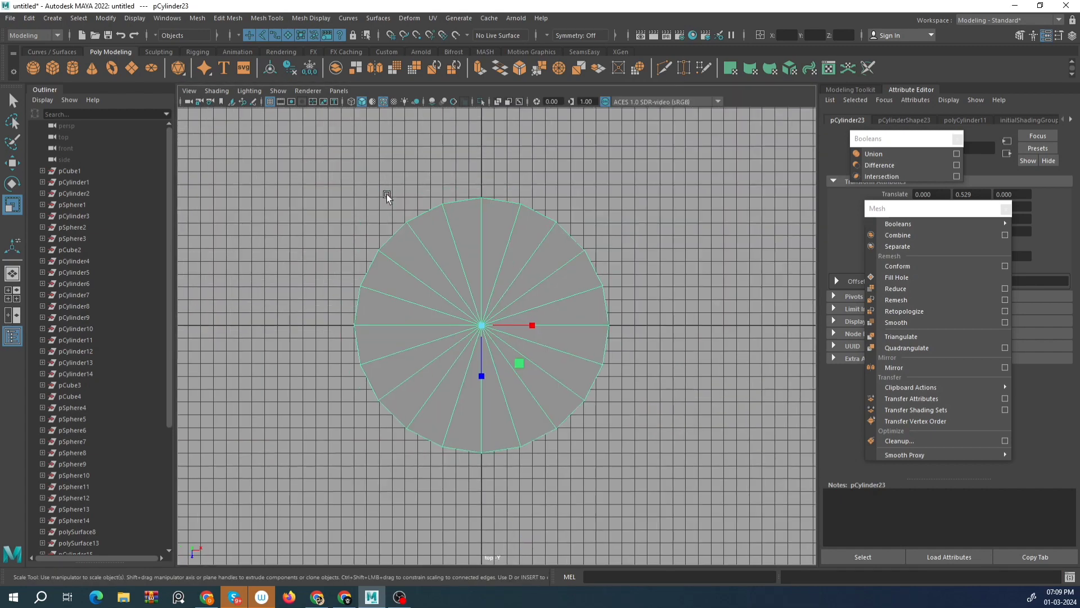
pyautogui.click(73, 63)
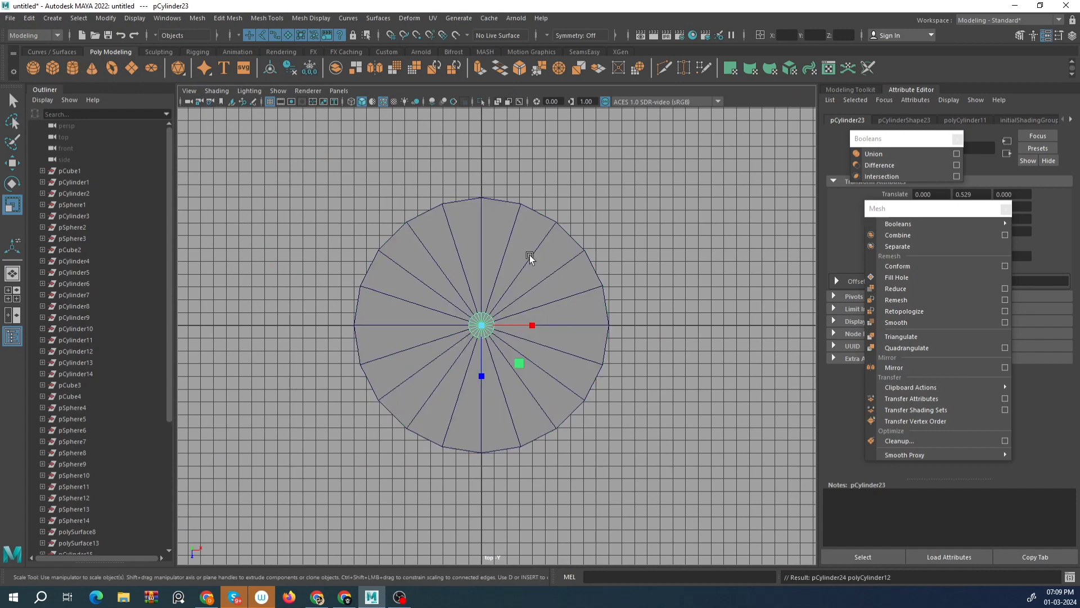
pyautogui.moveTo(485, 331); pyautogui.dragTo(474, 328)
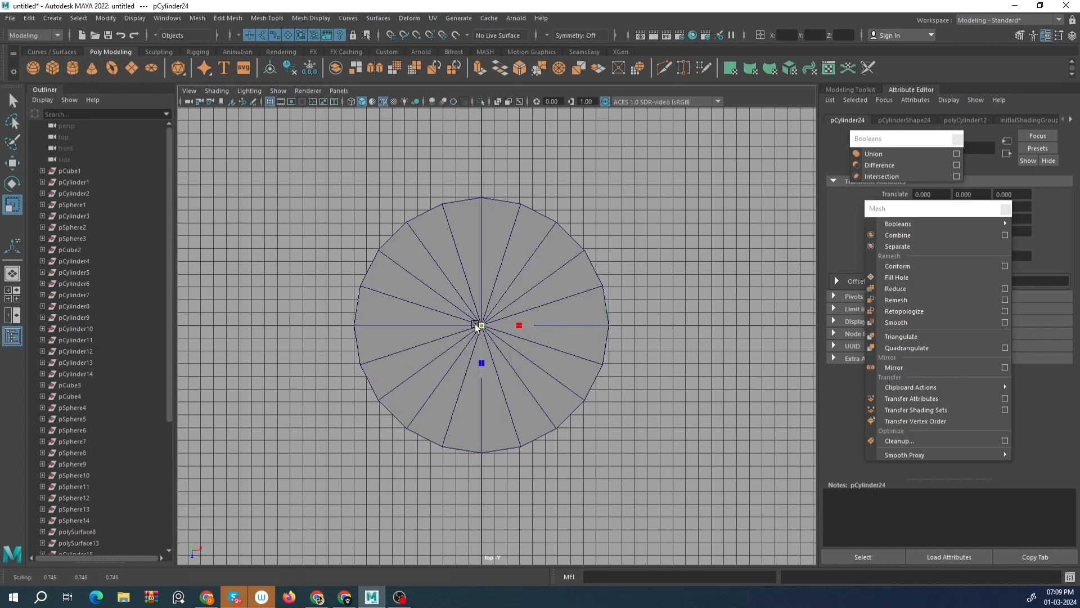
pyautogui.press('w')
# Stretch the small cylinder vertically in the front view so it passes through the disc.
pyautogui.press('space')
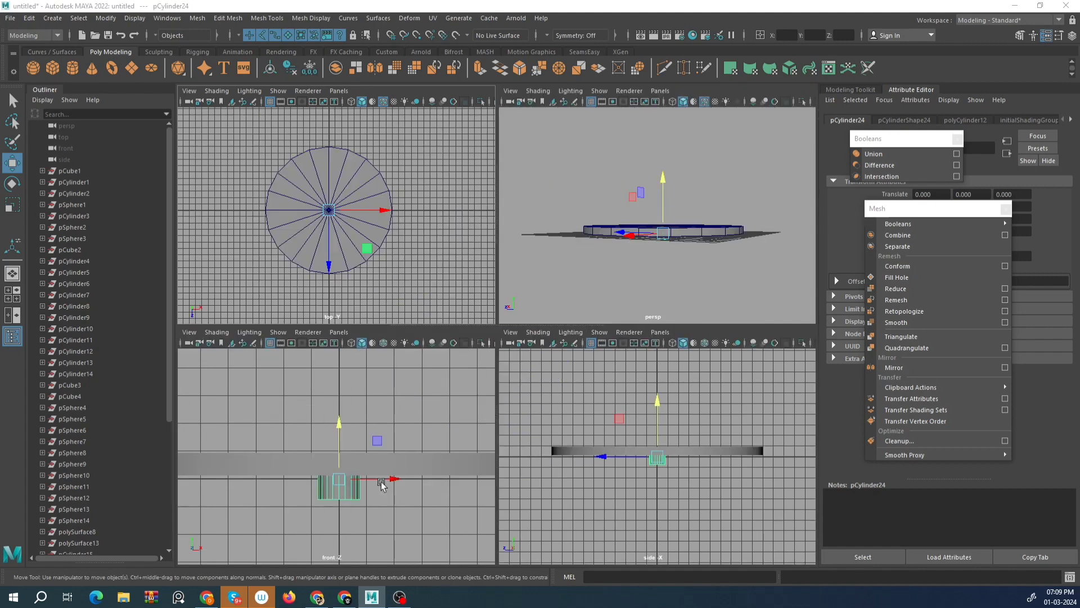
pyautogui.press('space')
pyautogui.press('r')
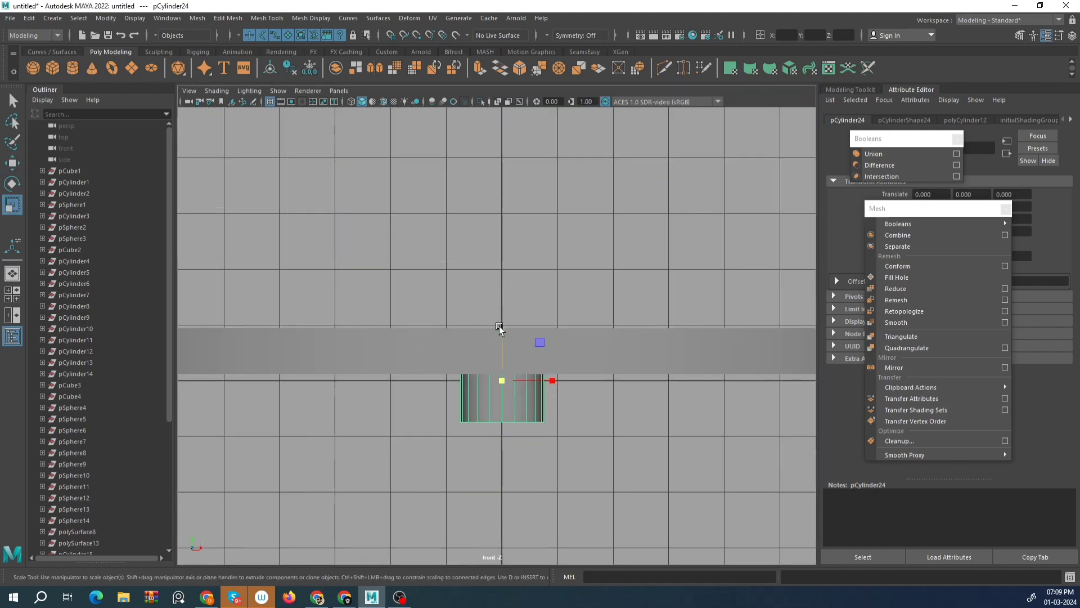
pyautogui.moveTo(498, 326); pyautogui.dragTo(499, 146)
pyautogui.scroll(-5, 542, 252)
pyautogui.press('space')
pyautogui.press('space')
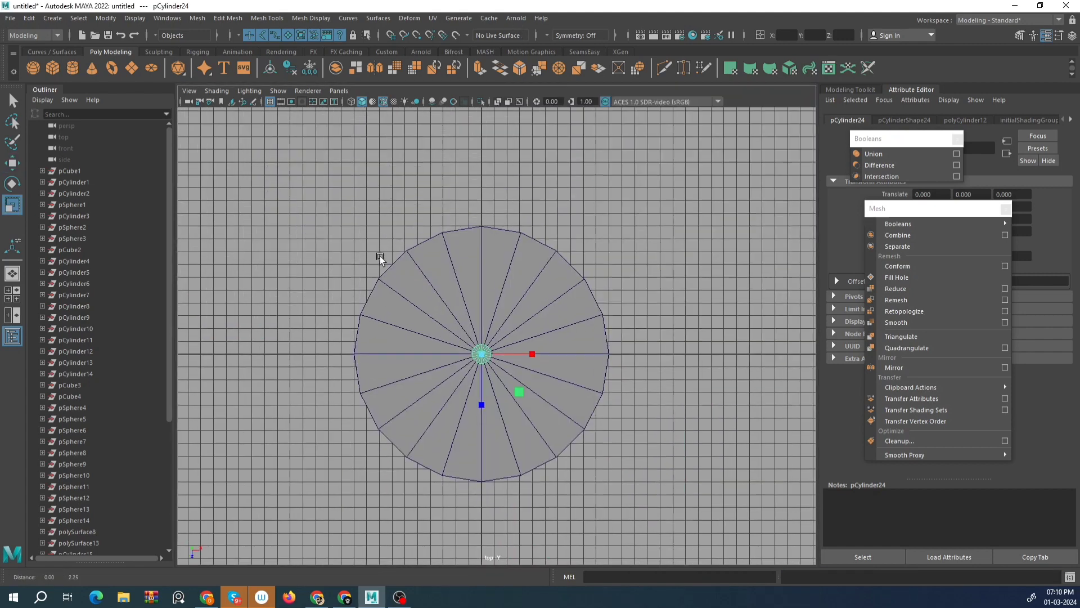
# Move the thin cylinder to about -6.652 on Z, near the disc's edge, and scale it down slightly.
pyautogui.scroll(3, 380, 256)
pyautogui.press('w')
pyautogui.moveTo(477, 418); pyautogui.dragTo(483, 298)
pyautogui.press('r')
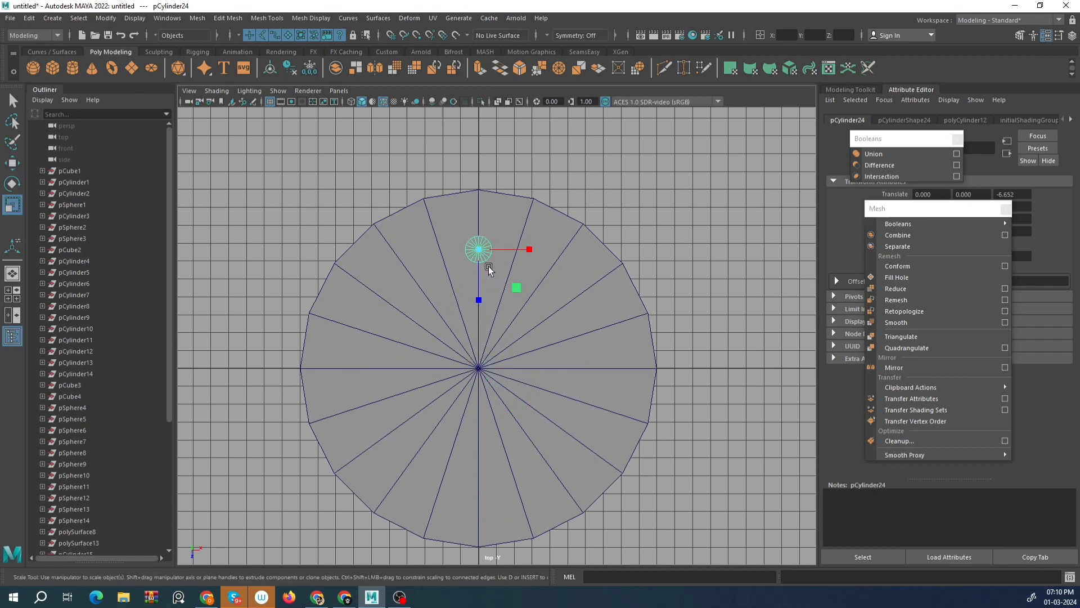
pyautogui.moveTo(470, 248); pyautogui.dragTo(478, 314)
# Duplicate the thin cylinder and place the copy at about 0.536 on X and -5.485 on Z.
pyautogui.hotkey('ctrl', 'd')
pyautogui.press('w')
pyautogui.moveTo(509, 272); pyautogui.dragTo(518, 272)
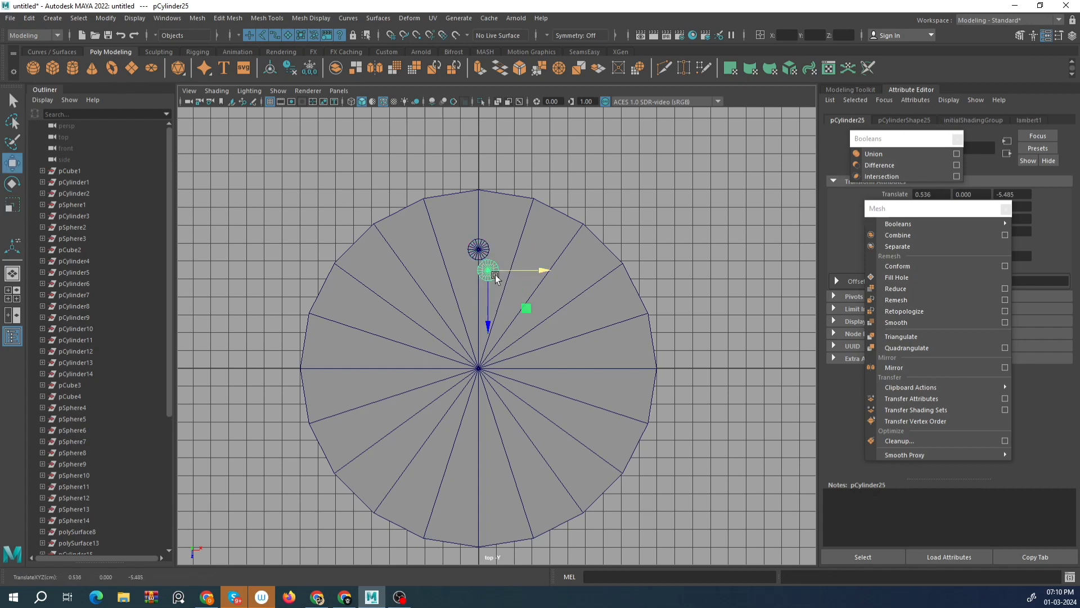
# Duplicate the thin cylinder again and place this copy at about 1.387 on X and -6.557 on Z.
pyautogui.hotkey('ctrl', 'd')
pyautogui.moveTo(482, 321); pyautogui.dragTo(489, 293)
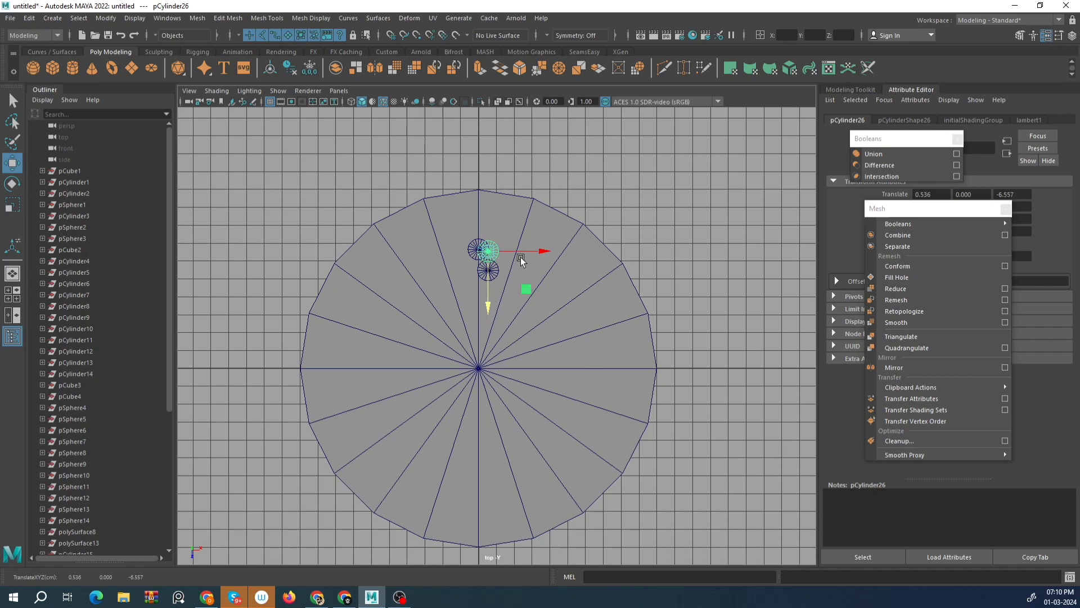
pyautogui.moveTo(522, 259); pyautogui.dragTo(533, 259)
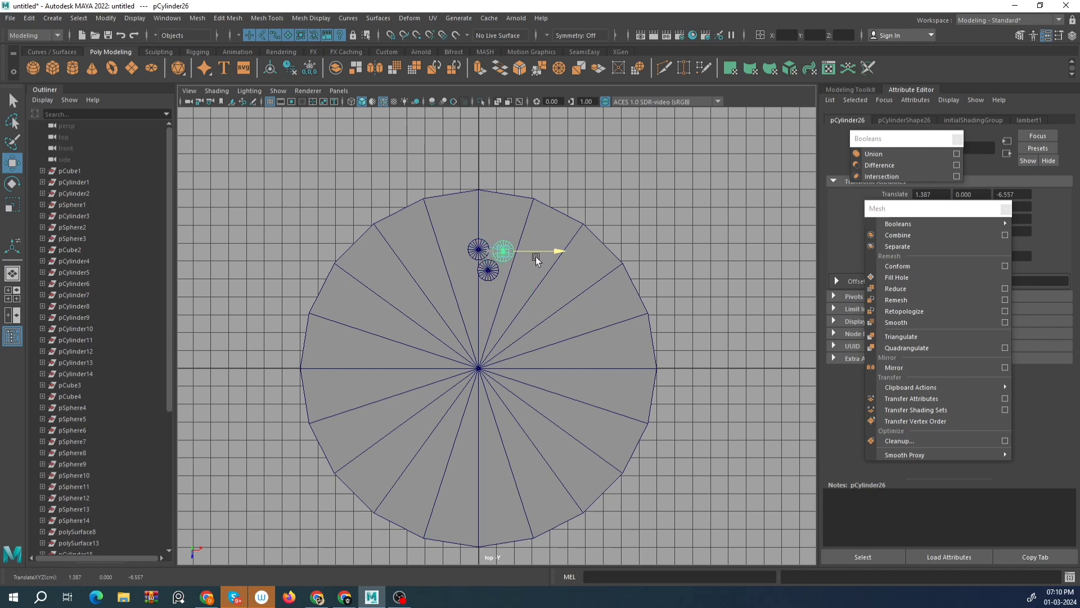
# Combine the three thin cylinders near the disc's edge into one mesh.
pyautogui.press('space')
pyautogui.press('space')
pyautogui.keyDown('alt'); pyautogui.moveTo(589, 260); pyautogui.dragTo(662, 310); pyautogui.keyUp('alt')
pyautogui.scroll(3, 576, 289)
pyautogui.keyDown('alt'); pyautogui.moveTo(647, 275); pyautogui.dragTo(623, 259); pyautogui.keyUp('alt')
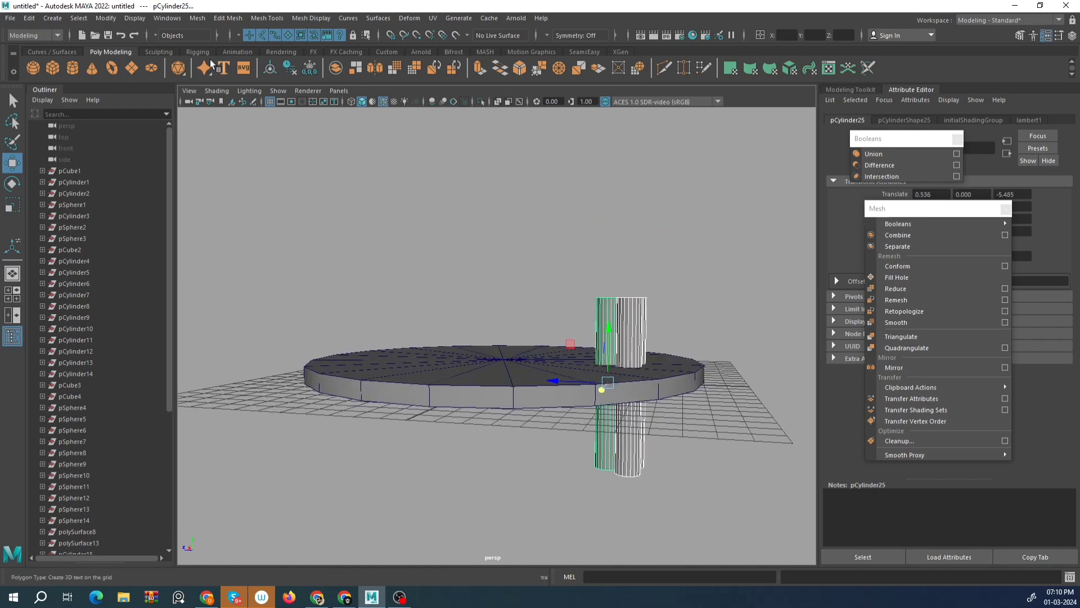
pyautogui.click(188, 18)
pyautogui.click(221, 51)
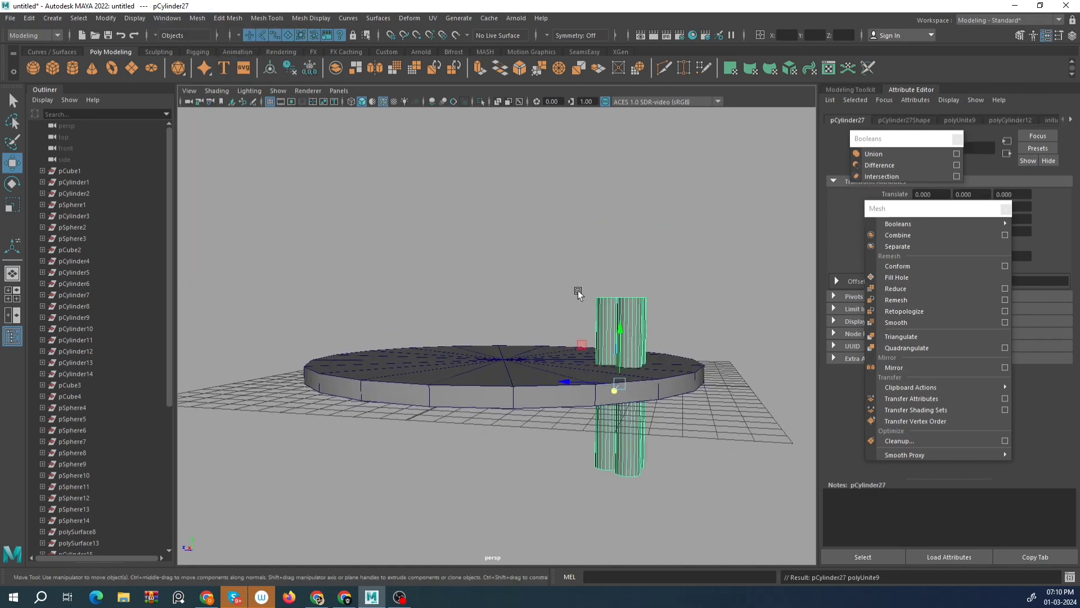
# Move the combined cylinders' pivot to the centre of the disc, snapped to its centre vertex.
pyautogui.press('space')
pyautogui.press('space')
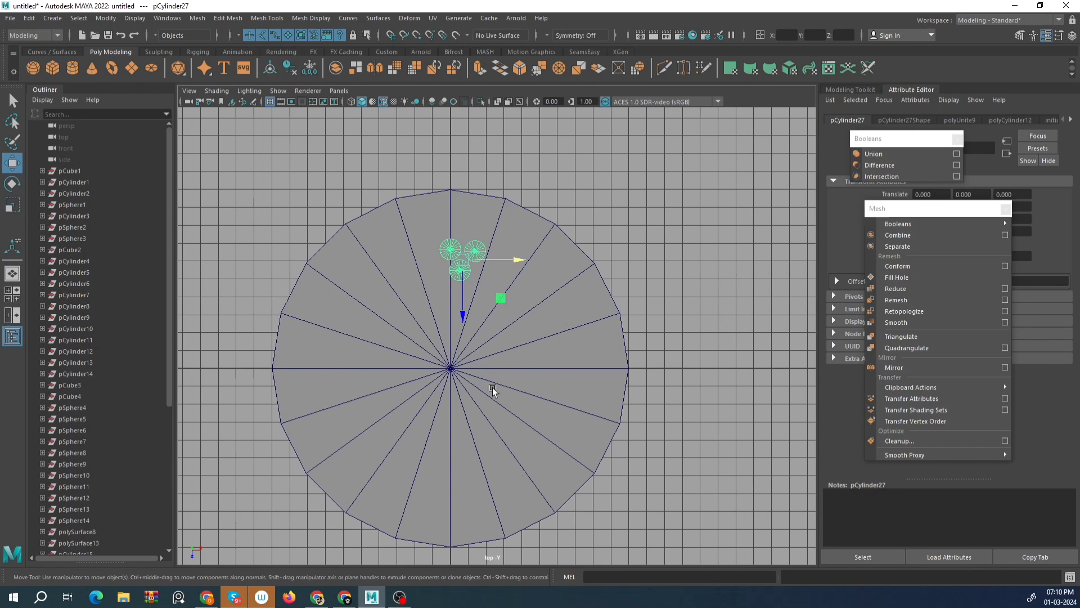
pyautogui.scroll(3, 445, 319)
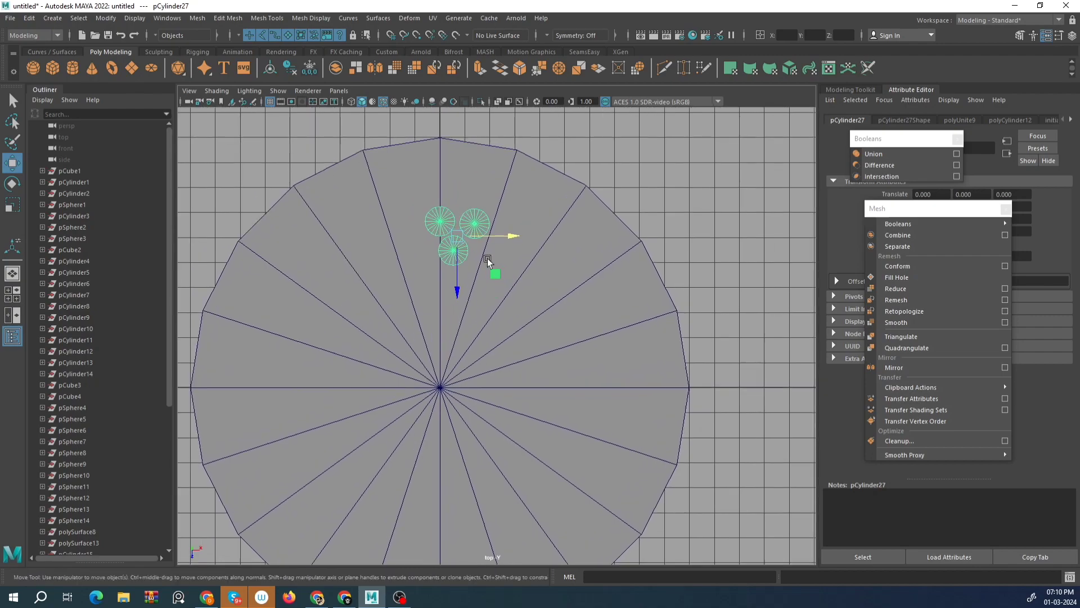
pyautogui.press('space')
pyautogui.press('space')
pyautogui.keyDown('alt'); pyautogui.moveTo(643, 266); pyautogui.dragTo(555, 359); pyautogui.keyUp('alt')
pyautogui.press('space')
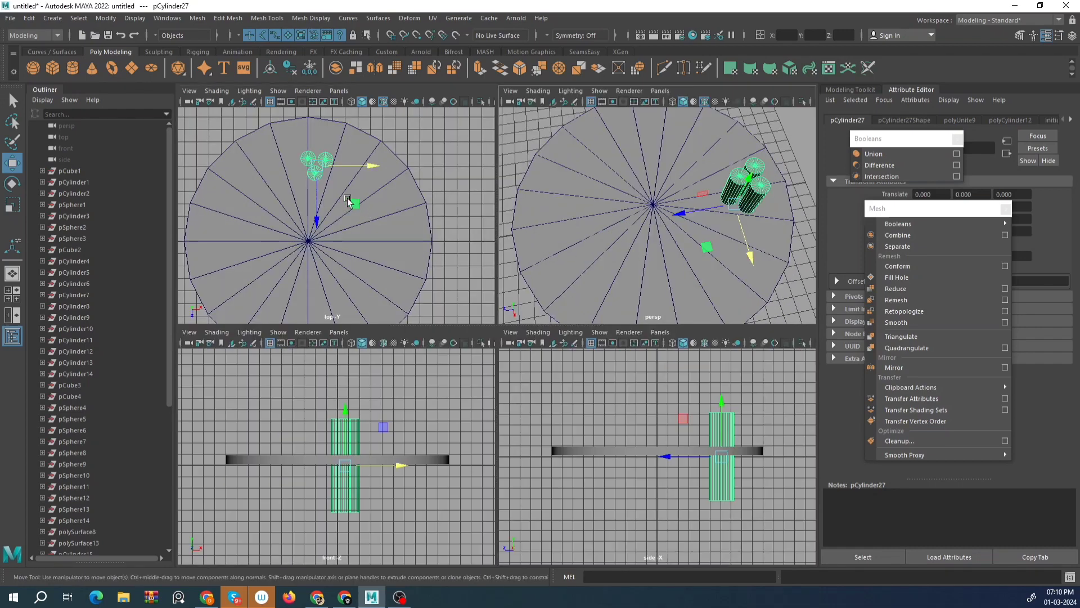
pyautogui.press('space')
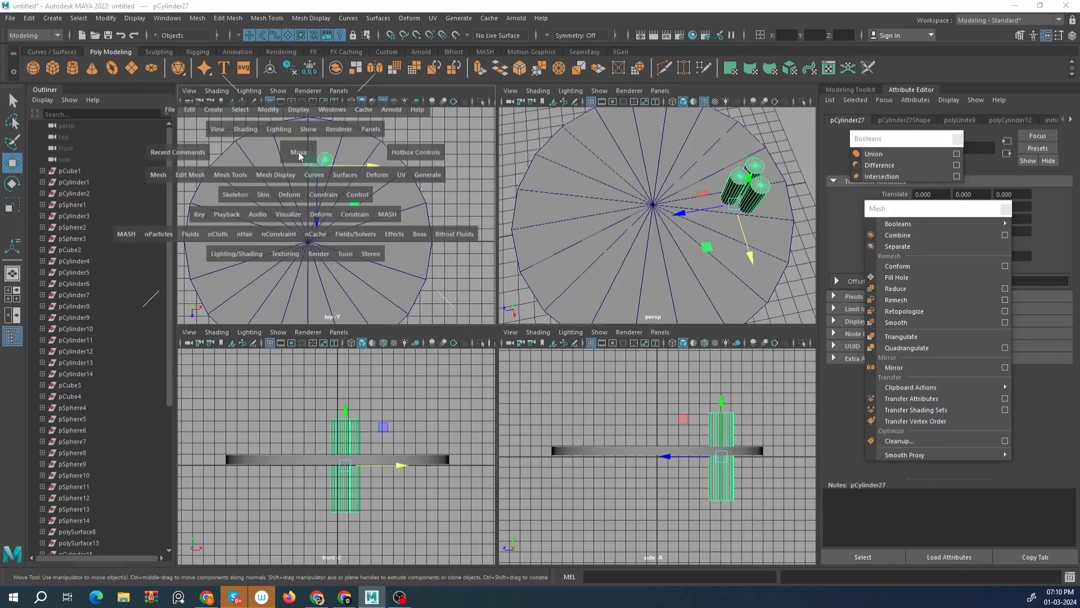
pyautogui.scroll(4, 477, 289)
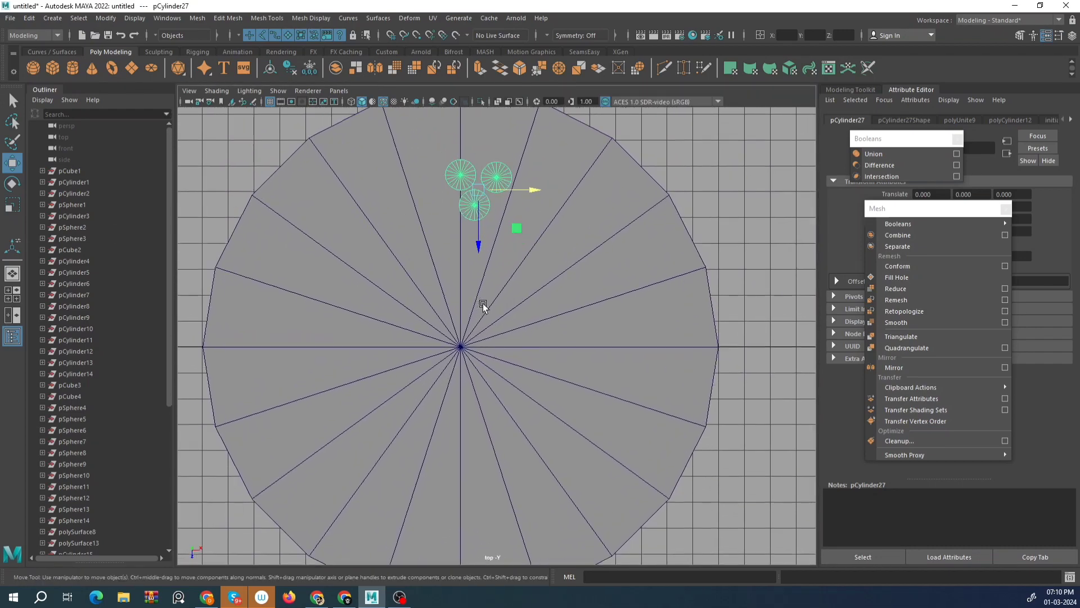
pyautogui.press('d')
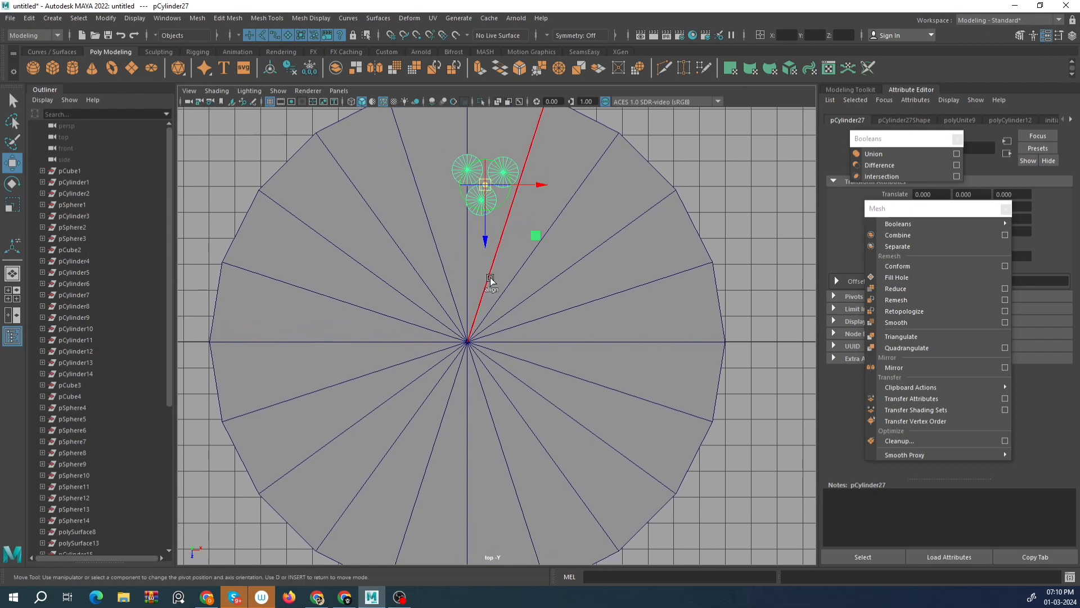
pyautogui.moveTo(487, 232); pyautogui.dragTo(461, 347)
pyautogui.press('v')
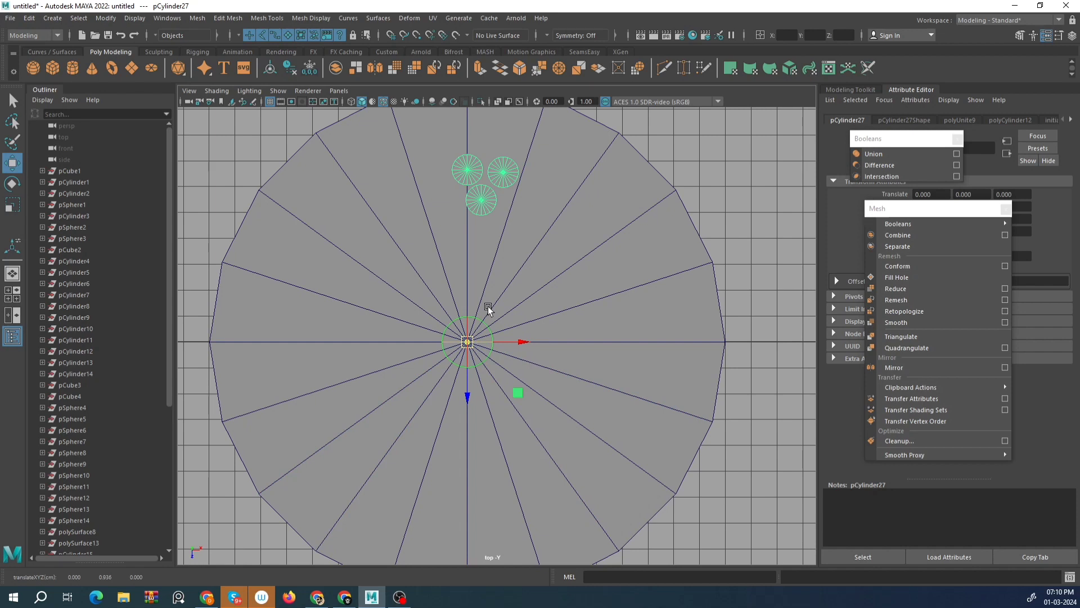
pyautogui.press('d')
# Duplicate the cylinder cluster and rotate the copy about -31.873 degrees on Y around the disc's centre.
pyautogui.scroll(-1, 488, 306)
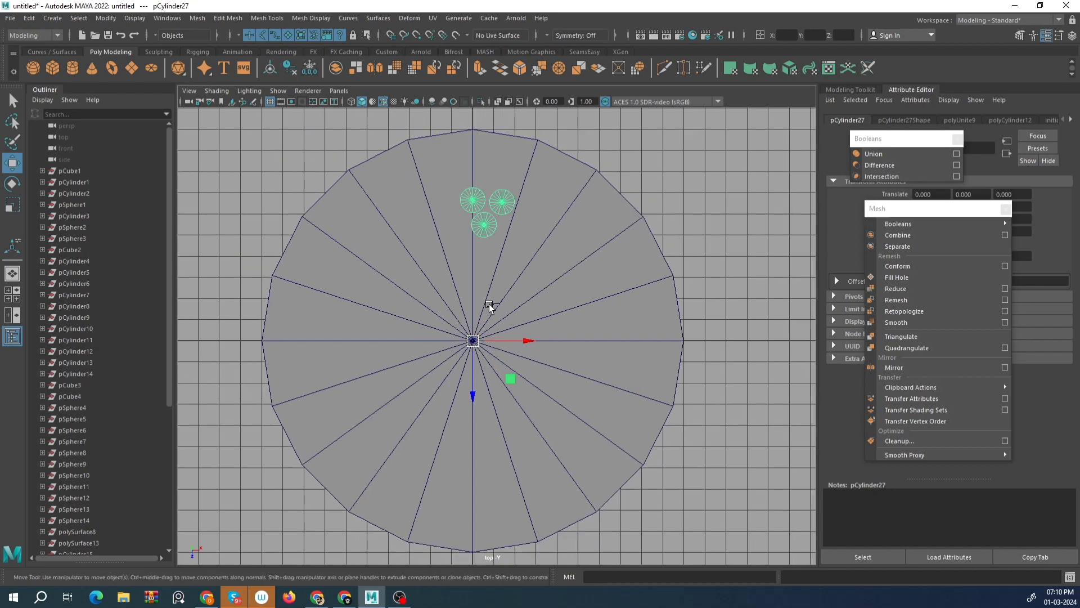
pyautogui.hotkey('ctrl', 'd')
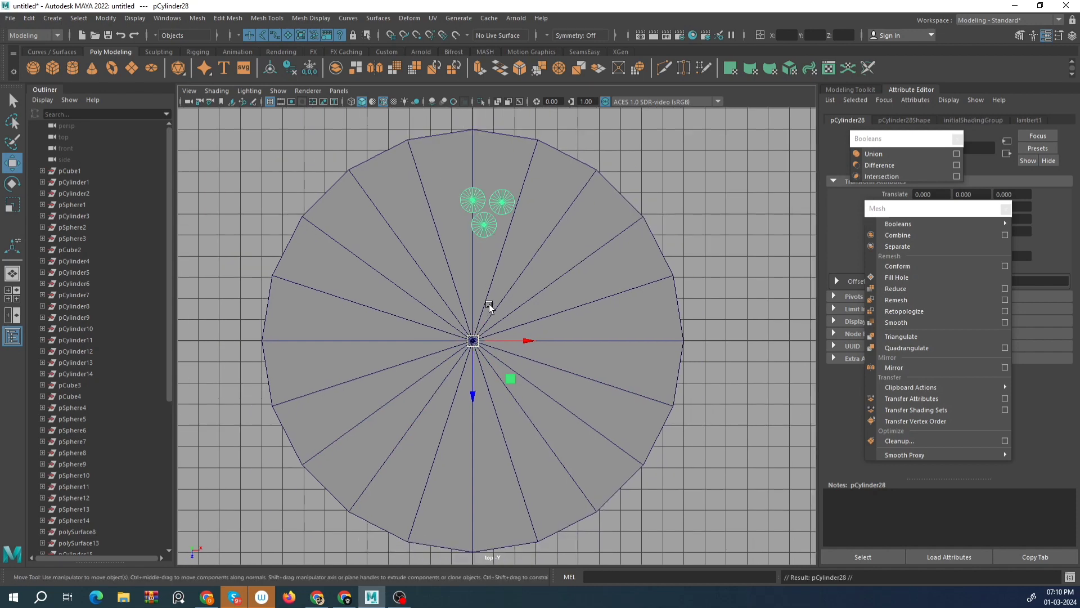
pyautogui.press('e')
pyautogui.moveTo(502, 302); pyautogui.dragTo(516, 314)
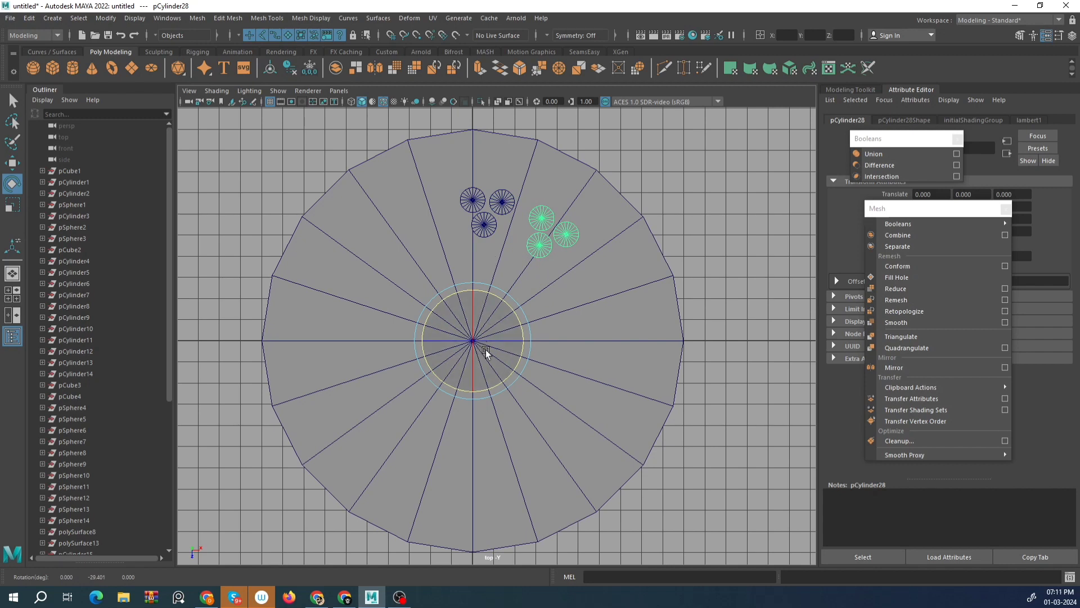
pyautogui.moveTo(501, 299); pyautogui.dragTo(502, 300)
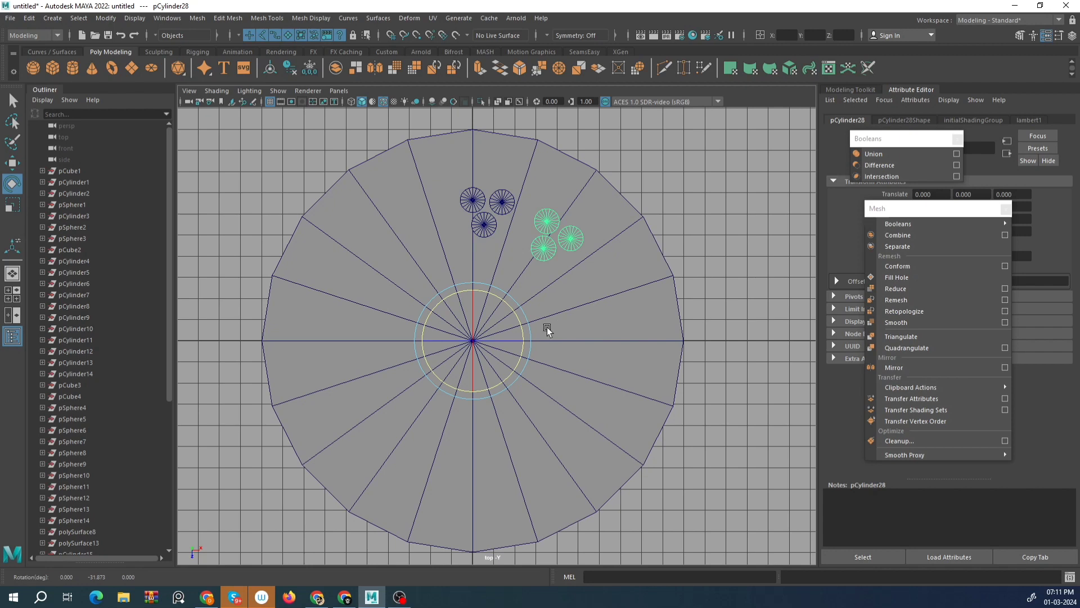
# Repeat the duplicate-and-rotate nine times to distribute cylinder clusters around the whole disc.
pyautogui.hotkey('shift', 'd')
pyautogui.hotkey('shift', 'd')
pyautogui.hotkey('shift', 'd')
pyautogui.hotkey('shift', 'd')
pyautogui.hotkey('shift', 'd')
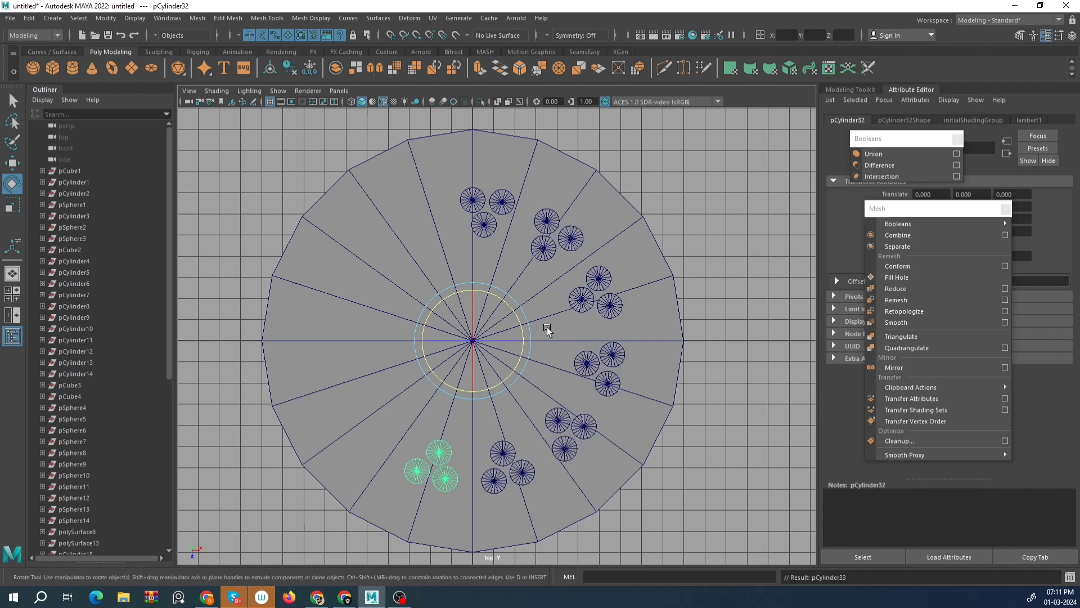
pyautogui.hotkey('shift', 'd')
pyautogui.hotkey('shift', 'd')
pyautogui.hotkey('shift', 'd')
pyautogui.hotkey('shift', 'd')
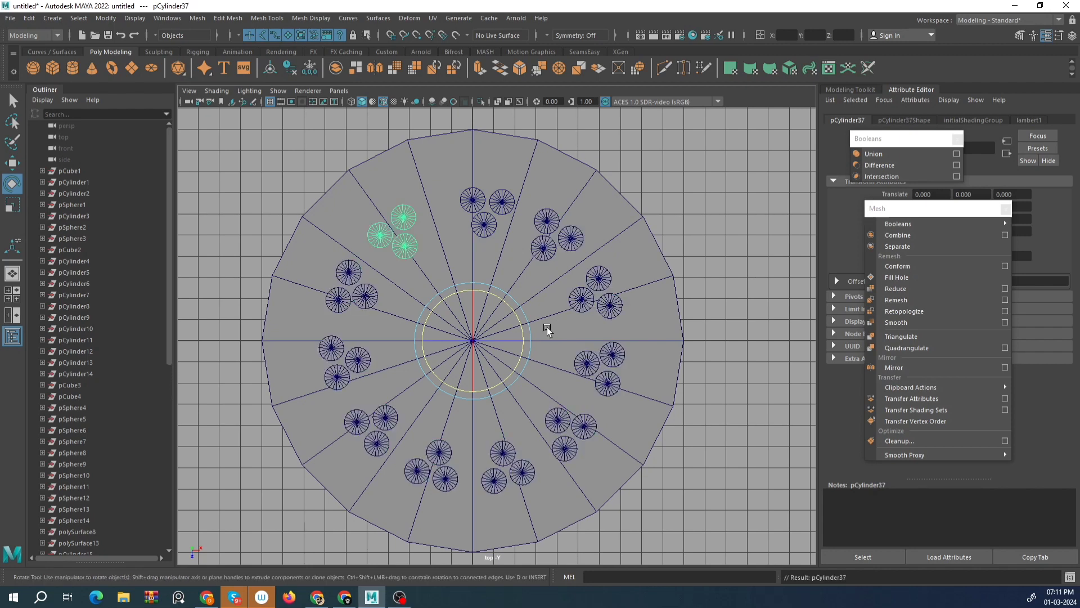
# Select all the cylinder clusters in the front view without the disc and combine them into a single mesh.
pyautogui.scroll(-1, 542, 326)
pyautogui.press('space')
pyautogui.press('space')
pyautogui.keyDown('alt'); pyautogui.moveTo(663, 208); pyautogui.dragTo(556, 160); pyautogui.keyUp('alt')
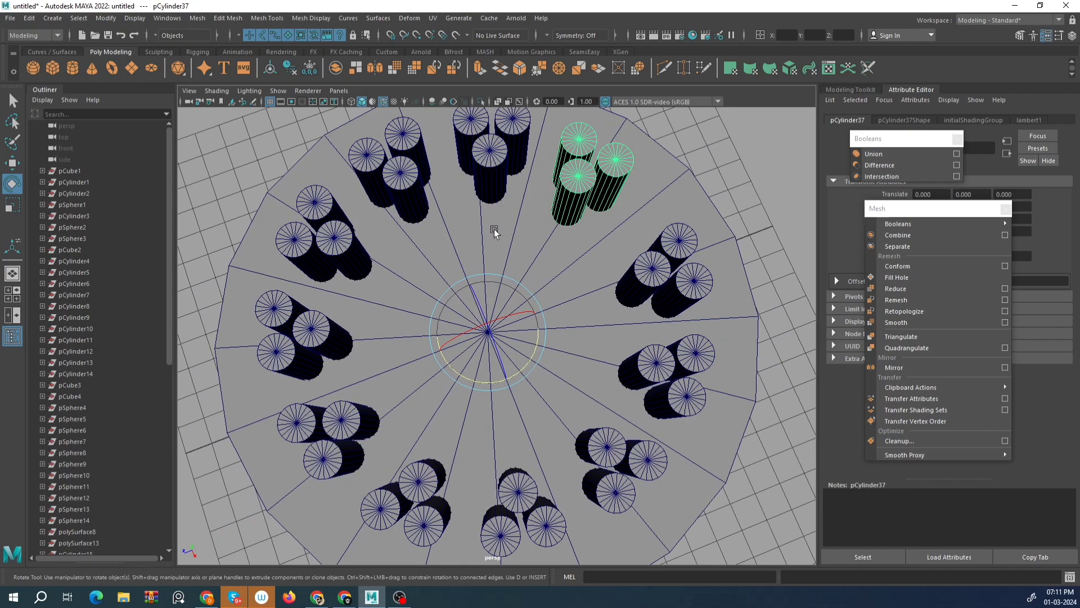
pyautogui.press('w')
pyautogui.keyDown('alt'); pyautogui.moveTo(494, 231); pyautogui.dragTo(542, 248); pyautogui.keyUp('alt')
pyautogui.press('space')
pyautogui.press('space')
pyautogui.press('space')
pyautogui.press('space')
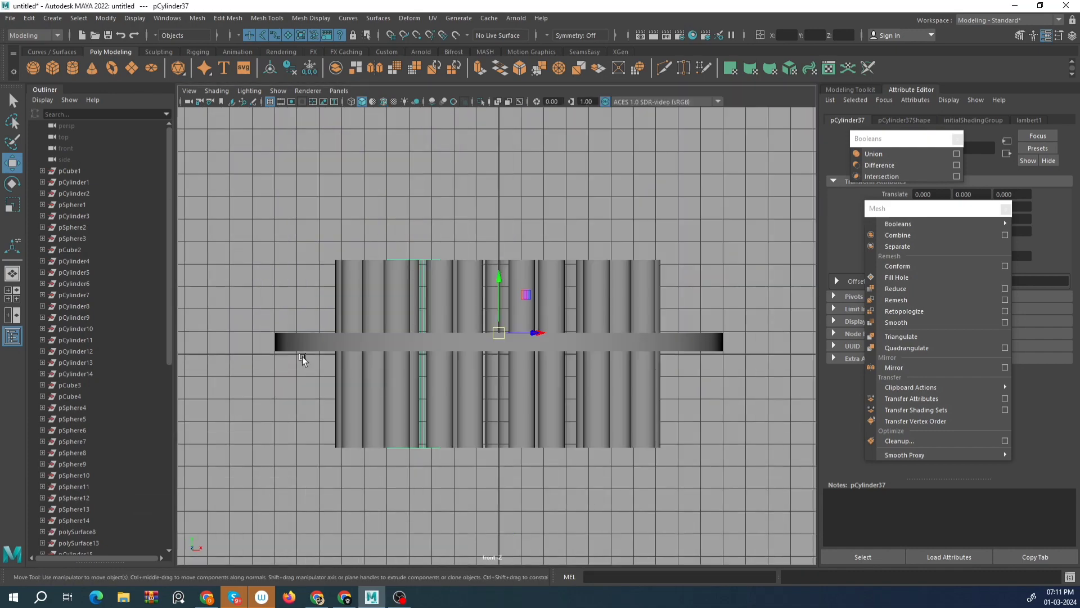
pyautogui.moveTo(271, 209); pyautogui.dragTo(726, 286)
pyautogui.press('space')
pyautogui.press('space')
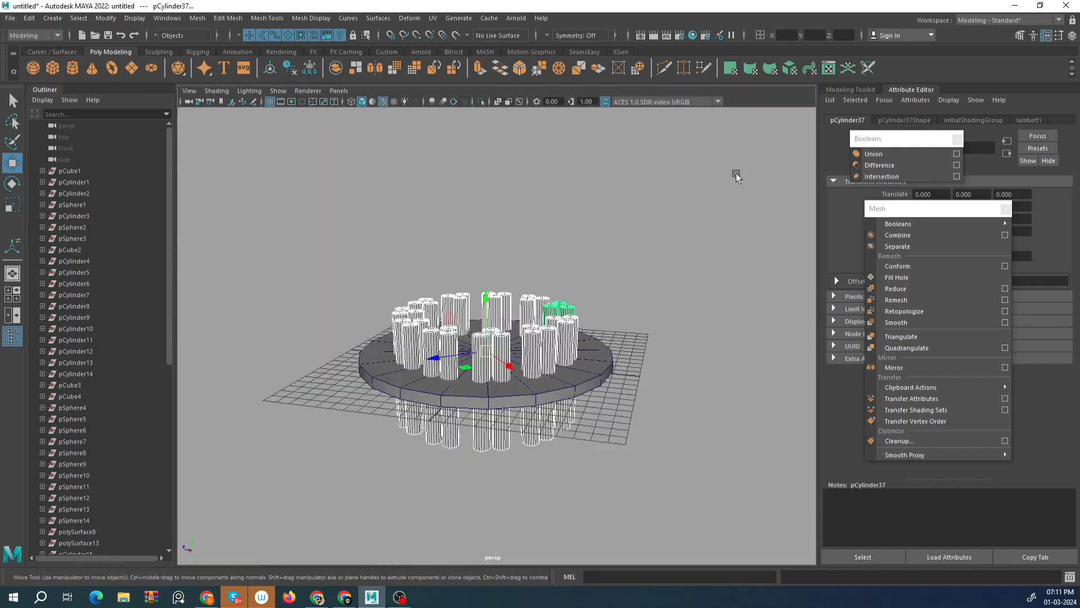
pyautogui.keyDown('alt'); pyautogui.moveTo(736, 173); pyautogui.dragTo(667, 227); pyautogui.keyUp('alt')
pyautogui.click(197, 18)
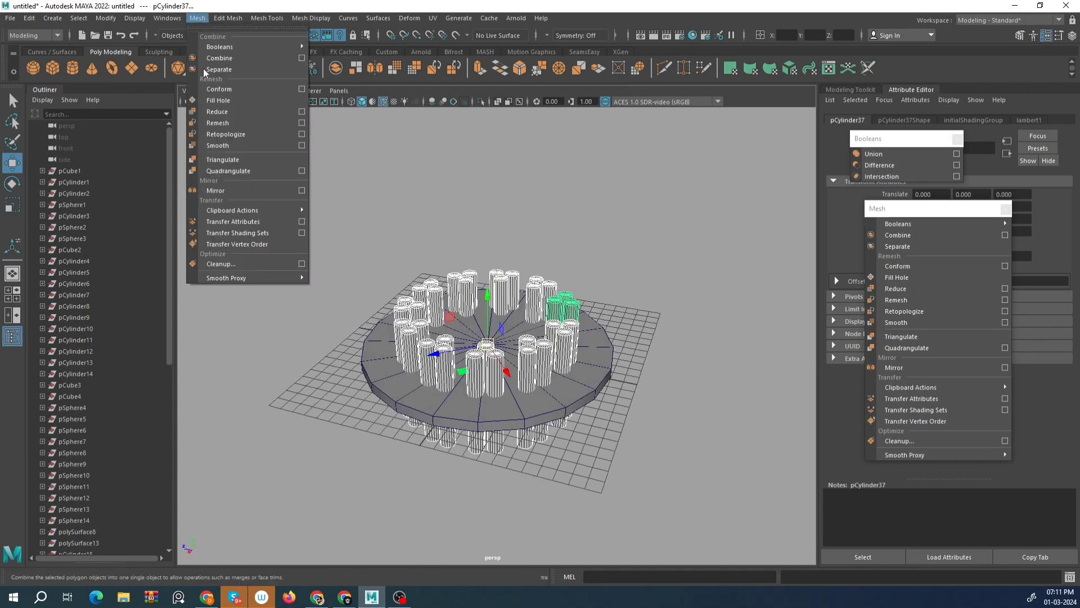
pyautogui.click(219, 58)
# Try moving the combined cylinders and the disc upward separately, and undo each move.
pyautogui.press('space')
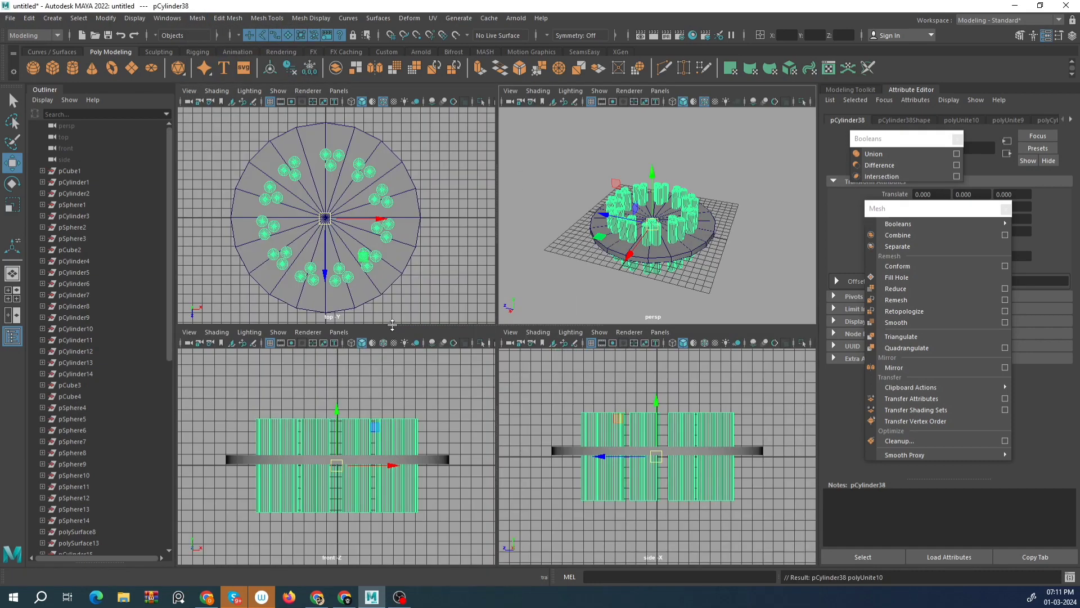
pyautogui.press('space')
pyautogui.moveTo(485, 301); pyautogui.dragTo(499, 134)
pyautogui.hotkey('ctrl', 'z')
pyautogui.click(523, 319)
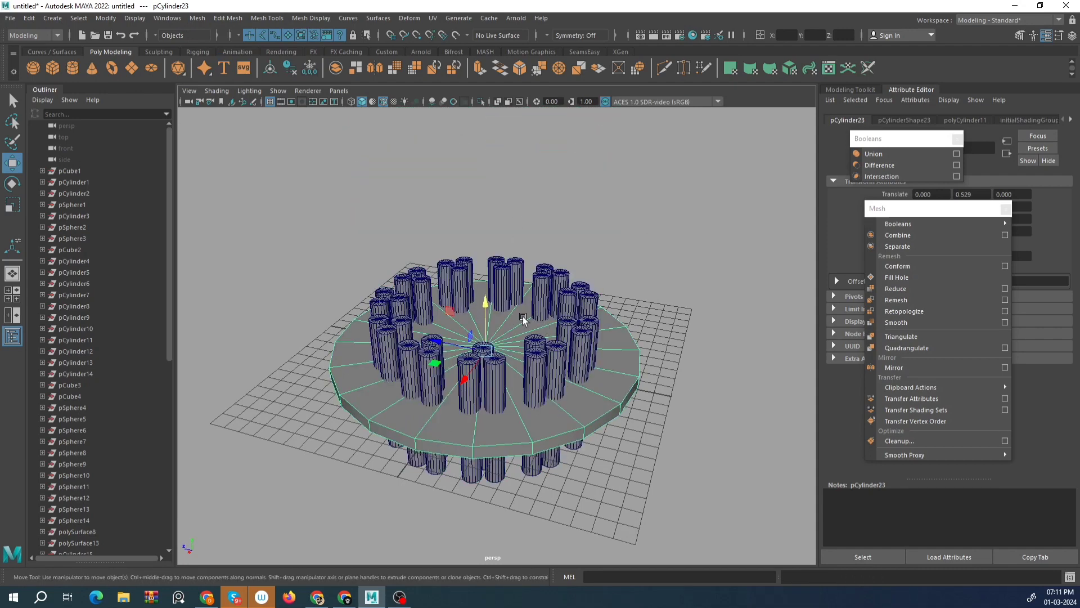
pyautogui.moveTo(483, 314); pyautogui.dragTo(484, 251)
pyautogui.hotkey('ctrl', 'z')
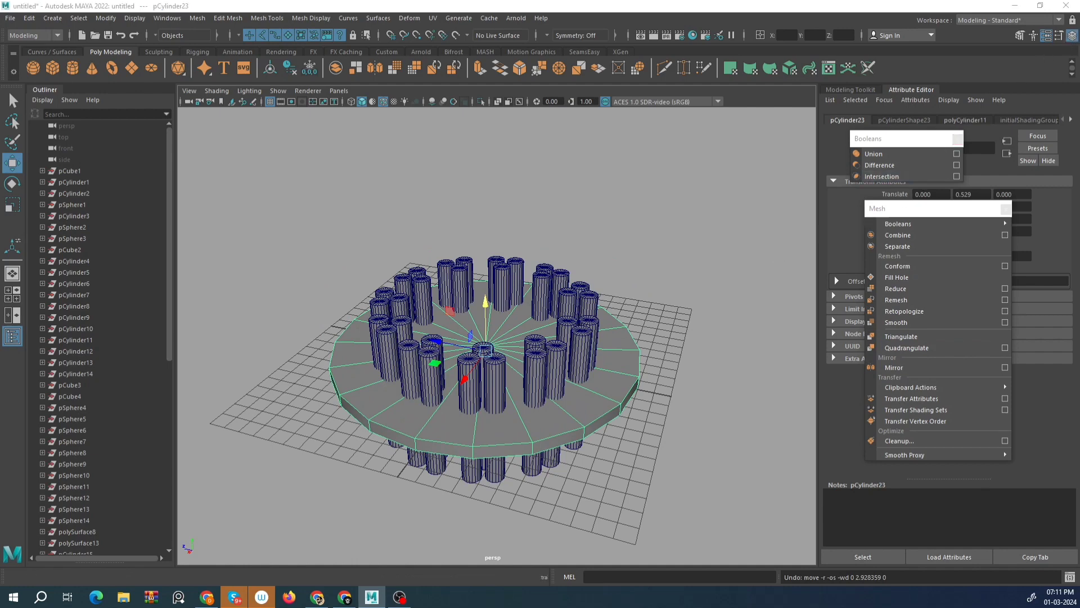
# Float the Channel Box over the workspace and expand the disc's polyCylinder inputs to its Subdivisions Axis.
pyautogui.click(1072, 34)
pyautogui.moveTo(425, 234); pyautogui.dragTo(1079, 234)
pyautogui.moveTo(1077, 34); pyautogui.dragTo(816, 94)
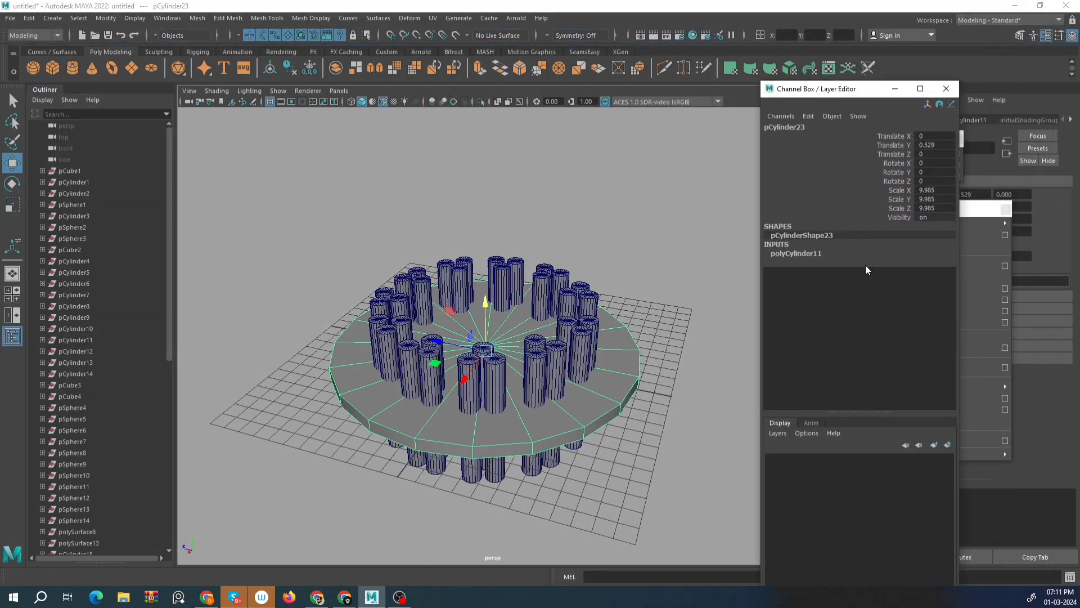
pyautogui.click(805, 254)
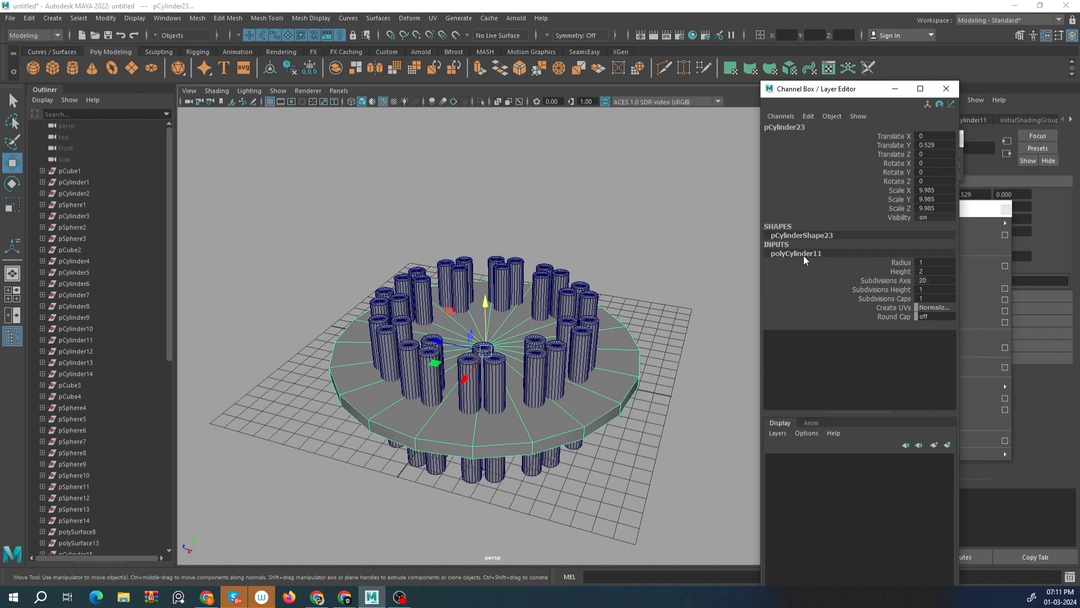
pyautogui.click(899, 281)
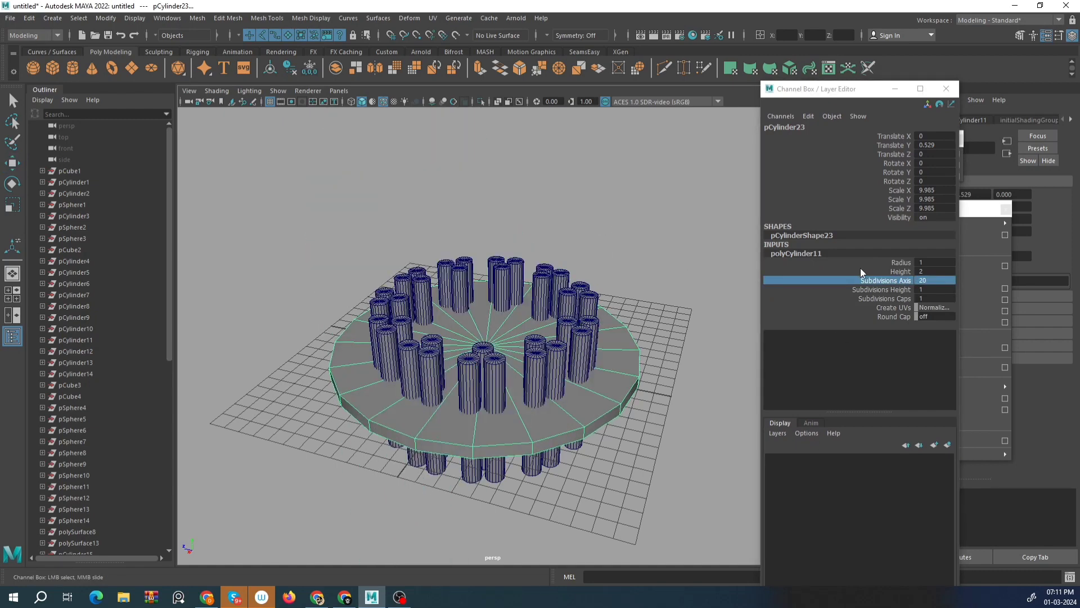
# Delete the disc, leaving the combined thin cylinders in place.
pyautogui.keyDown('alt'); pyautogui.moveTo(658, 303); pyautogui.dragTo(614, 309); pyautogui.keyUp('alt')
pyautogui.press('w')
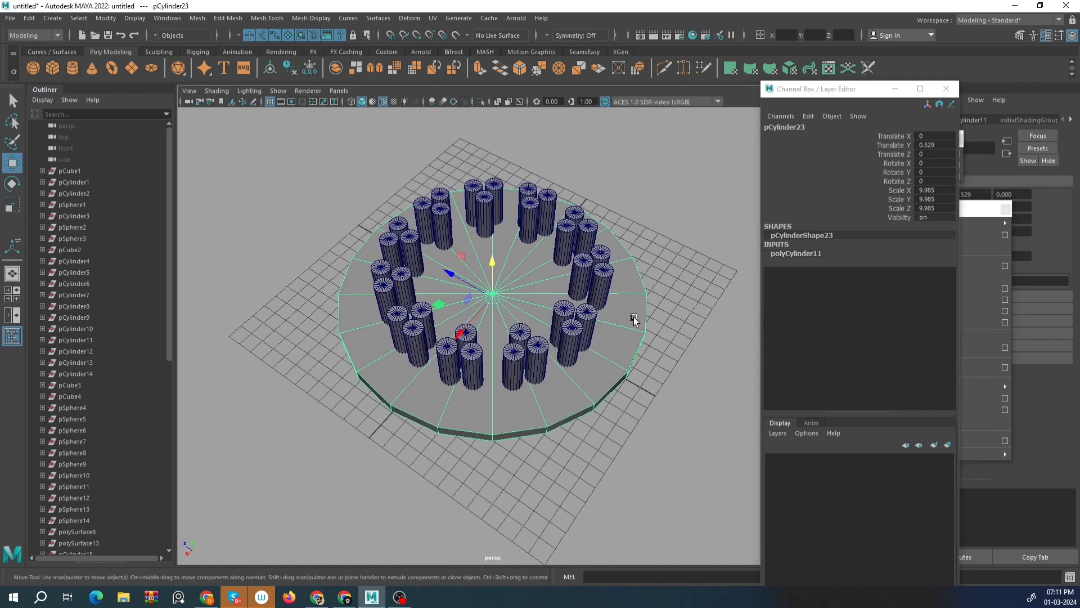
pyautogui.press('Delete')
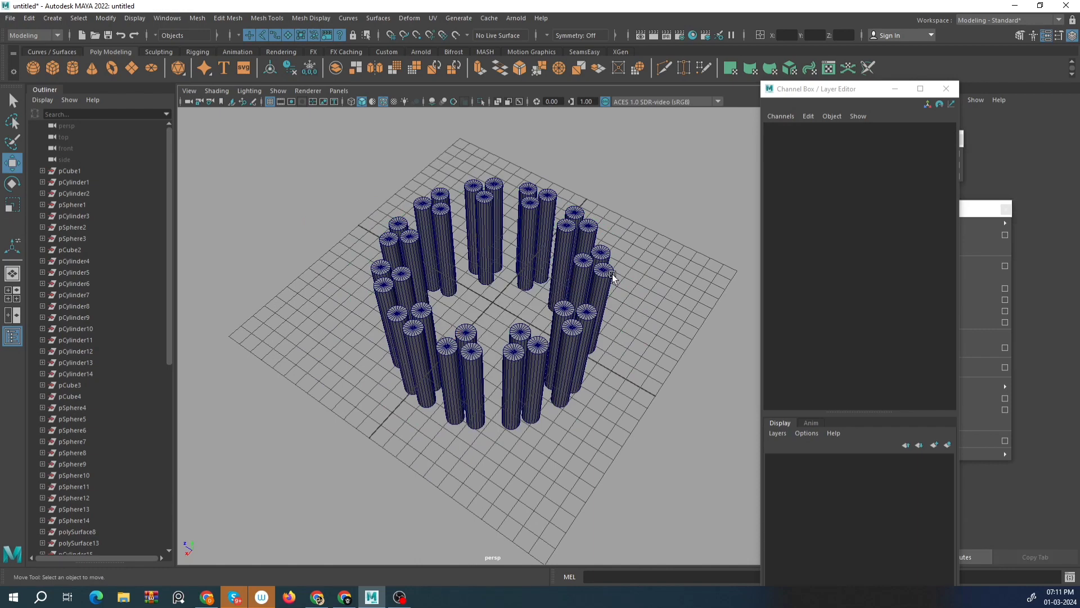
# Create a polygon cylinder at the origin and scale it to about 9.634 as a replacement disc.
pyautogui.click(72, 68)
pyautogui.press('r')
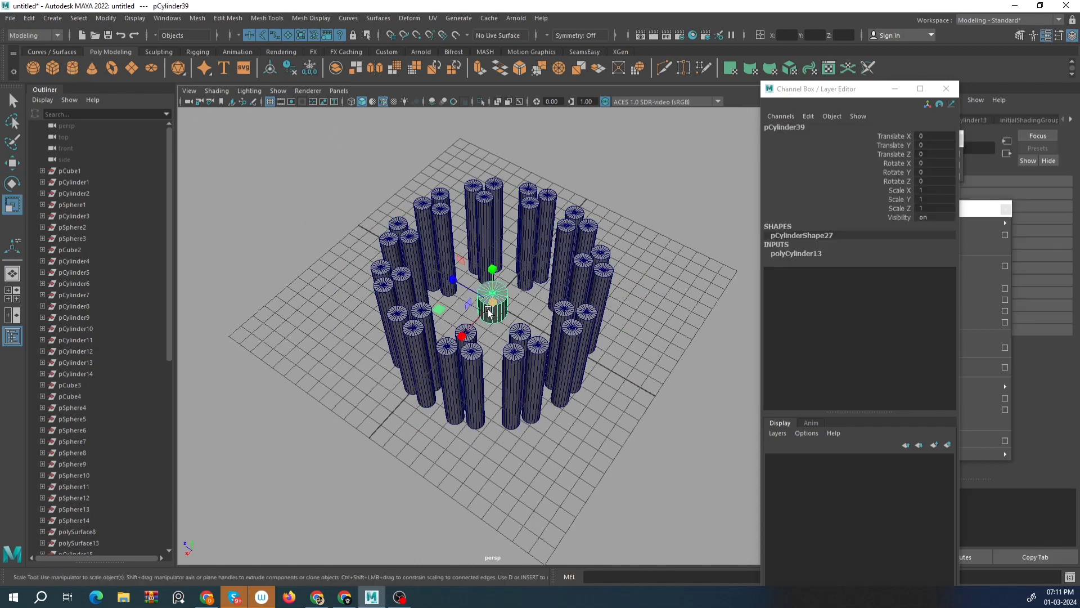
pyautogui.moveTo(492, 304); pyautogui.dragTo(595, 348)
pyautogui.keyDown('alt'); pyautogui.moveTo(530, 304); pyautogui.dragTo(491, 326); pyautogui.keyUp('alt')
pyautogui.moveTo(504, 283); pyautogui.dragTo(603, 333)
# Bring up the replacement disc's Subdivisions Axis setting and delete the disc.
pyautogui.click(797, 254)
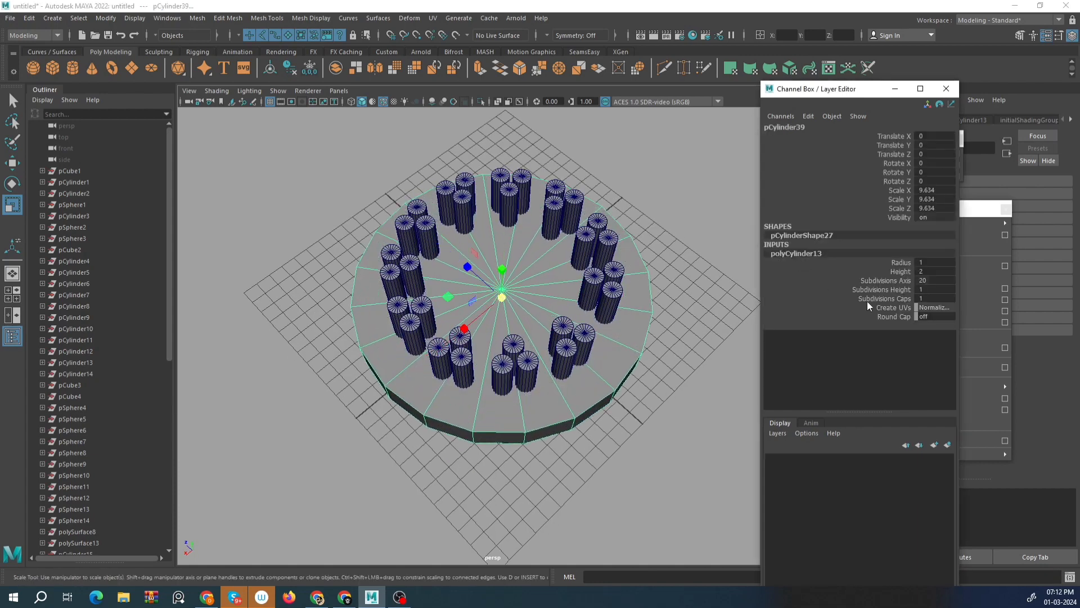
pyautogui.click(892, 280)
pyautogui.moveTo(633, 235); pyautogui.dragTo(611, 334, button='middle')
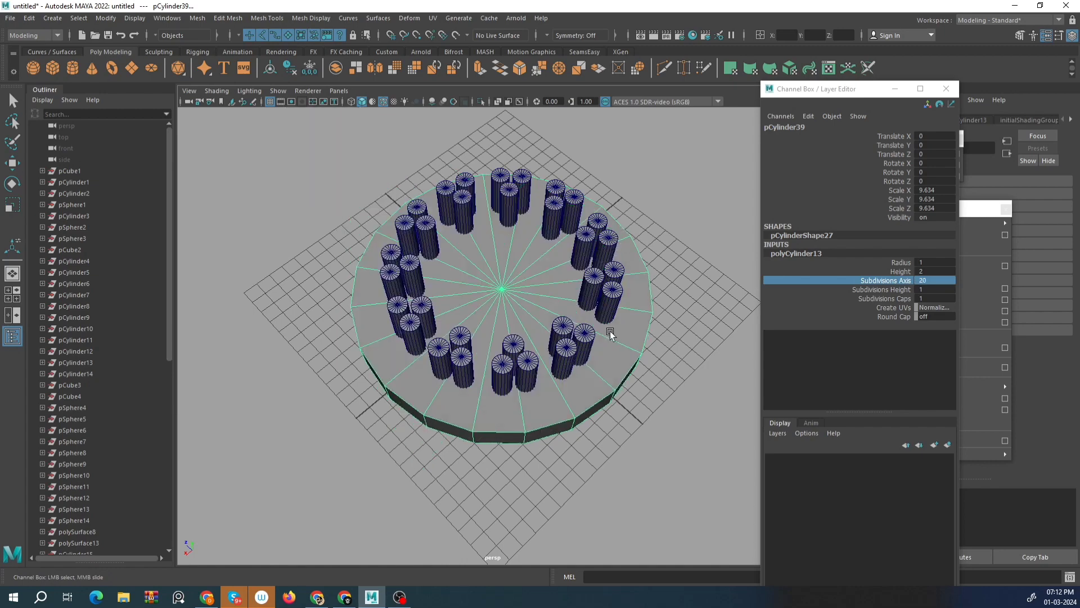
pyautogui.press('Delete')
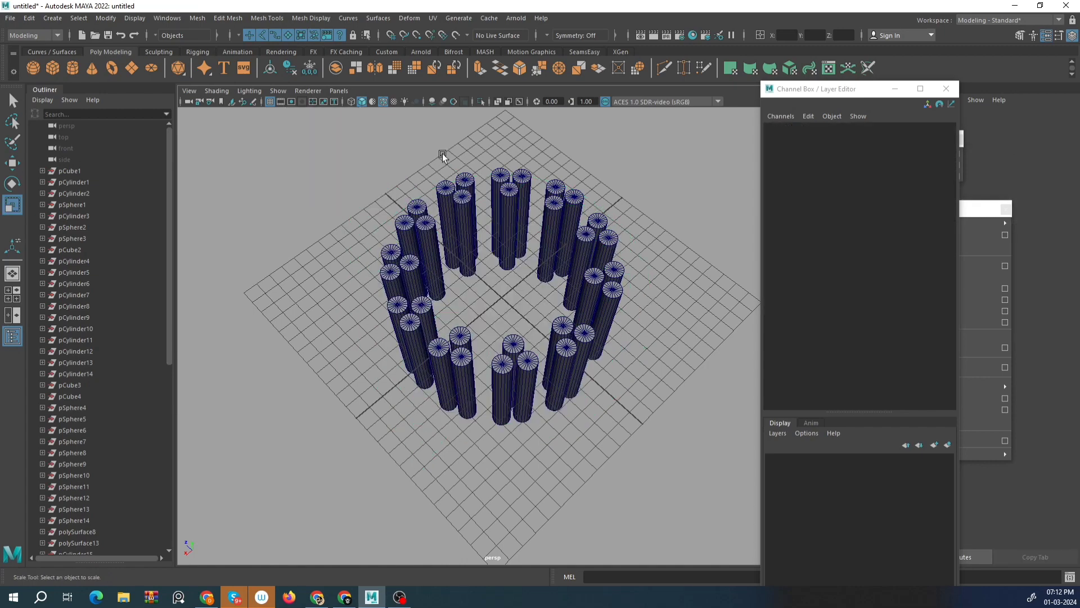
# Create a new polygon cylinder at the origin and set its Subdivisions Axis to 50.
pyautogui.click(72, 68)
pyautogui.scroll(2, 619, 281)
pyautogui.click(803, 260)
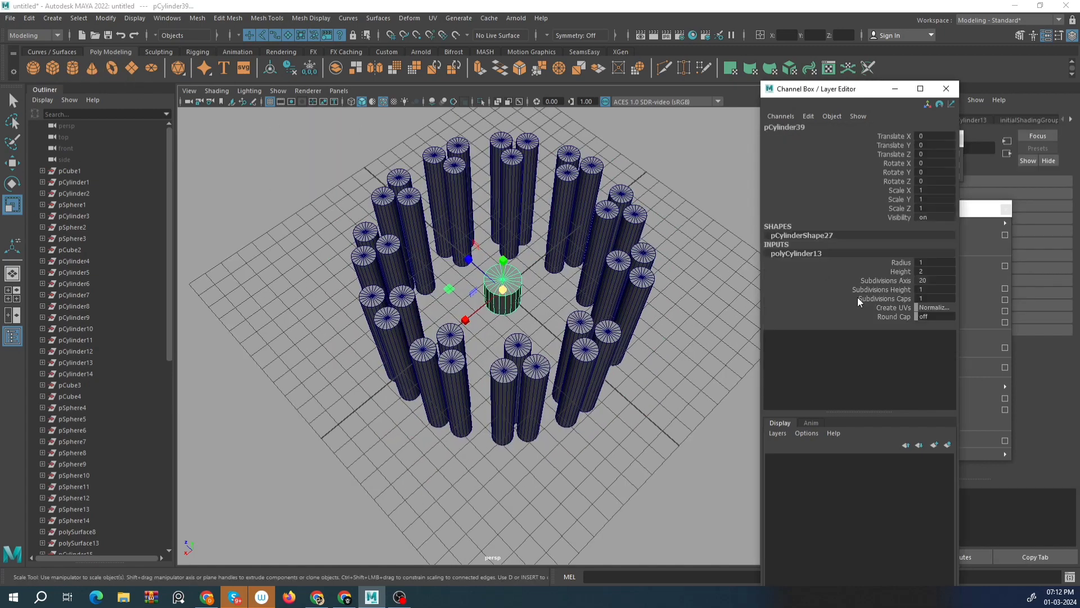
pyautogui.click(883, 280)
pyautogui.doubleClick(926, 280)
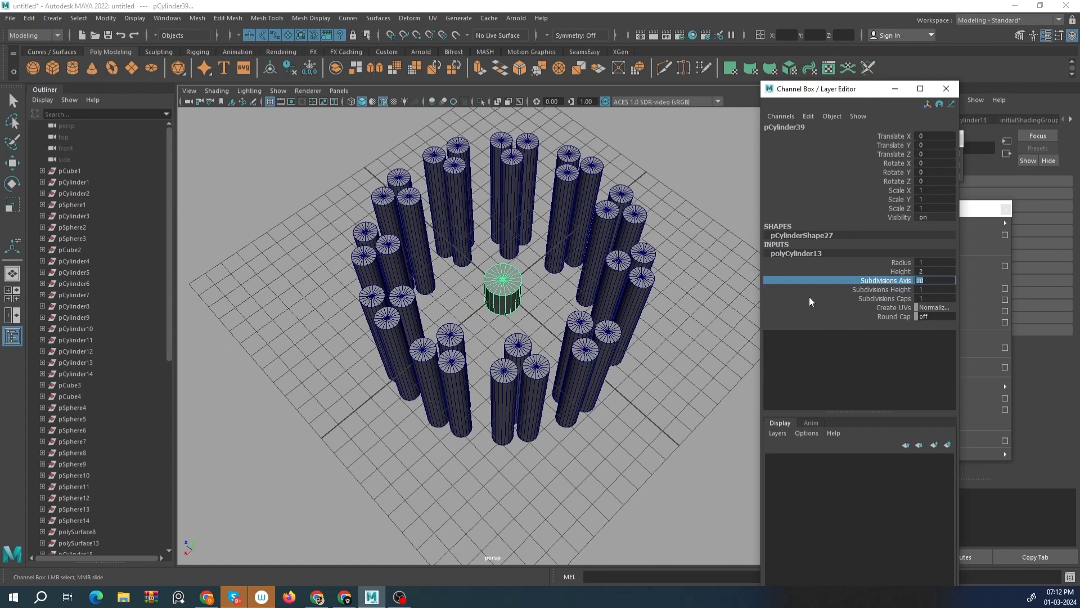
pyautogui.write('50')
pyautogui.press('Return')
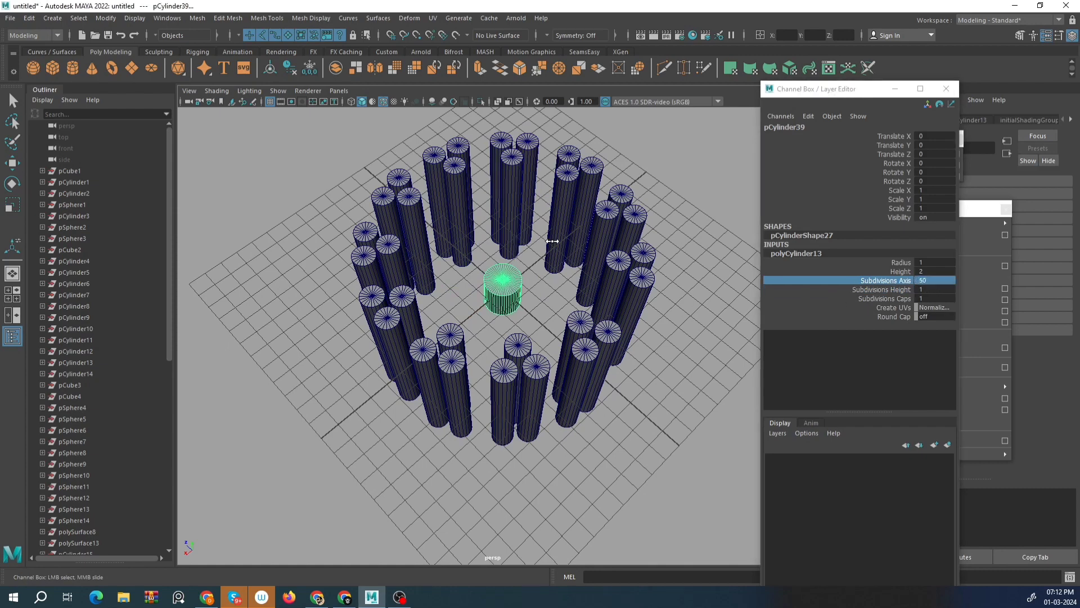
pyautogui.keyDown('alt'); pyautogui.moveTo(601, 305); pyautogui.dragTo(597, 284); pyautogui.keyUp('alt')
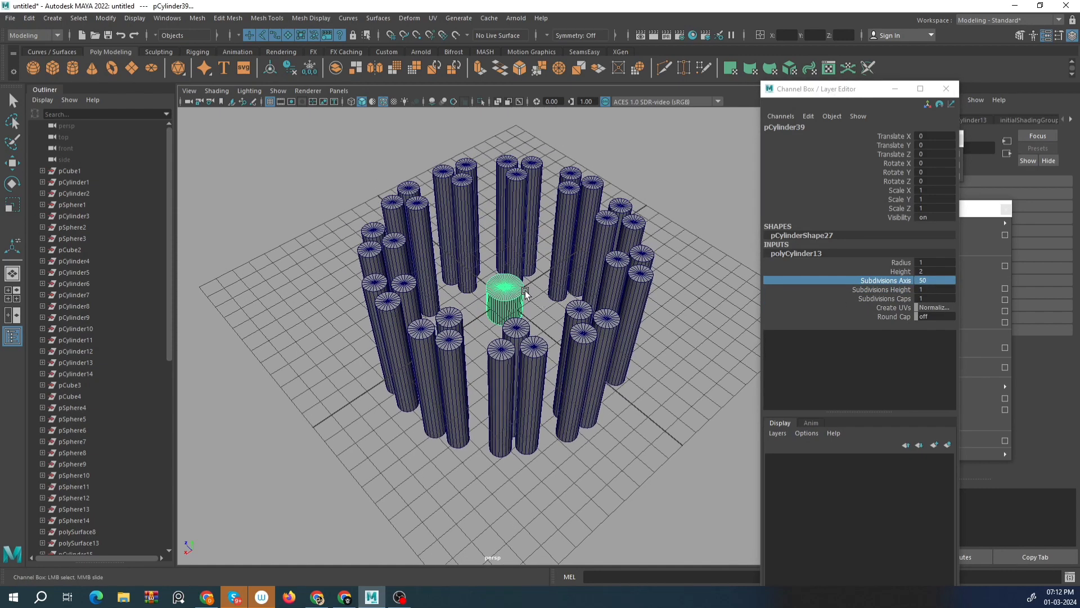
# Scale the new 50-sided cylinder up to about 9.37 and flatten its height into a thin disc crossing the ring of thin cylinders.
pyautogui.click(555, 283)
pyautogui.press('r')
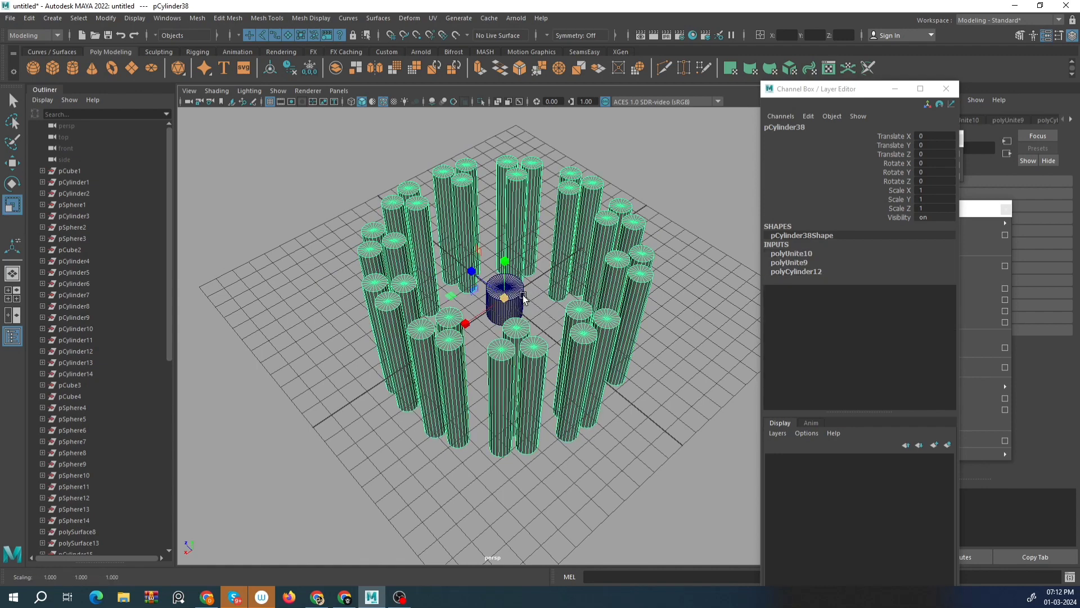
pyautogui.click(683, 225)
pyautogui.click(521, 303)
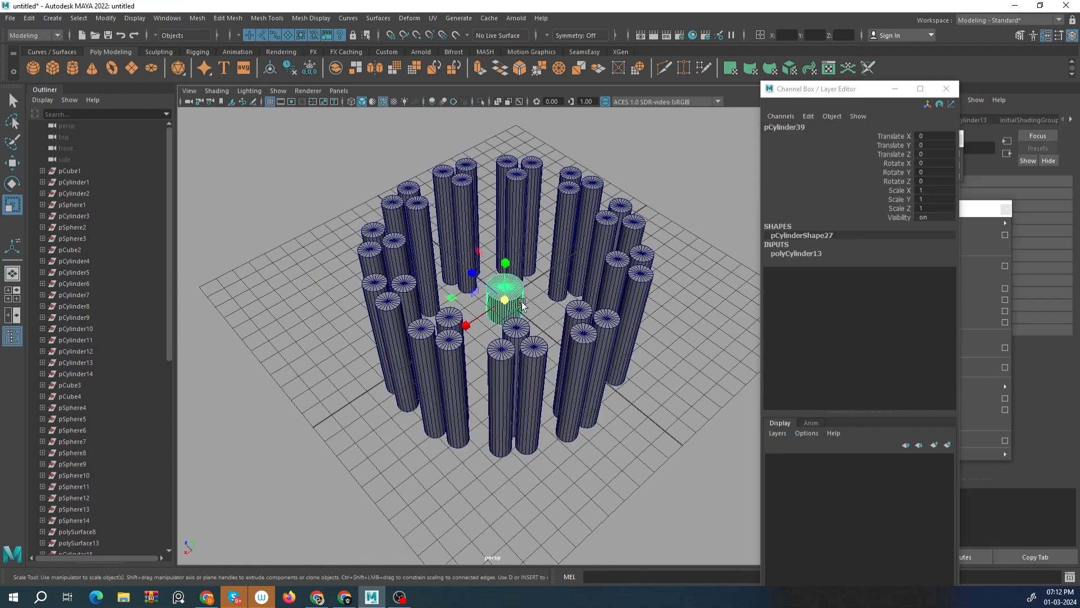
pyautogui.moveTo(506, 301); pyautogui.dragTo(658, 331)
pyautogui.scroll(-4, 569, 297)
pyautogui.keyDown('alt'); pyautogui.moveTo(543, 366); pyautogui.dragTo(516, 338); pyautogui.keyUp('alt')
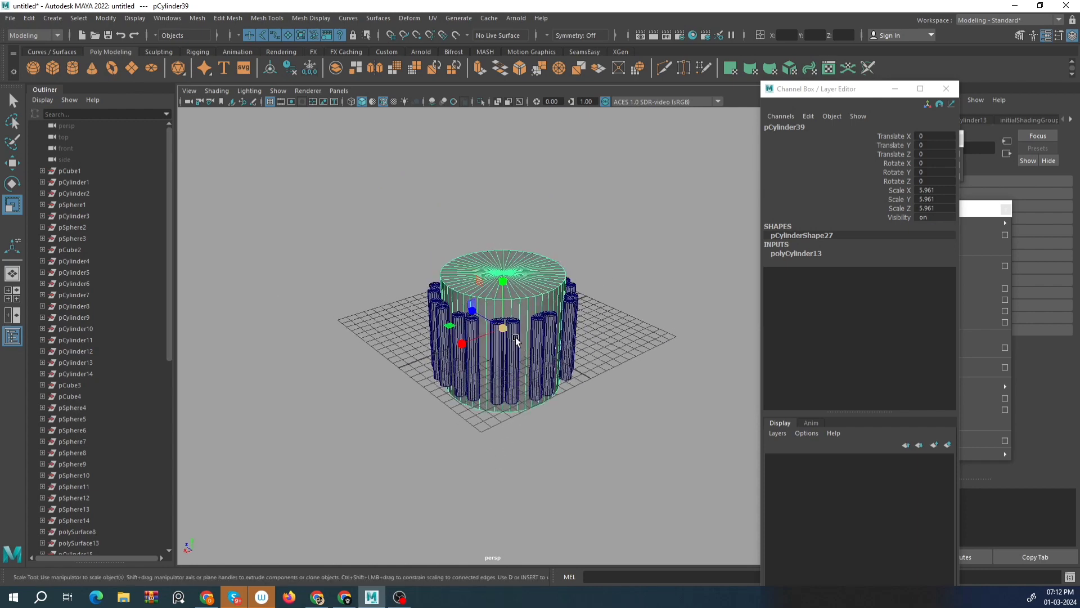
pyautogui.moveTo(505, 285); pyautogui.dragTo(448, 361)
pyautogui.scroll(3, 540, 339)
pyautogui.scroll(-3, 448, 360)
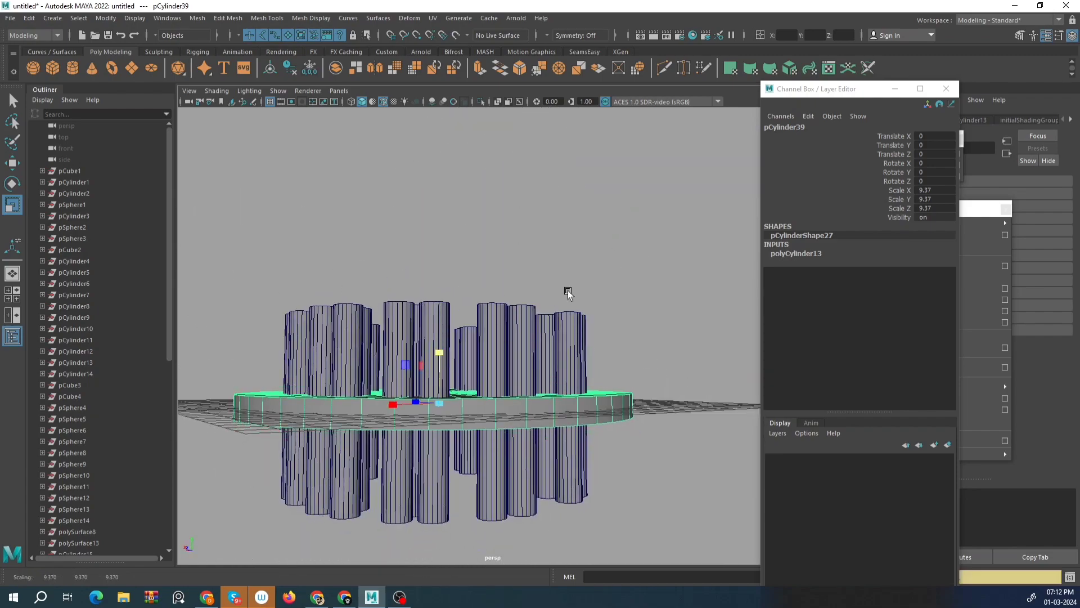
# Subtract the combined thin cylinders from the disc with a Boolean Difference (A-B).
pyautogui.keyDown('alt'); pyautogui.moveTo(569, 292); pyautogui.dragTo(495, 331); pyautogui.keyUp('alt')
pyautogui.scroll(3, 491, 326)
pyautogui.scroll(-3, 491, 326)
pyautogui.scroll(2, 526, 353)
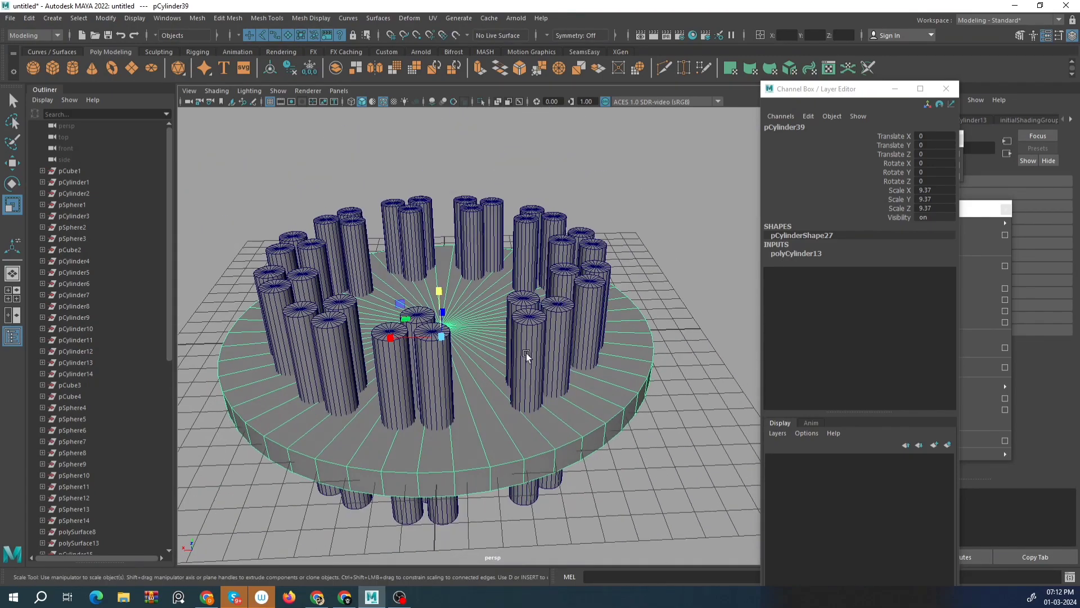
pyautogui.click(532, 320)
pyautogui.click(503, 391)
pyautogui.keyDown('shift'); pyautogui.click(531, 332); pyautogui.keyUp('shift')
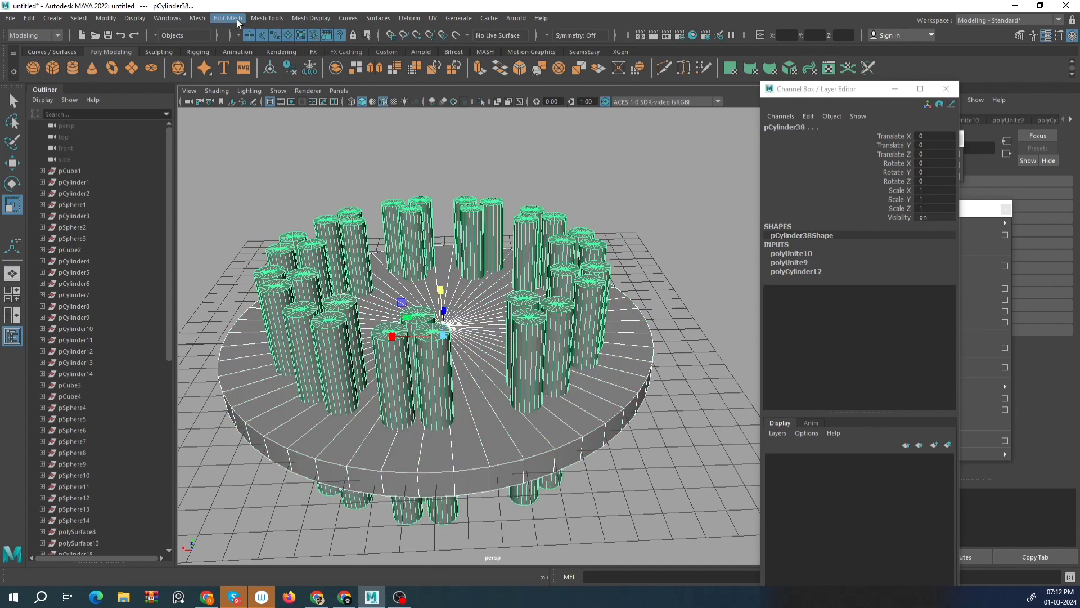
pyautogui.click(198, 18)
pyautogui.moveTo(220, 46)
pyautogui.click(338, 58)
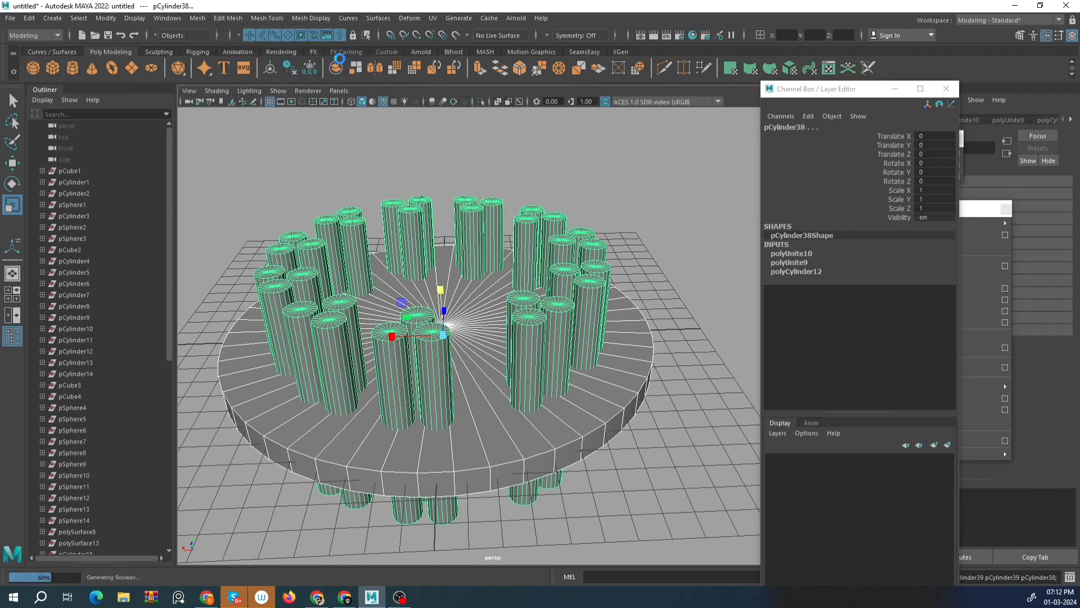
# Deselect the disc and inspect the ring of cut holes from above and from a low side angle.
pyautogui.keyDown('alt'); pyautogui.moveTo(440, 259); pyautogui.dragTo(518, 256); pyautogui.keyUp('alt')
pyautogui.click(598, 180)
pyautogui.scroll(-5, 583, 195)
pyautogui.keyDown('alt'); pyautogui.moveTo(582, 195); pyautogui.dragTo(576, 222); pyautogui.keyUp('alt')
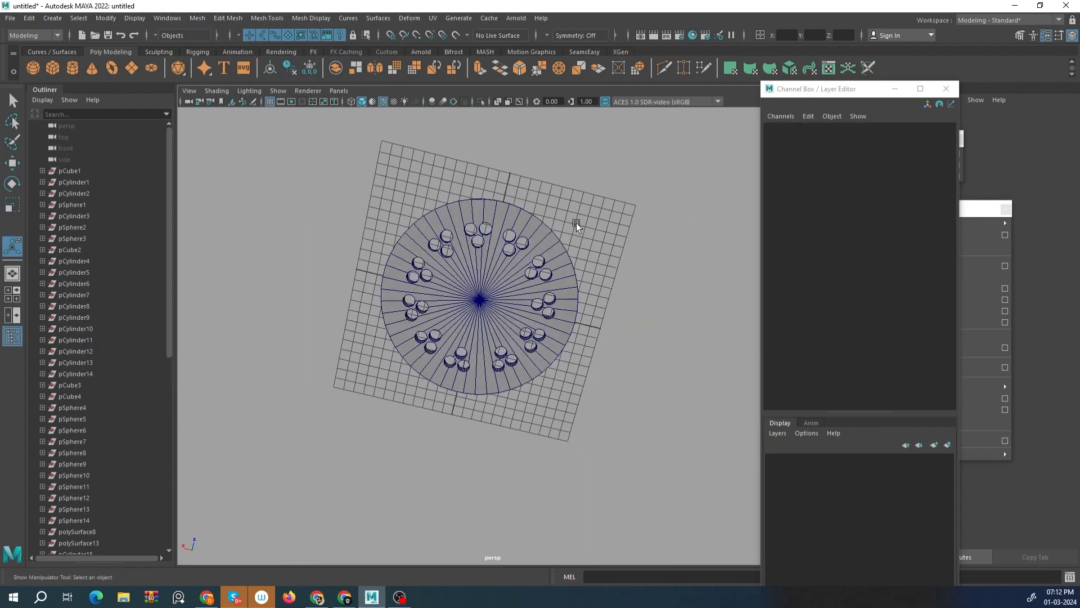
pyautogui.scroll(4, 528, 270)
pyautogui.keyDown('alt'); pyautogui.moveTo(576, 223); pyautogui.dragTo(543, 277, button='middle'); pyautogui.keyUp('alt')
pyautogui.scroll(4, 543, 277)
pyautogui.keyDown('alt'); pyautogui.moveTo(543, 277); pyautogui.dragTo(530, 252); pyautogui.keyUp('alt')
pyautogui.scroll(-5, 546, 320)
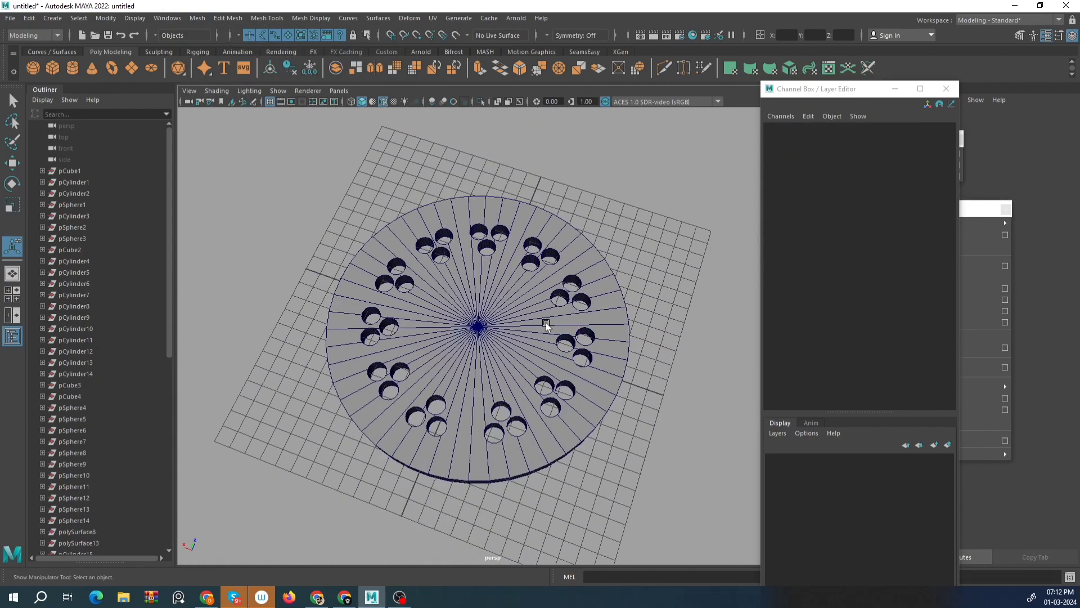
pyautogui.keyDown('alt'); pyautogui.moveTo(531, 306); pyautogui.dragTo(485, 249); pyautogui.keyUp('alt')
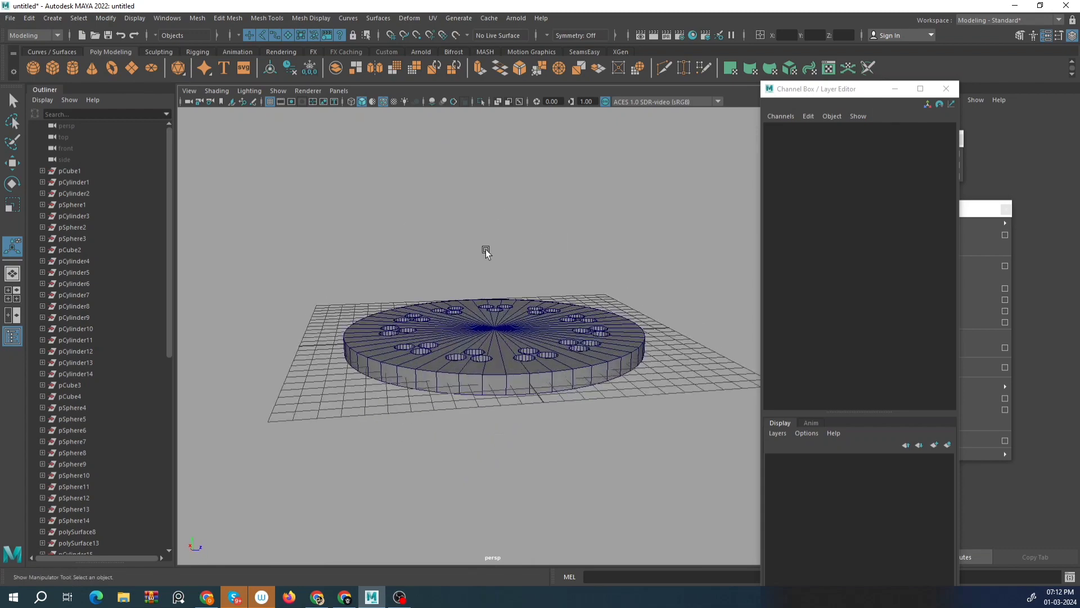
# Review the Booleans commands and examine the selected perforated disc's holes and rim both close up and from farther away.
pyautogui.click(201, 22)
pyautogui.moveTo(305, 46)
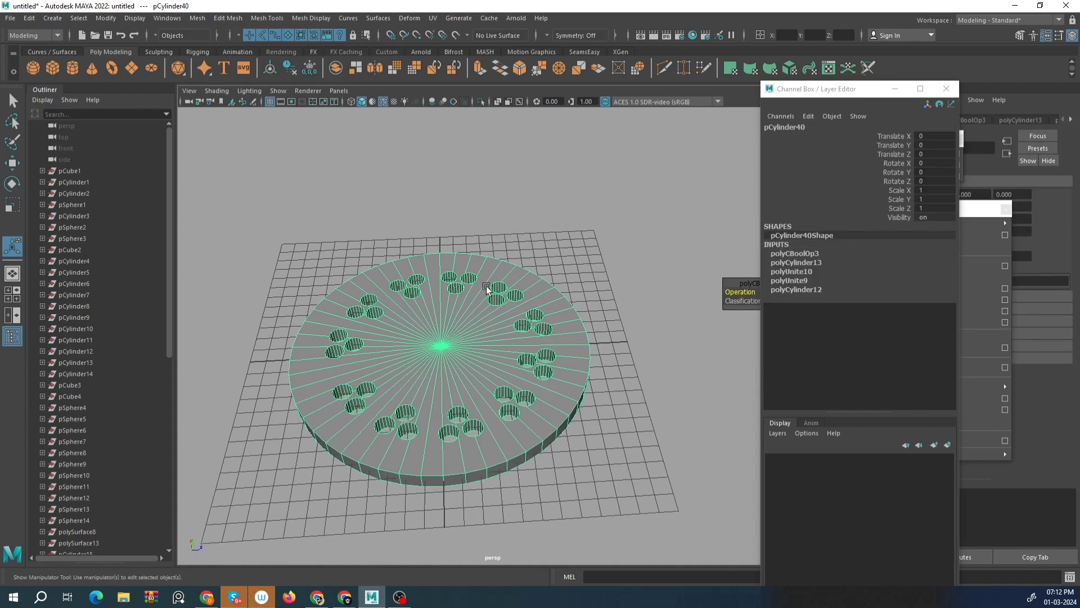
pyautogui.keyDown('alt'); pyautogui.moveTo(486, 286); pyautogui.dragTo(484, 234); pyautogui.keyUp('alt')
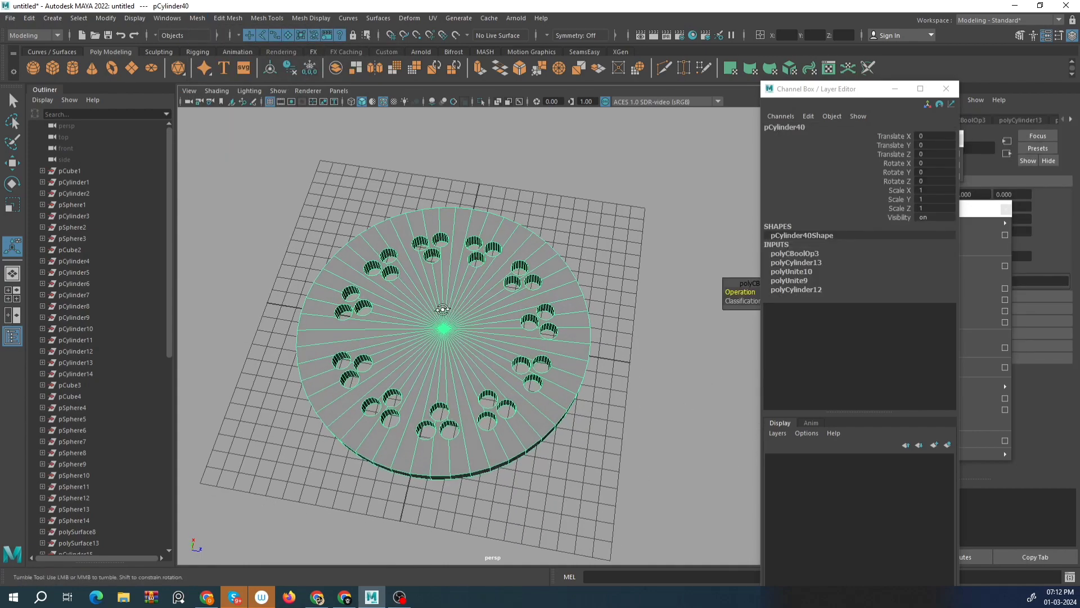
pyautogui.scroll(3, 443, 325)
pyautogui.keyDown('alt'); pyautogui.moveTo(443, 309); pyautogui.dragTo(473, 354); pyautogui.keyUp('alt')
pyautogui.keyDown('alt'); pyautogui.moveTo(472, 354); pyautogui.dragTo(491, 298, button='middle'); pyautogui.keyUp('alt')
pyautogui.scroll(3, 491, 298)
pyautogui.keyDown('alt'); pyautogui.moveTo(491, 298); pyautogui.dragTo(496, 288); pyautogui.keyUp('alt')
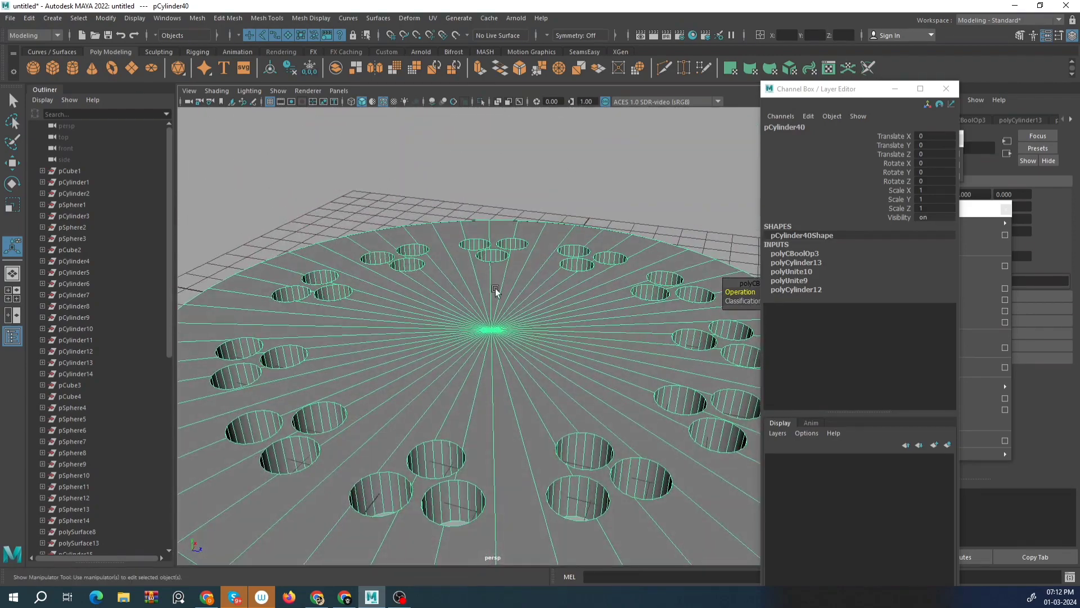
pyautogui.scroll(-3, 496, 288)
pyautogui.keyDown('alt'); pyautogui.moveTo(497, 338); pyautogui.dragTo(493, 313); pyautogui.keyUp('alt')
pyautogui.scroll(3, 509, 264)
pyautogui.scroll(-4, 491, 359)
pyautogui.scroll(-3, 521, 346)
pyautogui.scroll(3, 521, 324)
pyautogui.scroll(-3, 490, 340)
pyautogui.scroll(4, 509, 268)
pyautogui.scroll(-4, 508, 268)
pyautogui.scroll(2, 556, 277)
pyautogui.scroll(-3, 481, 281)
pyautogui.scroll(3, 488, 266)
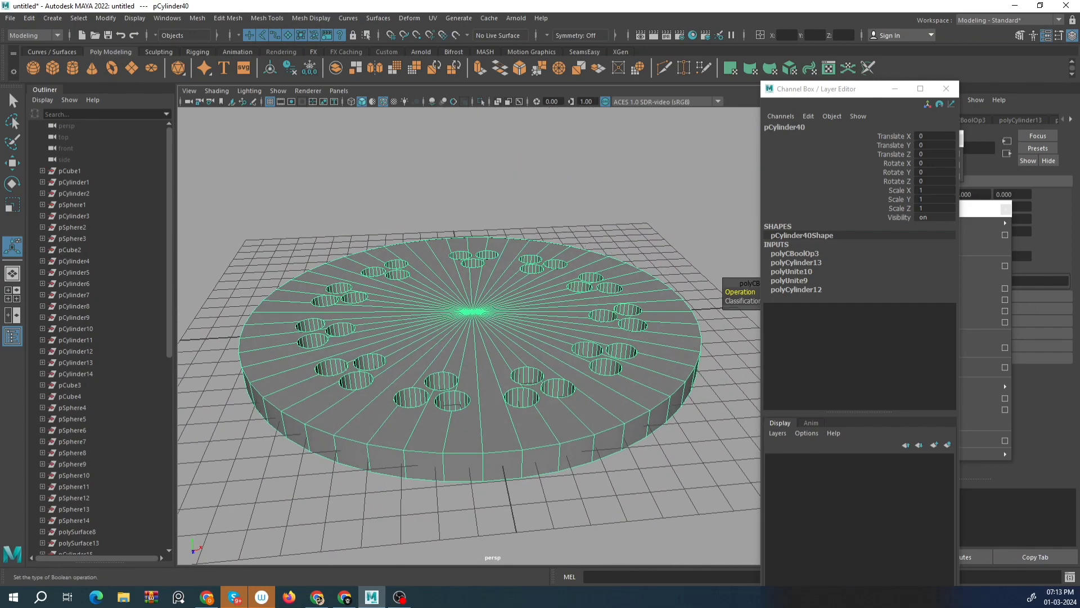
pyautogui.keyDown('alt'); pyautogui.moveTo(431, 259); pyautogui.dragTo(498, 267); pyautogui.keyUp('alt')
pyautogui.scroll(-3, 453, 283)
pyautogui.scroll(2, 461, 279)
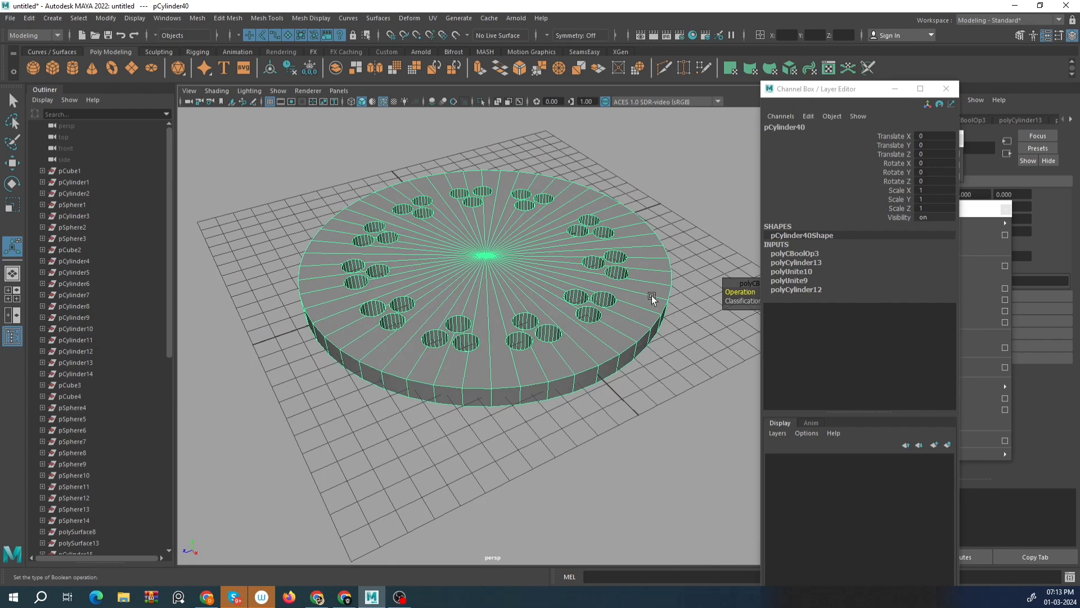